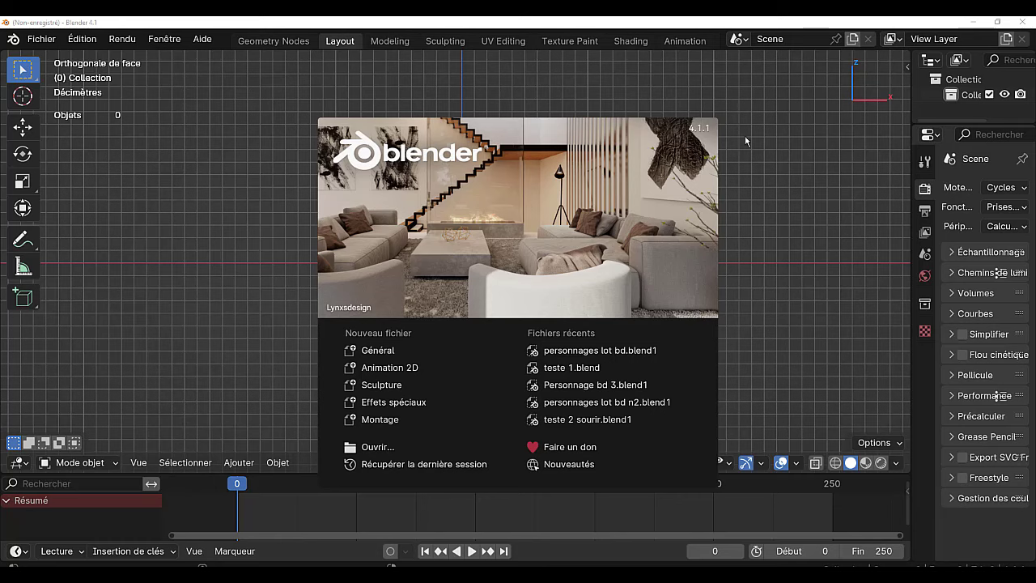
Dismiss the splash screen and add a 32-vertex circle mesh at the scene origin
{"action": "left_click", "coordinate": [774, 106]}
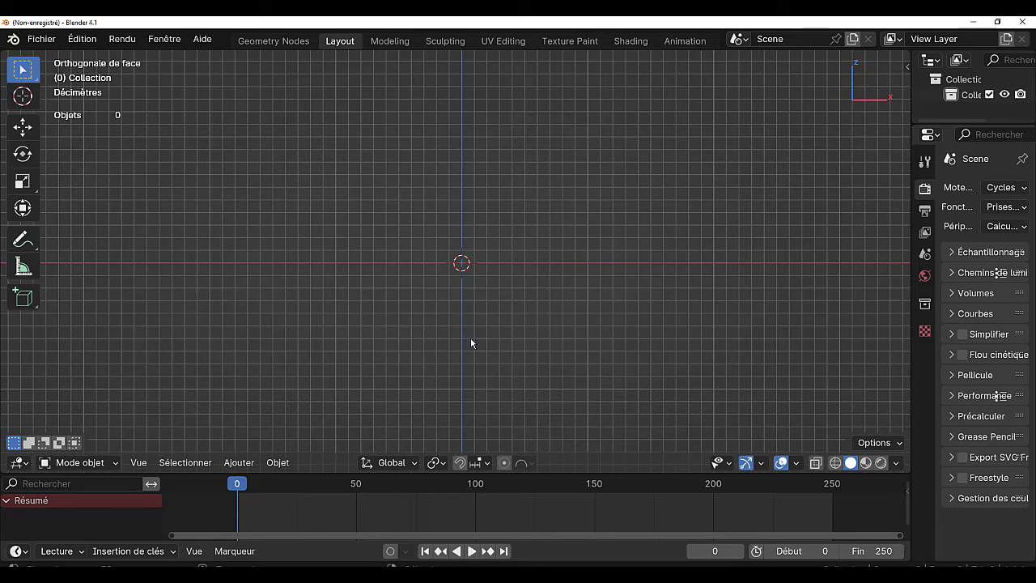
{"action": "left_click", "coordinate": [238, 462]}
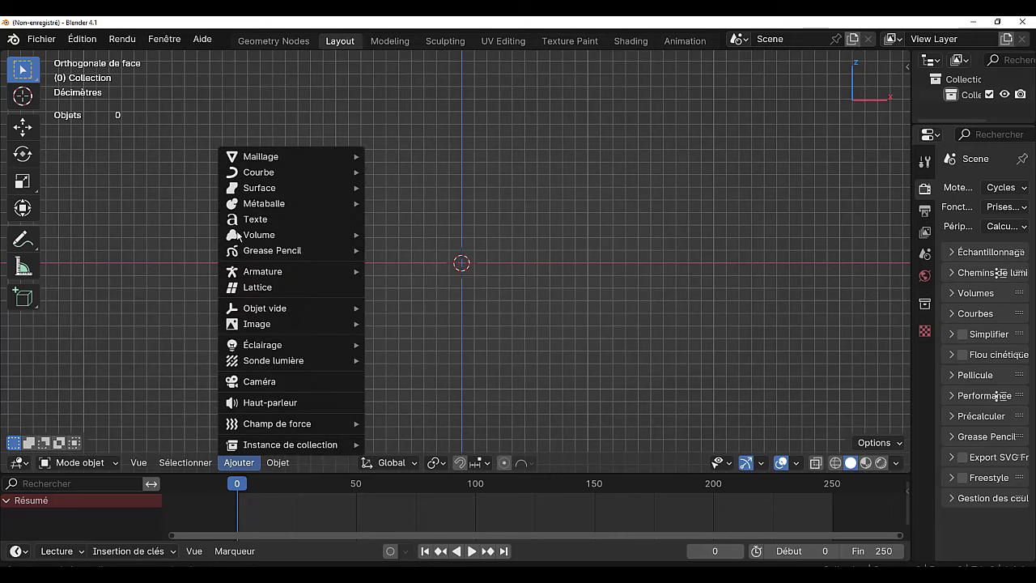
{"action": "mouse_move", "coordinate": [292, 156]}
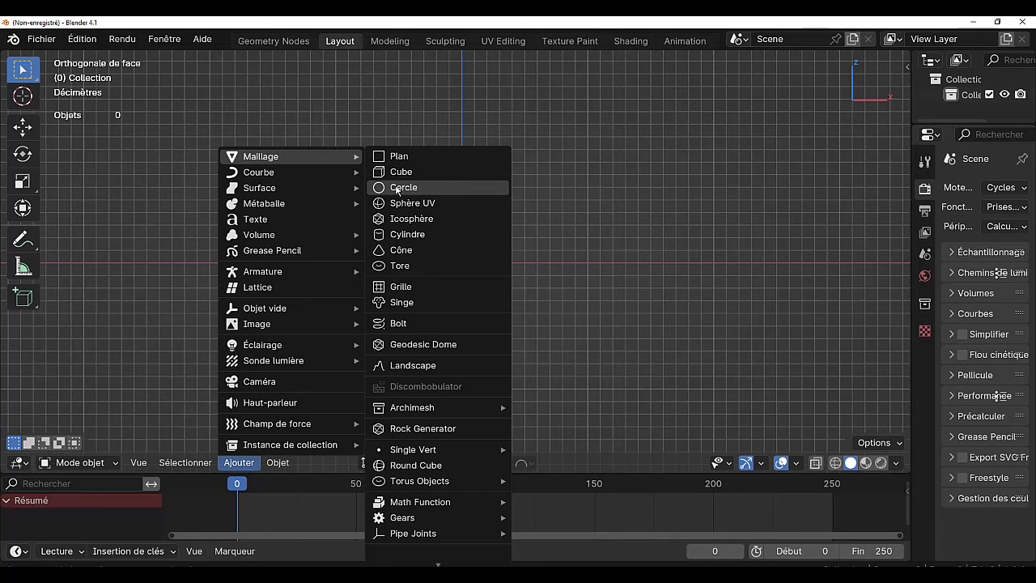
{"action": "left_click", "coordinate": [407, 187]}
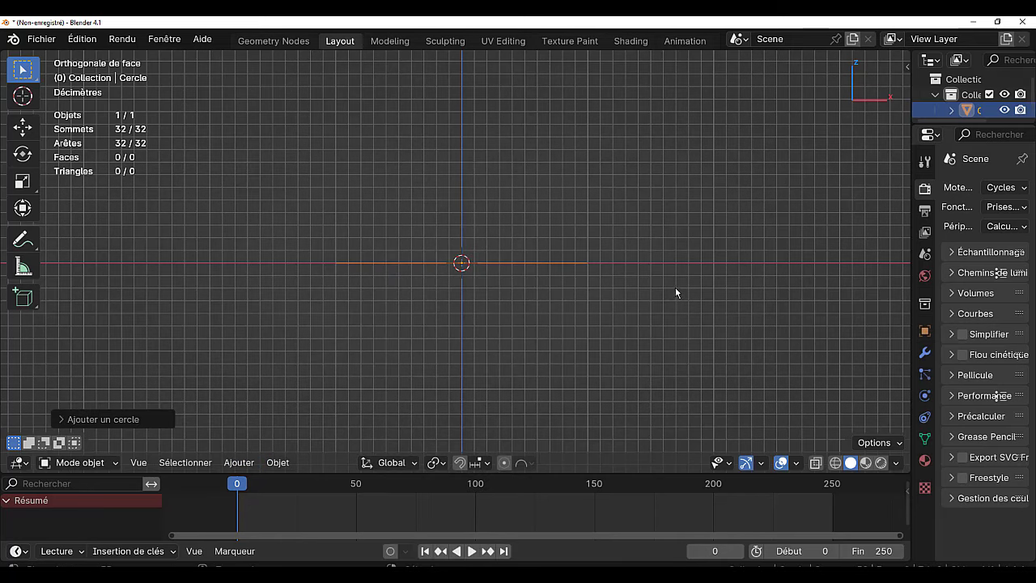
In top view Edit Mode, select the circle's right half and stretch it along X into a capsule
{"action": "middle_click_drag", "start_coordinate": [675, 287], "coordinate": [664, 302]}
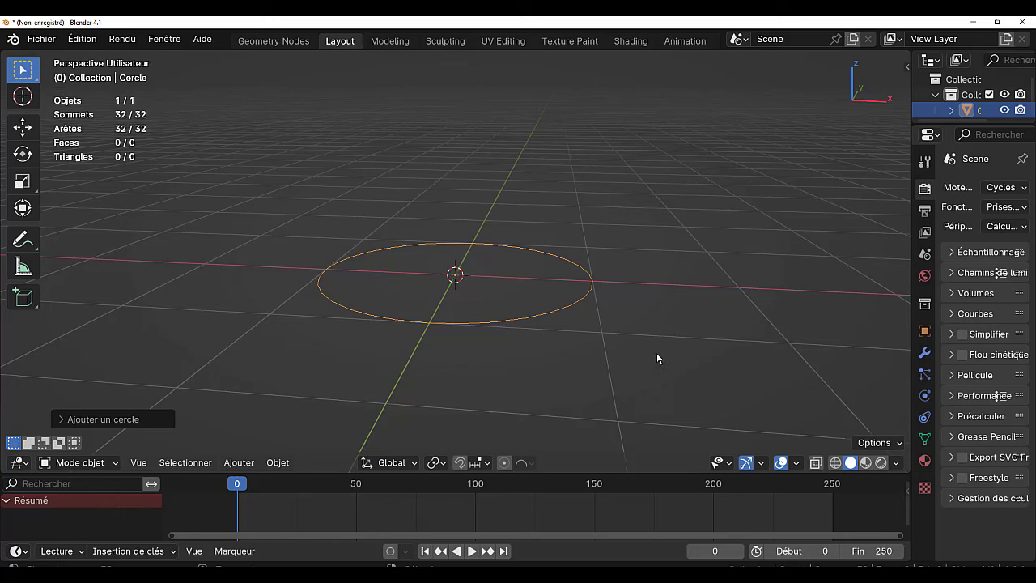
{"action": "key", "text": "Tab"}
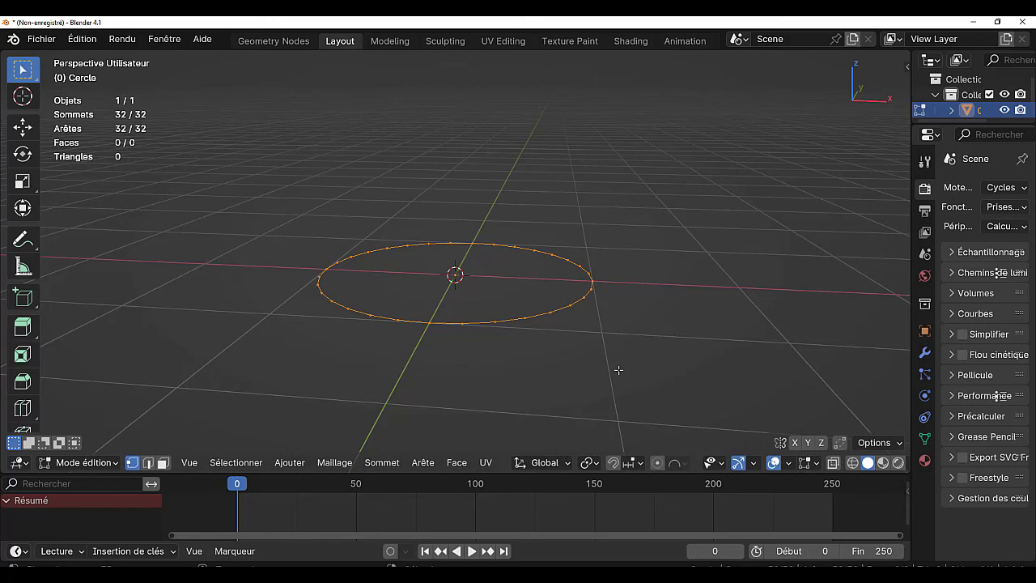
{"action": "key", "text": "KP_7"}
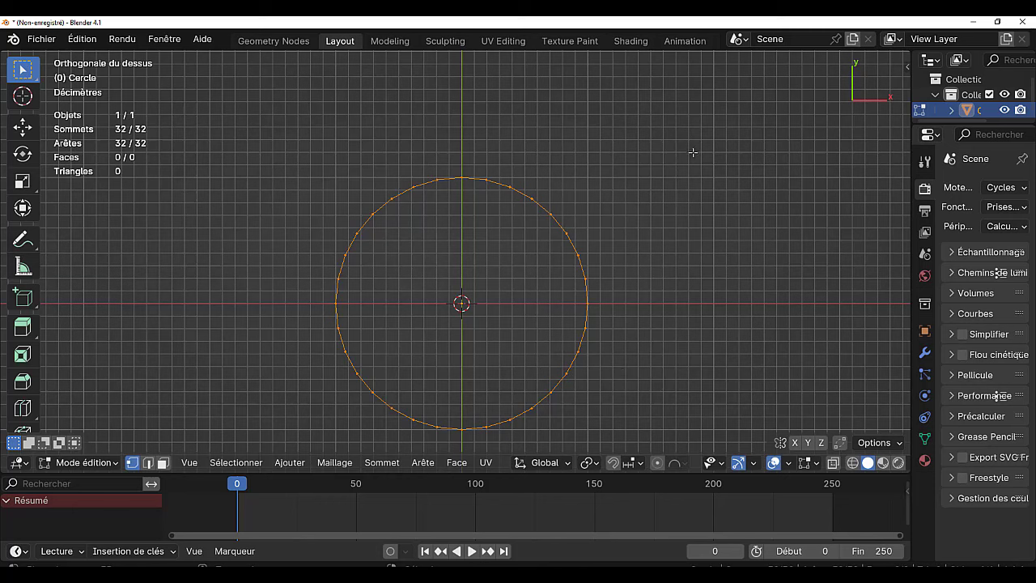
{"action": "left_click", "coordinate": [711, 157]}
{"action": "key", "text": "c"}
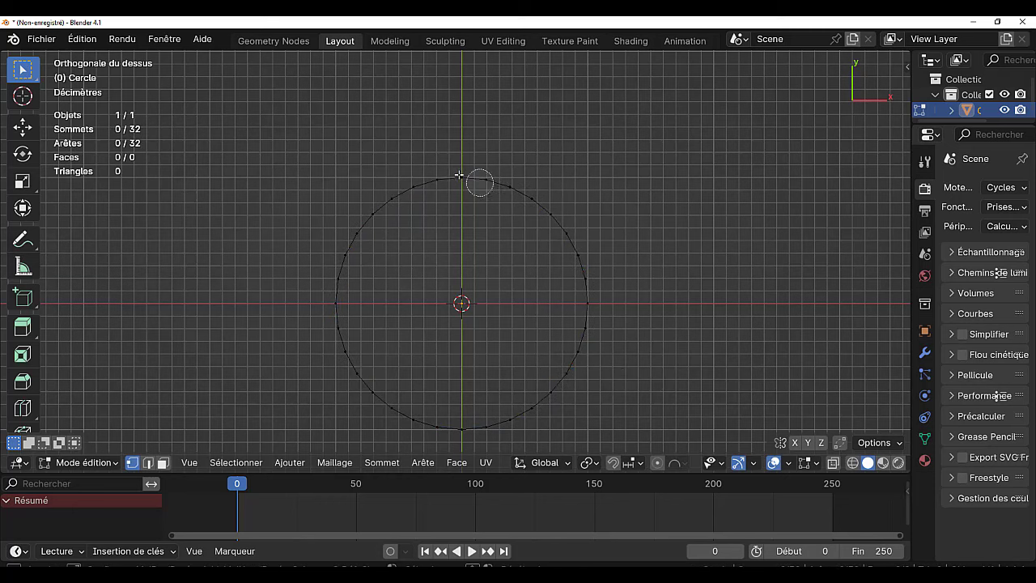
{"action": "mouse_move", "coordinate": [462, 173]}
{"action": "left_mouse_down"}
{"action": "mouse_move", "coordinate": [554, 207]}
{"action": "mouse_move", "coordinate": [464, 428]}
{"action": "left_mouse_up"}
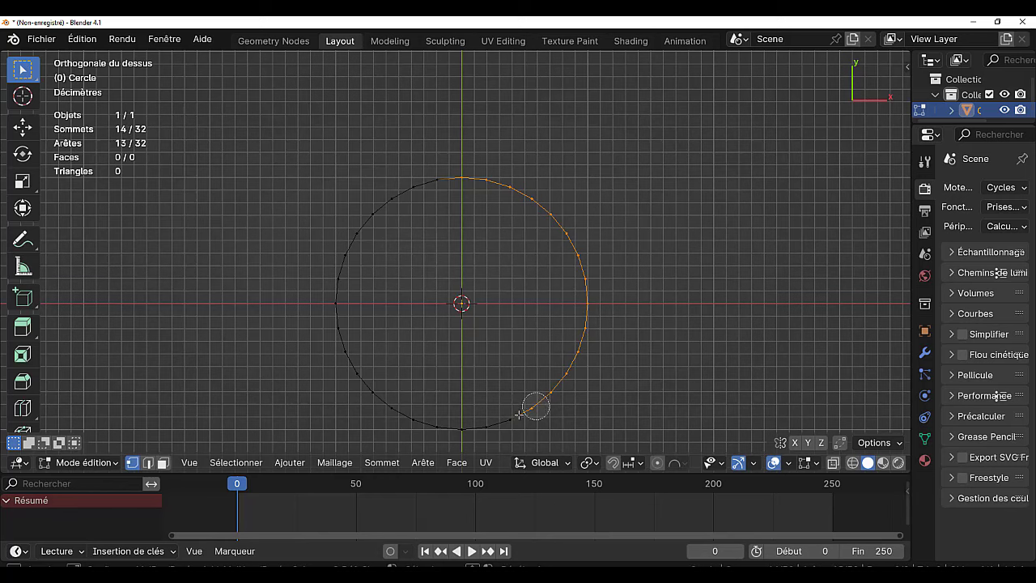
{"action": "right_click", "coordinate": [721, 188]}
{"action": "left_click", "coordinate": [718, 198]}
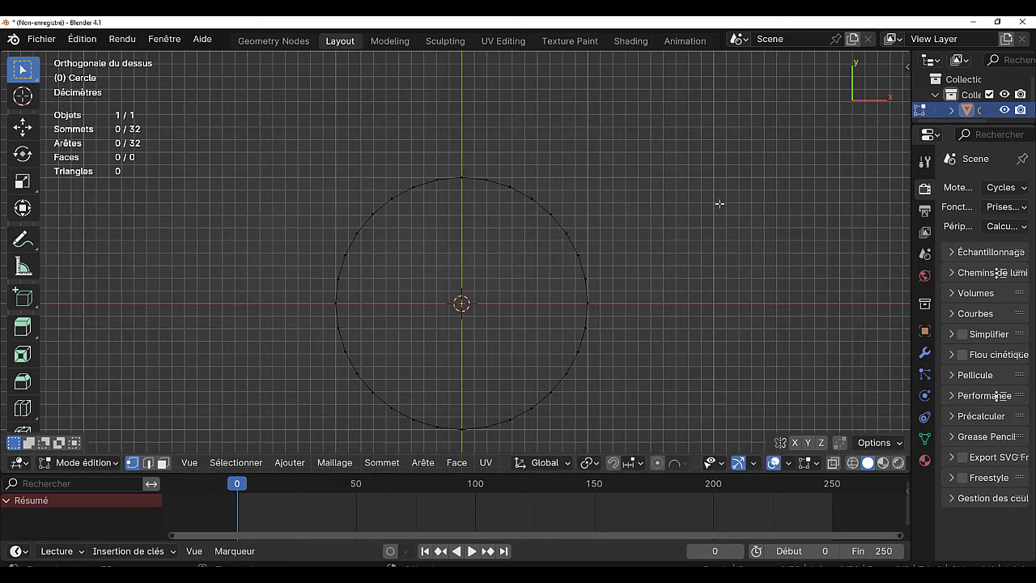
{"action": "key", "text": "ctrl+z"}
{"action": "scroll", "coordinate": [631, 286], "scroll_direction": "down", "scroll_amount": 2}
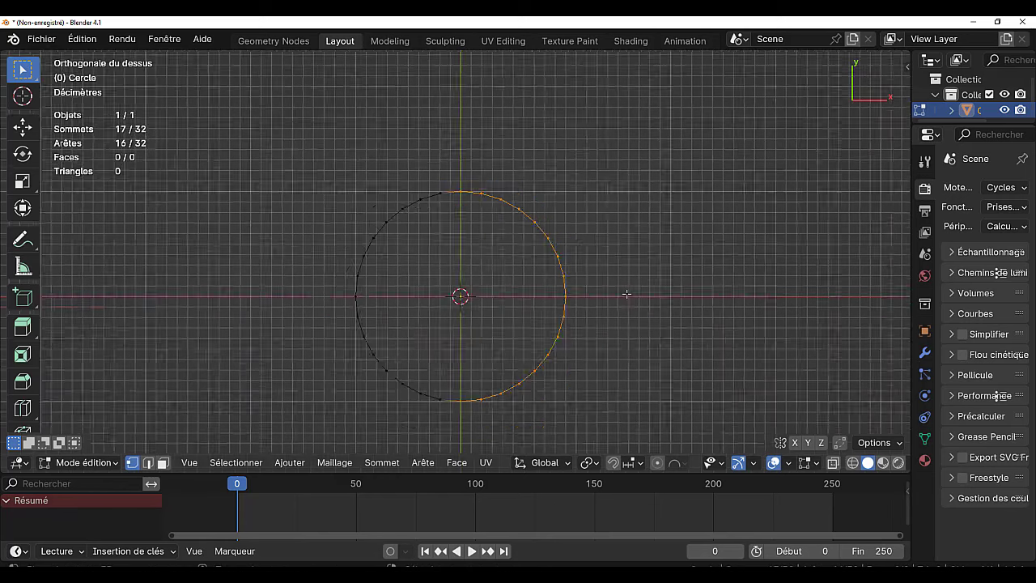
{"action": "scroll", "coordinate": [627, 290], "scroll_direction": "down", "scroll_amount": 2}
{"action": "key", "text": "g"}
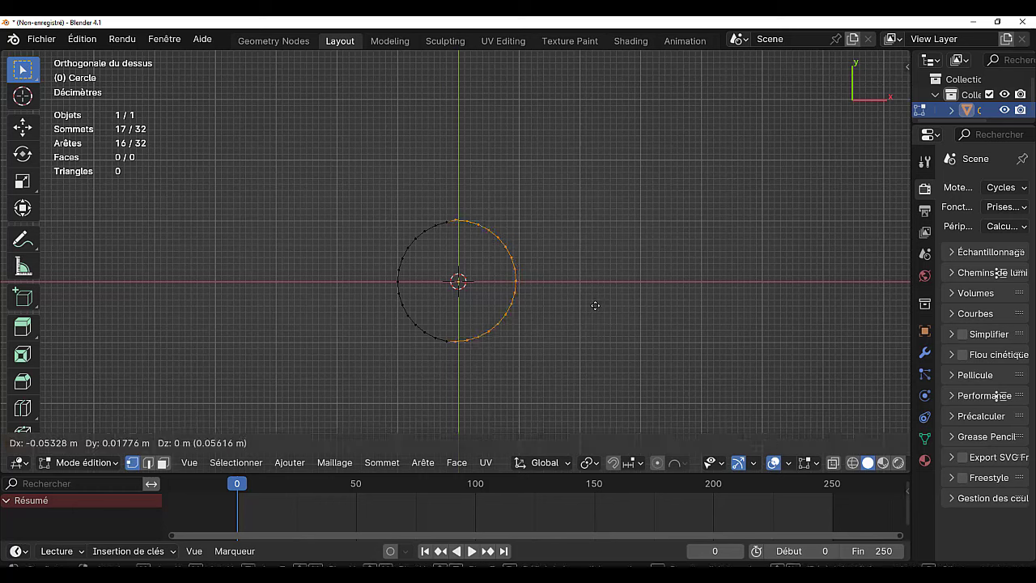
{"action": "key", "text": "x"}
{"action": "left_click", "coordinate": [668, 305]}
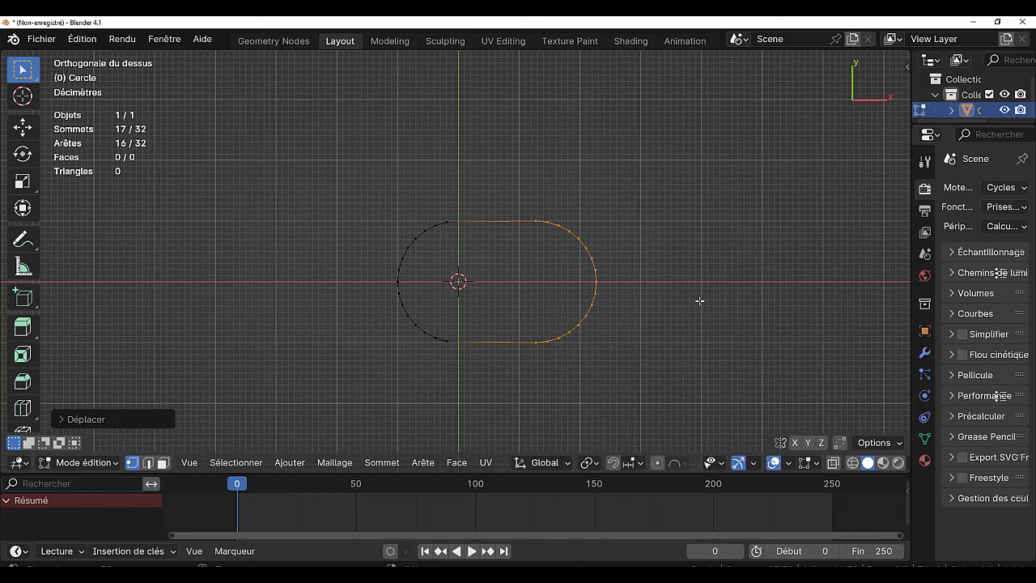
In edge mode, select the whole outline, then deselect the top and bottom straight edges
{"action": "key", "text": "2"}
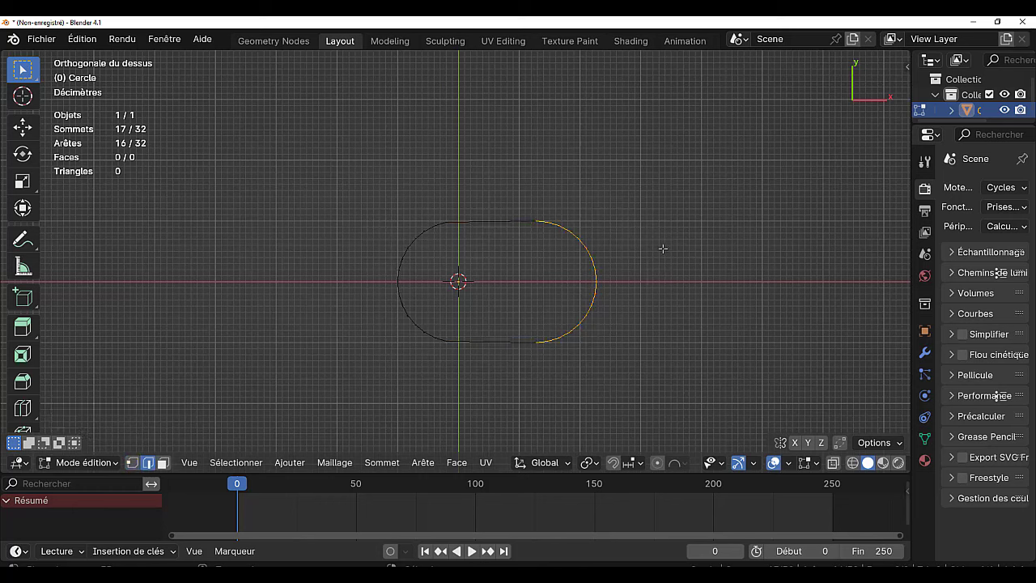
{"action": "key", "text": "a"}
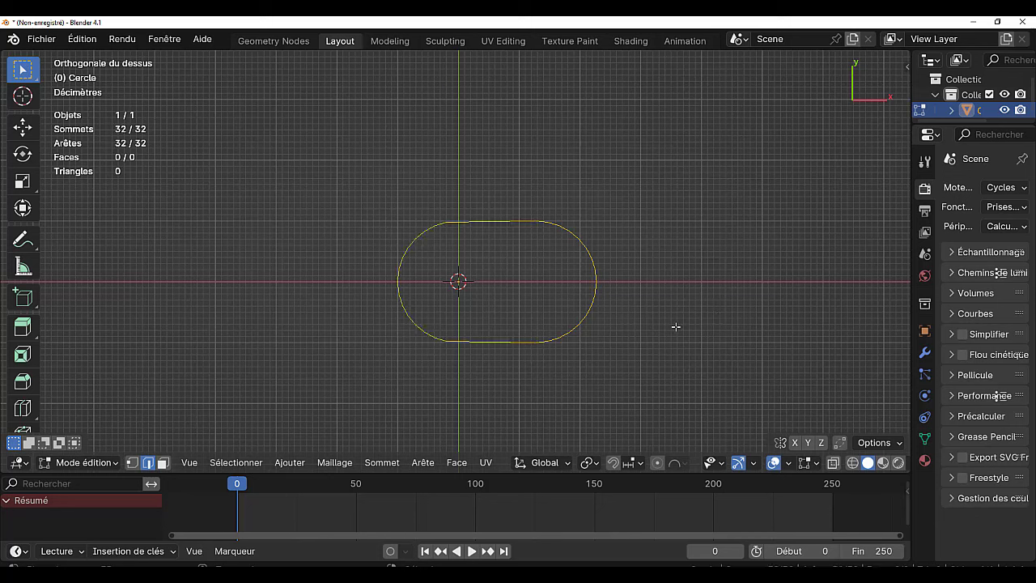
{"action": "key", "text": "c"}
{"action": "middle_click_drag", "start_coordinate": [502, 206], "coordinate": [495, 398]}
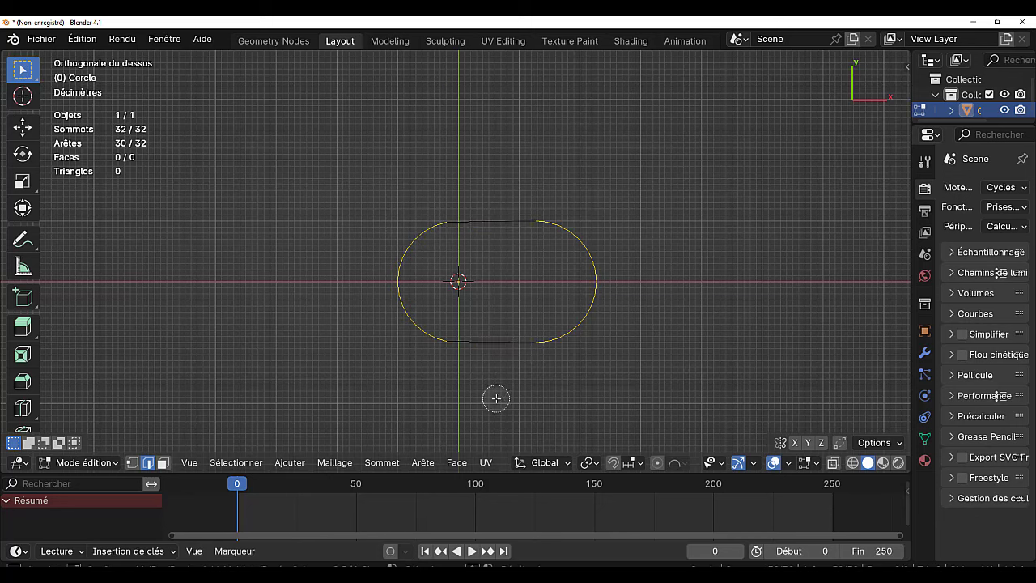
Flatten the curved ends to zero X width using the Individual Origins pivot
{"action": "key", "text": "Escape"}
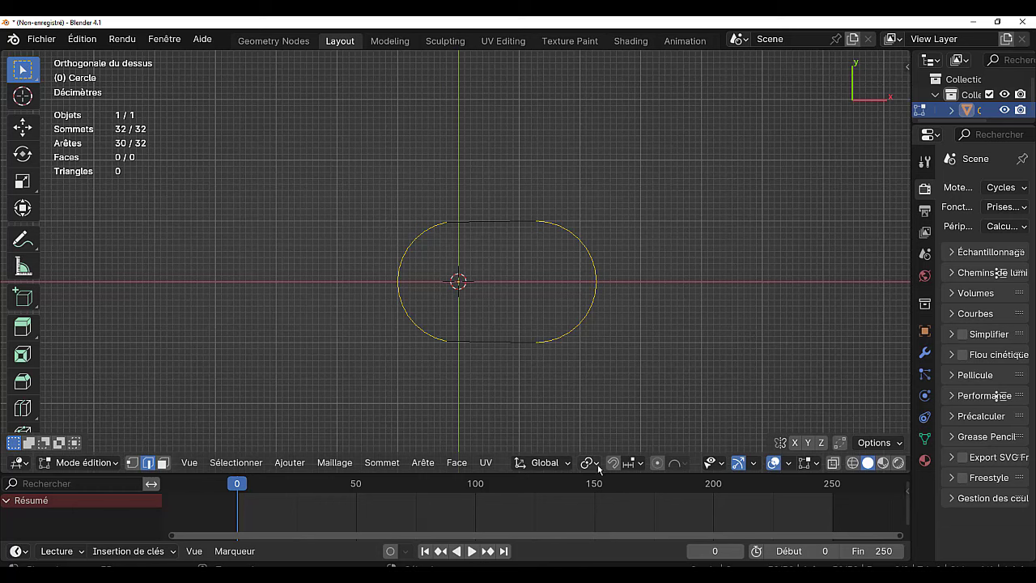
{"action": "left_click", "coordinate": [589, 462]}
{"action": "left_click", "coordinate": [639, 462]}
{"action": "left_click", "coordinate": [588, 463]}
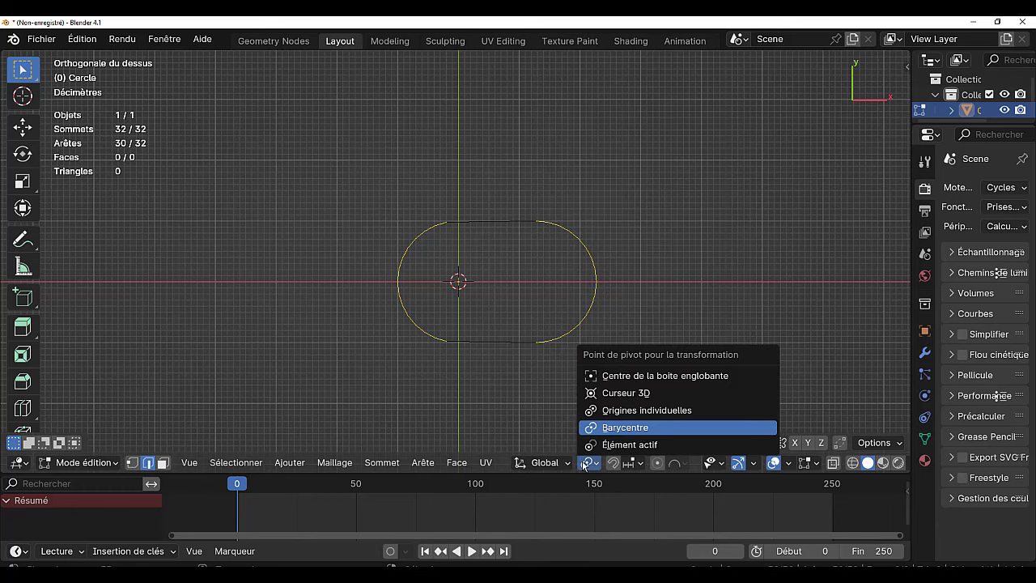
{"action": "left_click", "coordinate": [619, 411]}
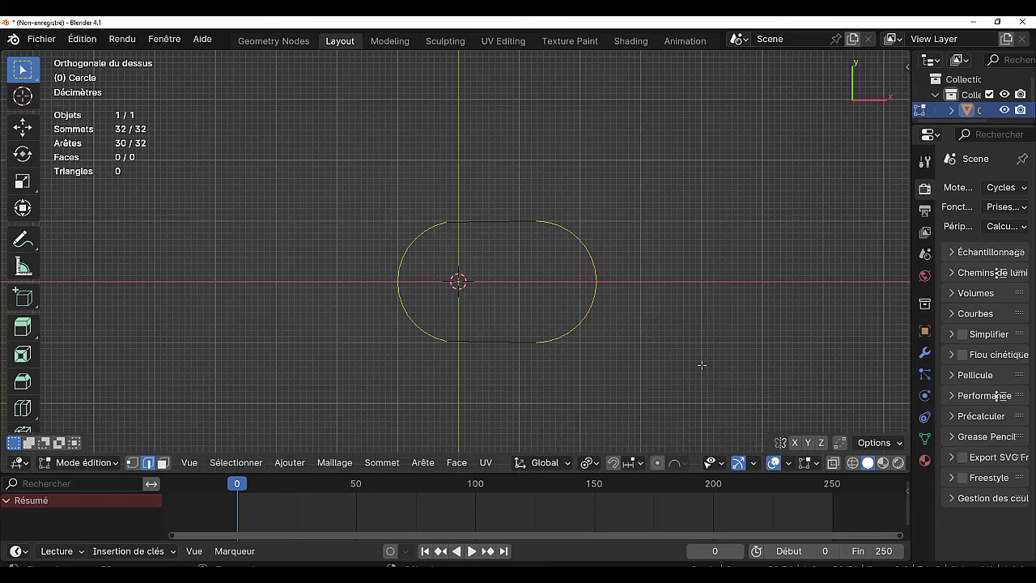
{"action": "key", "text": "s"}
{"action": "key", "text": "x"}
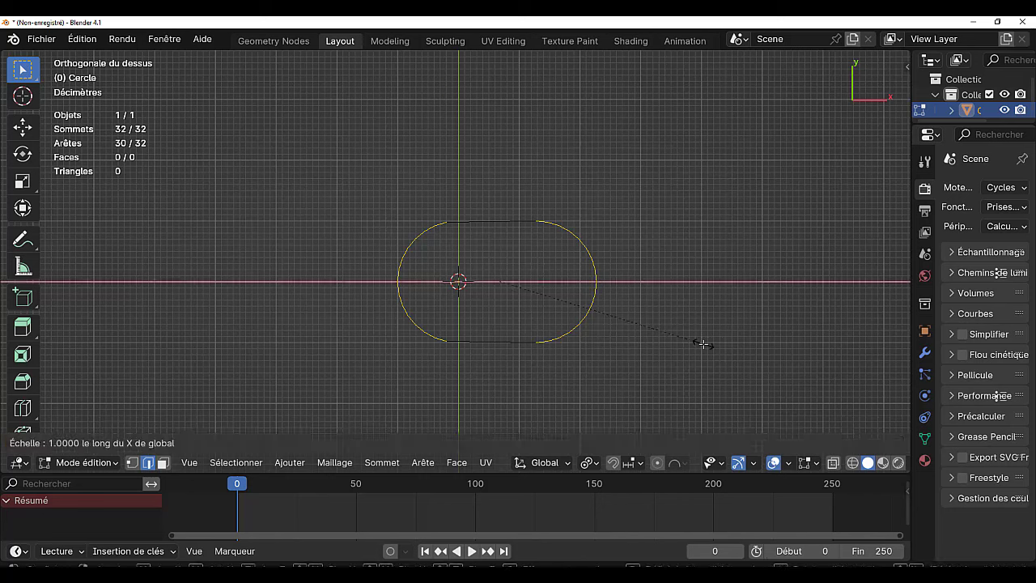
{"action": "key", "text": "0"}
{"action": "key", "text": "Return"}
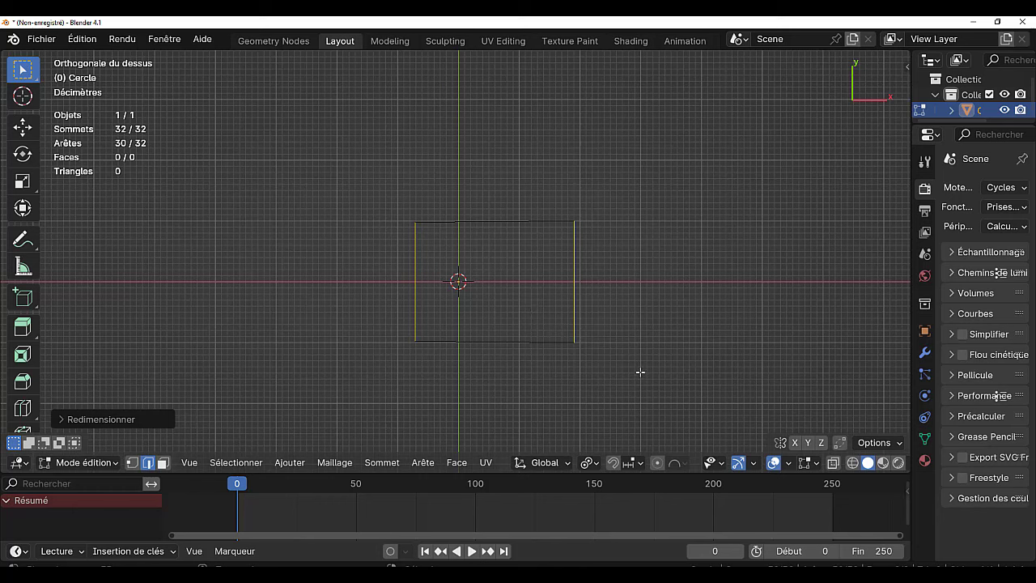
Narrow the outline along X into a square, fill it with a face, and view from front
{"action": "key", "text": "Tab"}
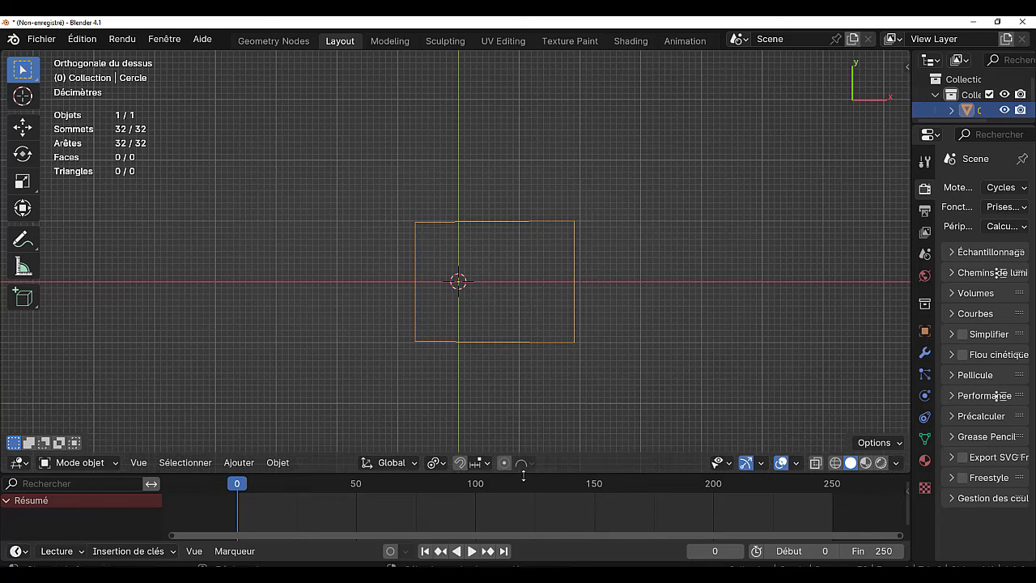
{"action": "key", "text": "Tab"}
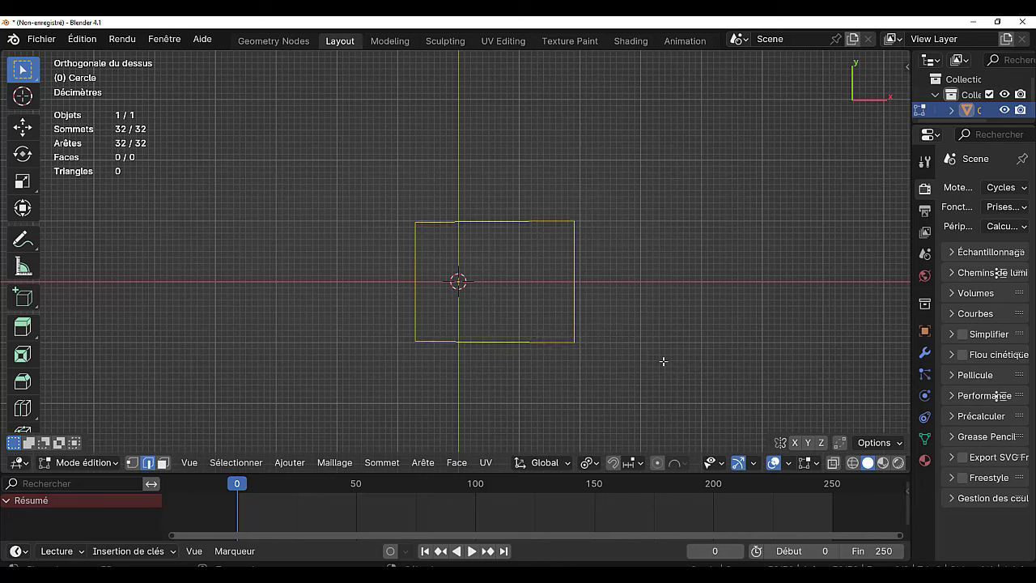
{"action": "key", "text": "s"}
{"action": "key", "text": "x"}
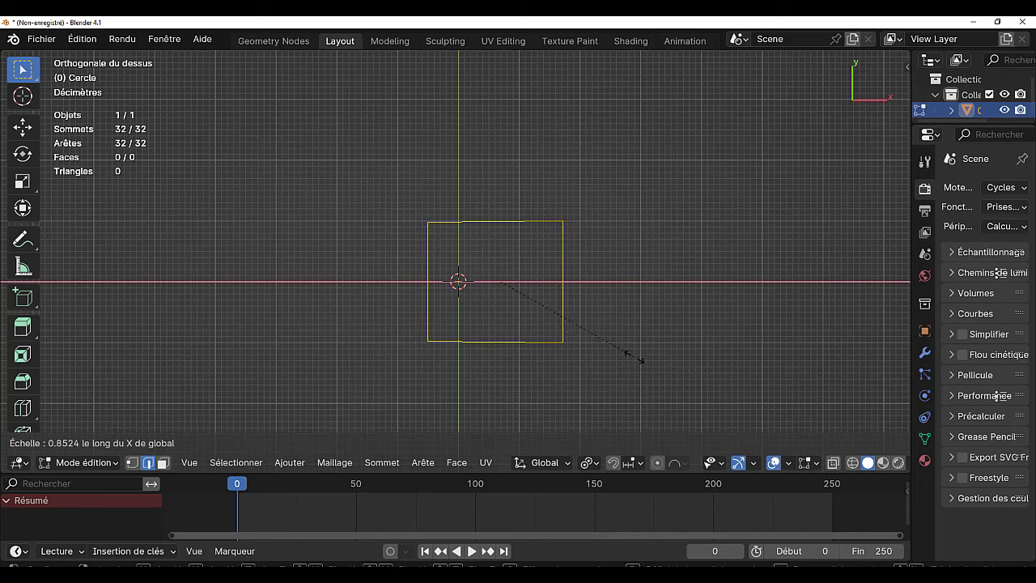
{"action": "left_click", "coordinate": [628, 347]}
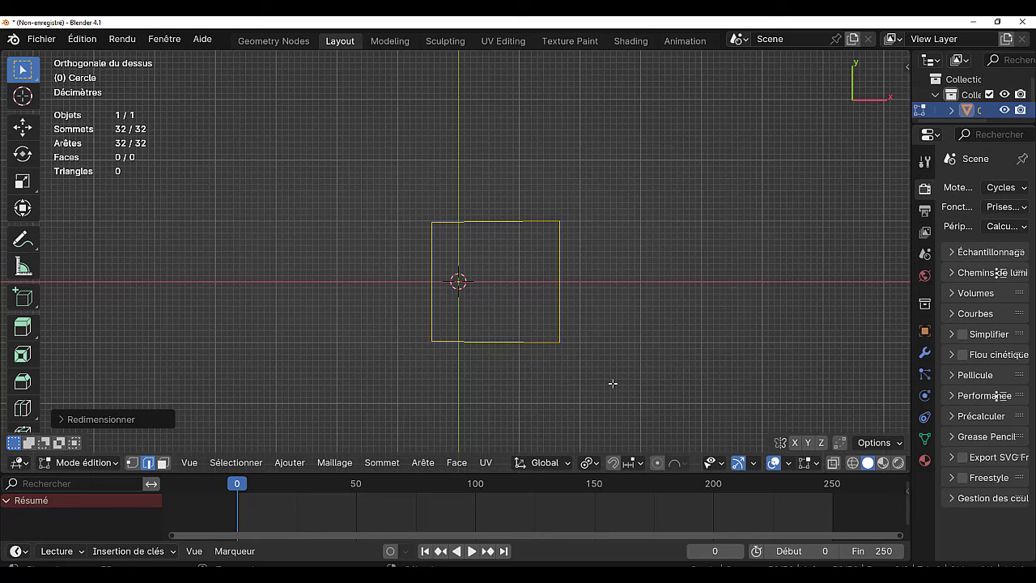
{"action": "key", "text": "f"}
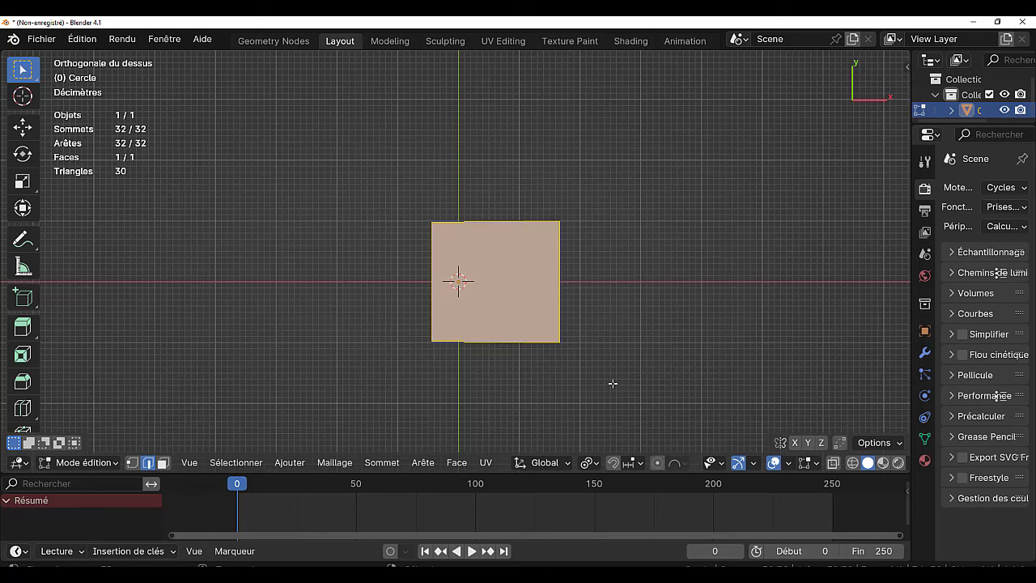
{"action": "key", "text": "KP_1"}
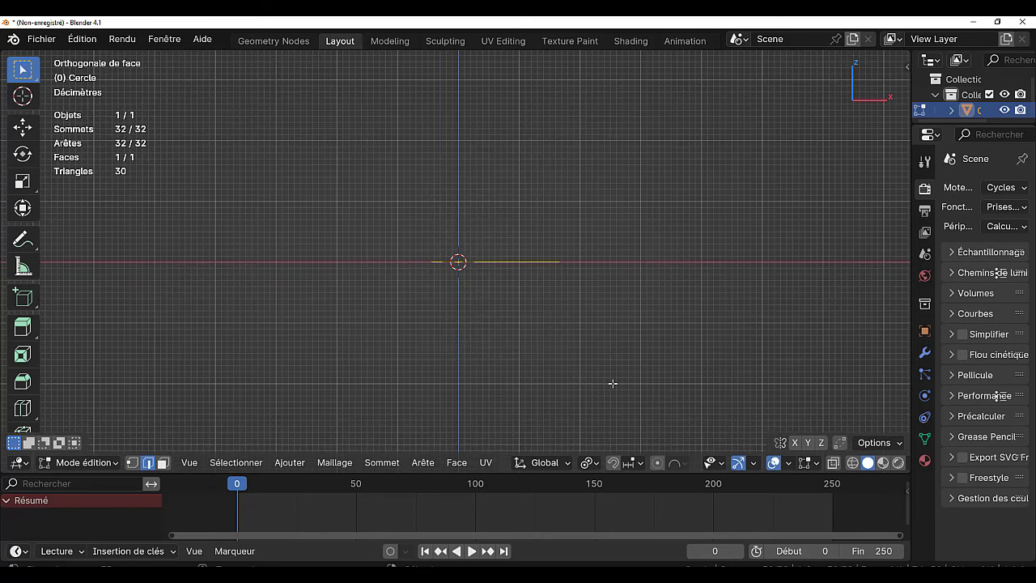
Extrude the square face into a box, then Limited Dissolve it down to an 8-vertex, 6-face cube
{"action": "key", "text": "e"}
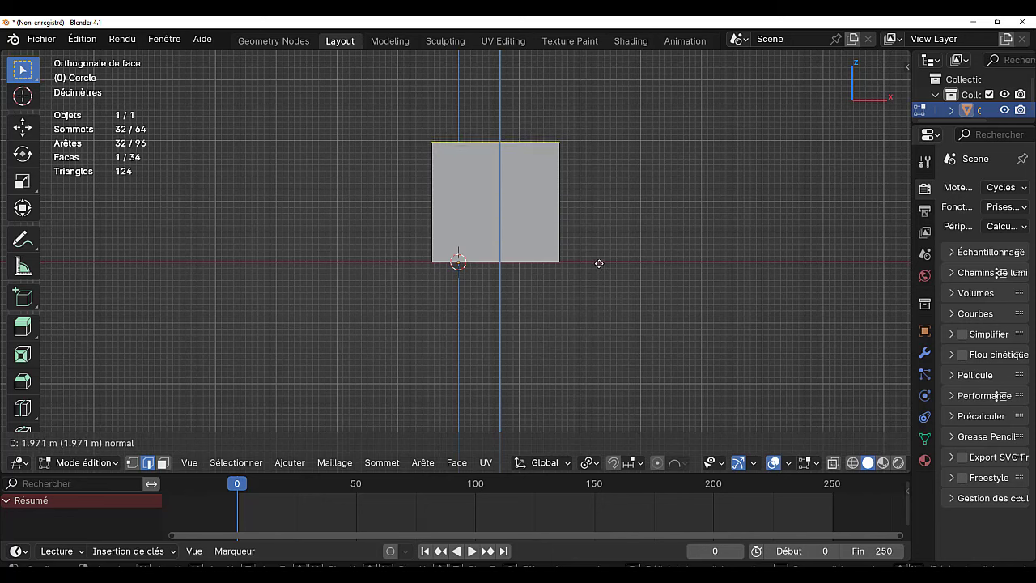
{"action": "left_click", "coordinate": [598, 263]}
{"action": "mouse_move", "coordinate": [598, 288]}
{"action": "middle_mouse_down"}
{"action": "mouse_move", "coordinate": [549, 311]}
{"action": "mouse_move", "coordinate": [487, 288]}
{"action": "middle_mouse_up"}
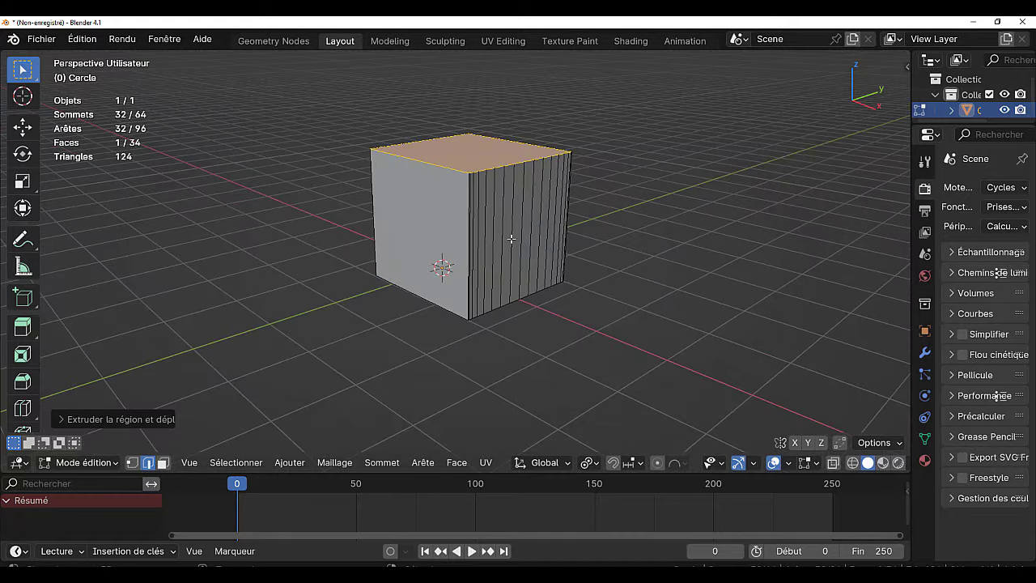
{"action": "key", "text": "a"}
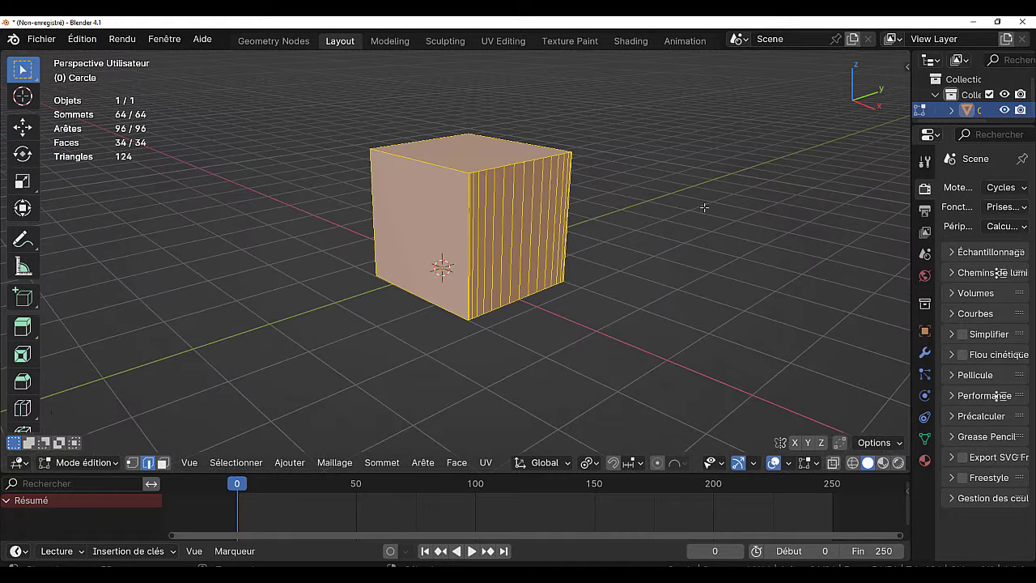
{"action": "key", "text": "x"}
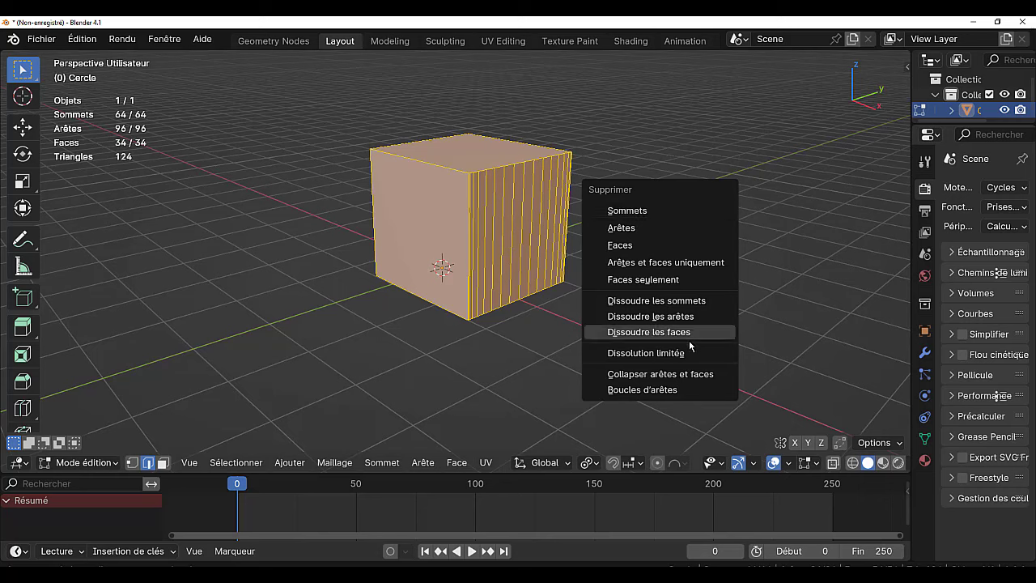
{"action": "left_click", "coordinate": [646, 353]}
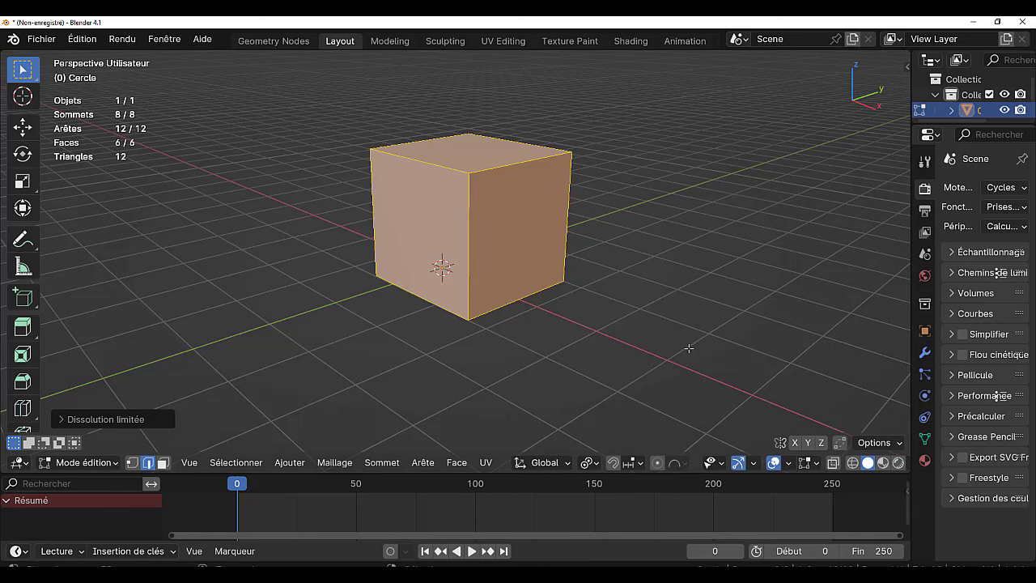
{"action": "key", "text": "KP_1"}
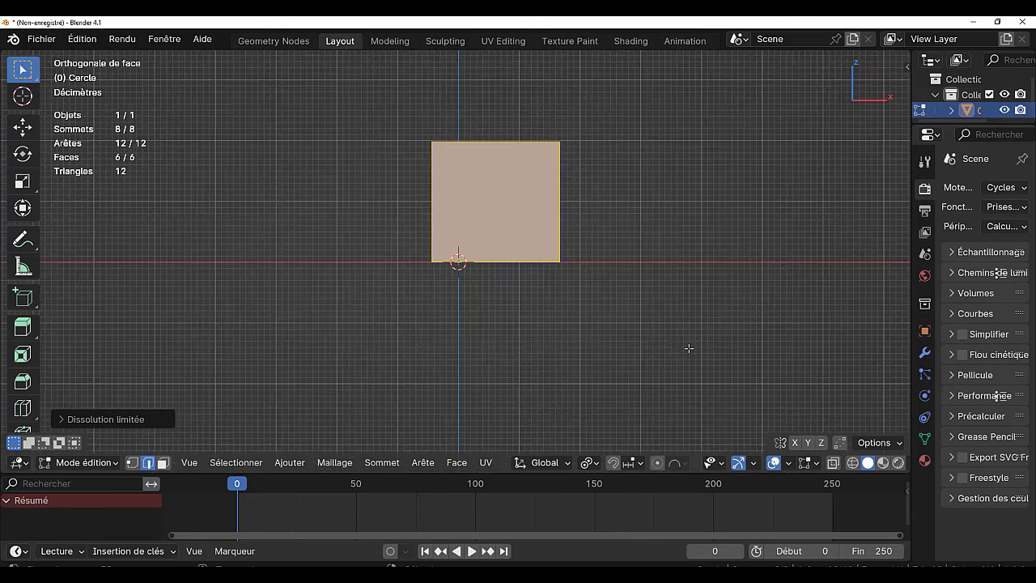
{"action": "middle_click_drag", "start_coordinate": [659, 261], "coordinate": [625, 311], "text": "shift"}
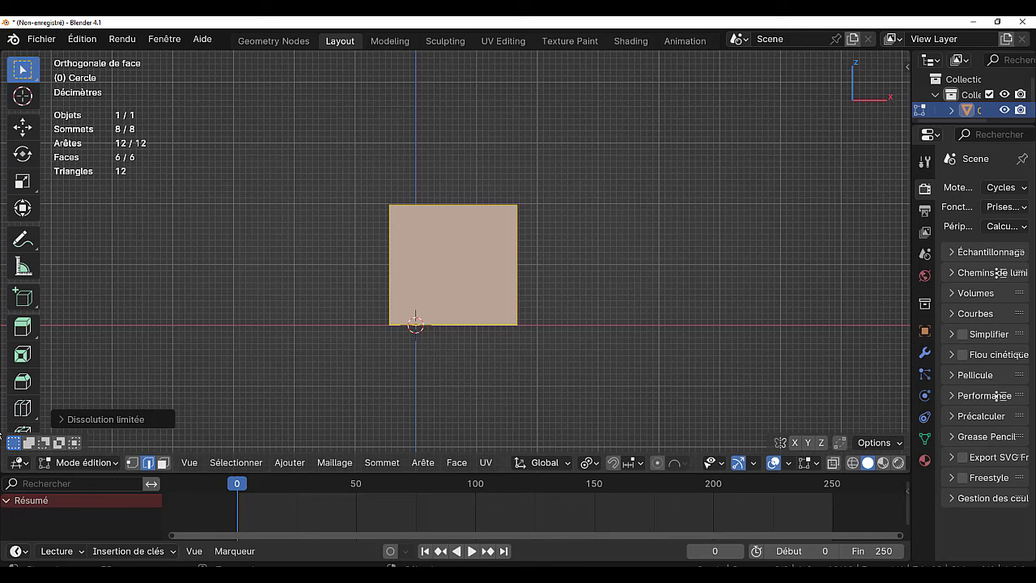
{"action": "scroll", "coordinate": [42, 332], "scroll_direction": "down", "scroll_amount": 1}
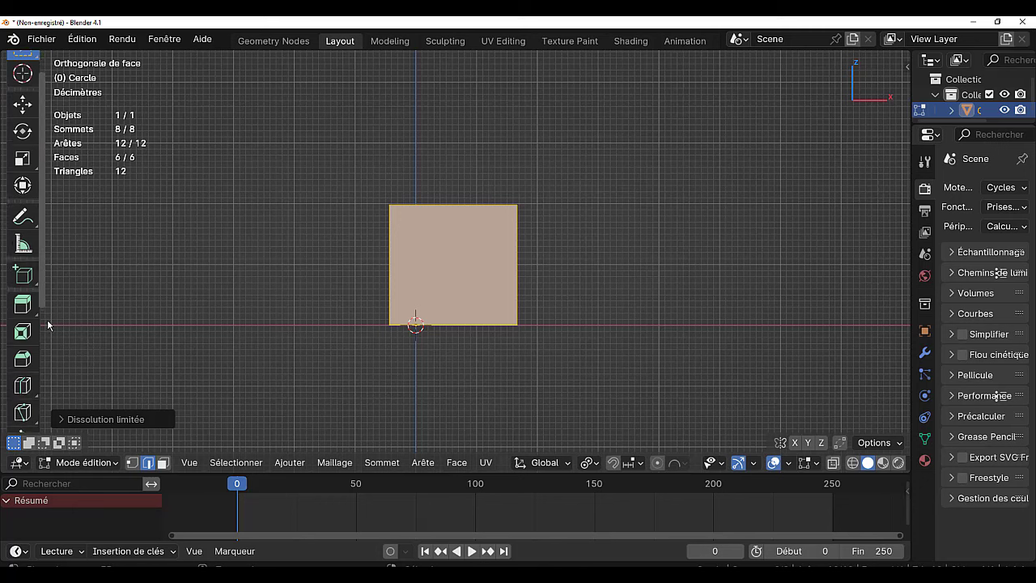
{"action": "scroll", "coordinate": [47, 328], "scroll_direction": "down", "scroll_amount": 3}
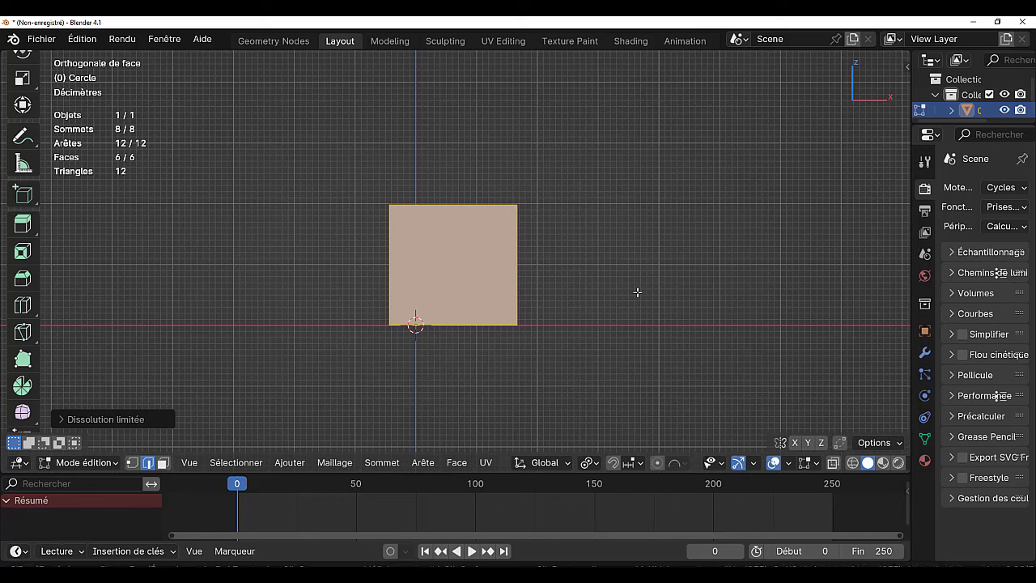
{"action": "key", "text": "k"}
{"action": "left_click", "coordinate": [413, 253]}
{"action": "left_click", "coordinate": [448, 226]}
{"action": "left_click", "coordinate": [484, 256]}
{"action": "left_click", "coordinate": [461, 296]}
{"action": "left_click", "coordinate": [421, 290]}
{"action": "left_click", "coordinate": [413, 253]}
{"action": "key", "text": "Return"}
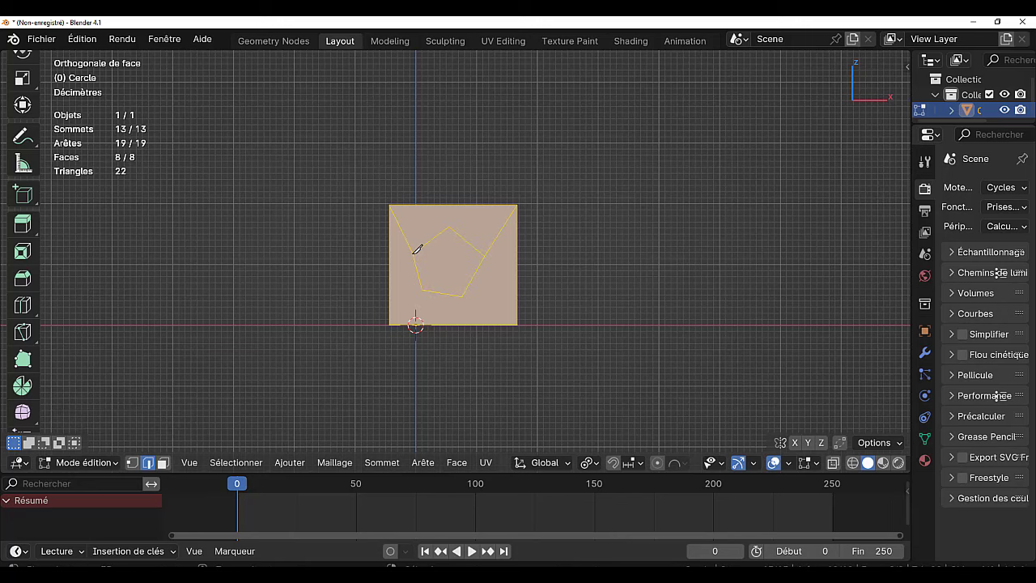
{"action": "mouse_move", "coordinate": [681, 231]}
{"action": "middle_mouse_down"}
{"action": "mouse_move", "coordinate": [538, 301]}
{"action": "mouse_move", "coordinate": [417, 302]}
{"action": "middle_mouse_up"}
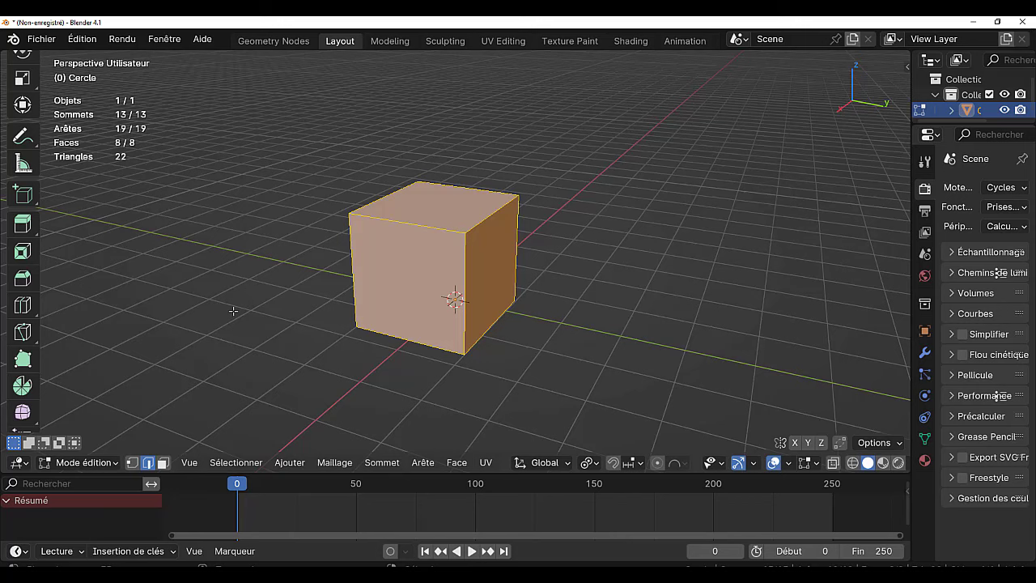
{"action": "middle_click_drag", "start_coordinate": [233, 311], "coordinate": [535, 274]}
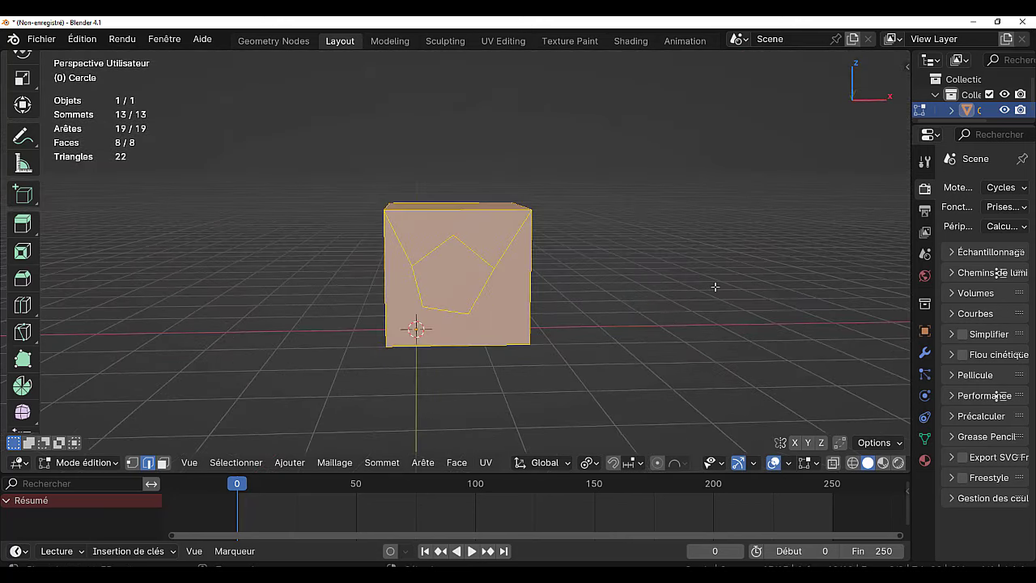
{"action": "key", "text": "KP_1"}
{"action": "key", "text": "ctrl+z"}
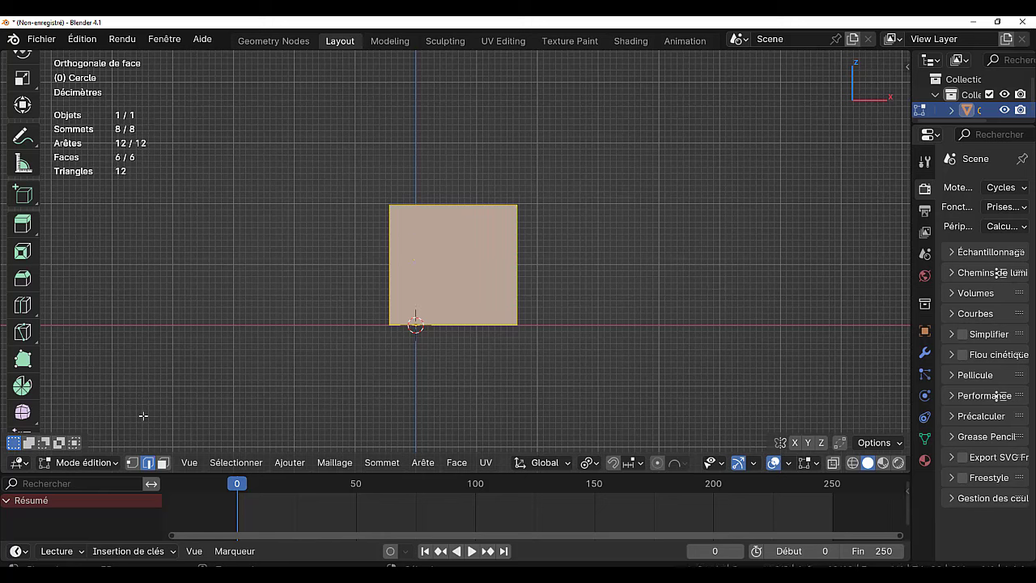
Switch to the Knife tool and cut a closed five-point loop into the cube's front face
{"action": "left_click", "coordinate": [18, 338]}
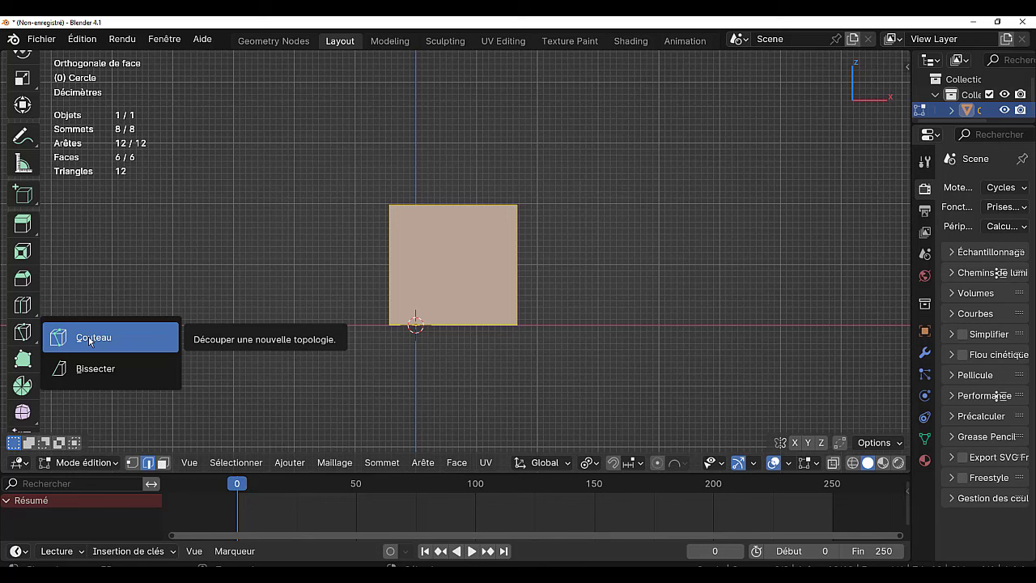
{"action": "left_click", "coordinate": [90, 341]}
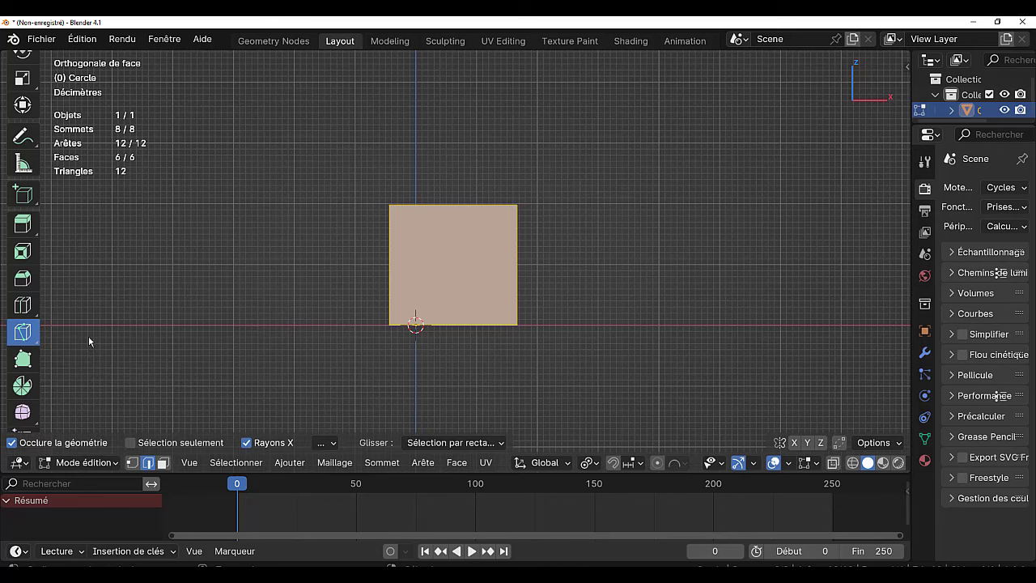
{"action": "left_click", "coordinate": [422, 253]}
{"action": "left_click", "coordinate": [454, 224]}
{"action": "left_click", "coordinate": [498, 237]}
{"action": "left_click", "coordinate": [476, 289]}
{"action": "left_click", "coordinate": [440, 303]}
{"action": "left_click", "coordinate": [424, 253]}
{"action": "key", "text": "Return"}
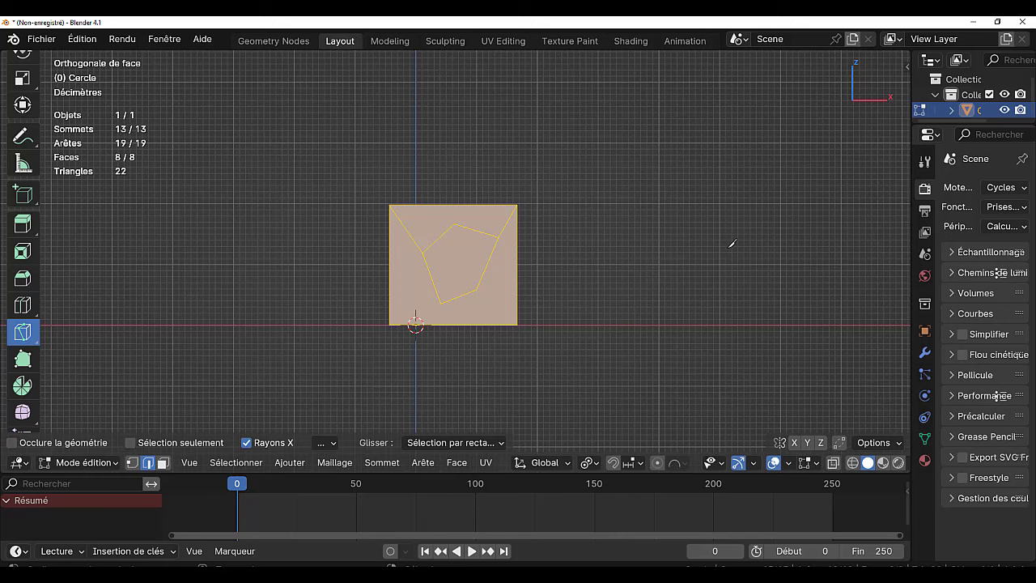
Inspect the cut in perspective, then undo it and return to front view
{"action": "mouse_move", "coordinate": [729, 245]}
{"action": "middle_mouse_down"}
{"action": "mouse_move", "coordinate": [564, 296]}
{"action": "mouse_move", "coordinate": [503, 301]}
{"action": "mouse_move", "coordinate": [623, 280]}
{"action": "mouse_move", "coordinate": [654, 297]}
{"action": "middle_mouse_up"}
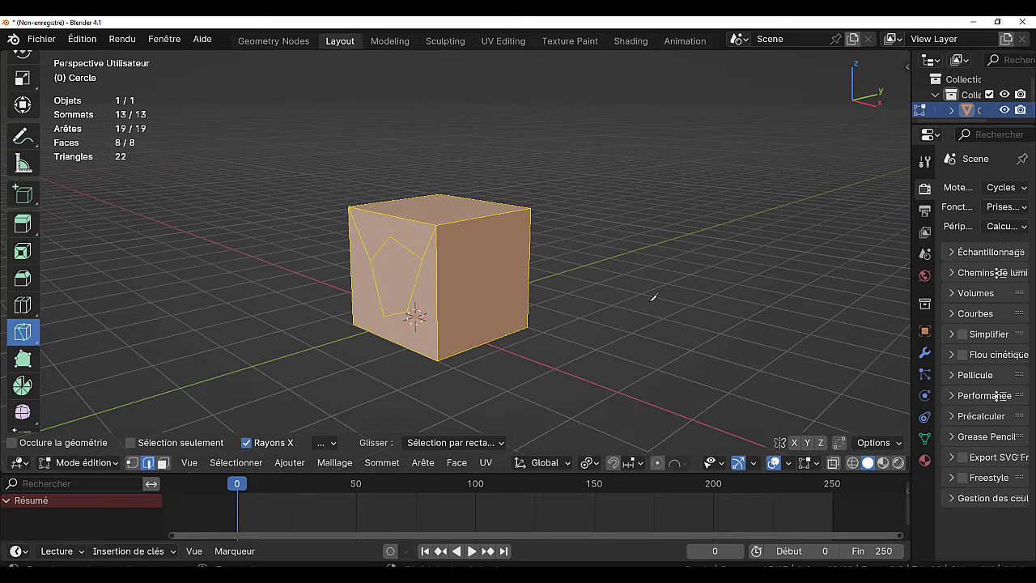
{"action": "key", "text": "ctrl+z"}
{"action": "key", "text": "KP_1"}
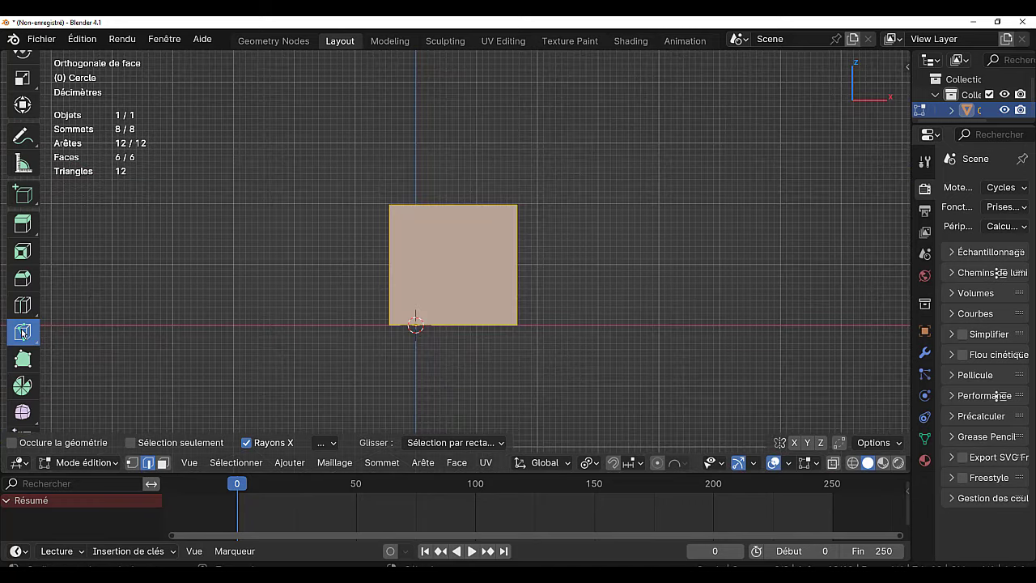
{"action": "left_click", "coordinate": [23, 332]}
{"action": "left_click", "coordinate": [63, 341]}
{"action": "left_click", "coordinate": [423, 256]}
{"action": "left_click", "coordinate": [448, 229]}
{"action": "left_click", "coordinate": [486, 257]}
{"action": "left_click", "coordinate": [457, 292]}
{"action": "left_click", "coordinate": [423, 256]}
{"action": "key", "text": "Return"}
{"action": "mouse_move", "coordinate": [769, 231]}
{"action": "middle_mouse_down"}
{"action": "mouse_move", "coordinate": [685, 266]}
{"action": "mouse_move", "coordinate": [491, 293]}
{"action": "mouse_move", "coordinate": [760, 268]}
{"action": "middle_mouse_up"}
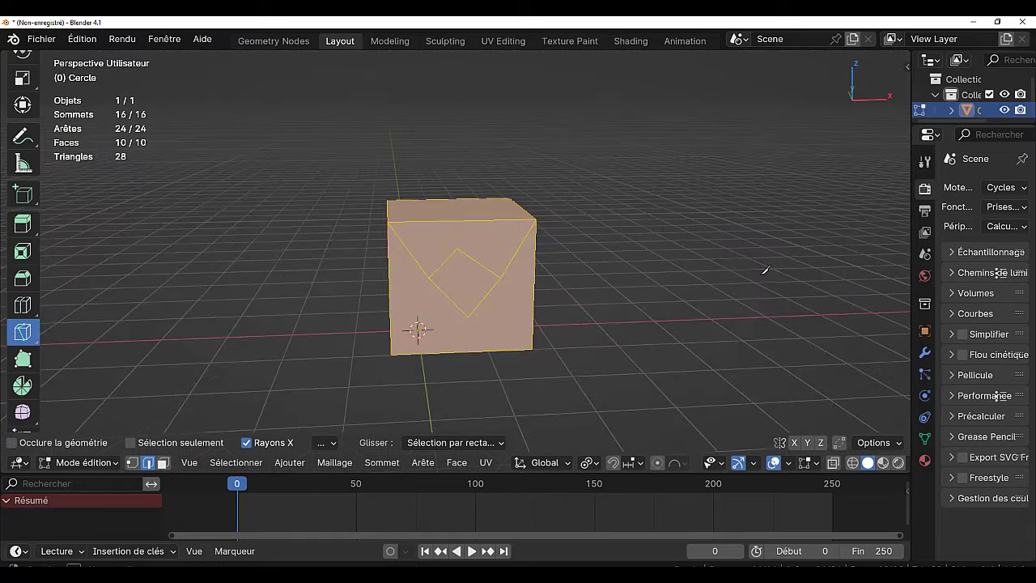
{"action": "key", "text": "KP_1"}
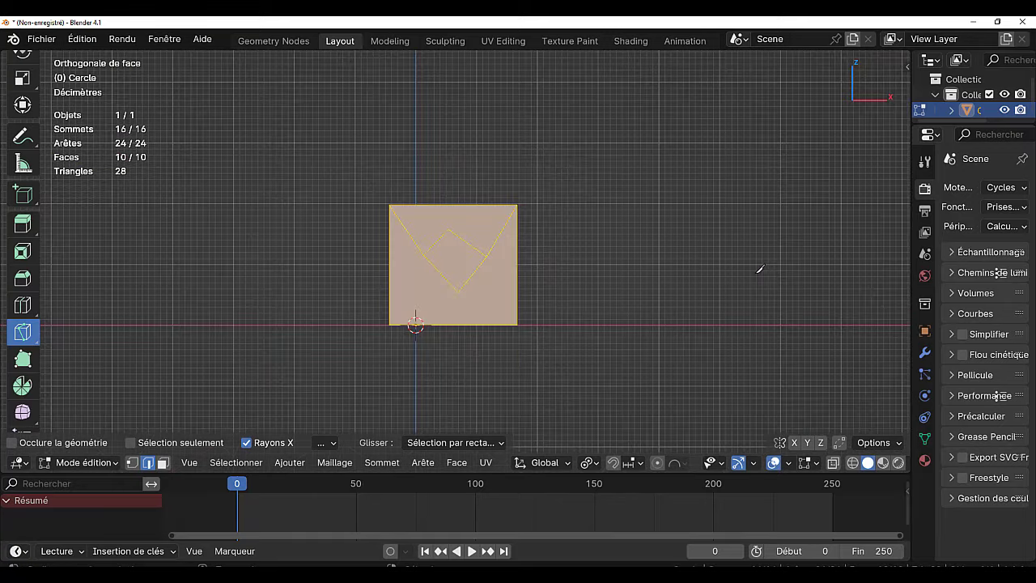
{"action": "key", "text": "ctrl+z"}
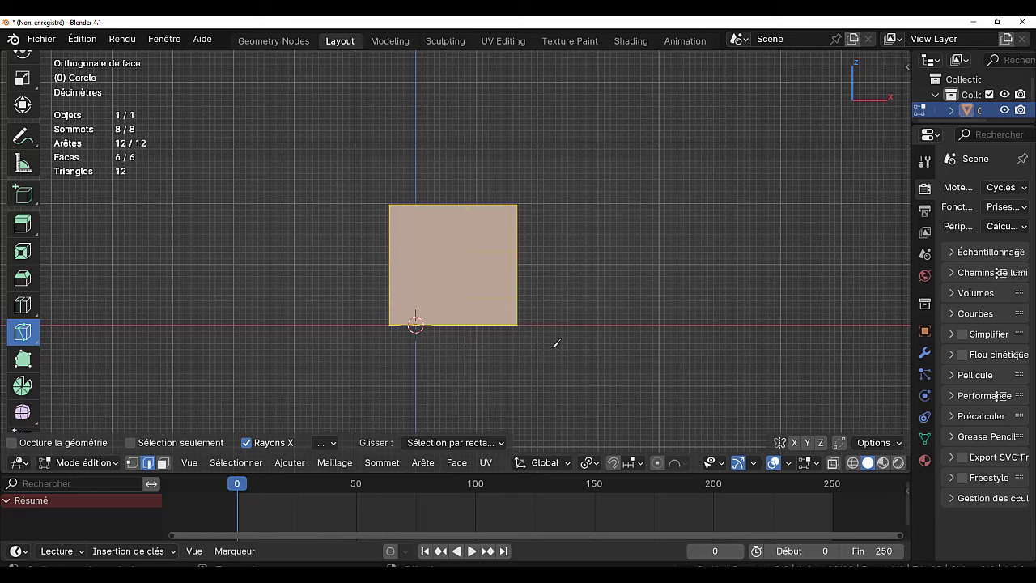
{"action": "left_click", "coordinate": [422, 260]}
{"action": "left_click", "coordinate": [461, 223]}
{"action": "left_click", "coordinate": [499, 268]}
{"action": "left_click", "coordinate": [446, 301]}
{"action": "left_click", "coordinate": [422, 261]}
{"action": "key", "text": "Return"}
{"action": "mouse_move", "coordinate": [662, 271]}
{"action": "middle_mouse_down"}
{"action": "mouse_move", "coordinate": [696, 243]}
{"action": "mouse_move", "coordinate": [735, 266]}
{"action": "mouse_move", "coordinate": [761, 253]}
{"action": "middle_mouse_up"}
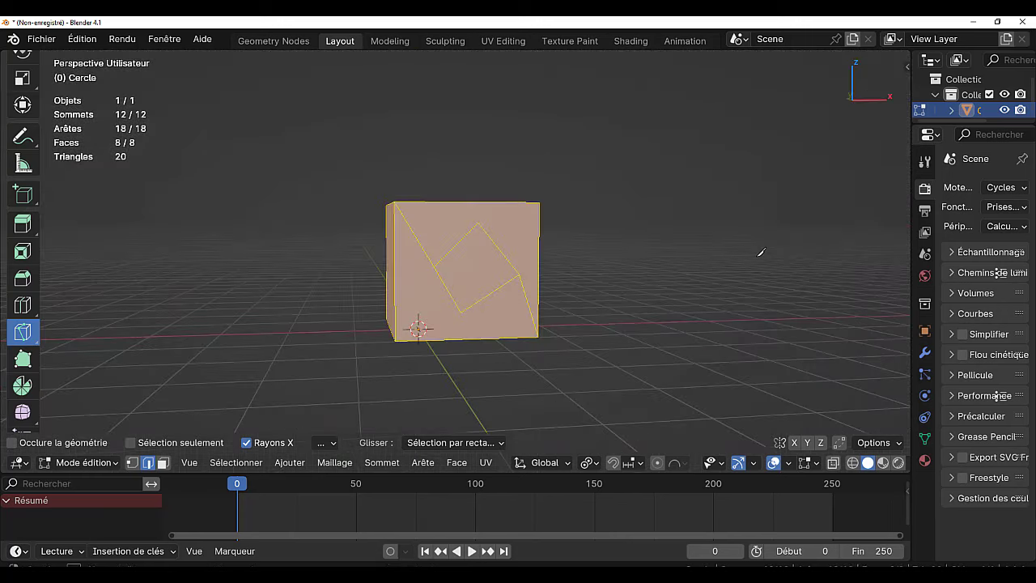
{"action": "key", "text": "KP_1"}
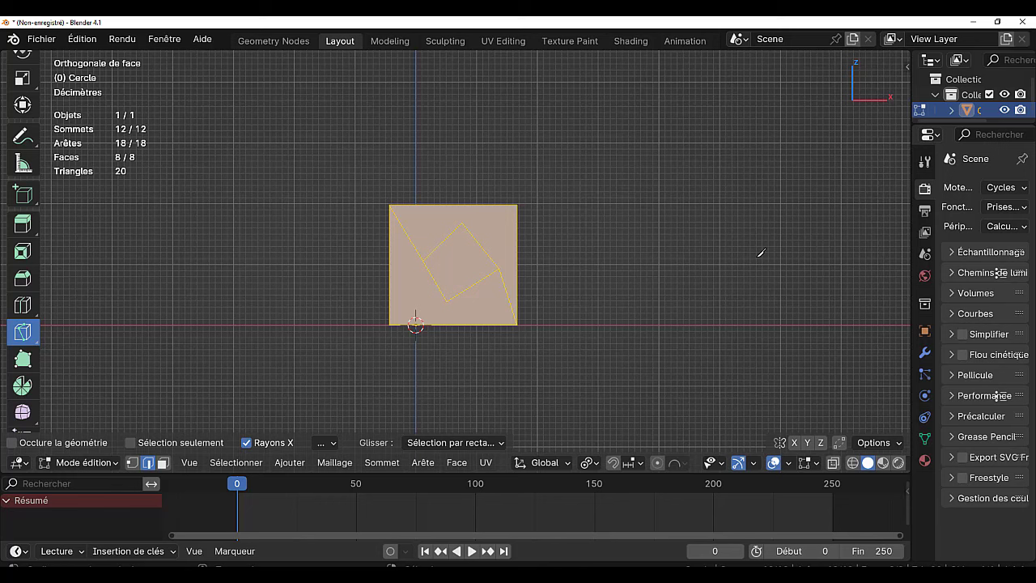
{"action": "key", "text": "ctrl+z"}
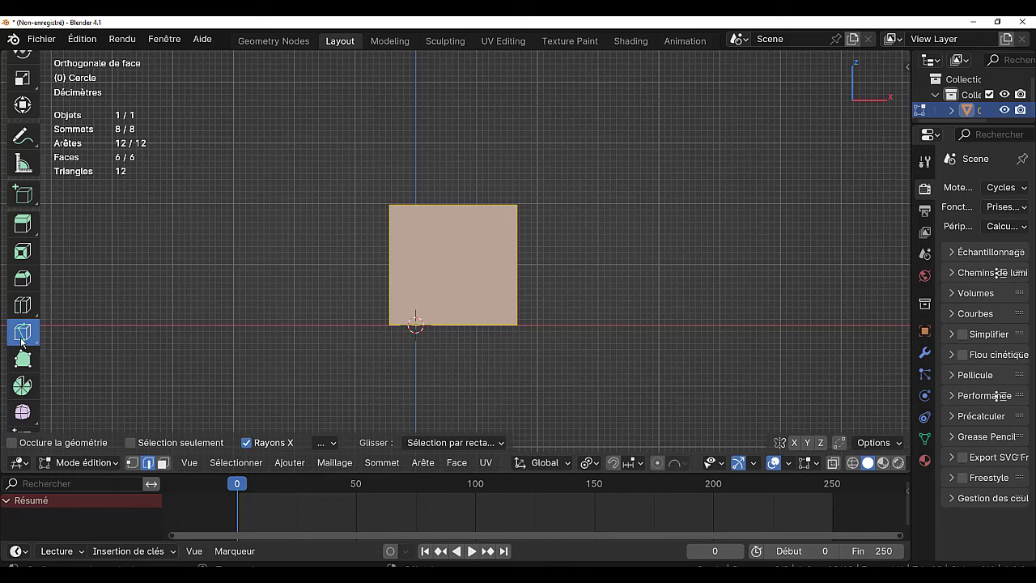
Knife-cut a closed six-point pointed polygon into the cube's front face
{"action": "left_click_drag", "start_coordinate": [23, 342], "coordinate": [101, 336]}
{"action": "left_click", "coordinate": [418, 243]}
{"action": "left_click", "coordinate": [453, 223]}
{"action": "left_click", "coordinate": [491, 248]}
{"action": "left_click", "coordinate": [472, 285]}
{"action": "left_click", "coordinate": [450, 316]}
{"action": "left_click", "coordinate": [427, 285]}
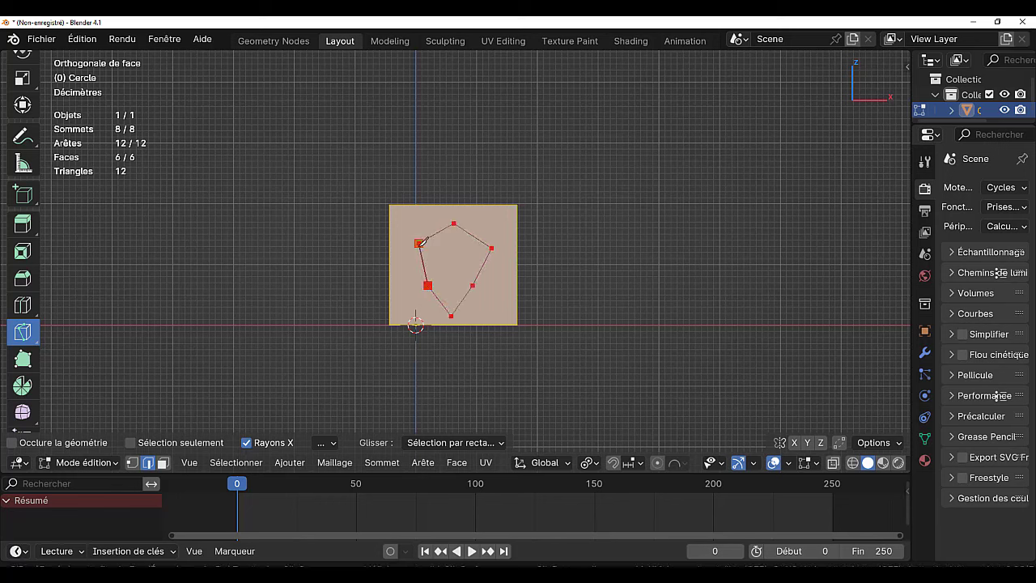
{"action": "left_click", "coordinate": [418, 241]}
{"action": "key", "text": "Return"}
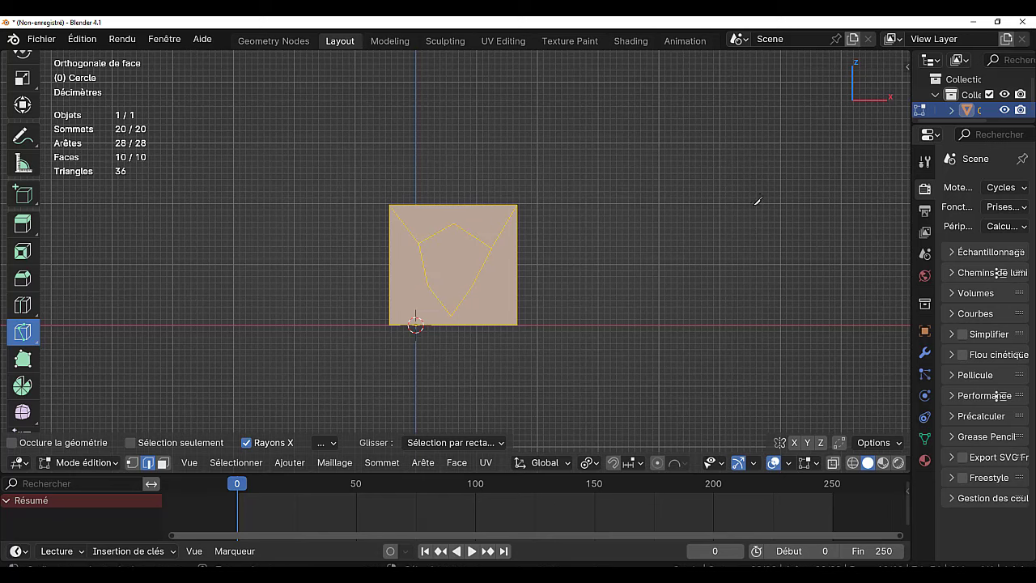
In face select mode, select the two inner cut faces and orbit to face the polygon
{"action": "middle_click_drag", "start_coordinate": [758, 201], "coordinate": [458, 258]}
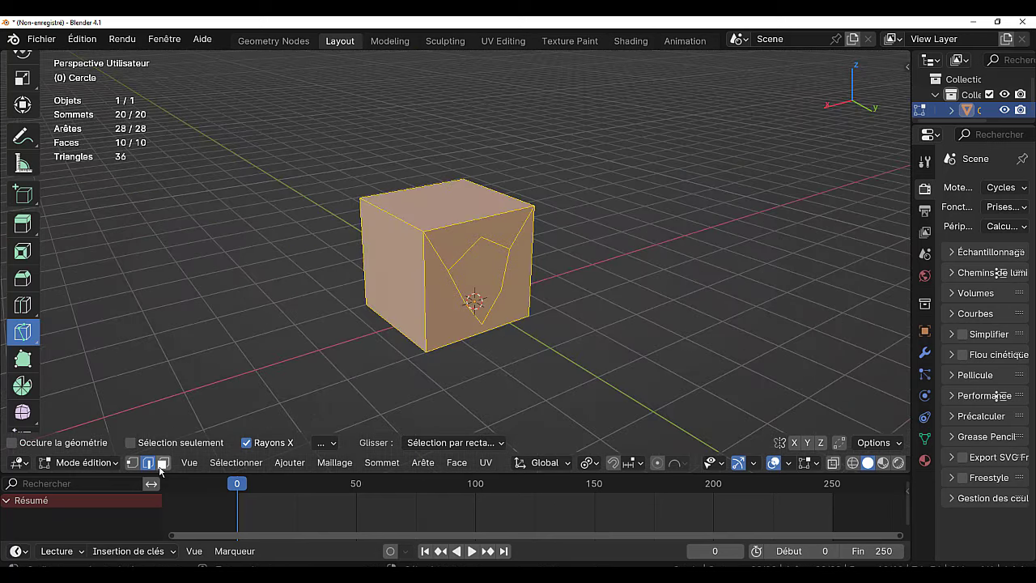
{"action": "left_click", "coordinate": [162, 464]}
{"action": "left_click", "coordinate": [479, 273]}
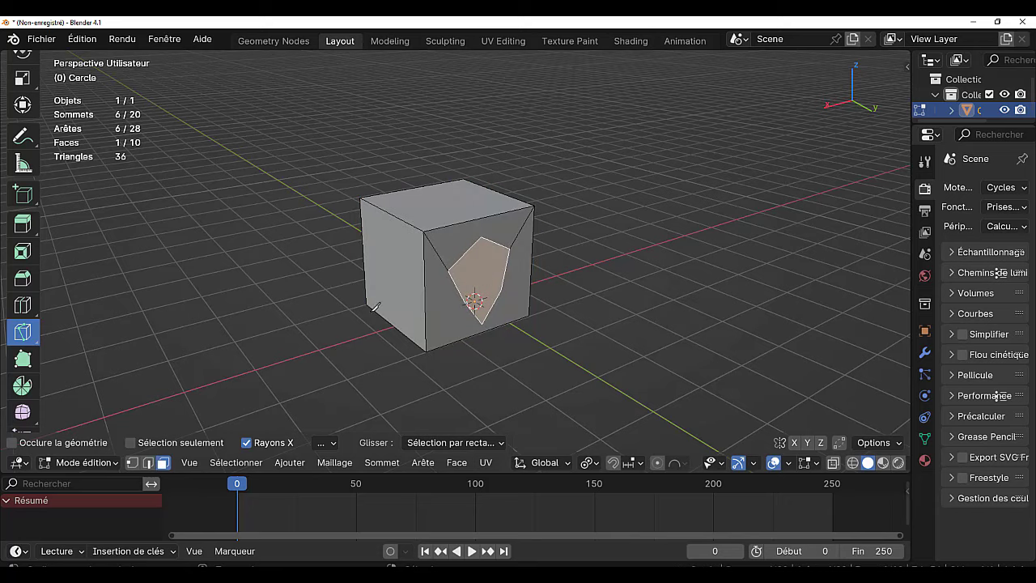
{"action": "middle_click_drag", "start_coordinate": [479, 273], "coordinate": [472, 280]}
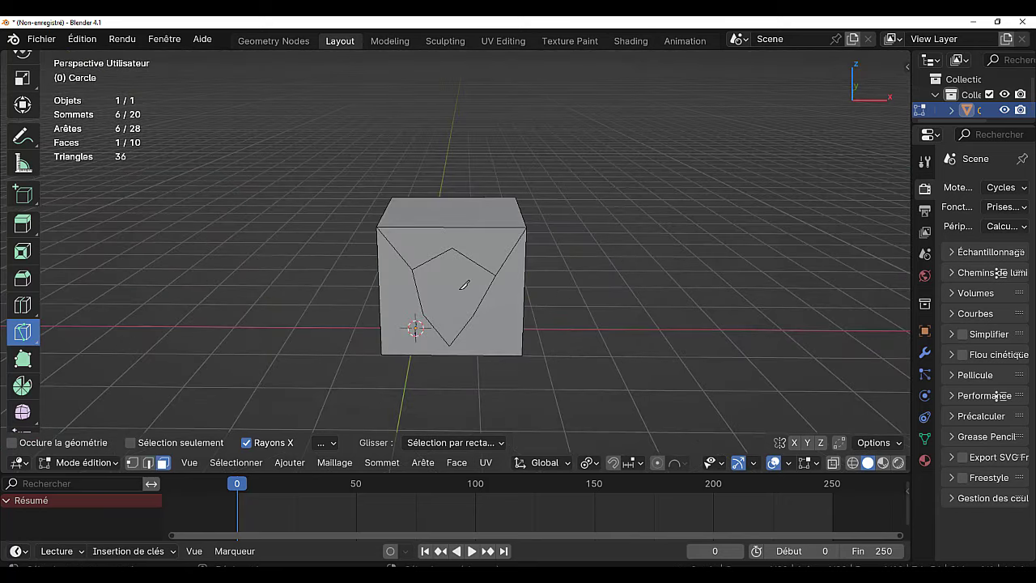
{"action": "left_click", "coordinate": [464, 285], "text": "shift"}
{"action": "mouse_move", "coordinate": [622, 260]}
{"action": "middle_mouse_down"}
{"action": "mouse_move", "coordinate": [428, 247]}
{"action": "mouse_move", "coordinate": [503, 267]}
{"action": "mouse_move", "coordinate": [420, 267]}
{"action": "middle_mouse_up"}
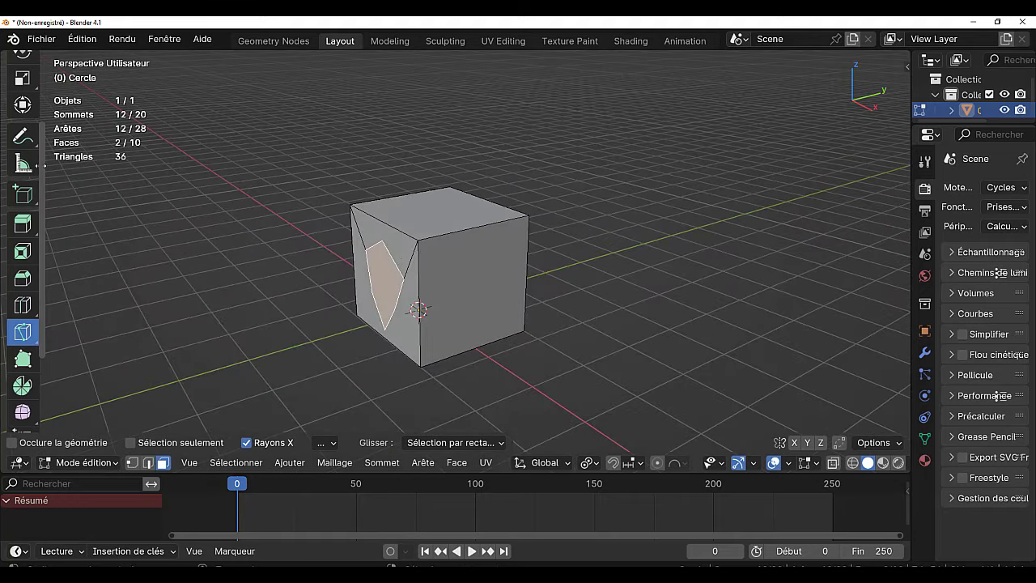
{"action": "scroll", "coordinate": [23, 165], "scroll_direction": "up", "scroll_amount": 5}
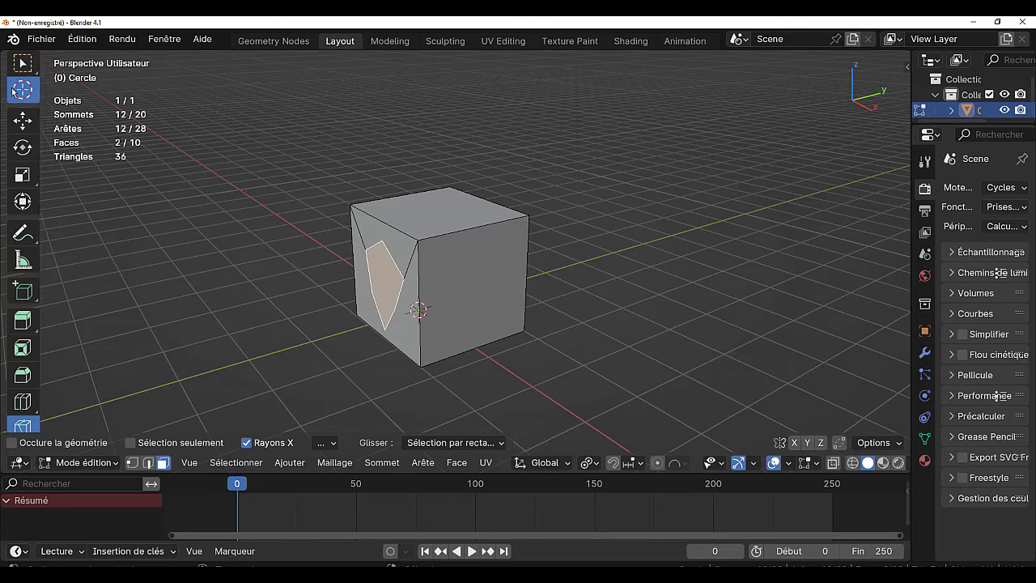
{"action": "left_click", "coordinate": [22, 89]}
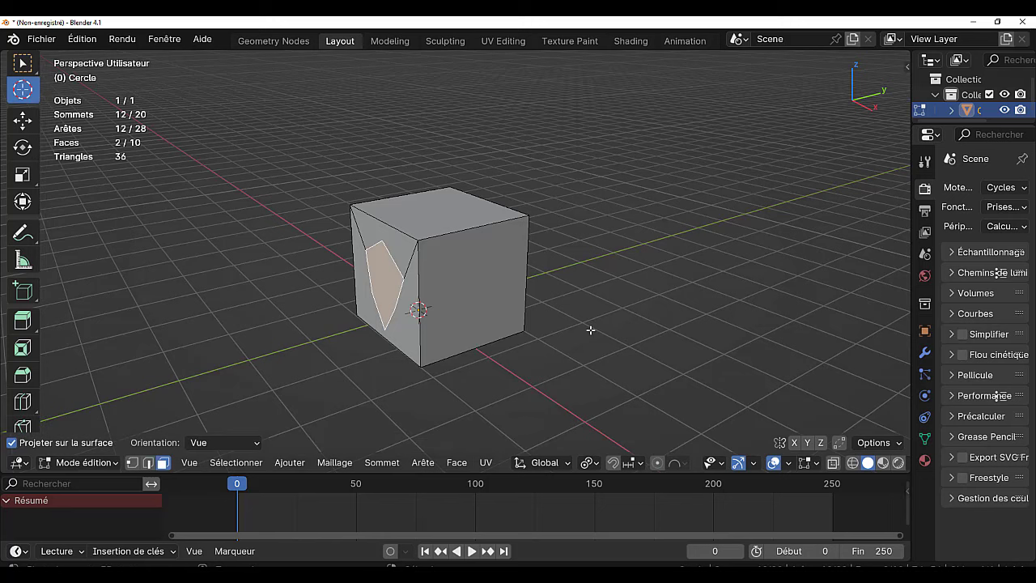
{"action": "middle_click_drag", "start_coordinate": [570, 333], "coordinate": [625, 329]}
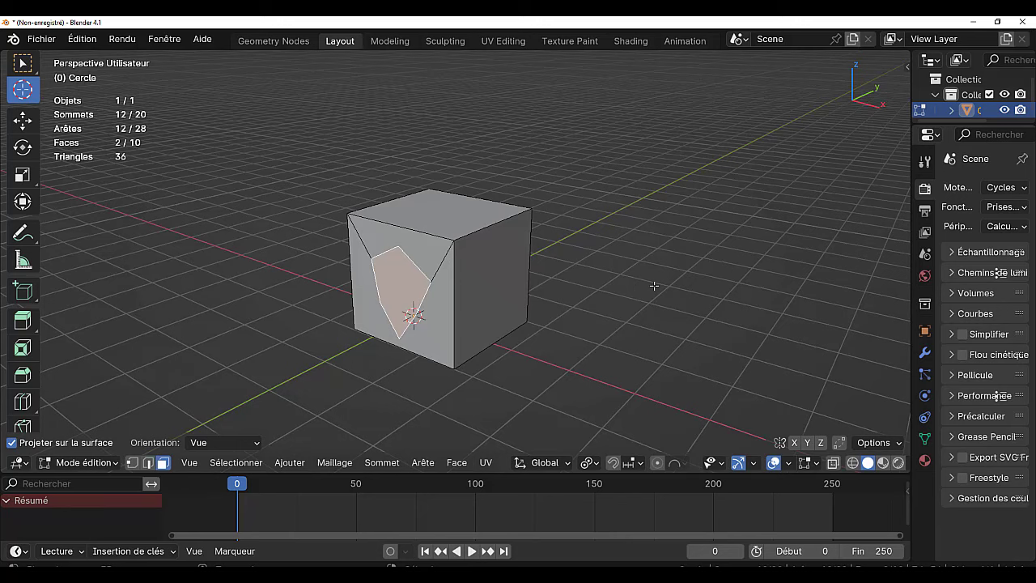
{"action": "mouse_move", "coordinate": [501, 327]}
{"action": "middle_mouse_down"}
{"action": "mouse_move", "coordinate": [813, 294]}
{"action": "mouse_move", "coordinate": [571, 337]}
{"action": "mouse_move", "coordinate": [599, 312]}
{"action": "middle_mouse_up"}
Apply Bridge Edge Loops from the Edge menu to join the polygon cut loops
{"action": "key", "text": "q"}
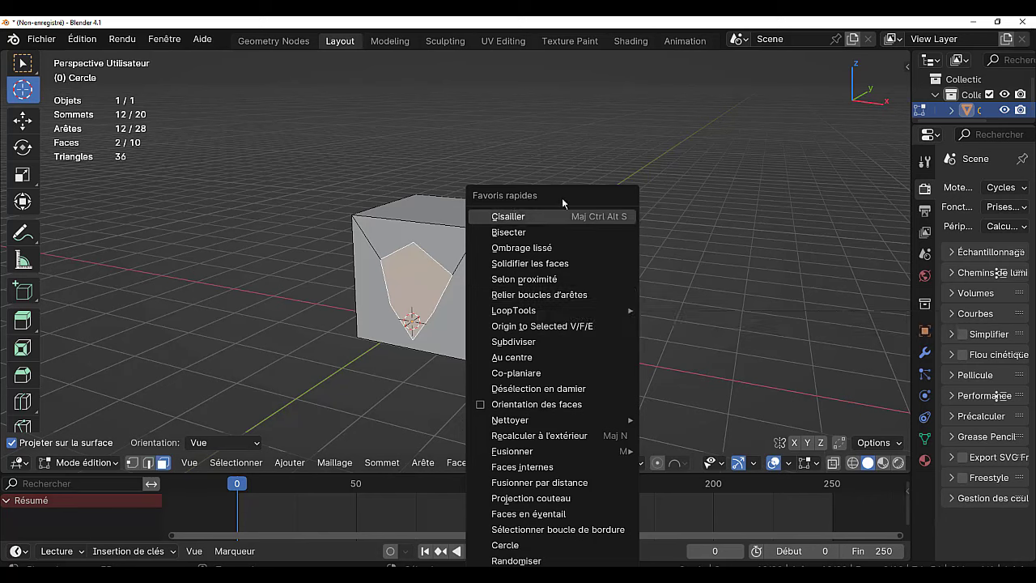
{"action": "left_click", "coordinate": [424, 463]}
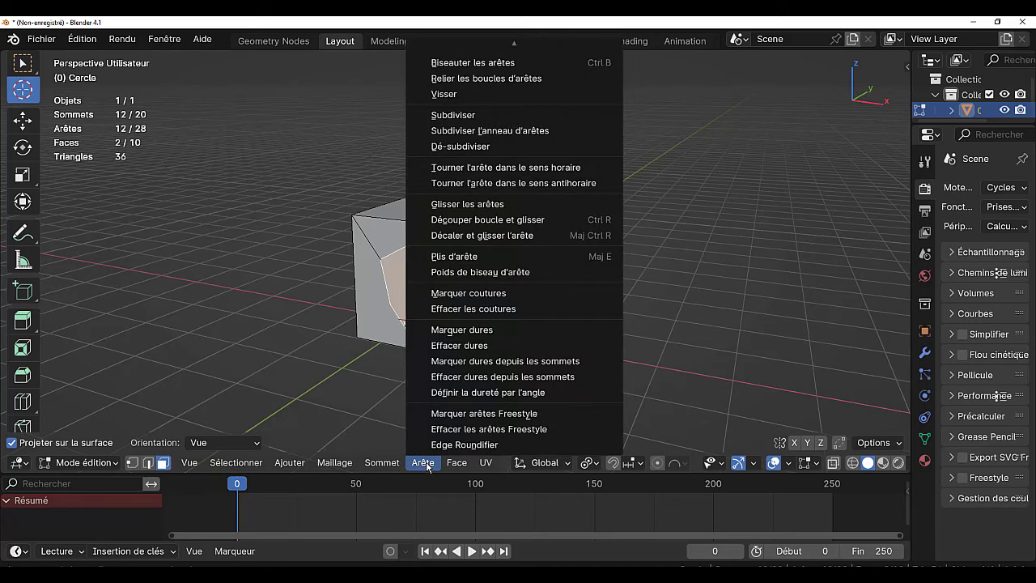
{"action": "scroll", "coordinate": [497, 113], "scroll_direction": "up", "scroll_amount": 2}
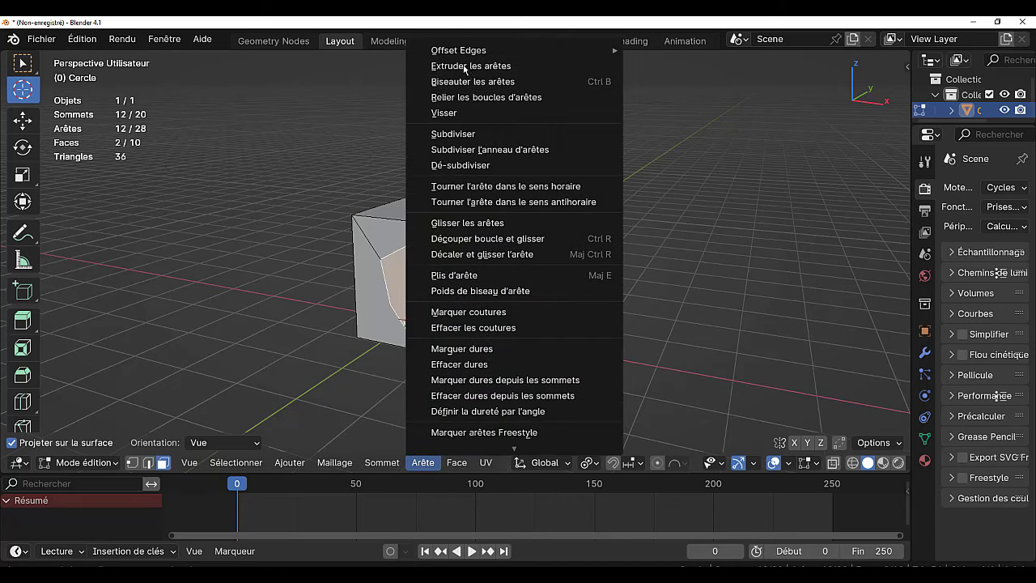
{"action": "left_click", "coordinate": [501, 97]}
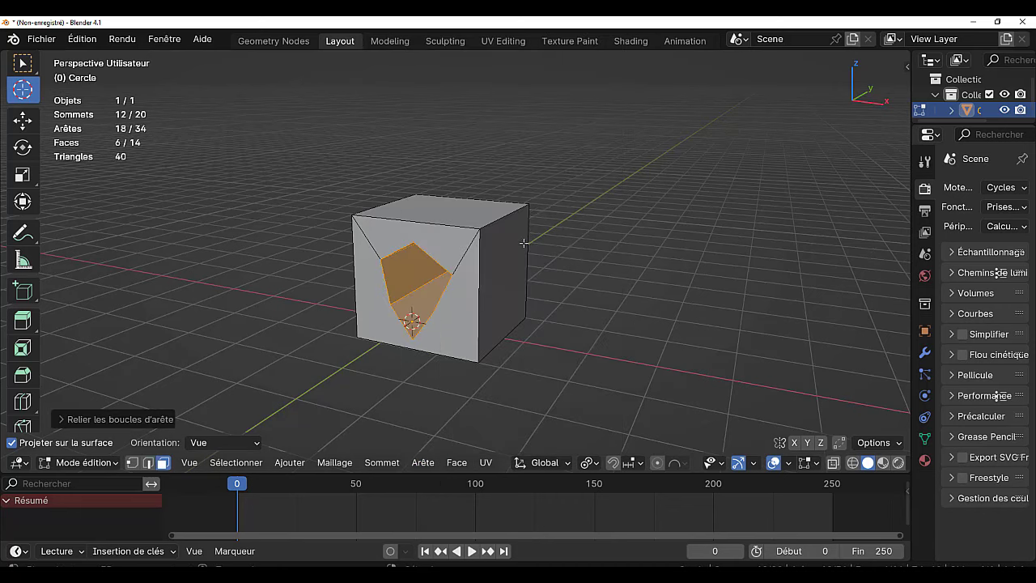
Orbit and zoom around the cube to inspect the tunnel from front, sides and top
{"action": "mouse_move", "coordinate": [583, 243]}
{"action": "middle_mouse_down"}
{"action": "mouse_move", "coordinate": [601, 208]}
{"action": "mouse_move", "coordinate": [631, 238]}
{"action": "mouse_move", "coordinate": [282, 258]}
{"action": "mouse_move", "coordinate": [550, 294]}
{"action": "middle_mouse_up"}
{"action": "scroll", "coordinate": [527, 364], "scroll_direction": "up", "scroll_amount": 4}
{"action": "scroll", "coordinate": [401, 321], "scroll_direction": "up", "scroll_amount": 5}
{"action": "scroll", "coordinate": [402, 321], "scroll_direction": "down", "scroll_amount": 5}
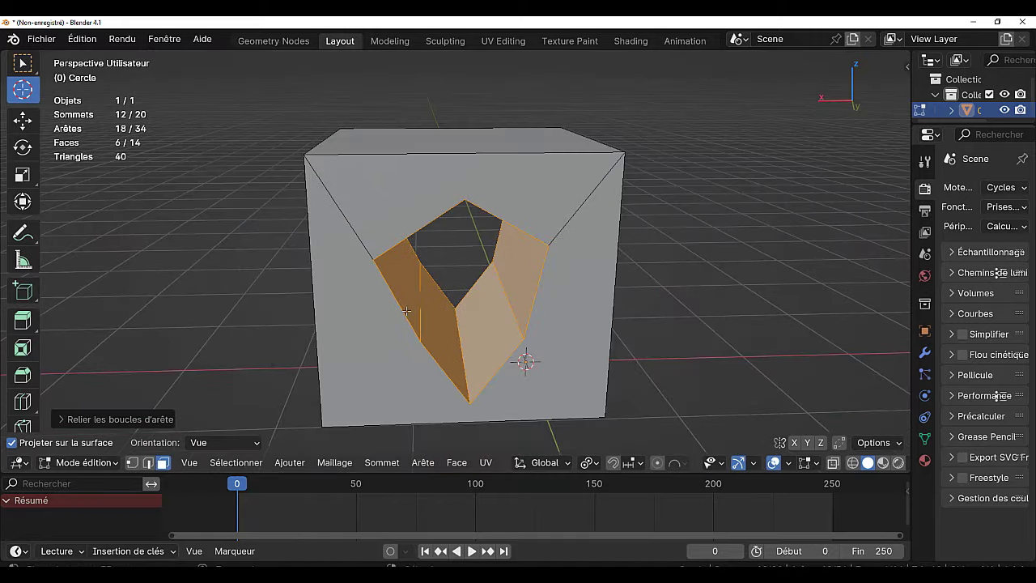
{"action": "middle_click_drag", "start_coordinate": [404, 312], "coordinate": [754, 296]}
{"action": "middle_click_drag", "start_coordinate": [623, 321], "coordinate": [450, 275]}
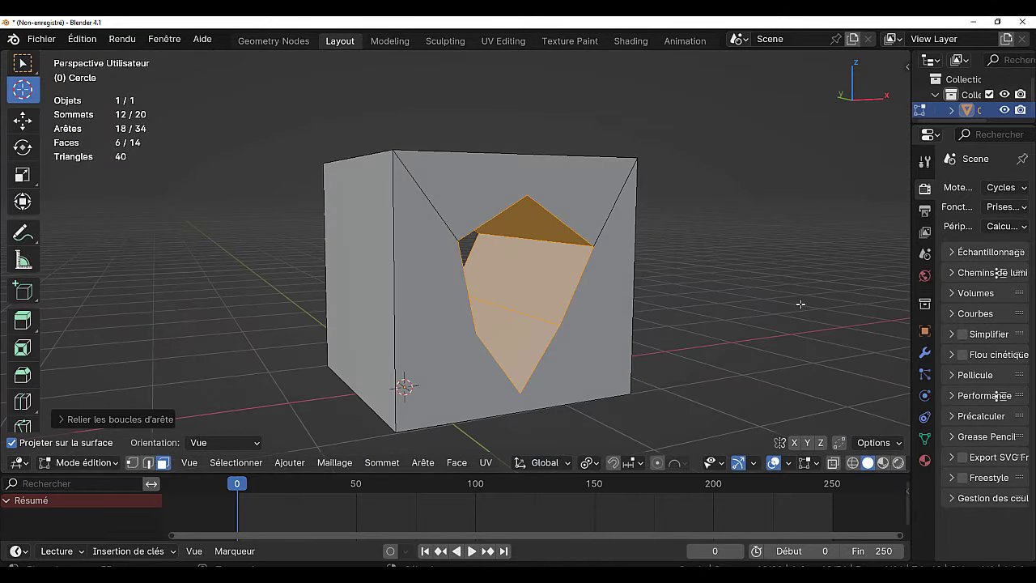
{"action": "mouse_move", "coordinate": [800, 304]}
{"action": "middle_mouse_down"}
{"action": "mouse_move", "coordinate": [756, 324]}
{"action": "mouse_move", "coordinate": [817, 380]}
{"action": "mouse_move", "coordinate": [742, 327]}
{"action": "middle_mouse_up"}
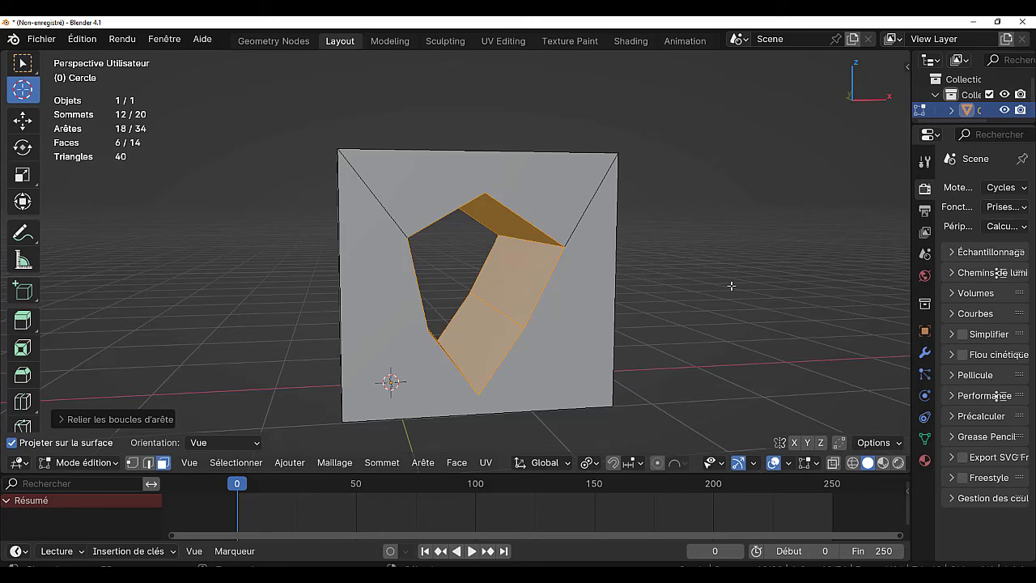
{"action": "scroll", "coordinate": [741, 308], "scroll_direction": "down", "scroll_amount": 3}
{"action": "middle_click_drag", "start_coordinate": [743, 308], "coordinate": [664, 306]}
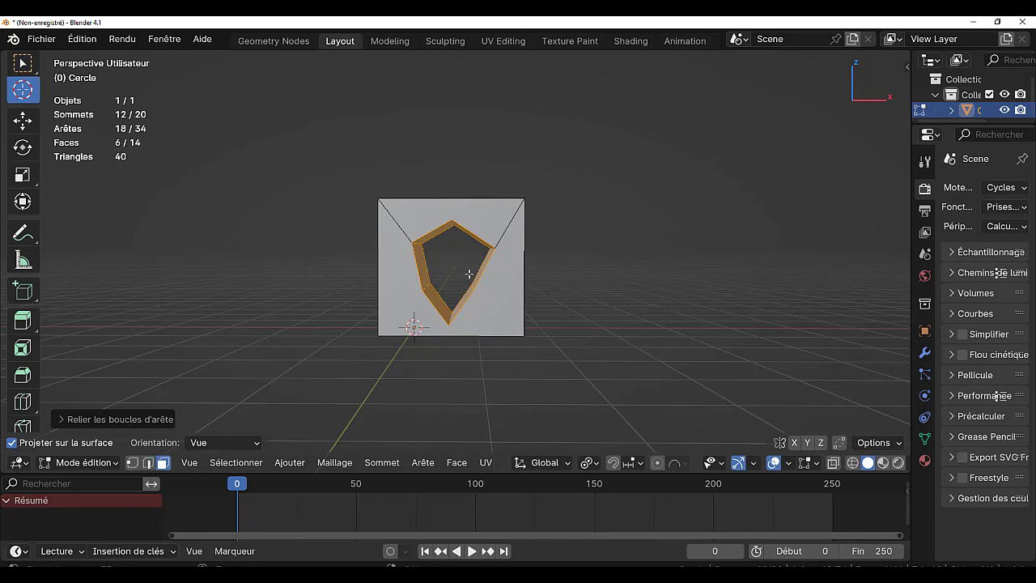
{"action": "middle_click_drag", "start_coordinate": [691, 291], "coordinate": [639, 320]}
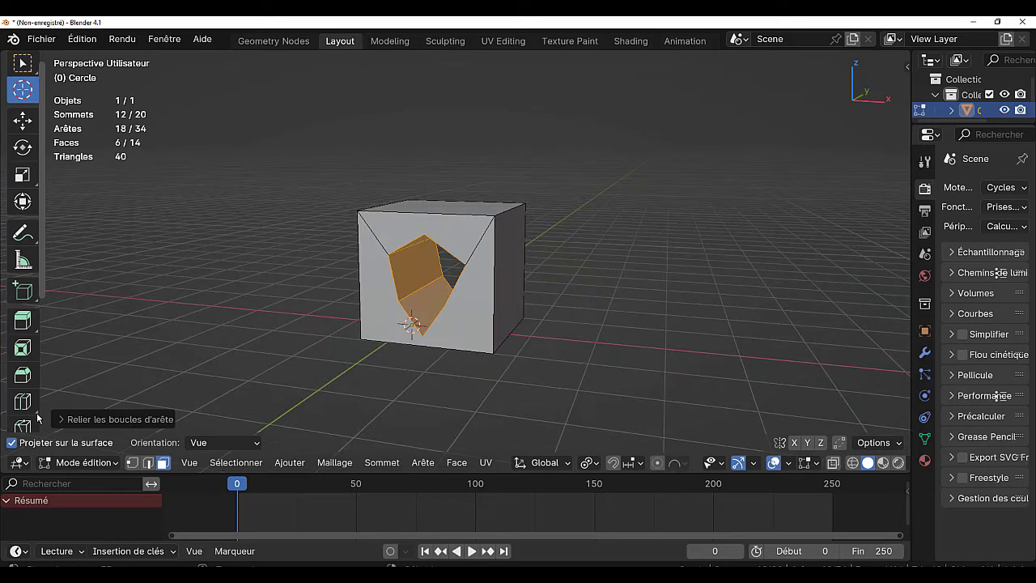
Switch to the Bisect tool and undo the bridged tunnel faces twice
{"action": "scroll", "coordinate": [33, 389], "scroll_direction": "down", "scroll_amount": 3}
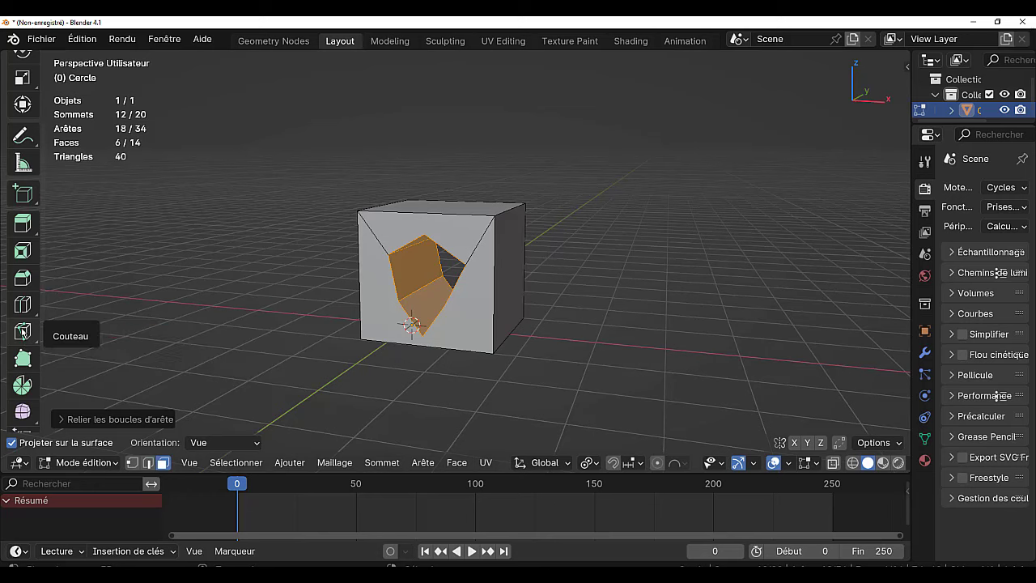
{"action": "left_click", "coordinate": [22, 332]}
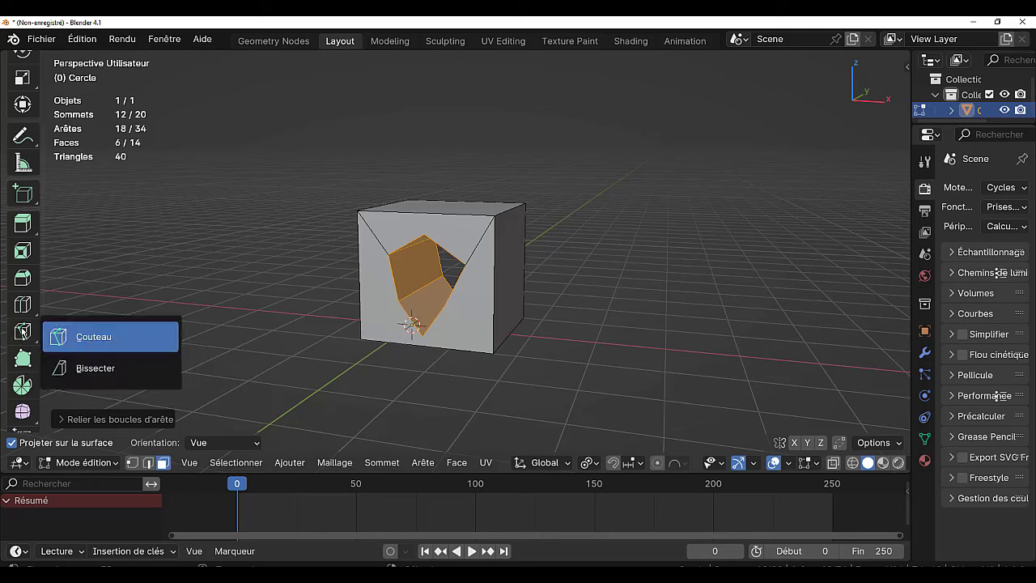
{"action": "left_click", "coordinate": [96, 369]}
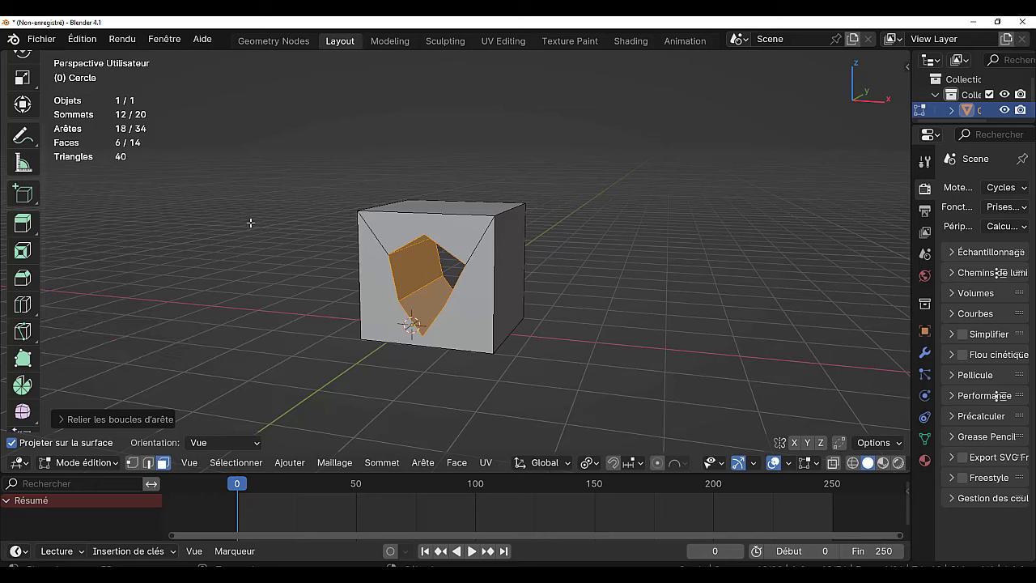
{"action": "key", "text": "ctrl+z"}
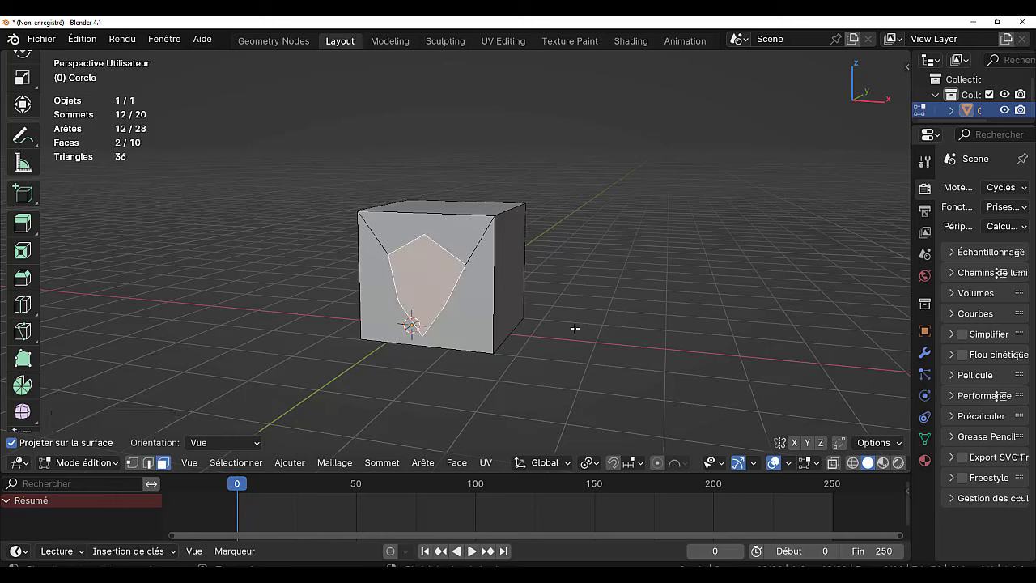
{"action": "key", "text": "ctrl+z"}
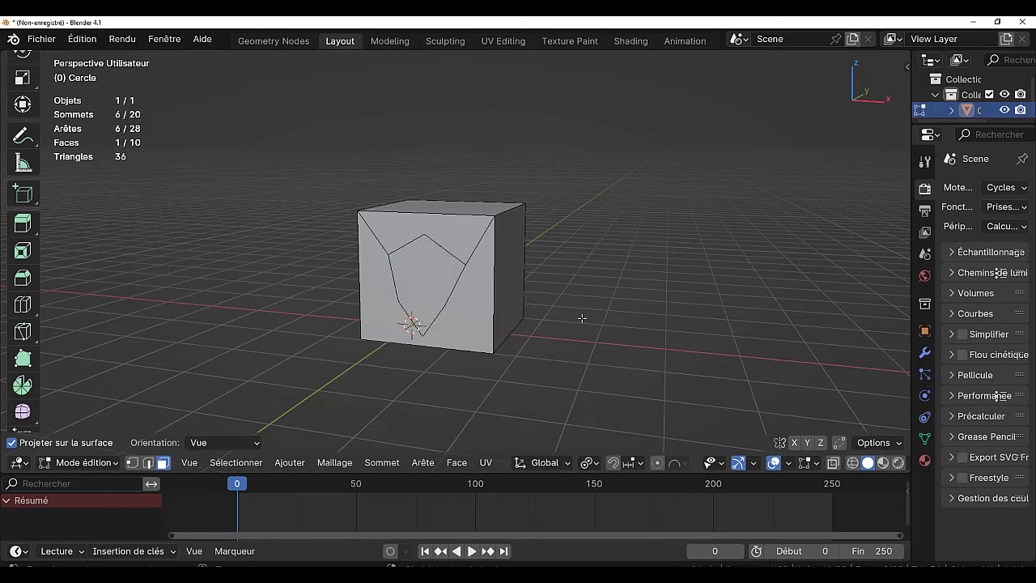
Select the whole mesh in edge select mode and open the Edit menu for undo history
{"action": "key", "text": "a"}
{"action": "key", "text": "2"}
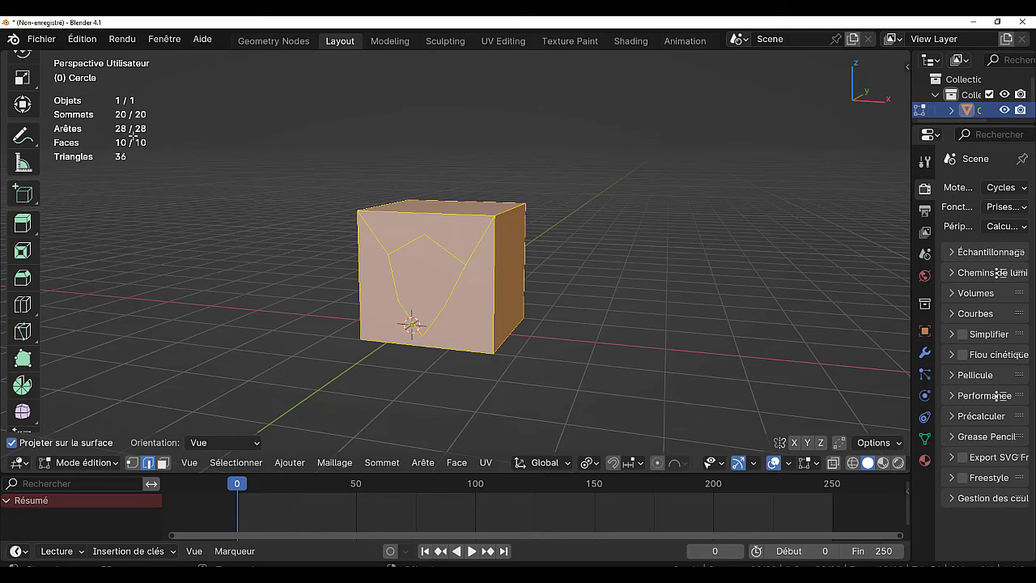
{"action": "left_click", "coordinate": [82, 39]}
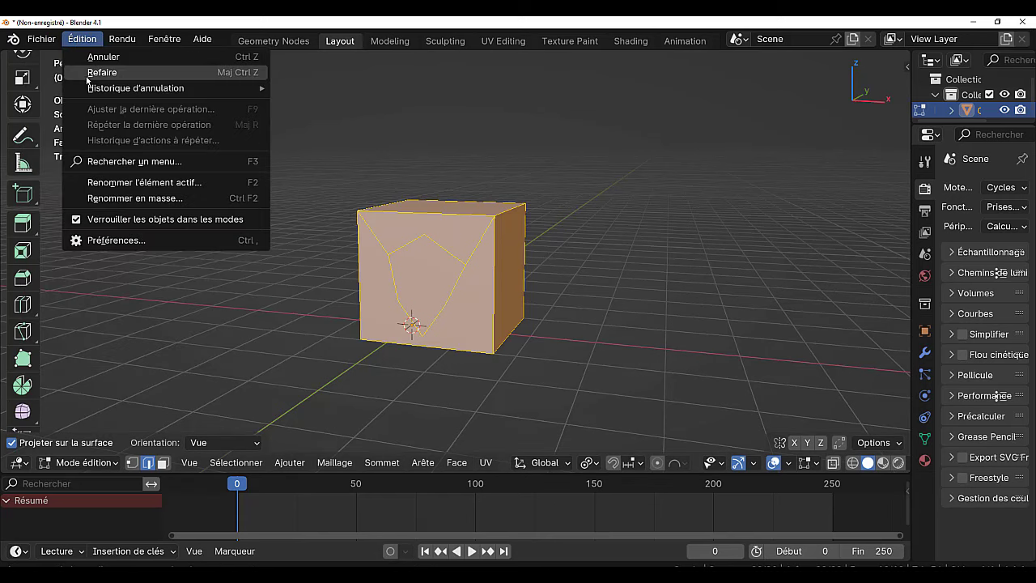
{"action": "mouse_move", "coordinate": [135, 87]}
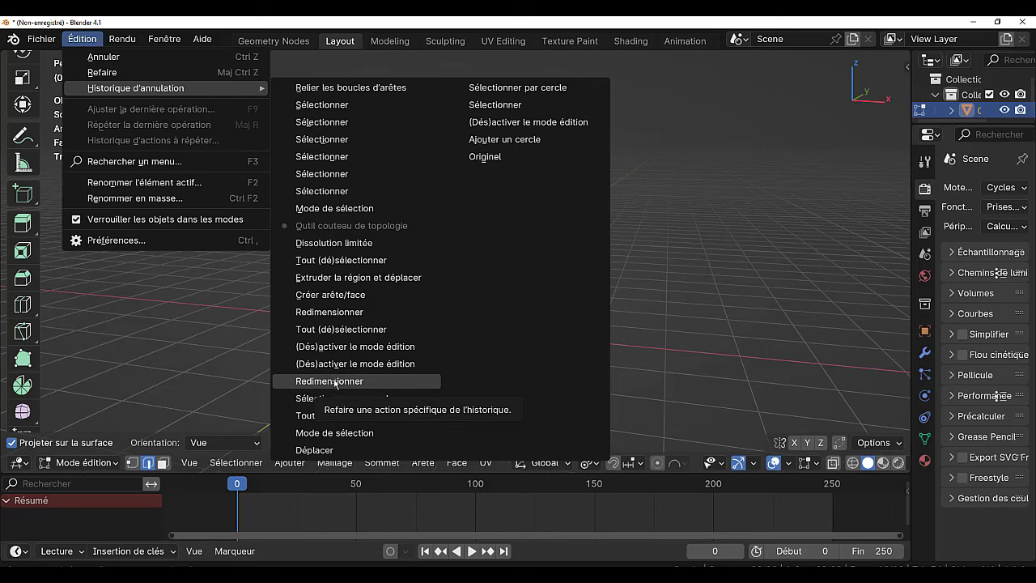
Revert to the Scale step, then fill, extrude and Limited Dissolve into an 8-vertex, 6-face cube
{"action": "left_click", "coordinate": [334, 382]}
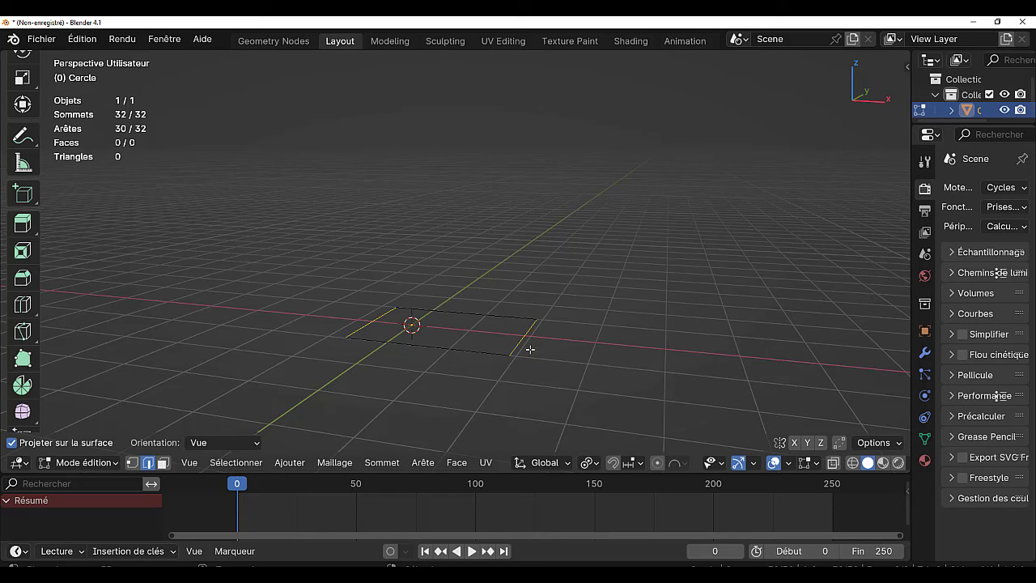
{"action": "key", "text": "a"}
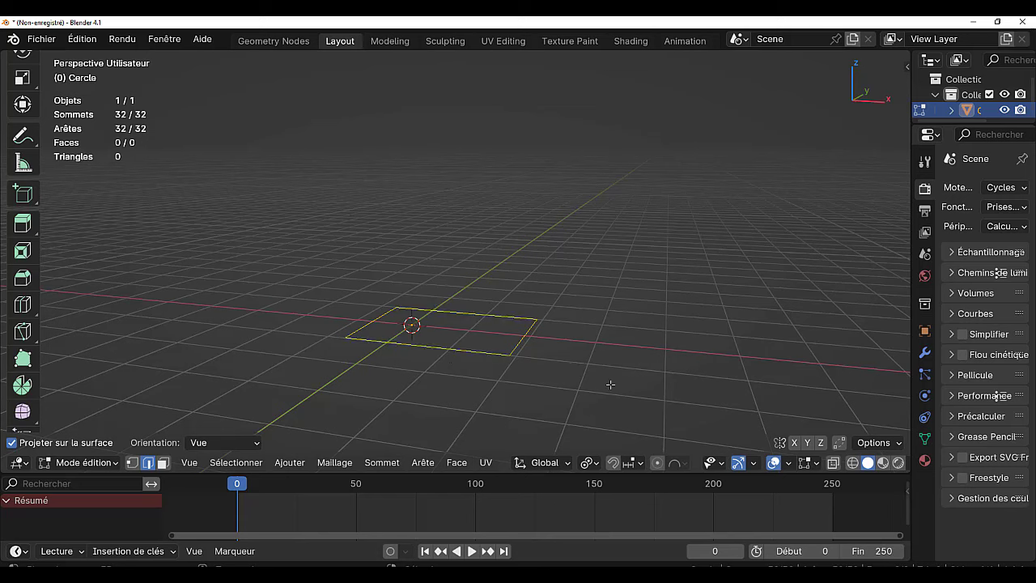
{"action": "key", "text": "f"}
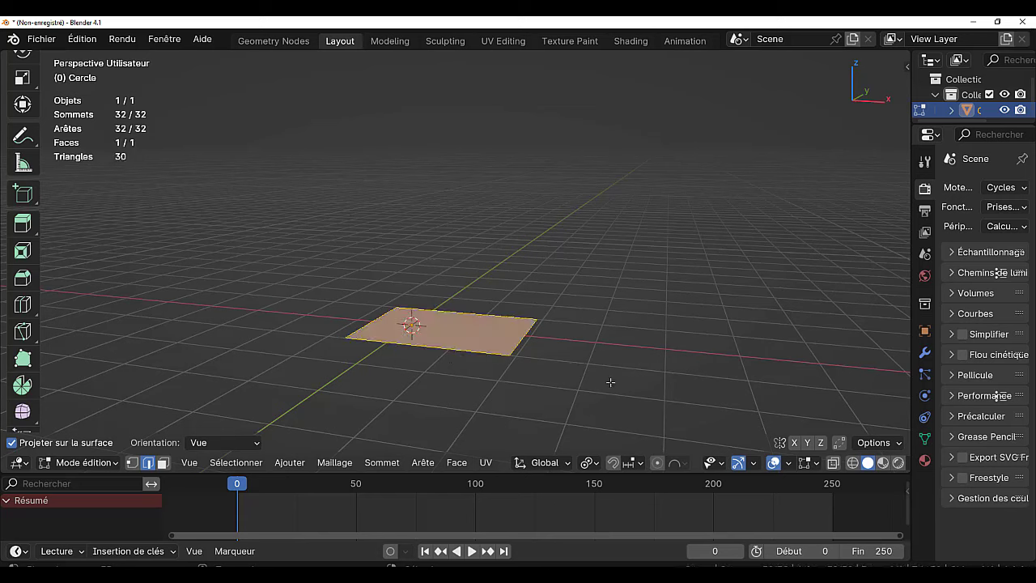
{"action": "key", "text": "e"}
{"action": "left_click", "coordinate": [617, 232]}
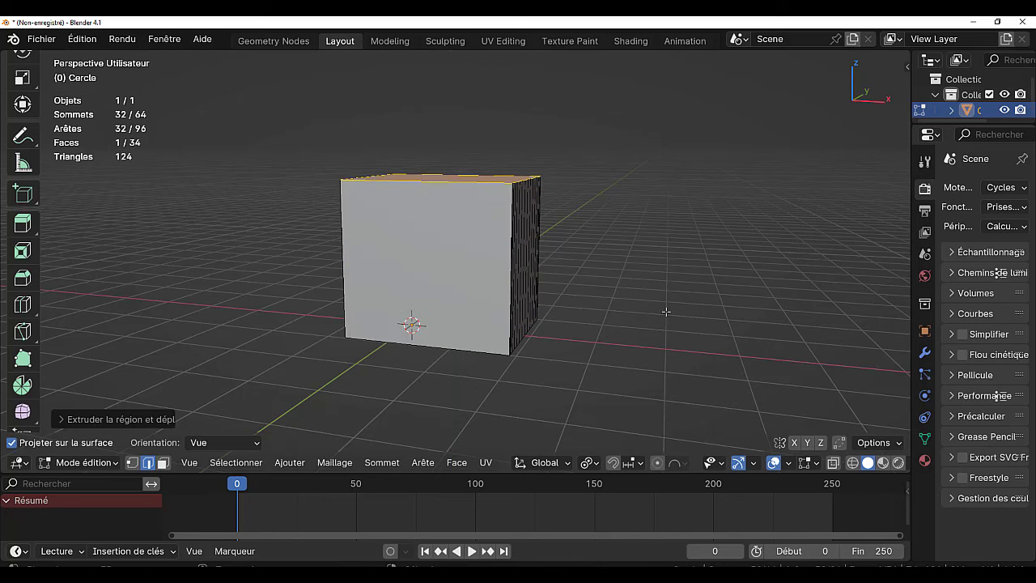
{"action": "key", "text": "a"}
{"action": "mouse_move", "coordinate": [691, 321]}
{"action": "middle_mouse_down"}
{"action": "mouse_move", "coordinate": [624, 370]}
{"action": "mouse_move", "coordinate": [684, 312]}
{"action": "middle_mouse_up"}
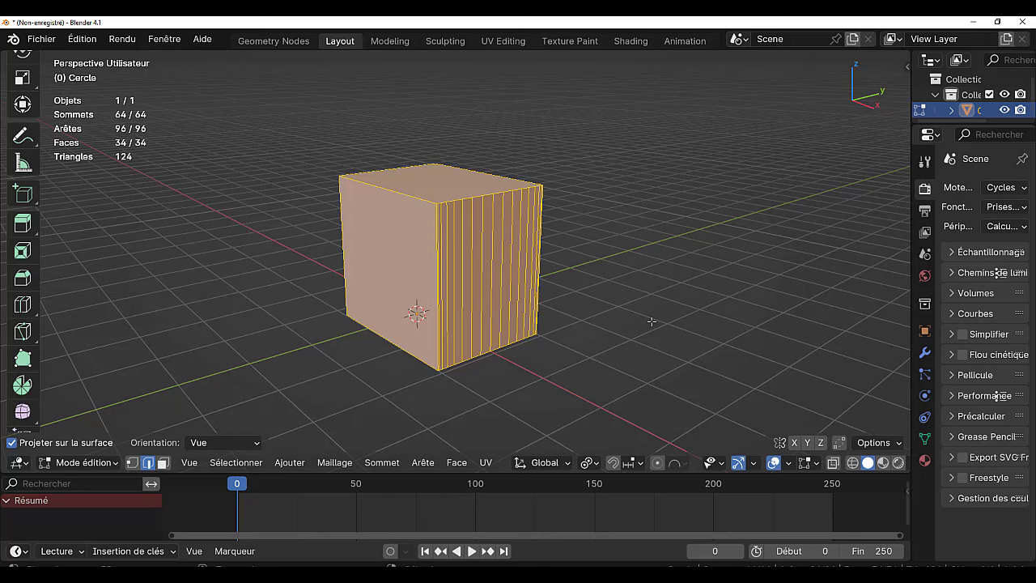
{"action": "key", "text": "x"}
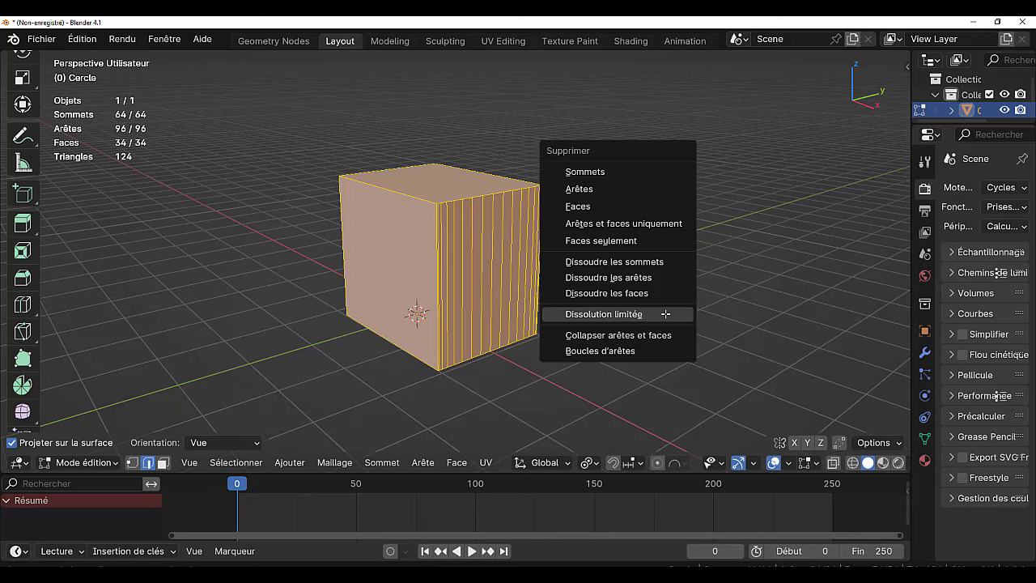
{"action": "left_click", "coordinate": [666, 318]}
In Object Mode, set the cube's origin to its geometry centre
{"action": "key", "text": "Tab"}
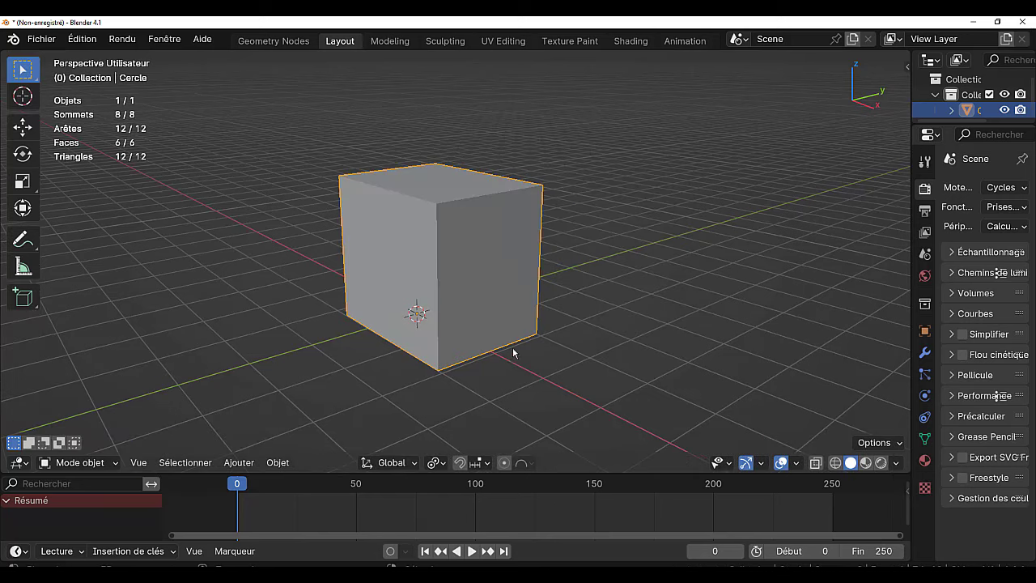
{"action": "mouse_move", "coordinate": [513, 352]}
{"action": "middle_mouse_down"}
{"action": "mouse_move", "coordinate": [630, 338]}
{"action": "mouse_move", "coordinate": [613, 337]}
{"action": "middle_mouse_up"}
{"action": "key", "text": "q"}
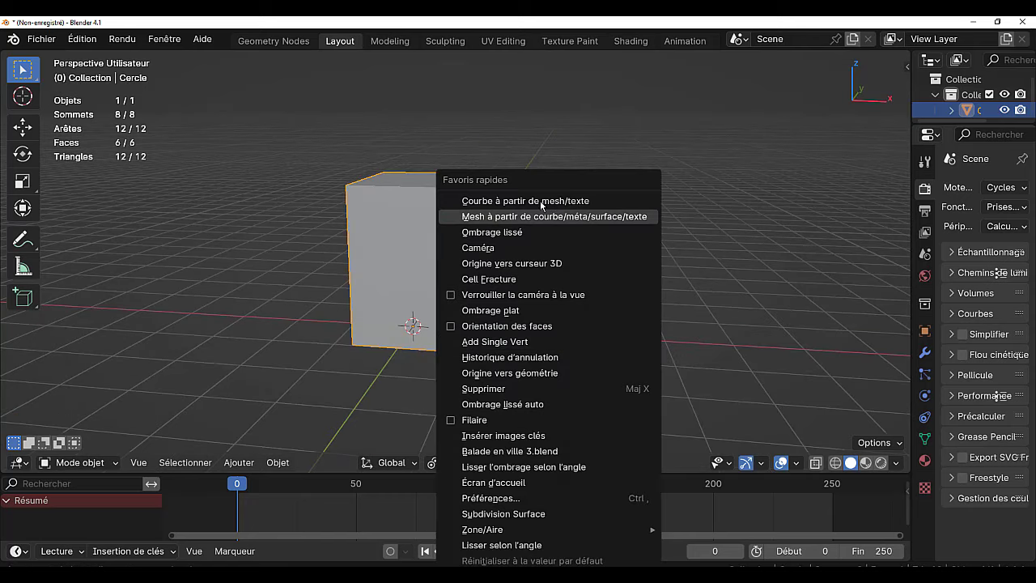
{"action": "left_click", "coordinate": [526, 374]}
Snap the cube onto the 3D cursor and enter Edit Mode with all geometry selected
{"action": "key", "text": "shift+s"}
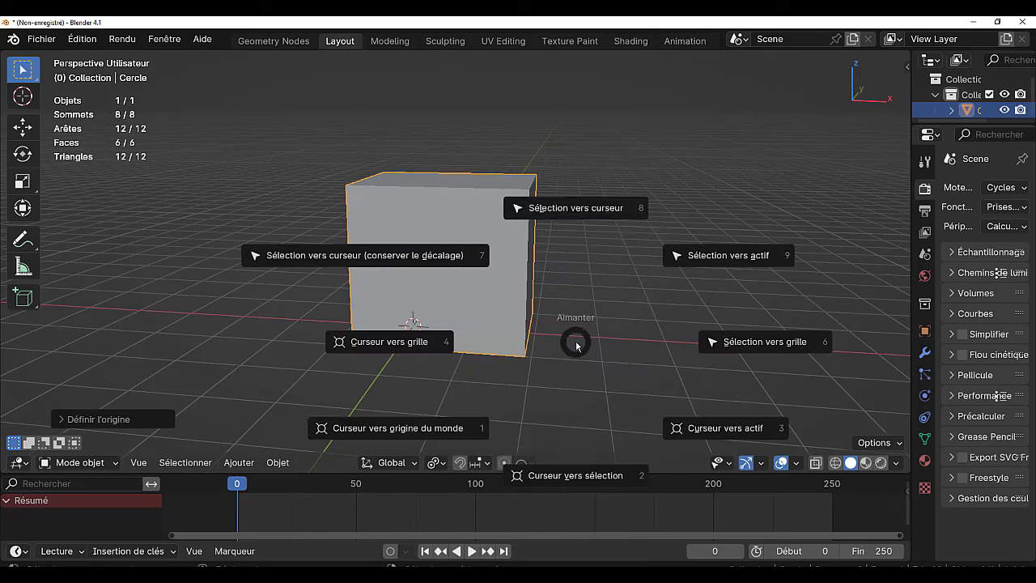
{"action": "left_click", "coordinate": [577, 208]}
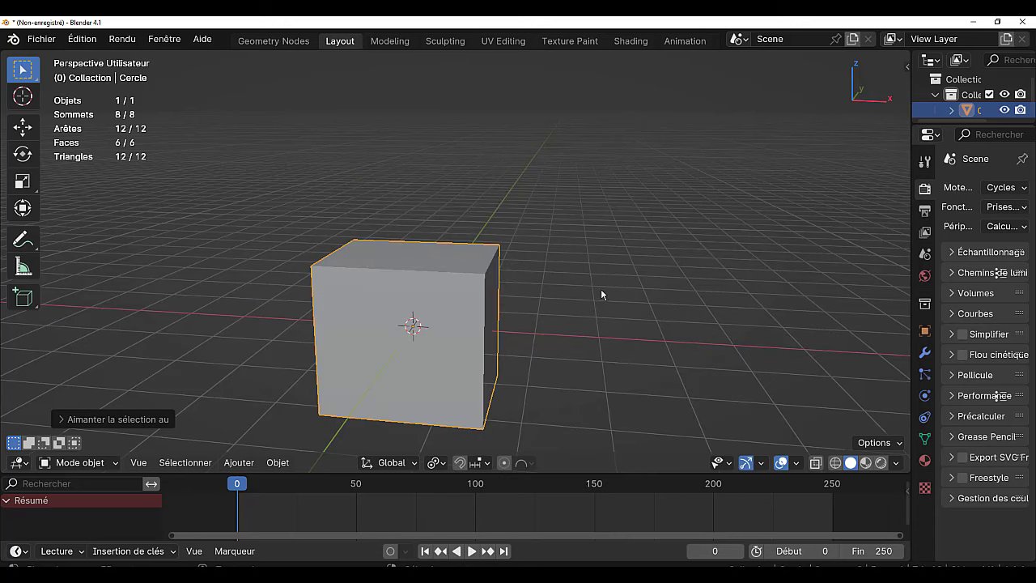
{"action": "mouse_move", "coordinate": [601, 294]}
{"action": "middle_mouse_down"}
{"action": "mouse_move", "coordinate": [536, 317]}
{"action": "mouse_move", "coordinate": [541, 301]}
{"action": "middle_mouse_up"}
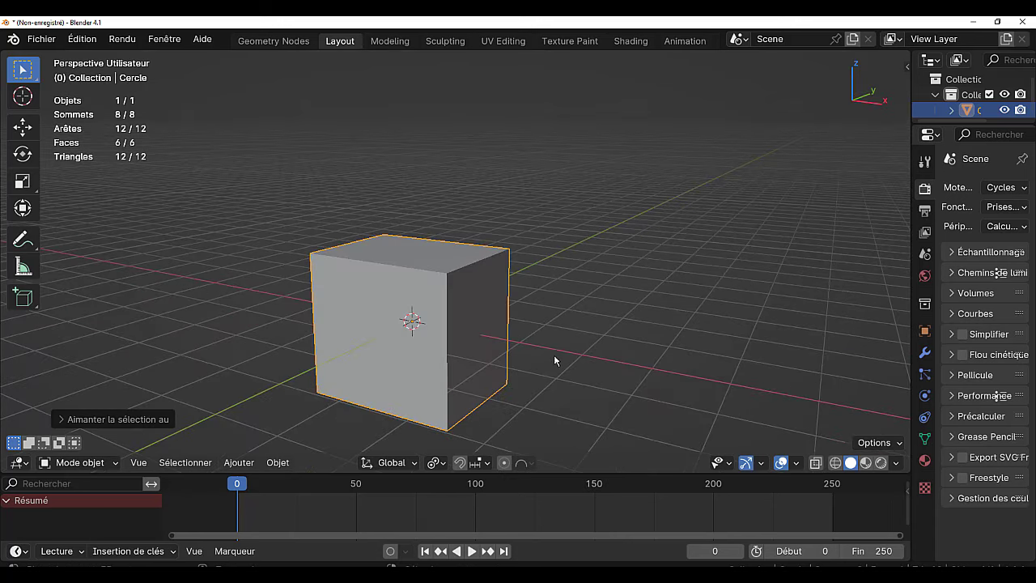
{"action": "mouse_move", "coordinate": [554, 360]}
{"action": "middle_mouse_down"}
{"action": "mouse_move", "coordinate": [556, 293]}
{"action": "mouse_move", "coordinate": [557, 307]}
{"action": "middle_mouse_up"}
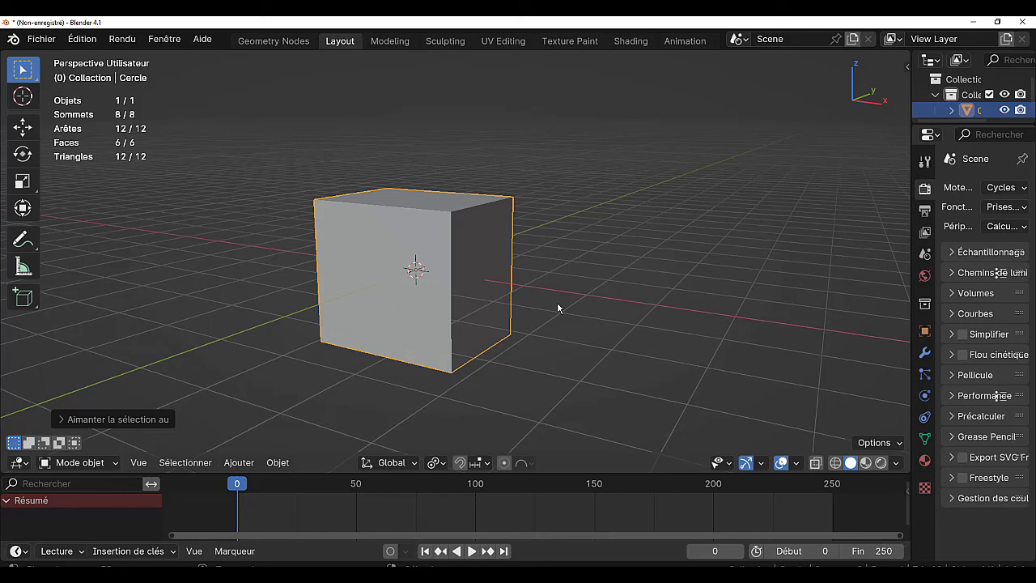
{"action": "key", "text": "Tab"}
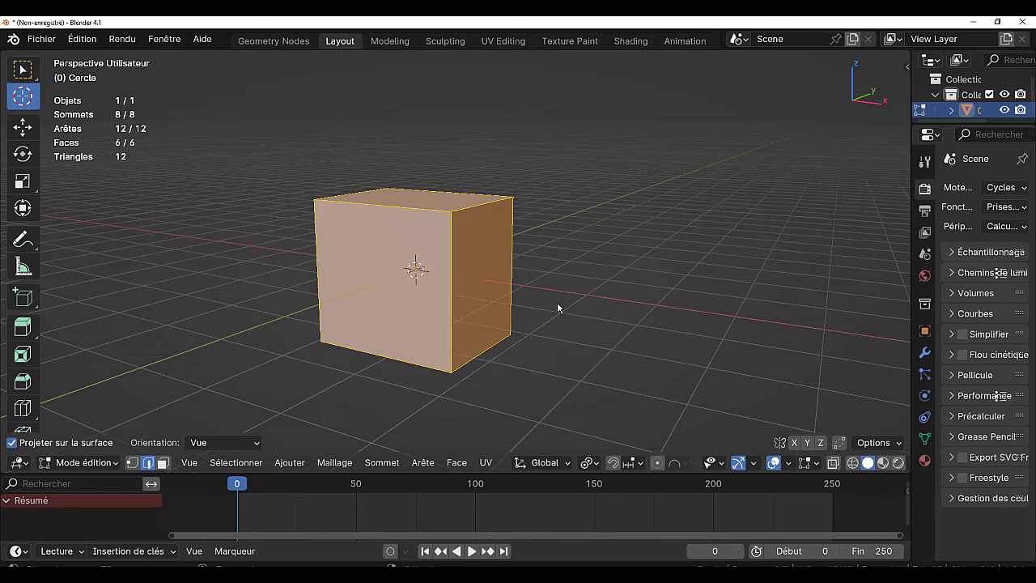
In front view, switch to the Bisect tool and drag a slightly tilted slice across the cube
{"action": "key", "text": "KP_1"}
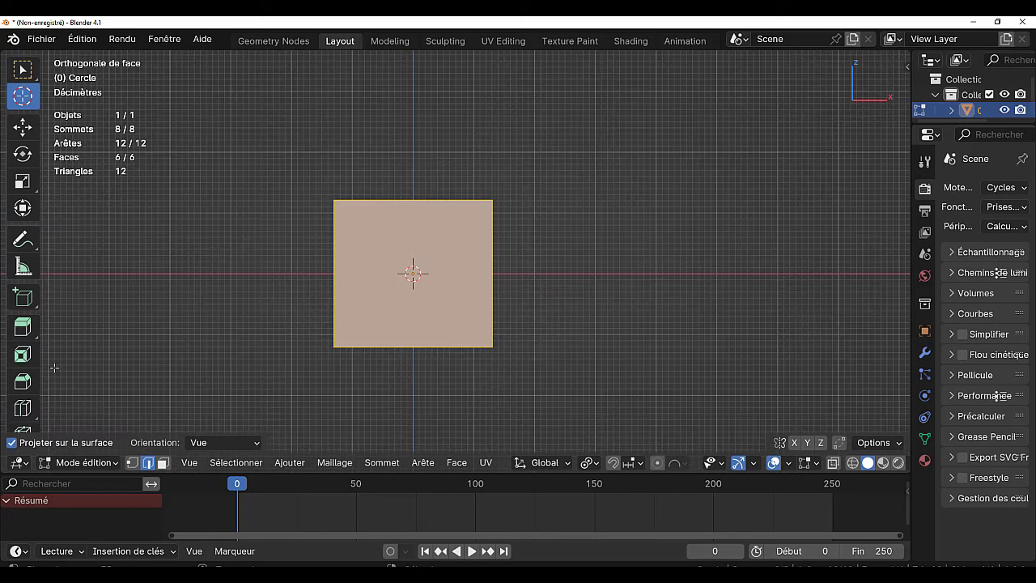
{"action": "scroll", "coordinate": [22, 356], "scroll_direction": "down", "scroll_amount": 3}
{"action": "left_click", "coordinate": [23, 340]}
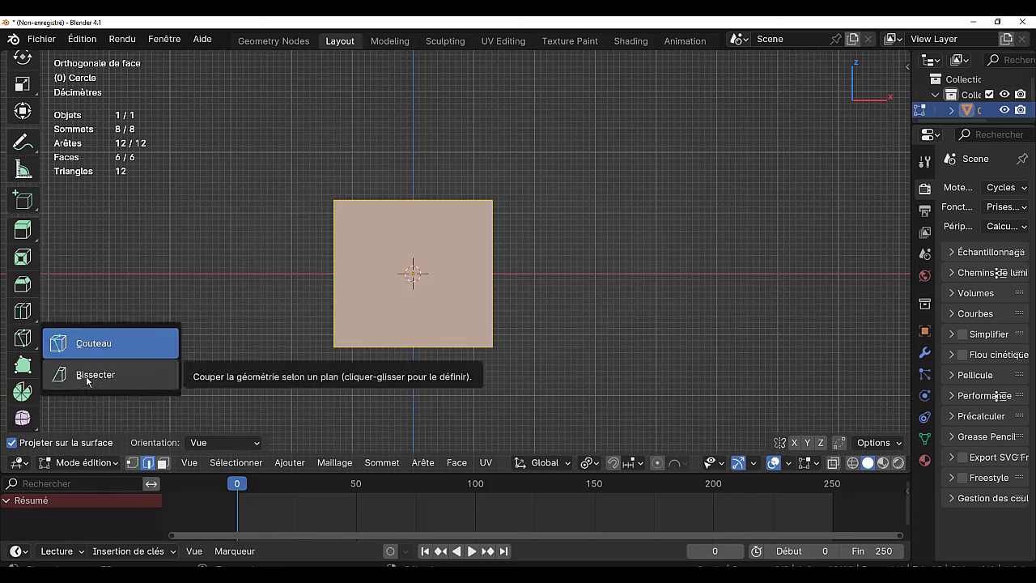
{"action": "left_click", "coordinate": [87, 377]}
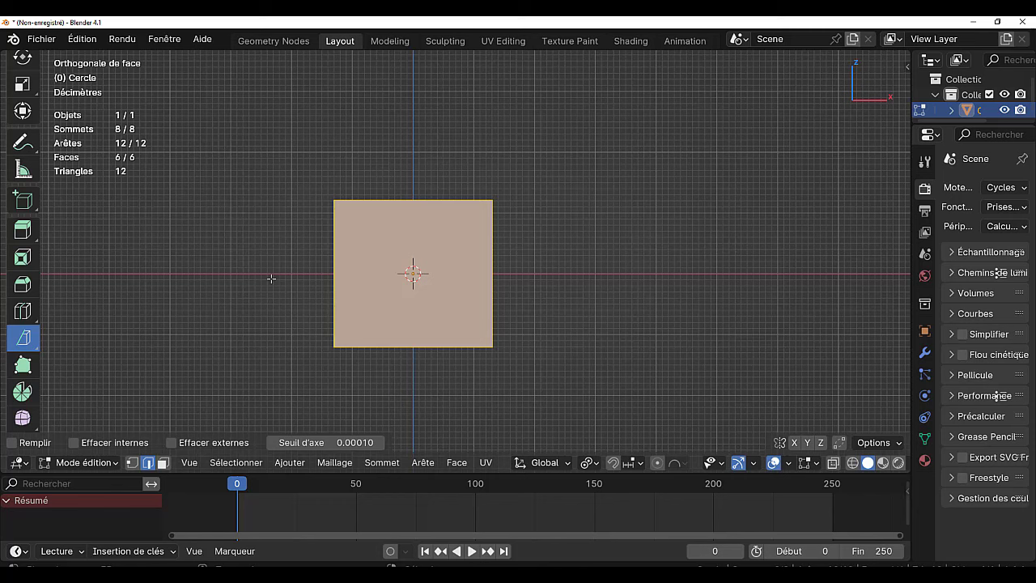
{"action": "left_click_drag", "start_coordinate": [271, 278], "coordinate": [327, 265]}
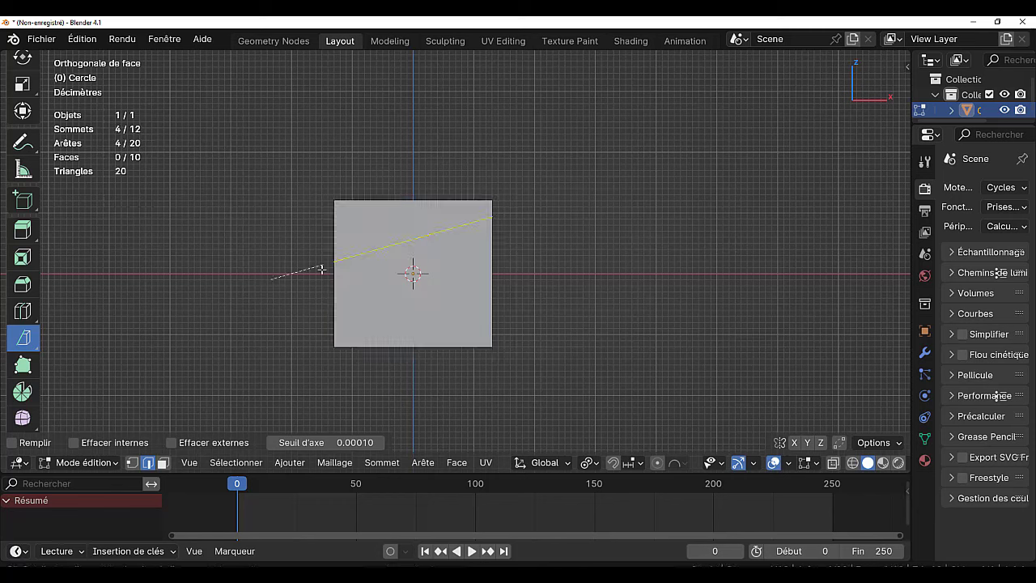
{"action": "mouse_move", "coordinate": [396, 267]}
{"action": "left_mouse_down"}
{"action": "mouse_move", "coordinate": [560, 259]}
{"action": "mouse_move", "coordinate": [577, 246]}
{"action": "mouse_move", "coordinate": [577, 173]}
{"action": "mouse_move", "coordinate": [572, 297]}
{"action": "mouse_move", "coordinate": [652, 268]}
{"action": "mouse_move", "coordinate": [504, 277]}
{"action": "mouse_move", "coordinate": [598, 232]}
{"action": "left_mouse_up"}
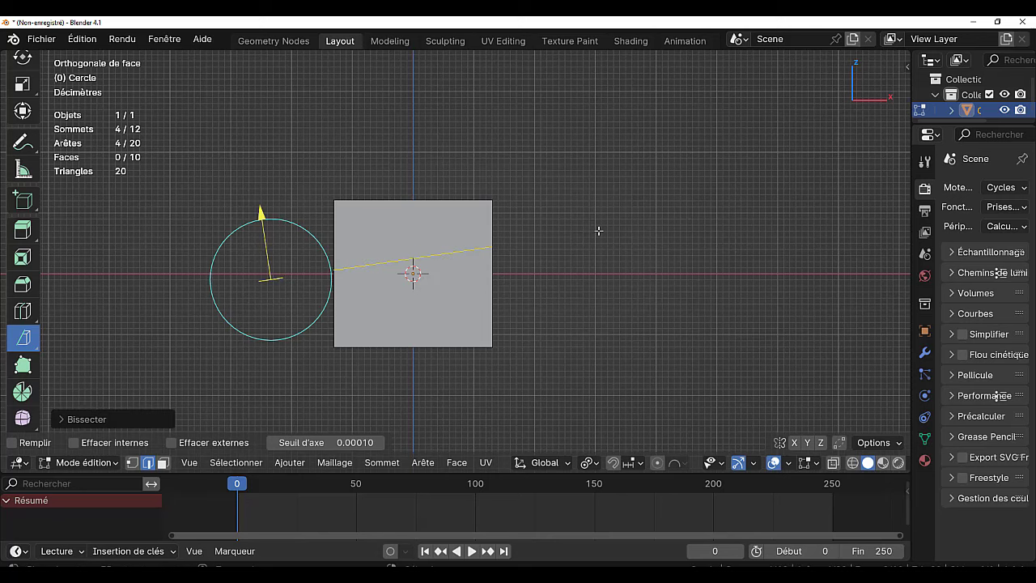
{"action": "mouse_move", "coordinate": [666, 261]}
{"action": "middle_mouse_down"}
{"action": "mouse_move", "coordinate": [526, 291]}
{"action": "mouse_move", "coordinate": [701, 283]}
{"action": "mouse_move", "coordinate": [660, 278]}
{"action": "middle_mouse_up"}
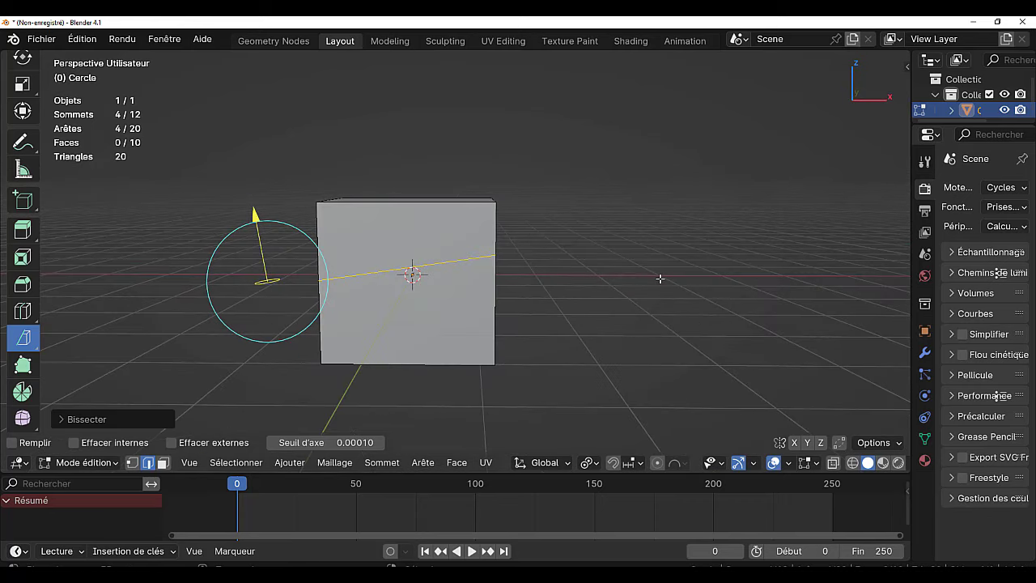
Rip along the slice, select the upper piece and test lifting it on Z, then undo
{"action": "key", "text": "shift+d"}
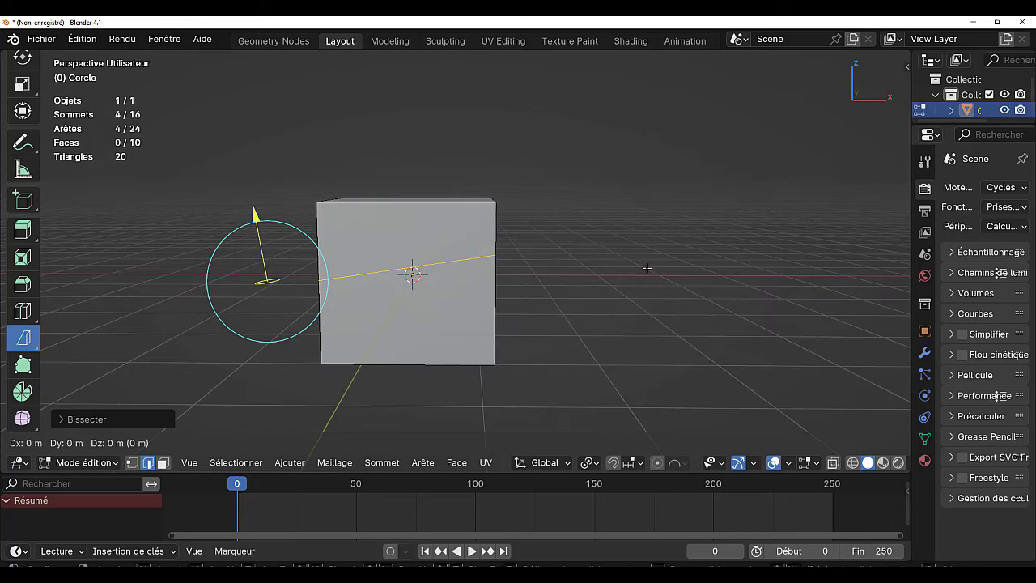
{"action": "right_click", "coordinate": [646, 268]}
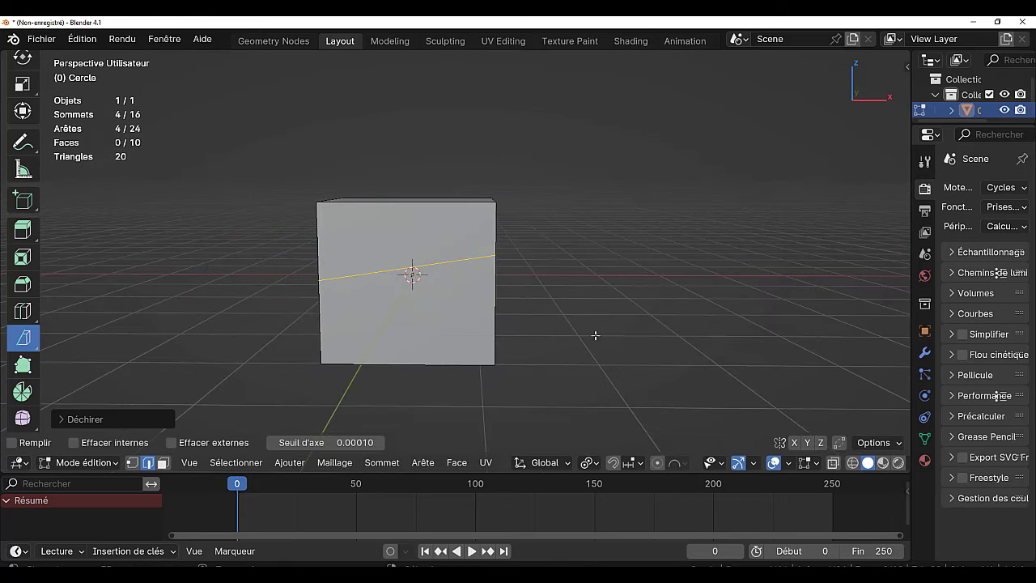
{"action": "left_click", "coordinate": [416, 208]}
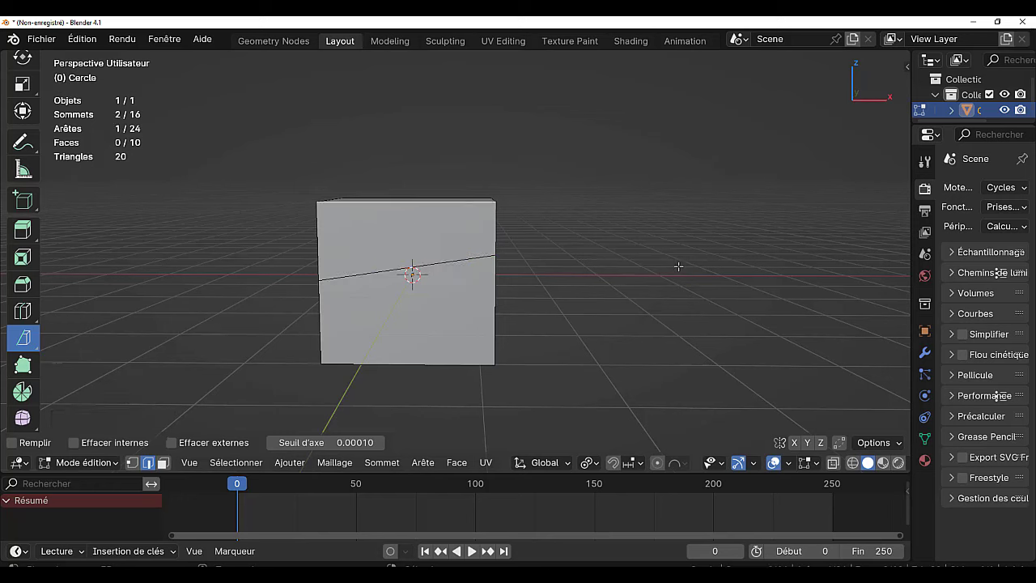
{"action": "key", "text": "ctrl+l"}
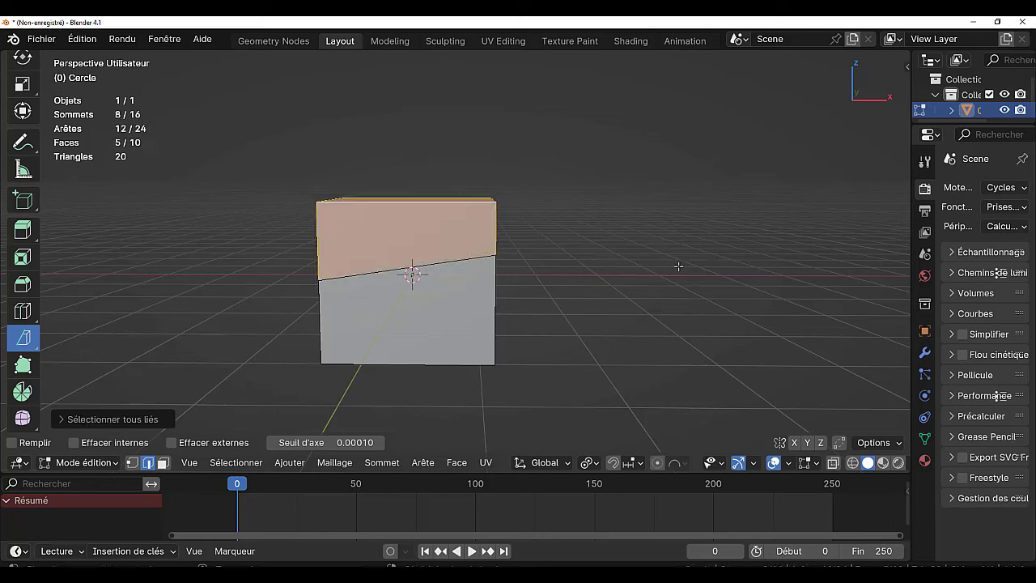
{"action": "middle_click_drag", "start_coordinate": [683, 286], "coordinate": [610, 320]}
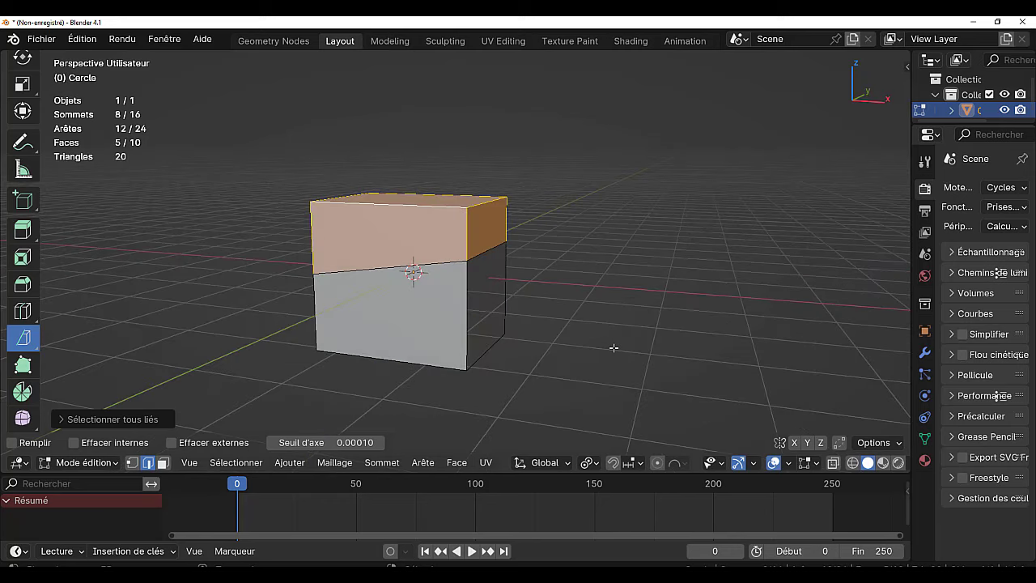
{"action": "key", "text": "g"}
{"action": "key", "text": "z"}
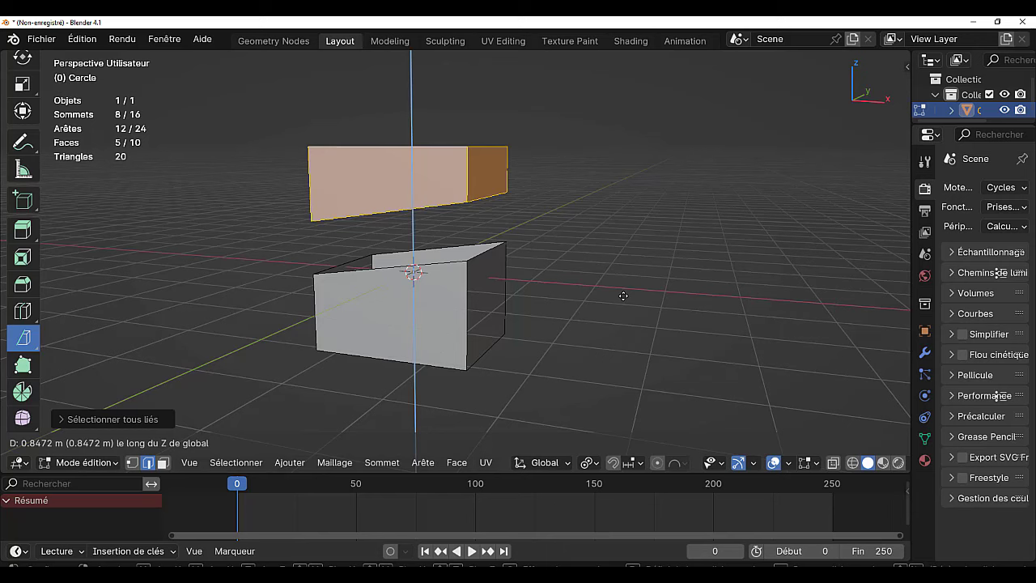
{"action": "key", "text": "Escape"}
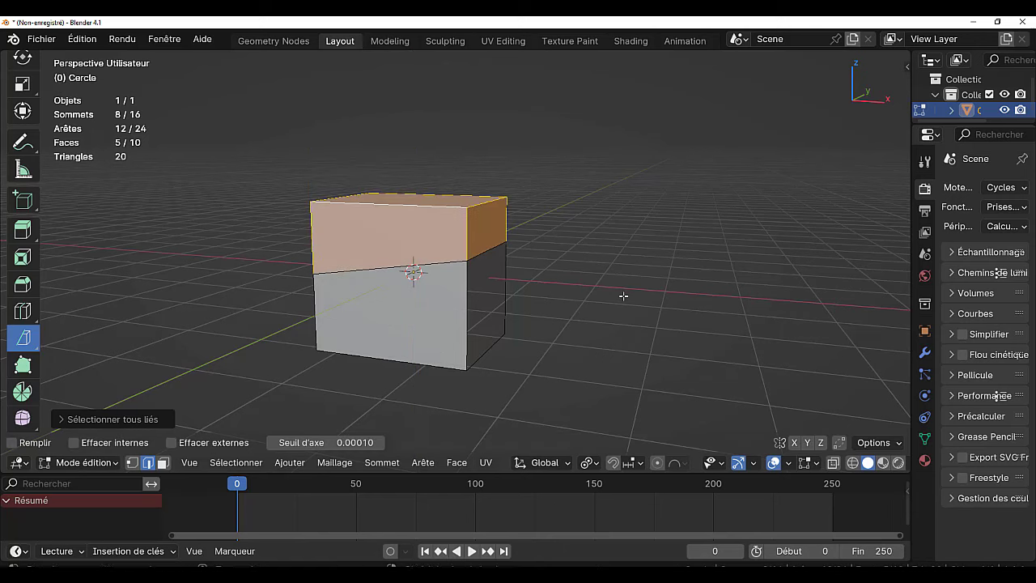
{"action": "key", "text": "ctrl+z"}
{"action": "key", "text": "ctrl+z"}
{"action": "key", "text": "ctrl+z"}
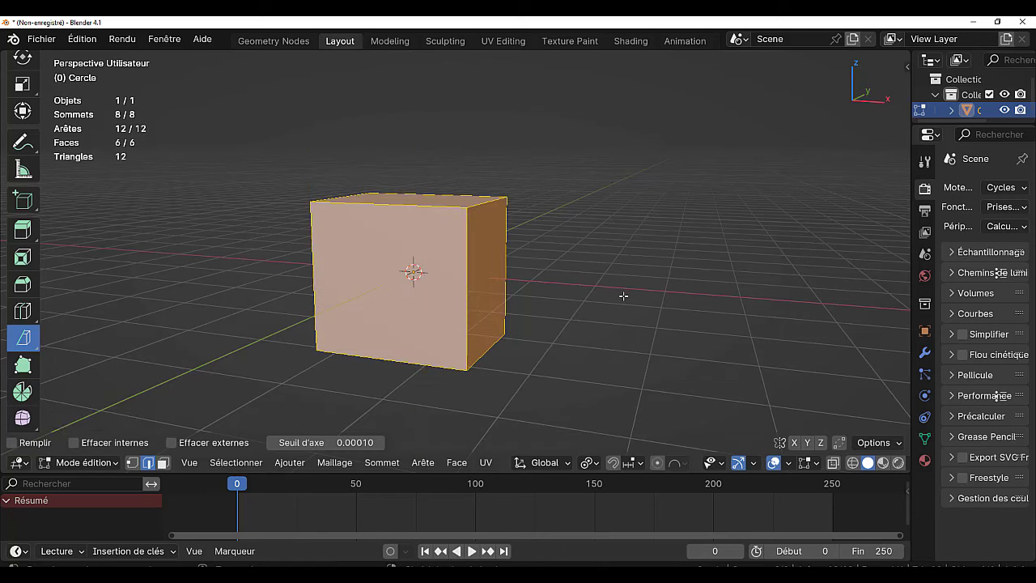
{"action": "key", "text": "KP_1"}
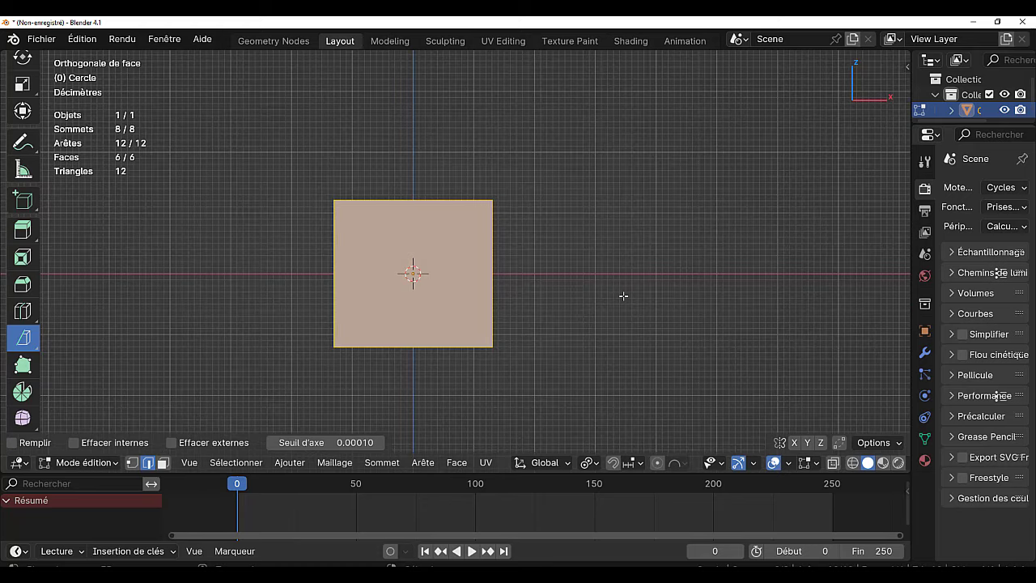
Draw a steep diagonal bisect line across the cube and expand its settings
{"action": "left_click", "coordinate": [335, 115]}
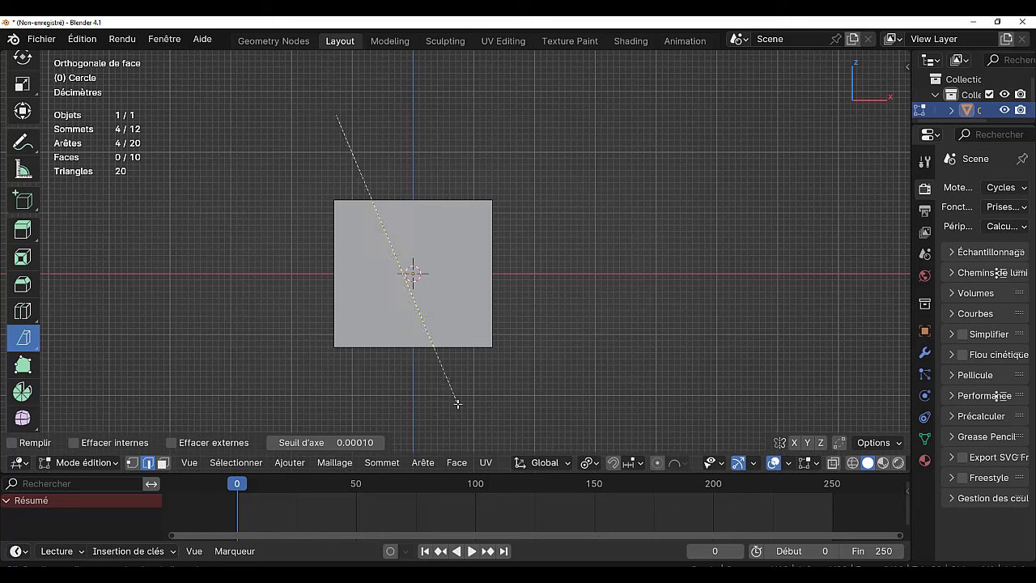
{"action": "left_click_drag", "start_coordinate": [458, 403], "coordinate": [458, 403]}
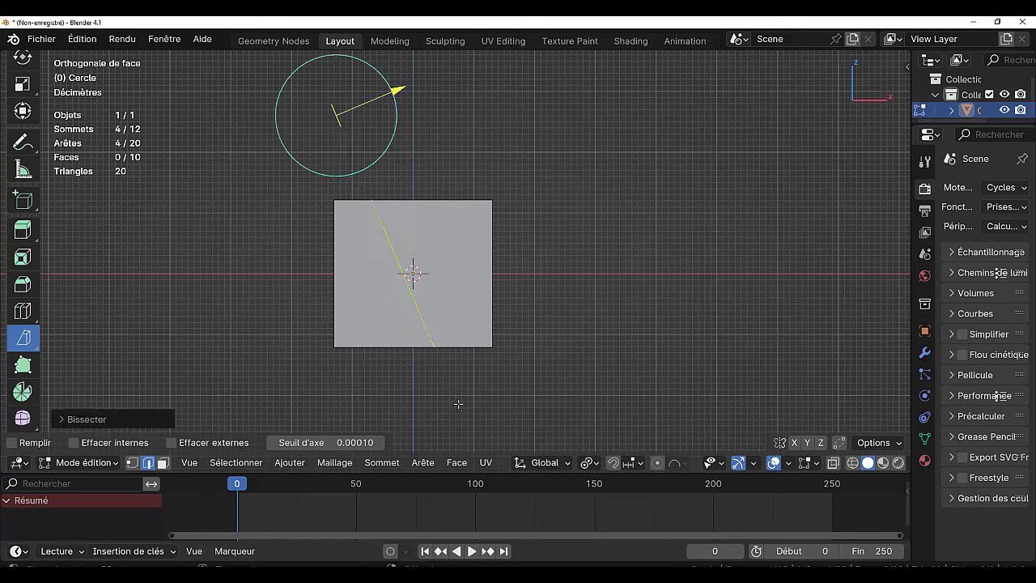
{"action": "left_click", "coordinate": [69, 420]}
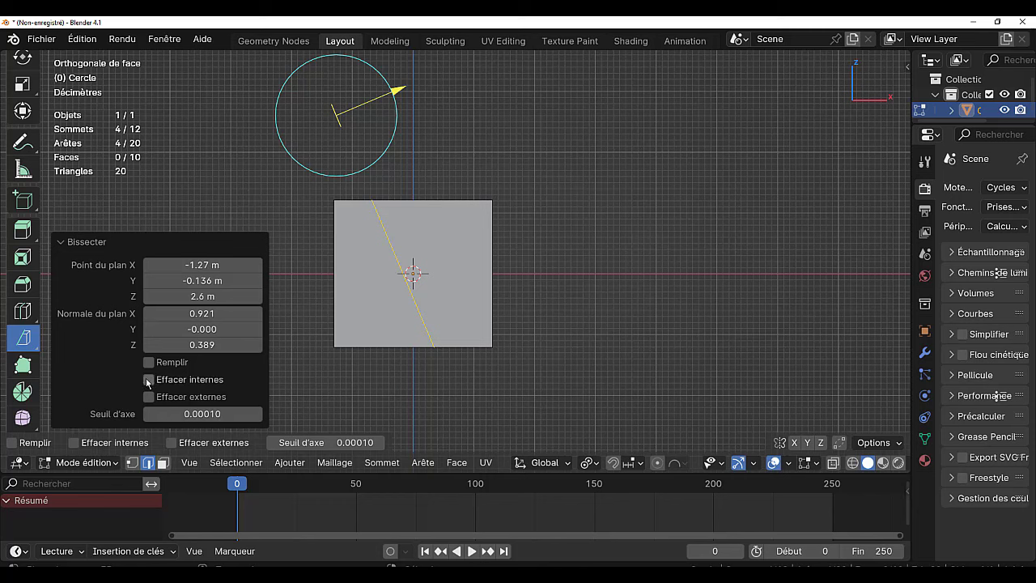
Preview Clear Inner and Clear Outer in turn, ending with both unchecked
{"action": "left_click", "coordinate": [148, 379]}
{"action": "left_click", "coordinate": [148, 379]}
{"action": "left_click", "coordinate": [148, 380]}
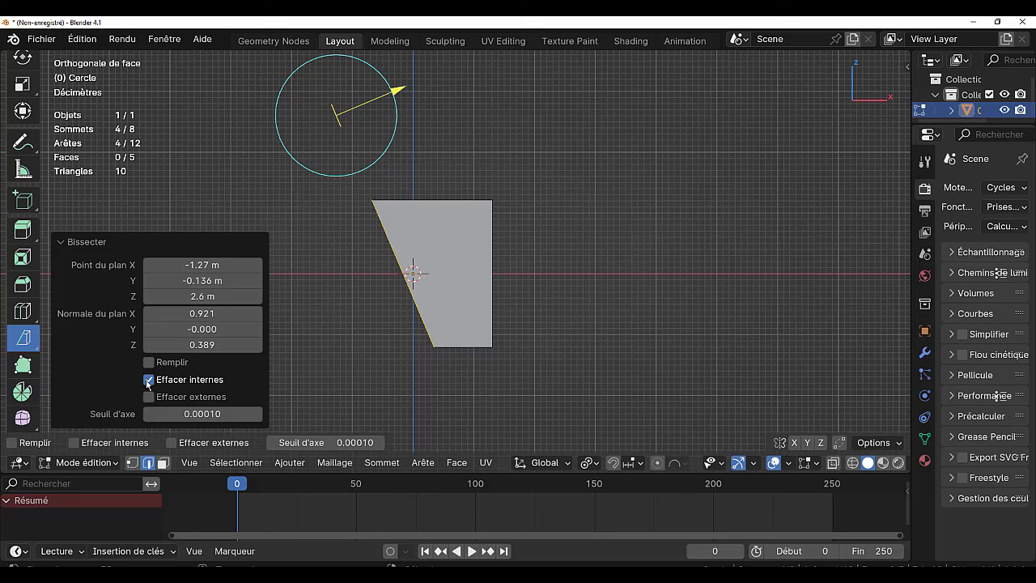
{"action": "left_click", "coordinate": [148, 380]}
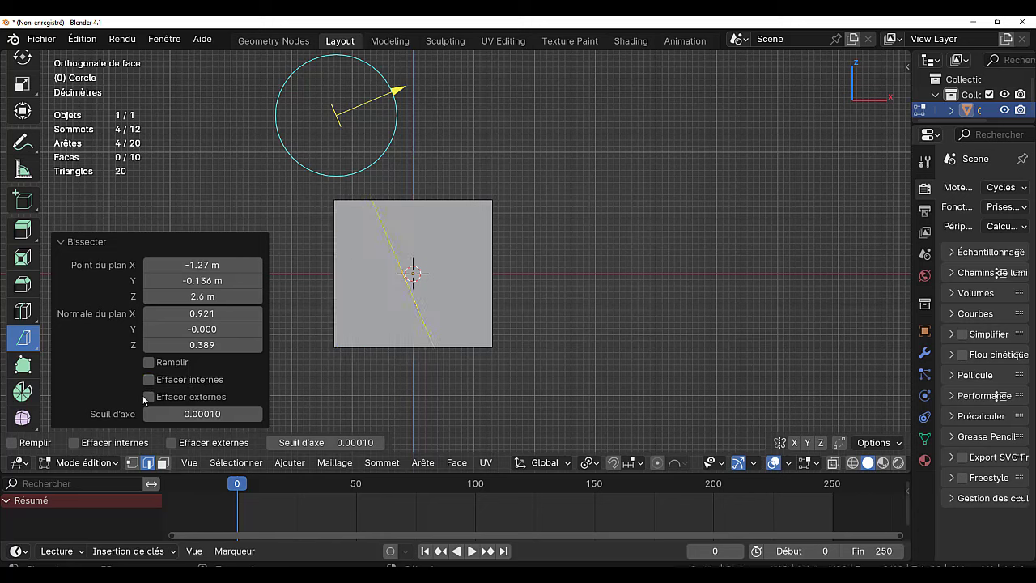
{"action": "left_click", "coordinate": [148, 397]}
{"action": "left_click", "coordinate": [148, 396]}
{"action": "left_click", "coordinate": [148, 379]}
{"action": "left_click", "coordinate": [148, 380]}
Preview clearing the inner side, turn on Fill, then try clearing the outer side instead
{"action": "middle_click_drag", "start_coordinate": [348, 409], "coordinate": [399, 409]}
{"action": "left_click", "coordinate": [148, 380]}
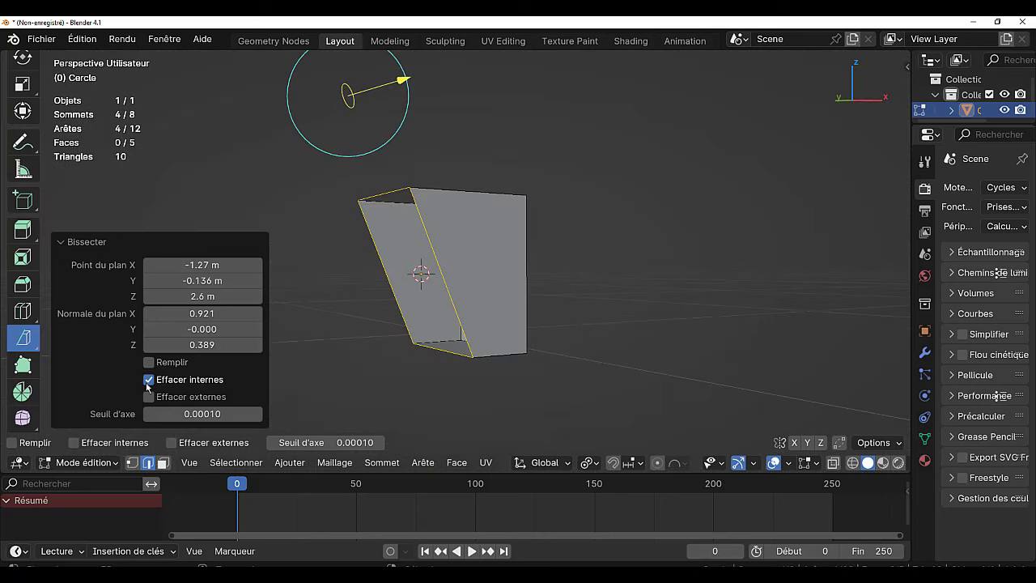
{"action": "left_click", "coordinate": [148, 363]}
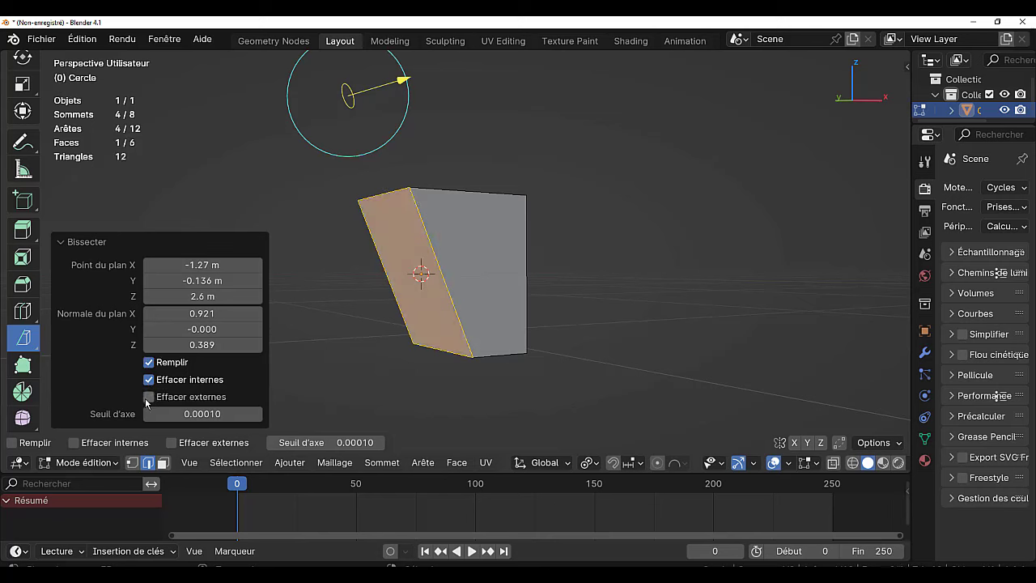
{"action": "left_click", "coordinate": [148, 380]}
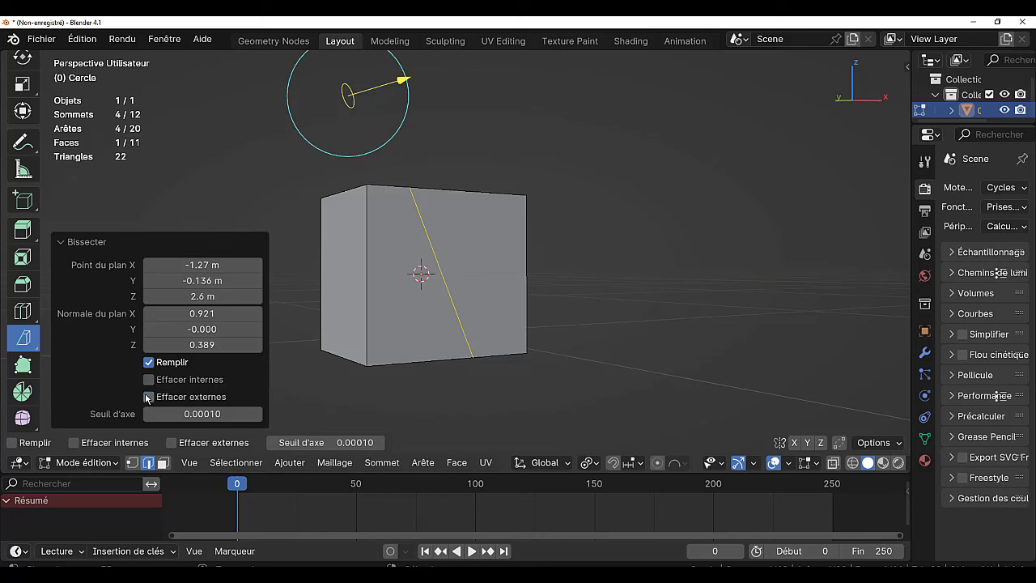
{"action": "left_click", "coordinate": [148, 398]}
Toggle the inner and outer sides off and back on while orbiting, leaving the filled cube whole
{"action": "middle_click_drag", "start_coordinate": [509, 348], "coordinate": [382, 373]}
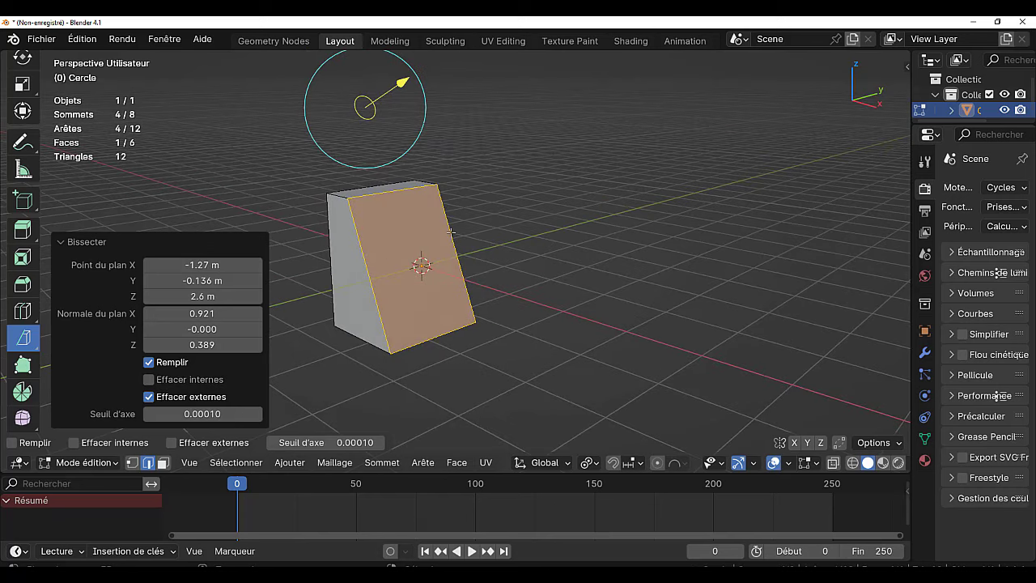
{"action": "left_click", "coordinate": [149, 380]}
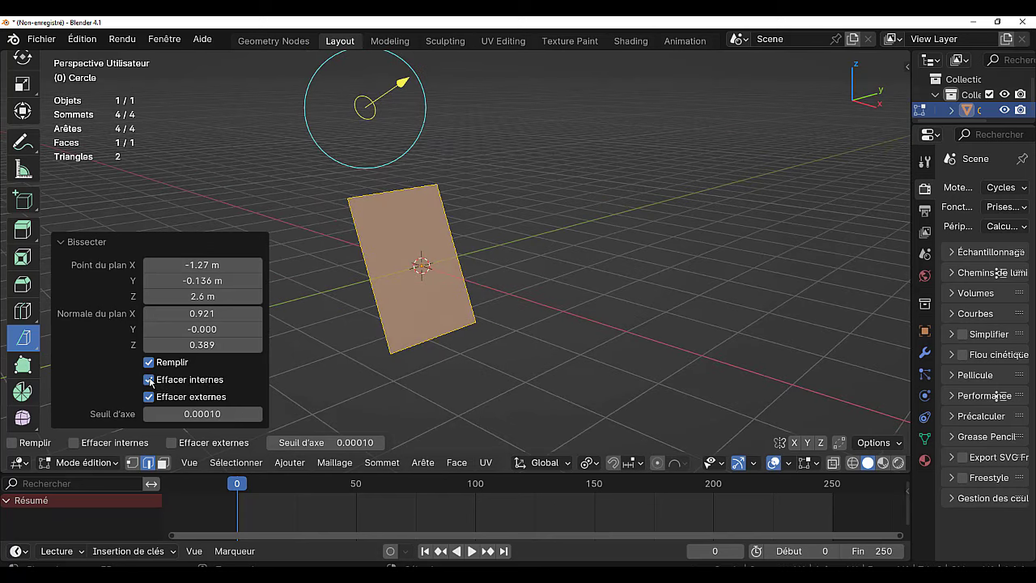
{"action": "left_click", "coordinate": [148, 397]}
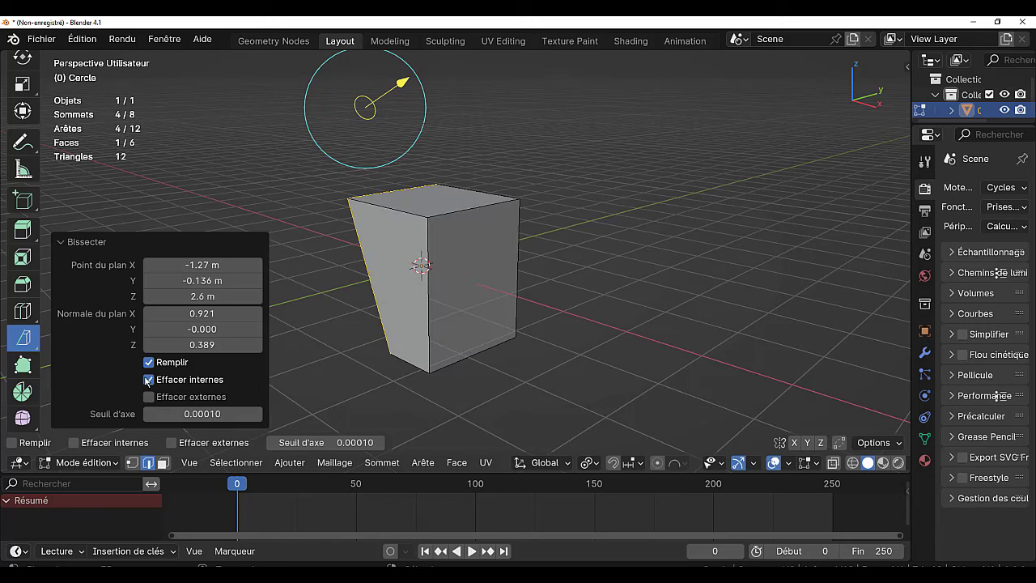
{"action": "left_click", "coordinate": [149, 380]}
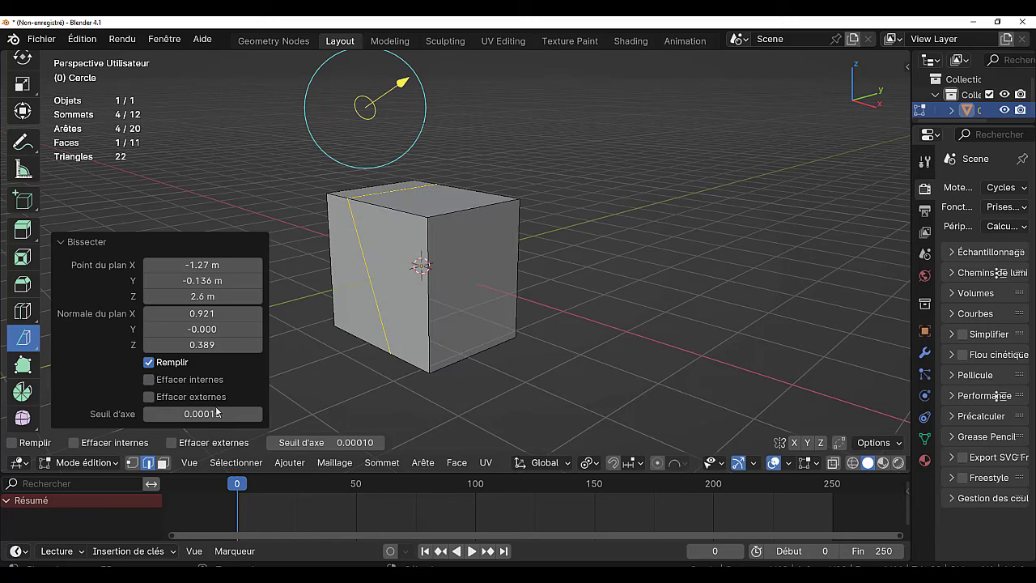
{"action": "middle_click_drag", "start_coordinate": [318, 393], "coordinate": [472, 392]}
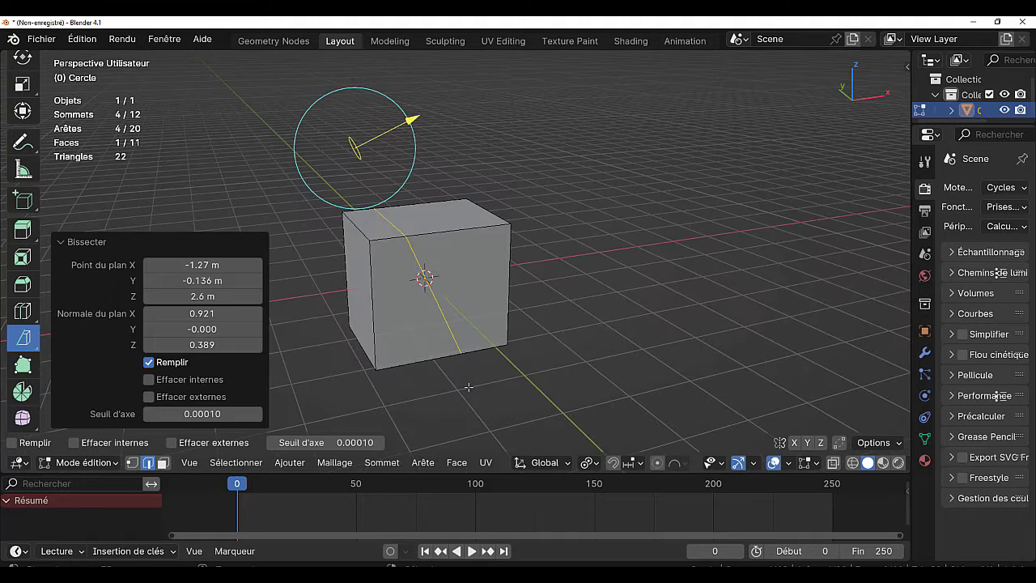
{"action": "left_click", "coordinate": [149, 379]}
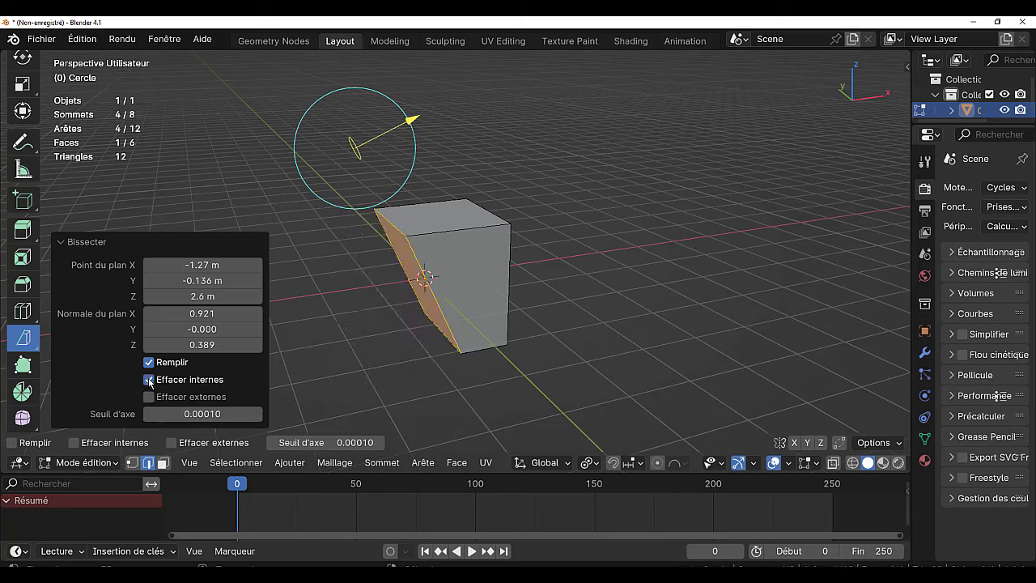
{"action": "left_click", "coordinate": [149, 379]}
{"action": "middle_click_drag", "start_coordinate": [423, 393], "coordinate": [435, 375]}
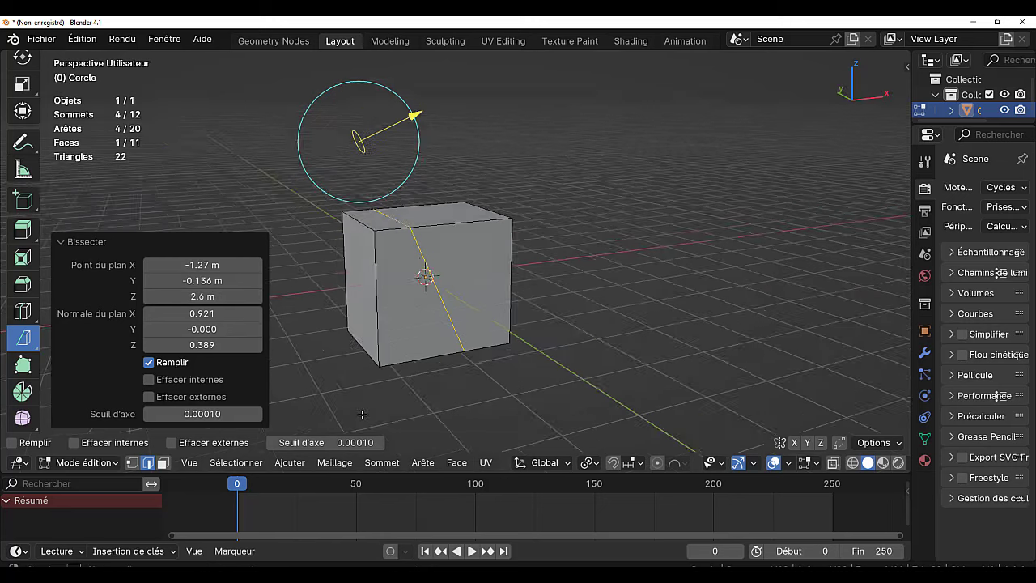
Retune the bisect plane point to X −0.755 m, Y 2.5 m and normal 1.000, -0.010, 0.299
{"action": "middle_click_drag", "start_coordinate": [357, 402], "coordinate": [335, 400]}
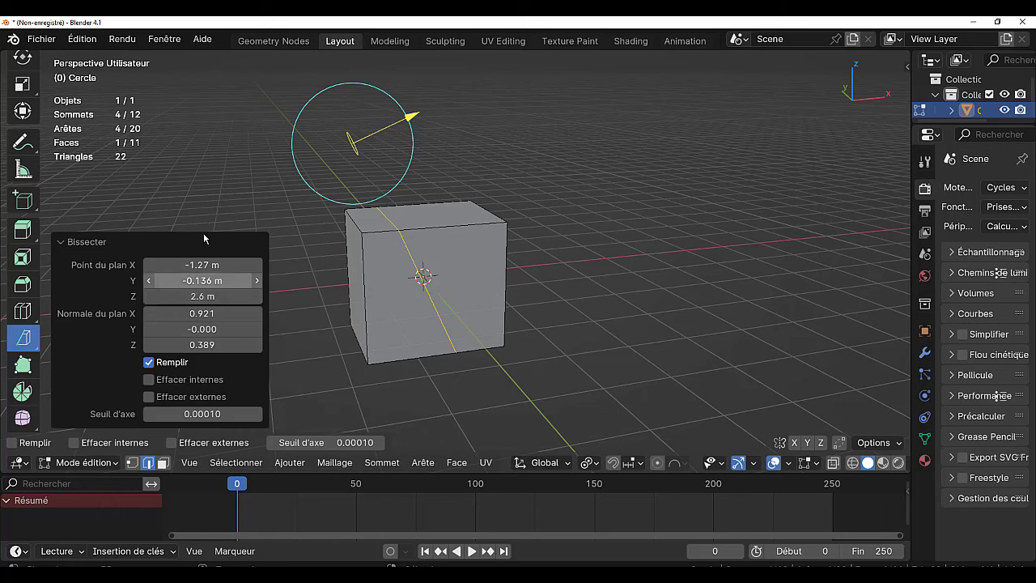
{"action": "mouse_move", "coordinate": [185, 264]}
{"action": "left_mouse_down"}
{"action": "mouse_move", "coordinate": [222, 264]}
{"action": "mouse_move", "coordinate": [174, 265]}
{"action": "mouse_move", "coordinate": [166, 279]}
{"action": "mouse_move", "coordinate": [212, 280]}
{"action": "left_mouse_up"}
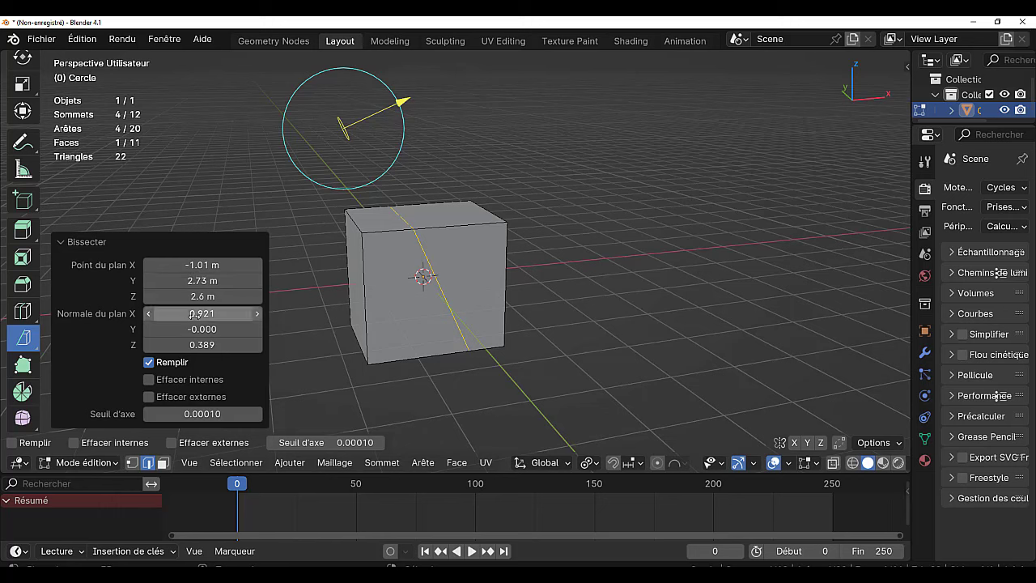
{"action": "left_click_drag", "start_coordinate": [202, 313], "coordinate": [234, 313]}
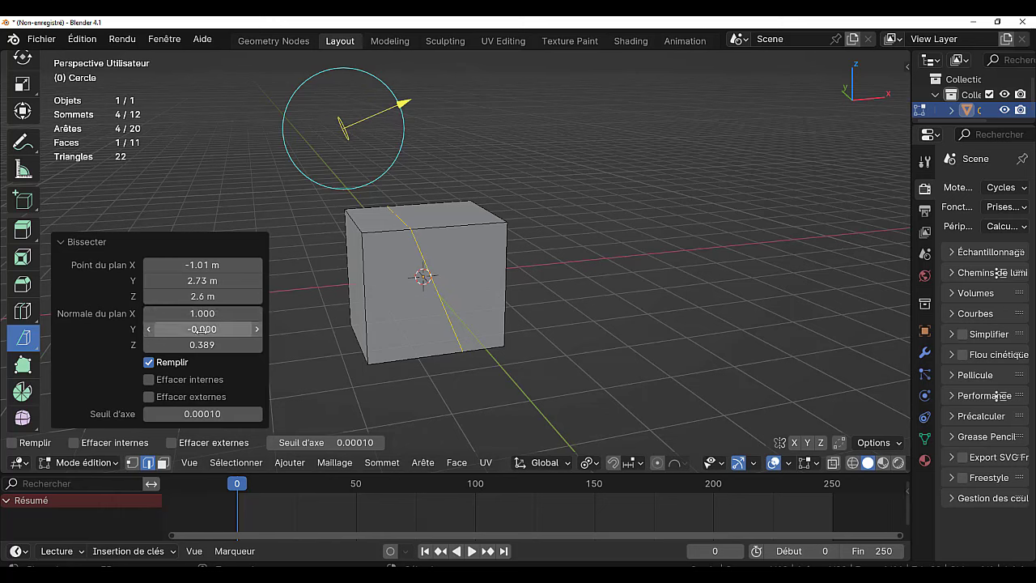
{"action": "mouse_move", "coordinate": [202, 328]}
{"action": "left_mouse_down"}
{"action": "mouse_move", "coordinate": [191, 329]}
{"action": "mouse_move", "coordinate": [231, 345]}
{"action": "mouse_move", "coordinate": [174, 345]}
{"action": "left_mouse_up"}
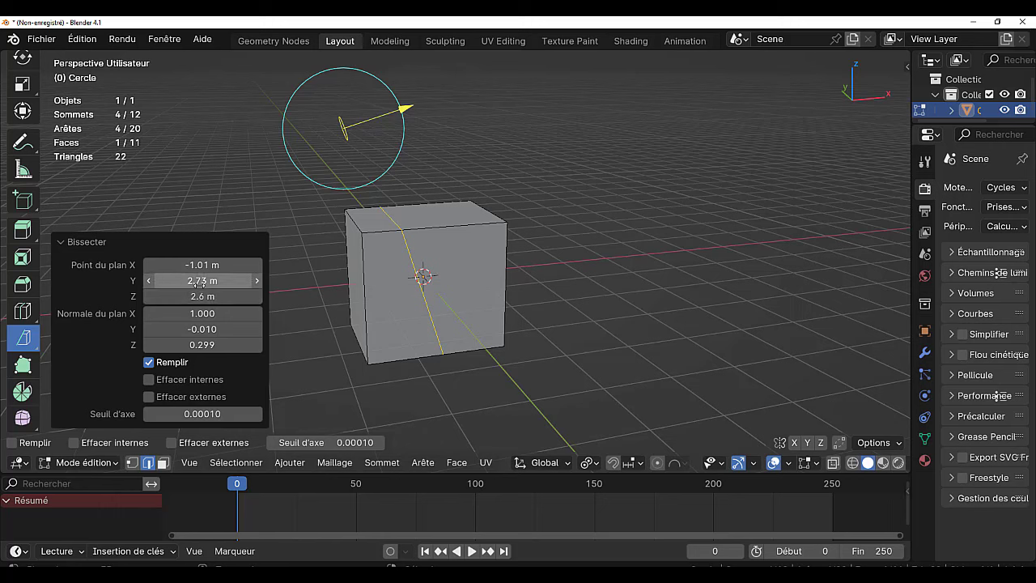
{"action": "mouse_move", "coordinate": [201, 280]}
{"action": "left_mouse_down"}
{"action": "mouse_move", "coordinate": [165, 280]}
{"action": "mouse_move", "coordinate": [222, 280]}
{"action": "mouse_move", "coordinate": [209, 264]}
{"action": "mouse_move", "coordinate": [234, 264]}
{"action": "mouse_move", "coordinate": [219, 265]}
{"action": "left_mouse_up"}
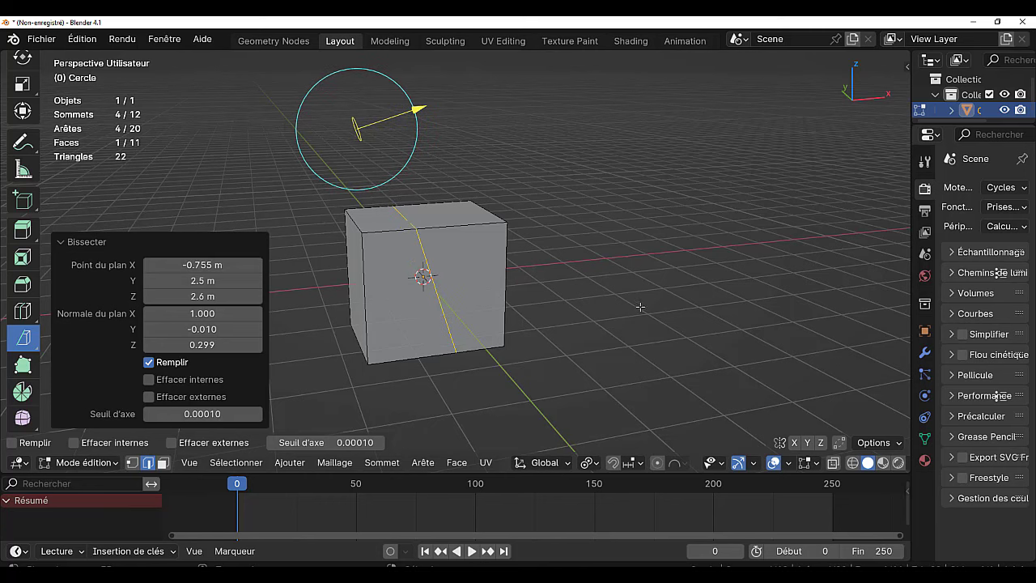
{"action": "left_click", "coordinate": [478, 271]}
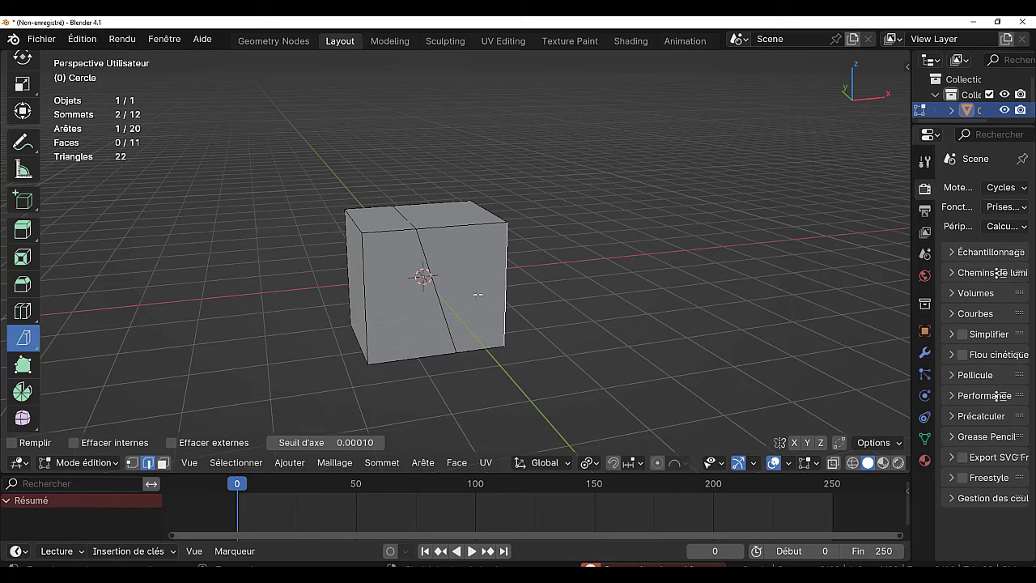
{"action": "key", "text": "ctrl+l"}
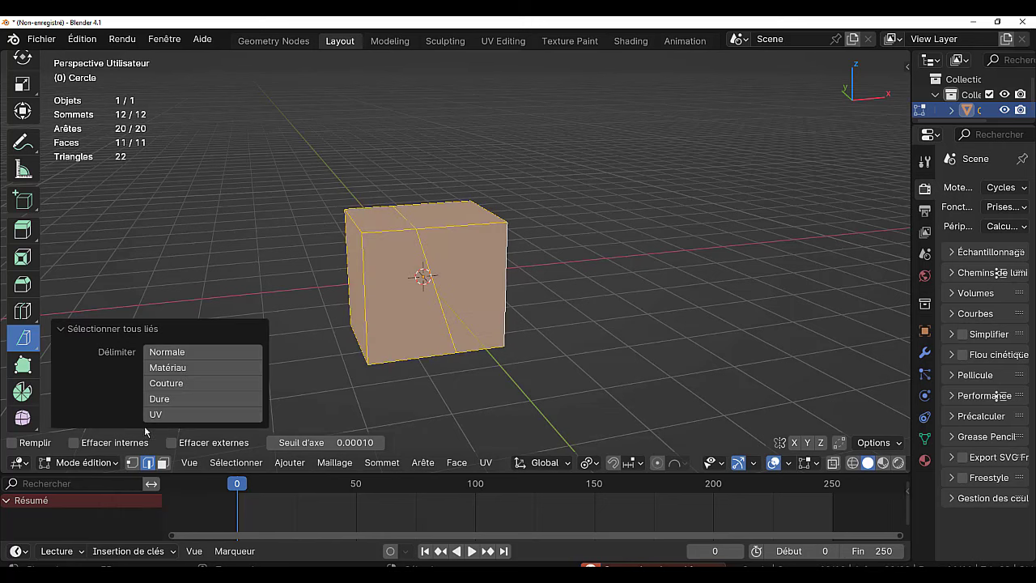
{"action": "left_click", "coordinate": [427, 264]}
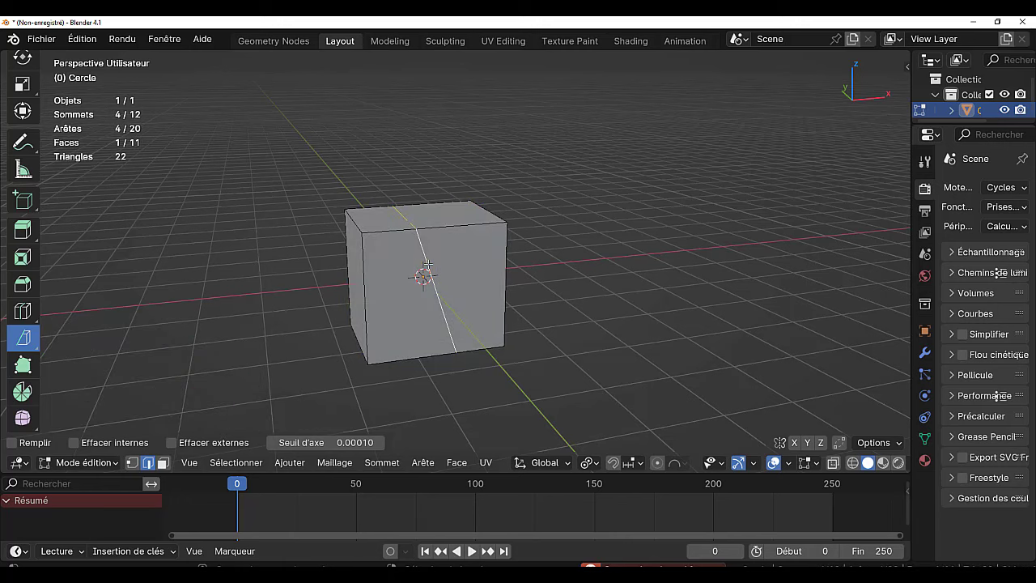
{"action": "key", "text": "v"}
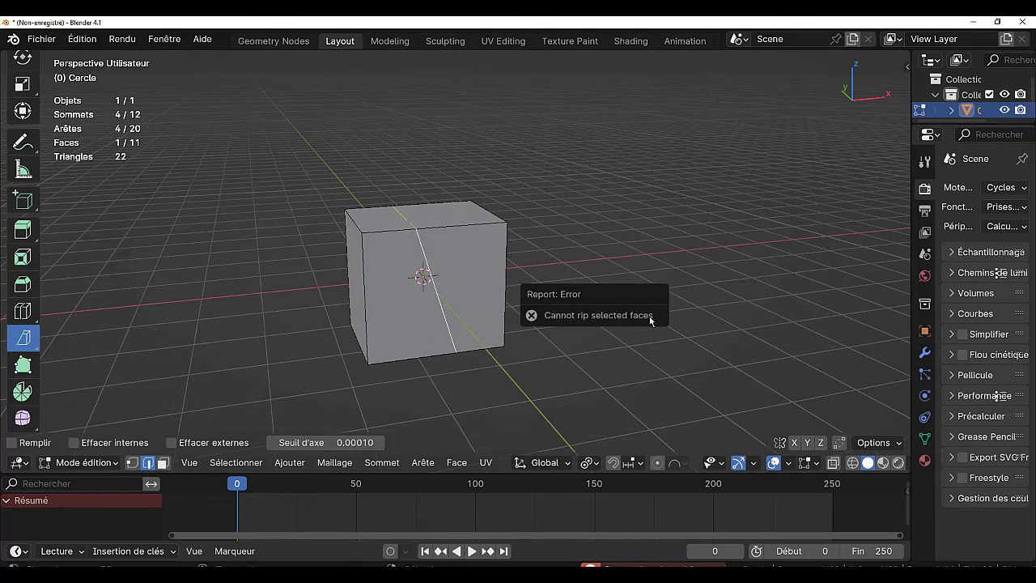
{"action": "mouse_move", "coordinate": [649, 320]}
{"action": "middle_mouse_down"}
{"action": "mouse_move", "coordinate": [455, 132]}
{"action": "mouse_move", "coordinate": [731, 286]}
{"action": "middle_mouse_up"}
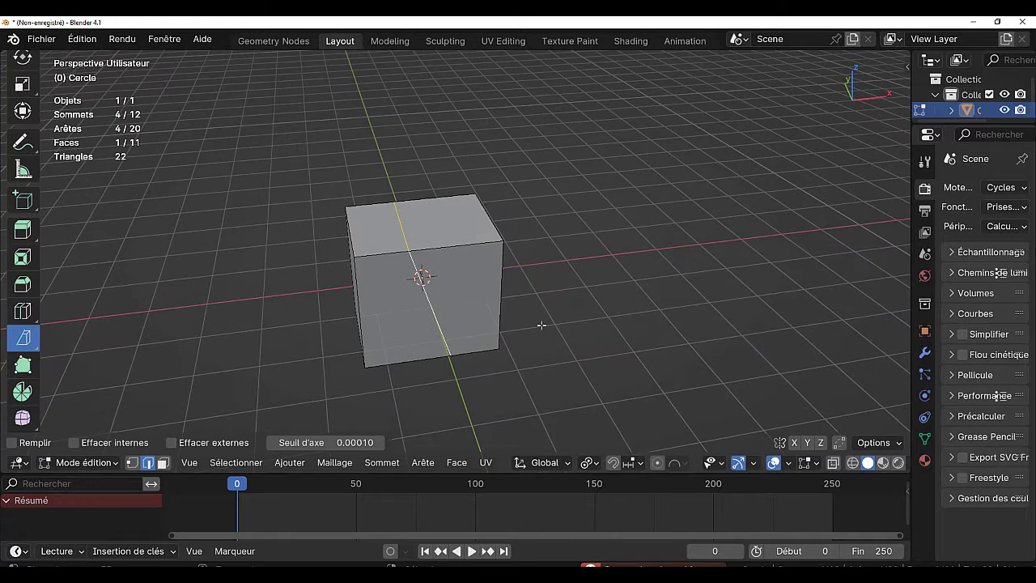
{"action": "key", "text": "1"}
{"action": "mouse_move", "coordinate": [425, 283]}
{"action": "middle_mouse_down"}
{"action": "mouse_move", "coordinate": [458, 296]}
{"action": "mouse_move", "coordinate": [398, 284]}
{"action": "mouse_move", "coordinate": [458, 277]}
{"action": "mouse_move", "coordinate": [355, 204]}
{"action": "mouse_move", "coordinate": [454, 271]}
{"action": "middle_mouse_up"}
{"action": "left_click", "coordinate": [551, 196]}
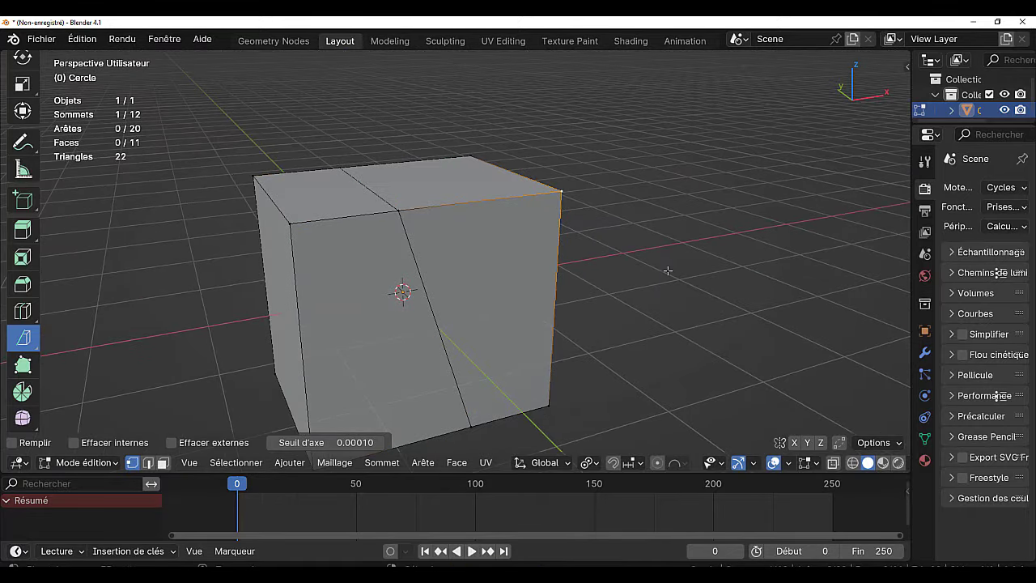
{"action": "key", "text": "ctrl+l"}
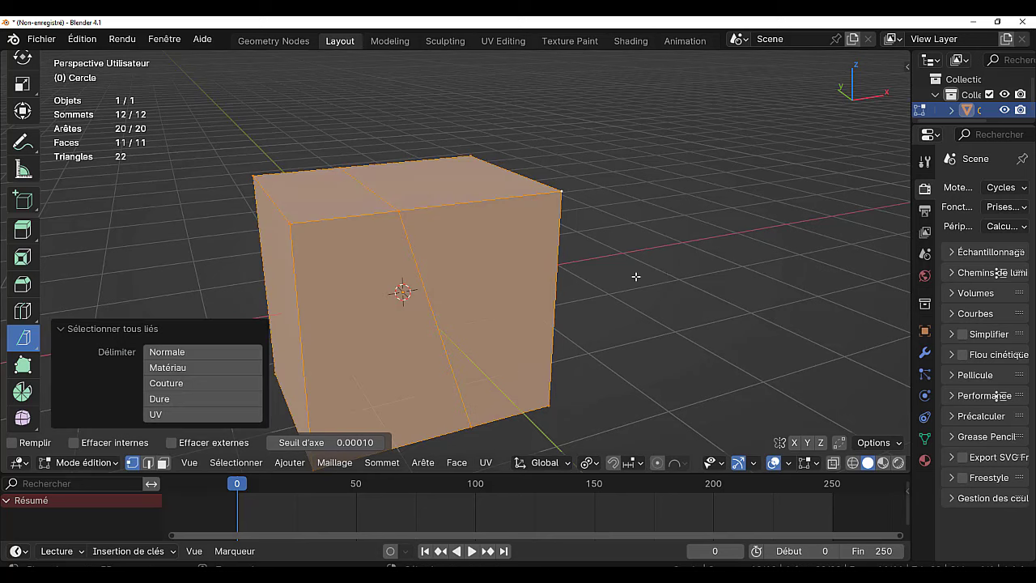
{"action": "key", "text": "2"}
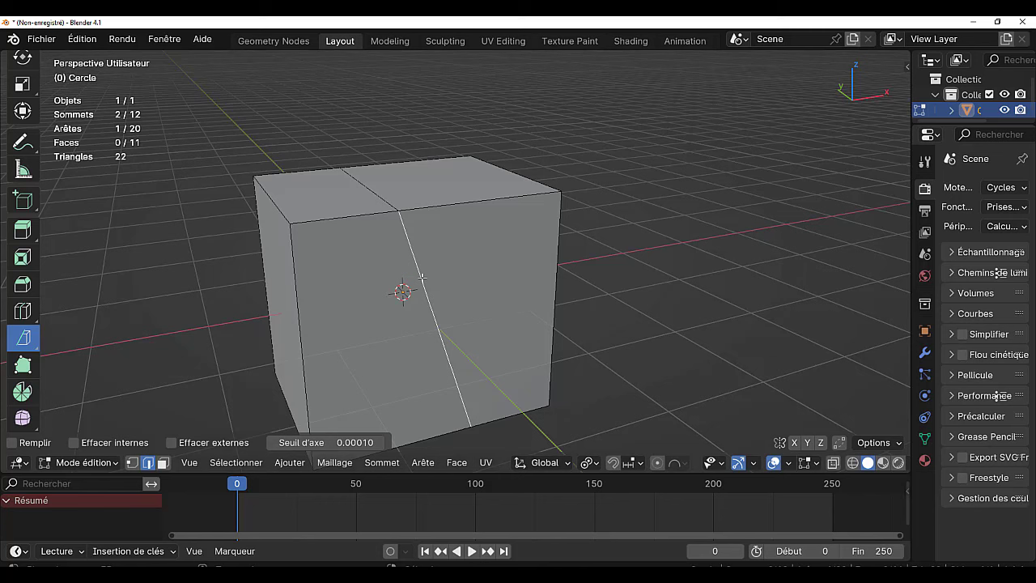
{"action": "key", "text": "ctrl+z"}
{"action": "key", "text": "v"}
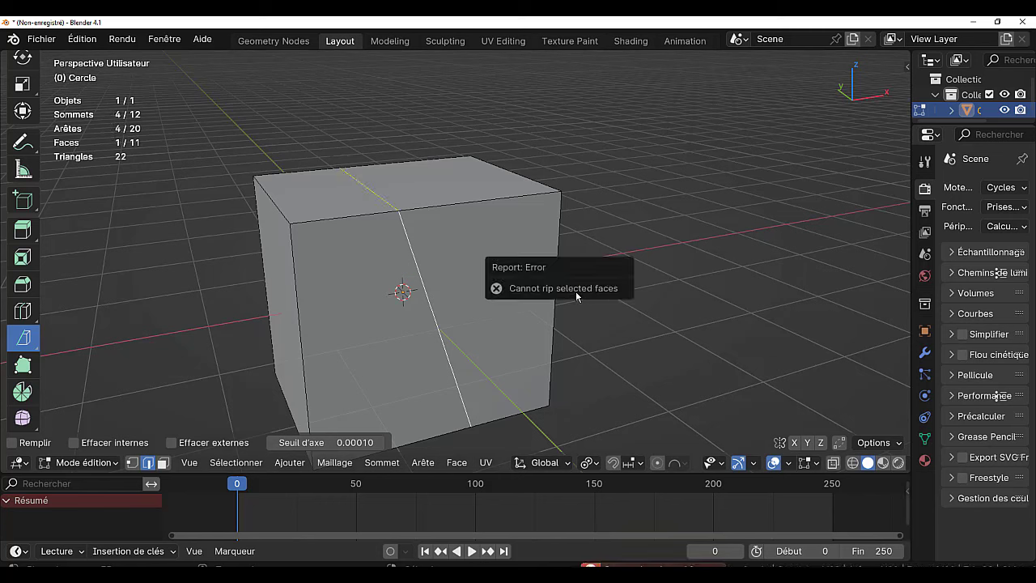
In face mode select the whole connected mesh, then pick the diagonal cut edges in edge mode
{"action": "left_click", "coordinate": [161, 466]}
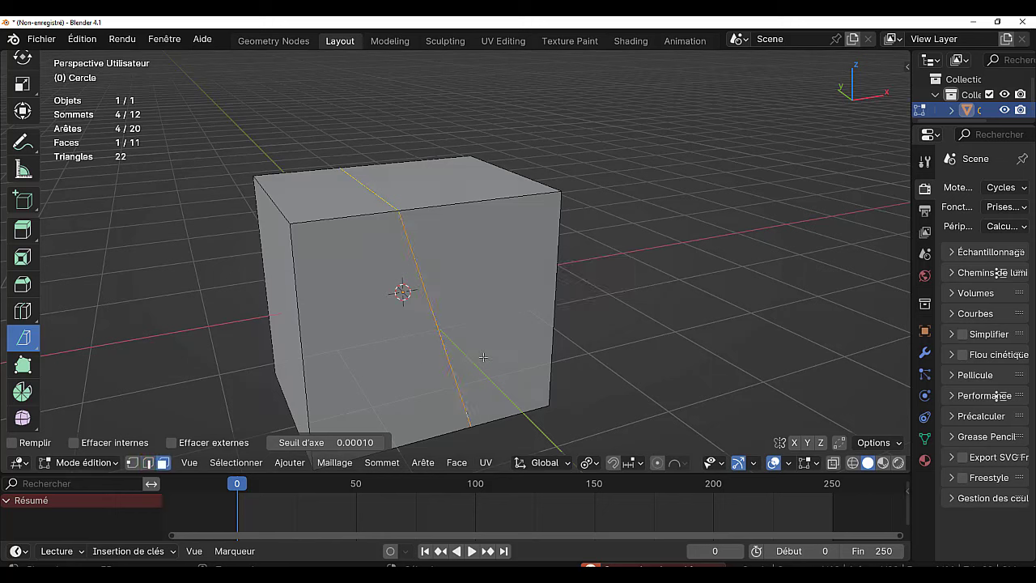
{"action": "key", "text": "v"}
{"action": "left_click", "coordinate": [511, 264]}
{"action": "key", "text": "ctrl+l"}
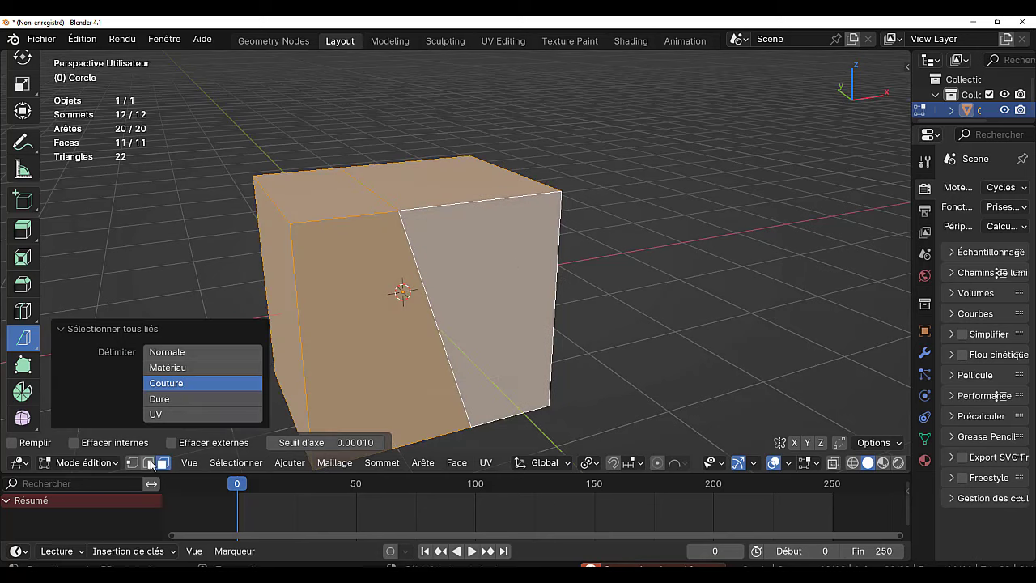
{"action": "left_click", "coordinate": [147, 462]}
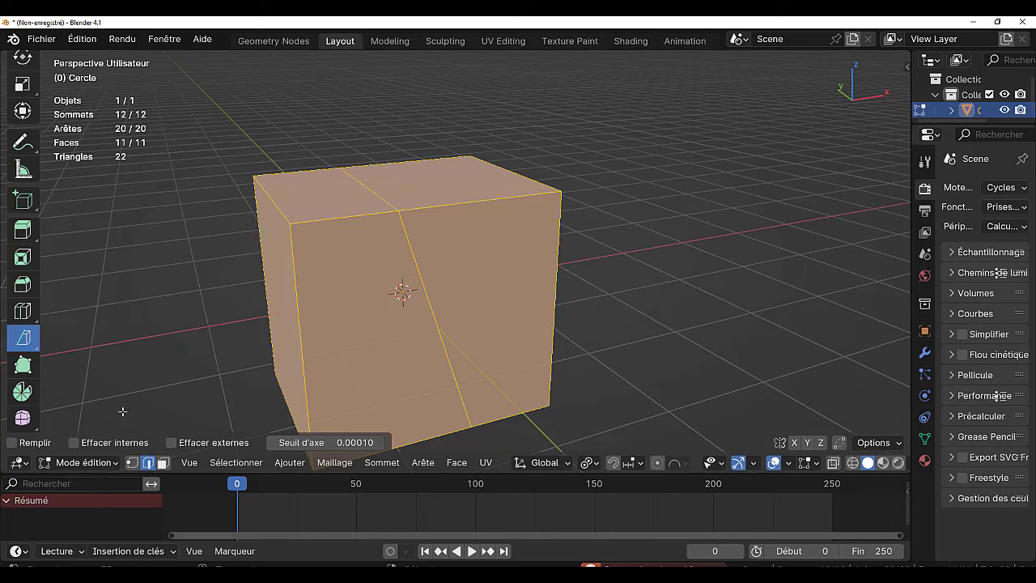
{"action": "left_click", "coordinate": [426, 300]}
{"action": "left_click", "coordinate": [426, 300], "text": "alt"}
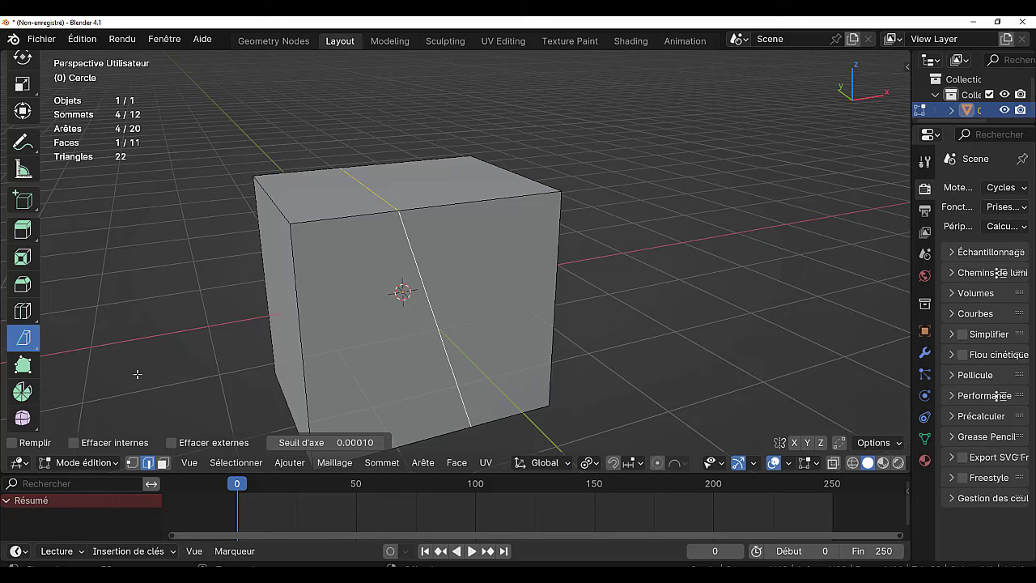
With the Cursor tool active, select the diagonal cut's edge loop and try ripping it with V
{"action": "scroll", "coordinate": [28, 103], "scroll_direction": "up", "scroll_amount": 2}
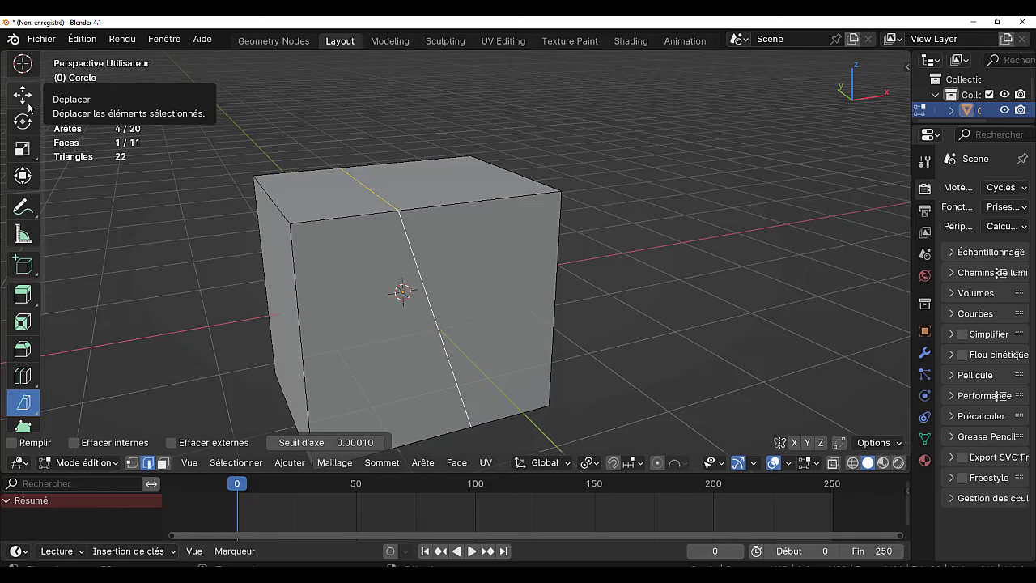
{"action": "left_click", "coordinate": [23, 64]}
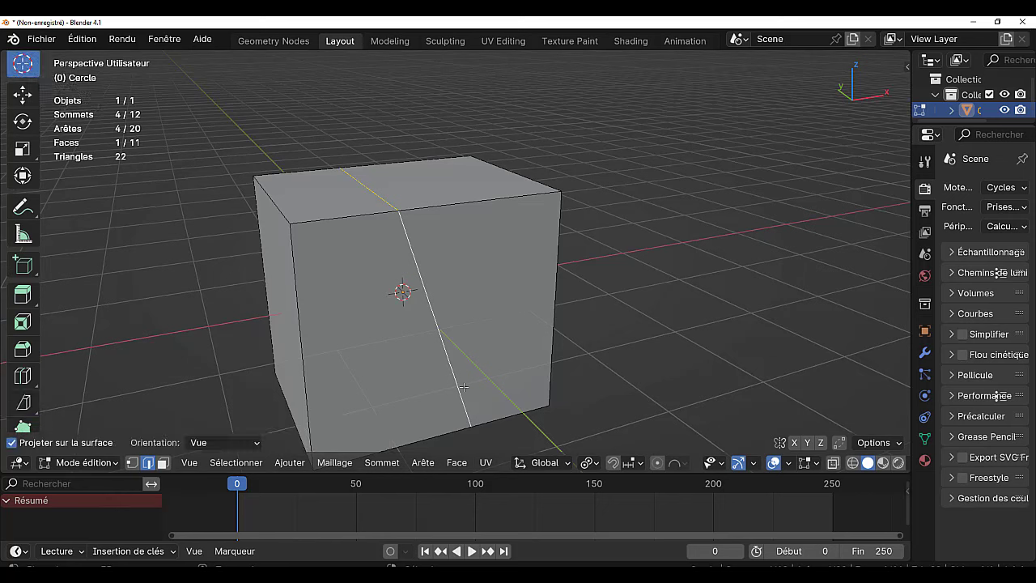
{"action": "left_click", "coordinate": [435, 315]}
{"action": "left_click", "coordinate": [436, 315], "text": "ctrl"}
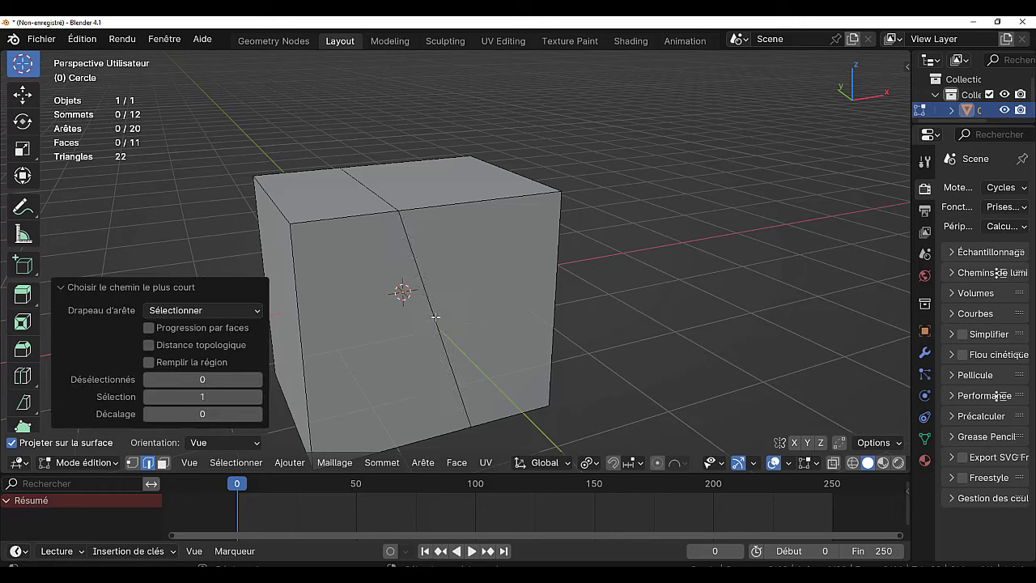
{"action": "left_click", "coordinate": [436, 316]}
{"action": "left_click", "coordinate": [435, 316], "text": "alt"}
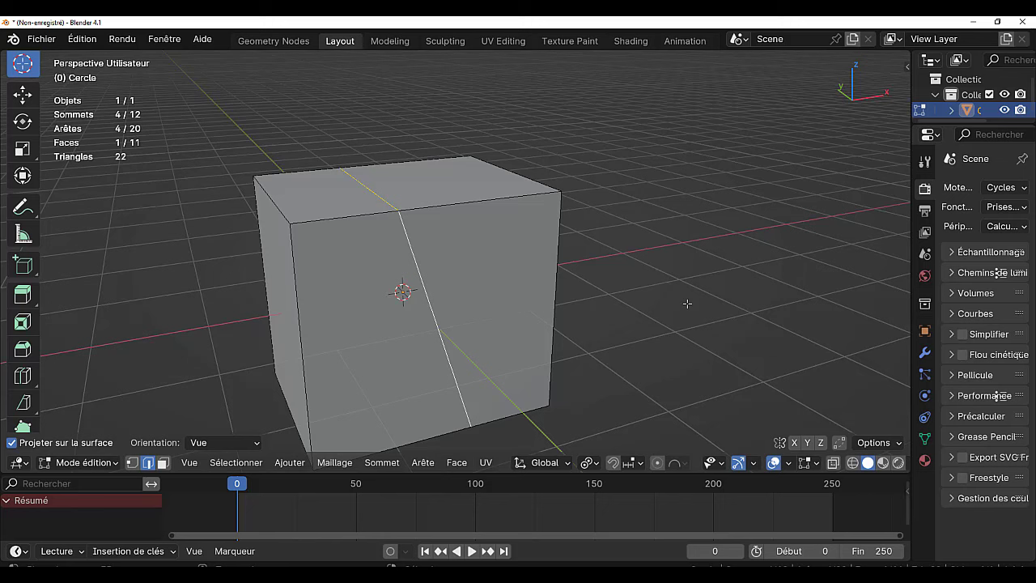
{"action": "key", "text": "v"}
{"action": "key", "text": "v"}
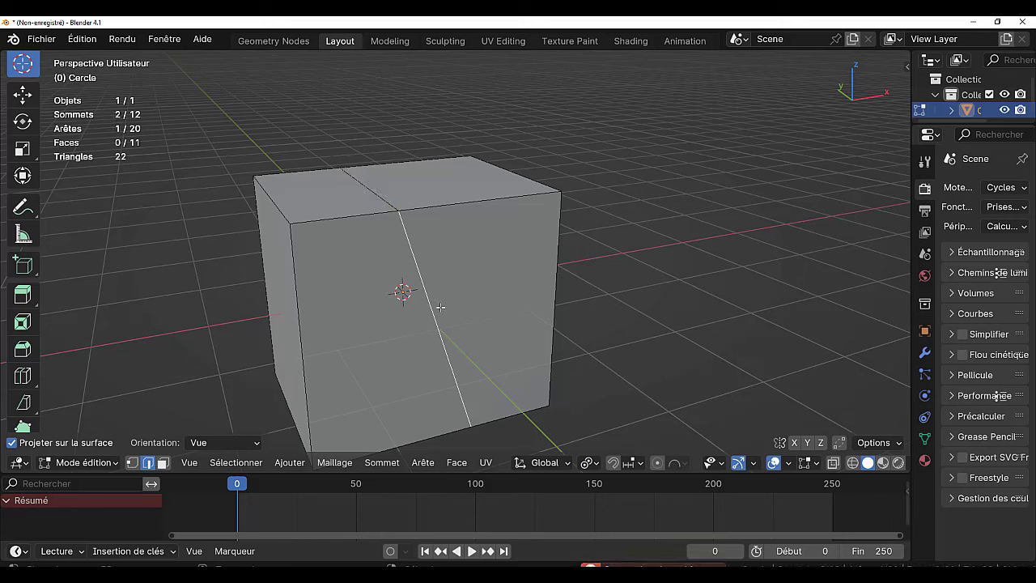
Cancel the pending rip, then rip the top edge of the cut, keeping it in place
{"action": "right_click", "coordinate": [583, 243]}
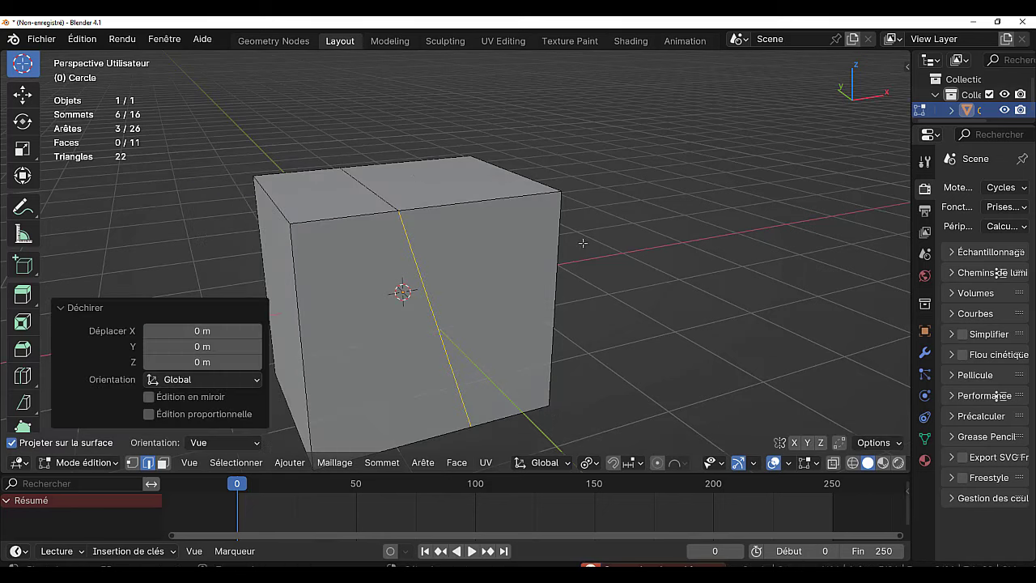
{"action": "left_click", "coordinate": [379, 190]}
{"action": "key", "text": "v"}
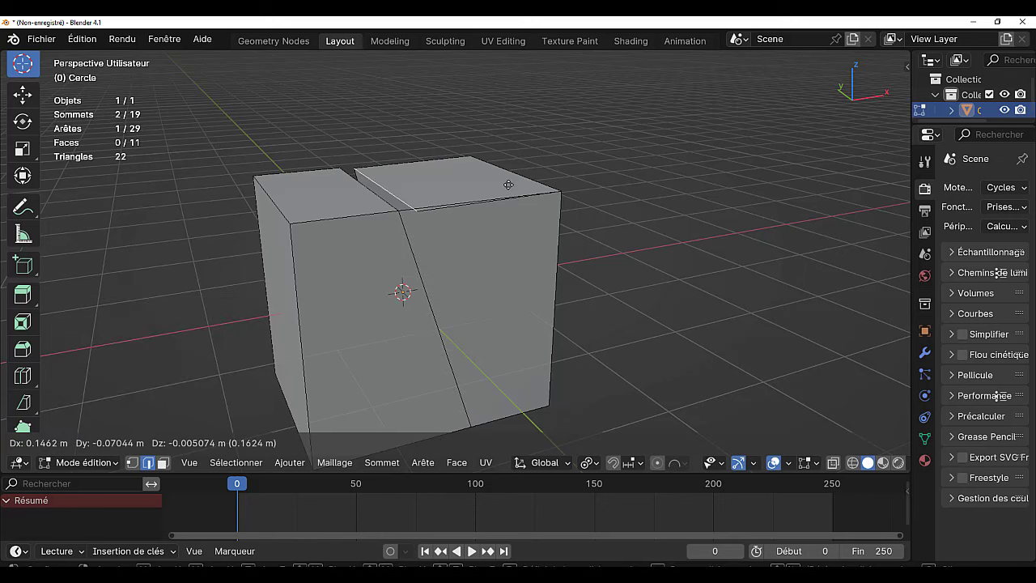
{"action": "right_click", "coordinate": [626, 189]}
{"action": "middle_click_drag", "start_coordinate": [634, 276], "coordinate": [321, 276]}
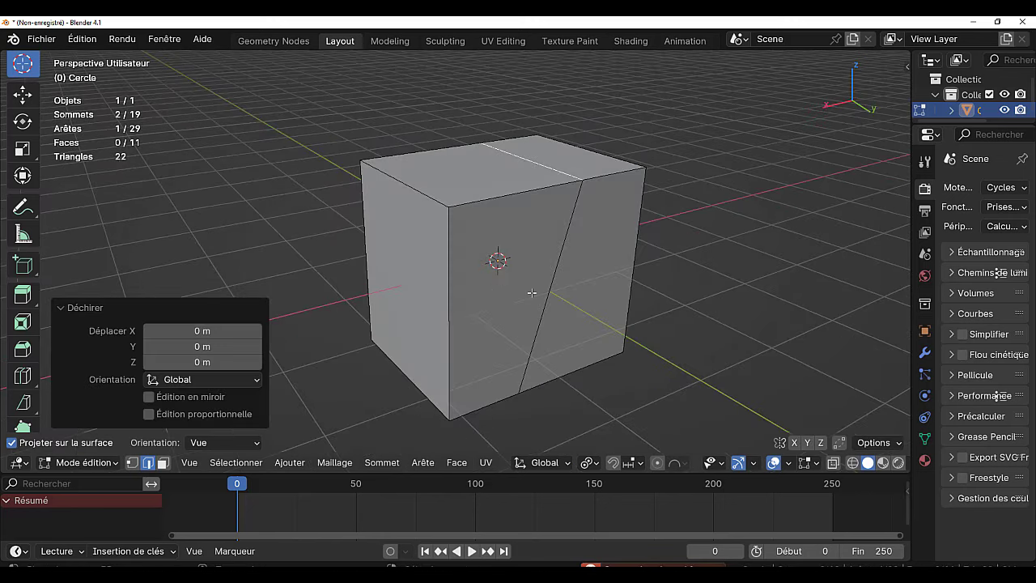
{"action": "key", "text": "v"}
{"action": "right_click", "coordinate": [516, 293]}
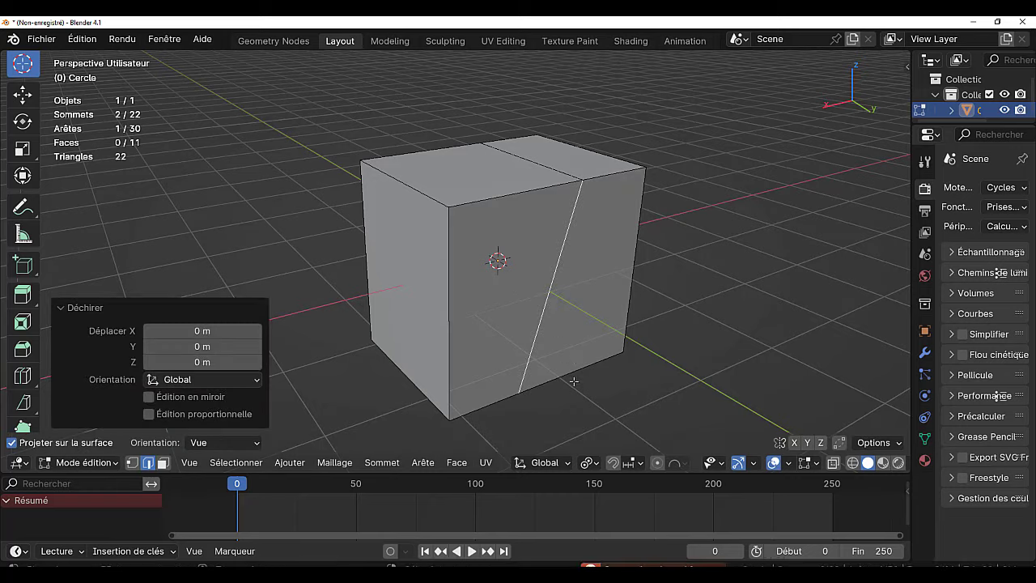
Rip a bottom edge of the cut open and select the left piece as linked
{"action": "middle_click_drag", "start_coordinate": [574, 382], "coordinate": [568, 315]}
{"action": "left_click", "coordinate": [515, 369]}
{"action": "key", "text": "v"}
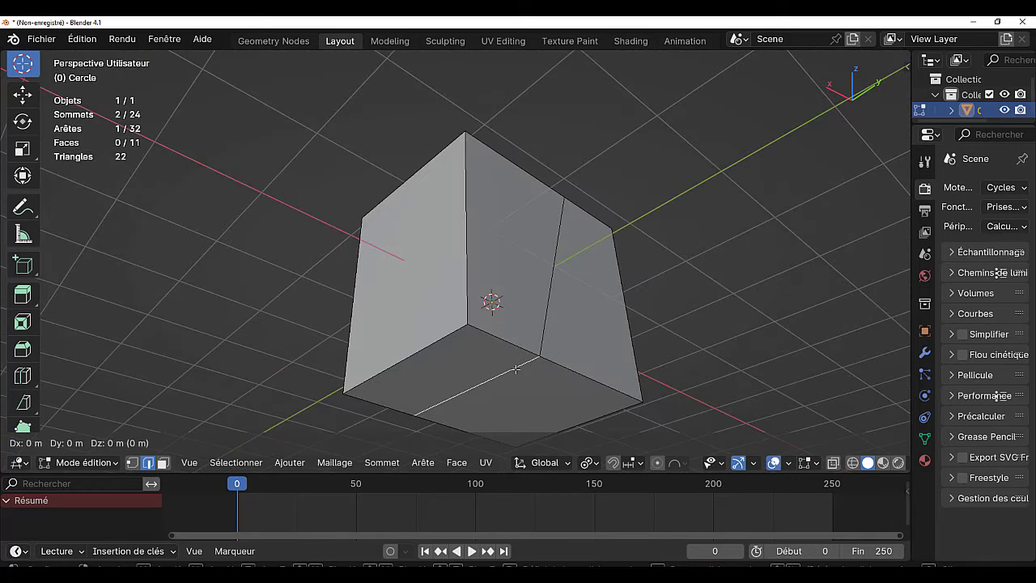
{"action": "right_click", "coordinate": [499, 264]}
{"action": "left_click", "coordinate": [464, 256]}
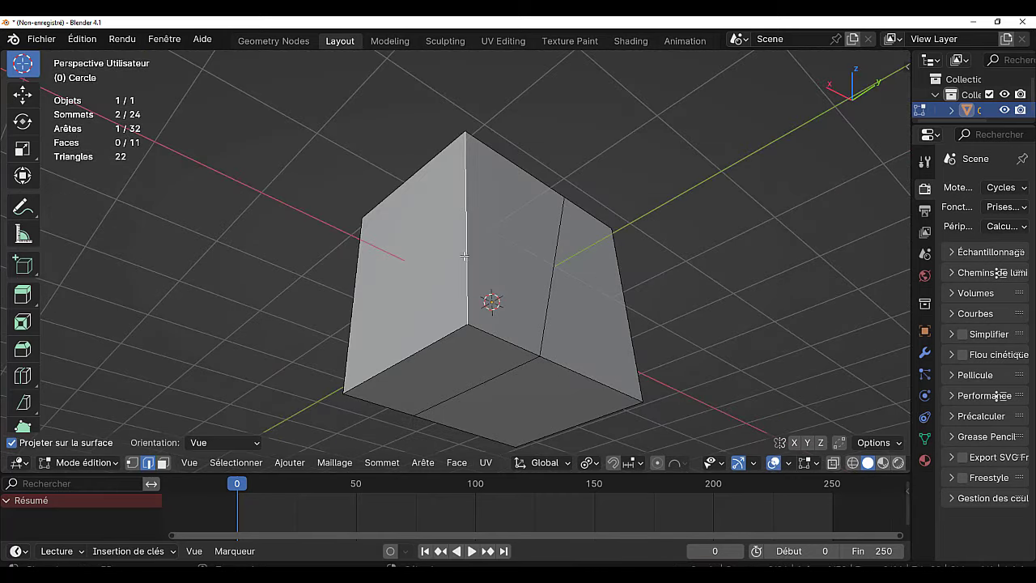
{"action": "key", "text": "ctrl+l"}
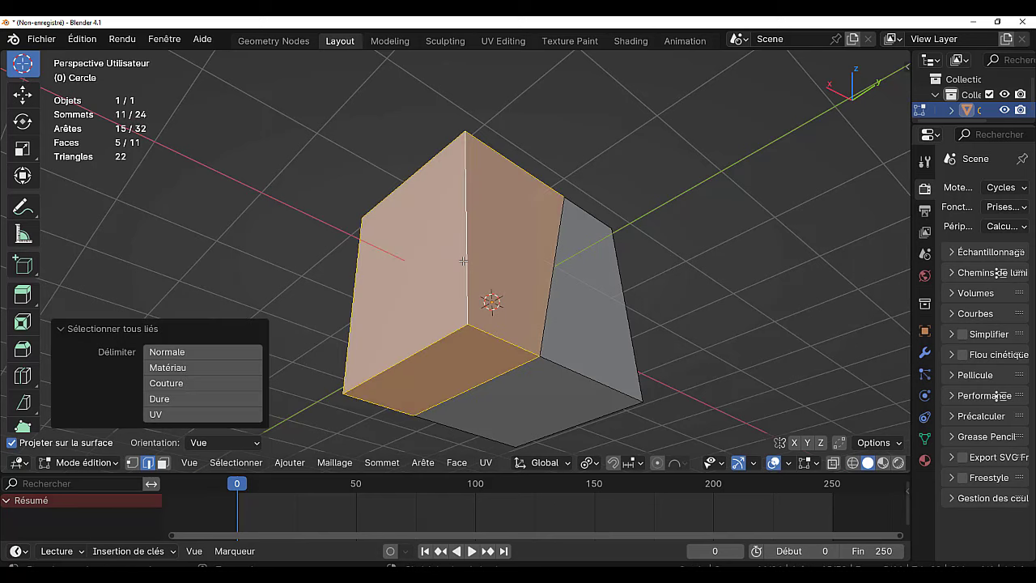
{"action": "middle_click_drag", "start_coordinate": [590, 251], "coordinate": [598, 335]}
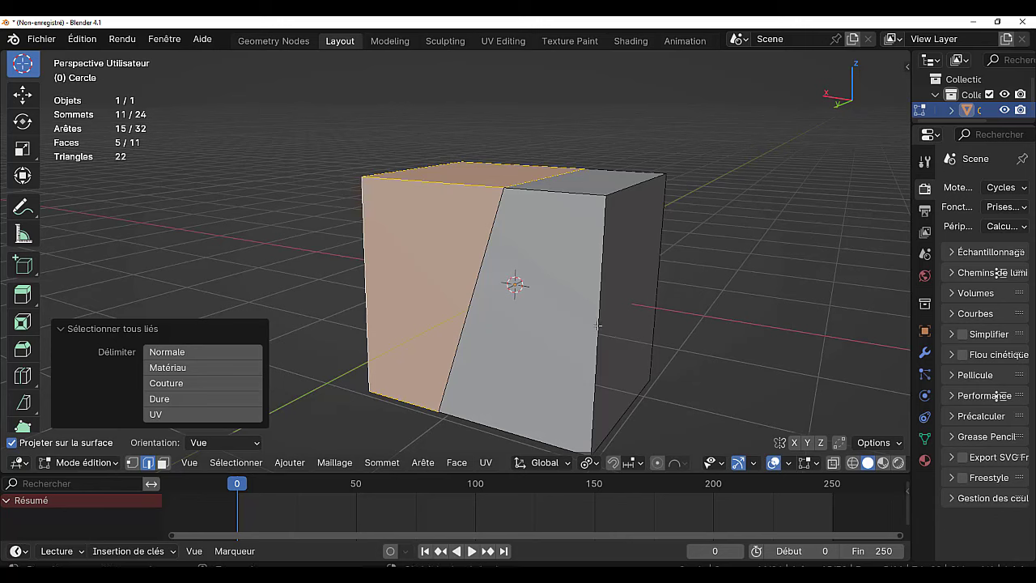
Add a centred horizontal loop cut across the right part and rip it in place
{"action": "key", "text": "ctrl+r"}
{"action": "left_click", "coordinate": [598, 325]}
{"action": "right_click", "coordinate": [597, 326]}
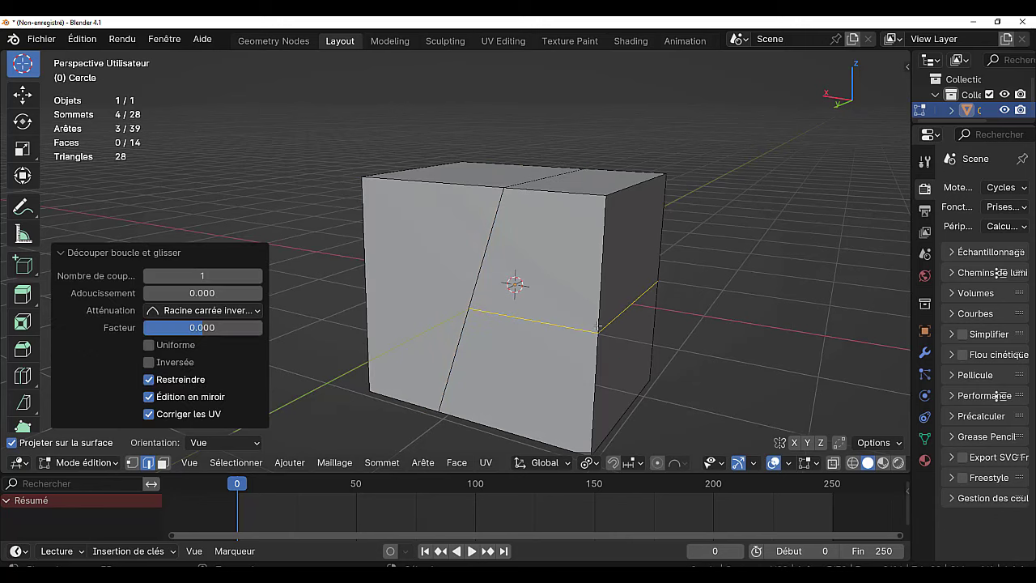
{"action": "key", "text": "v"}
{"action": "right_click", "coordinate": [707, 360]}
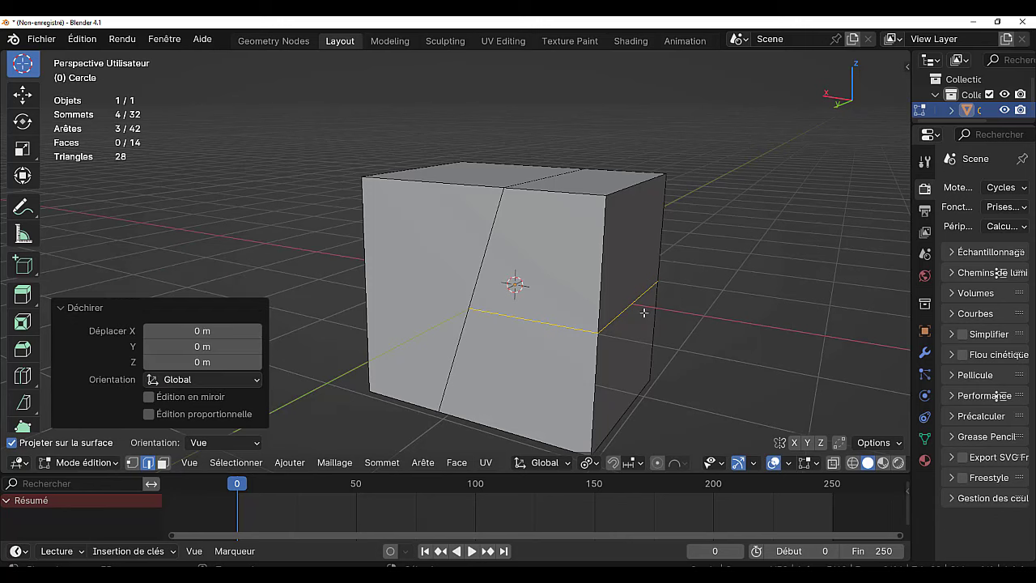
{"action": "key", "text": "g"}
{"action": "right_click", "coordinate": [579, 311]}
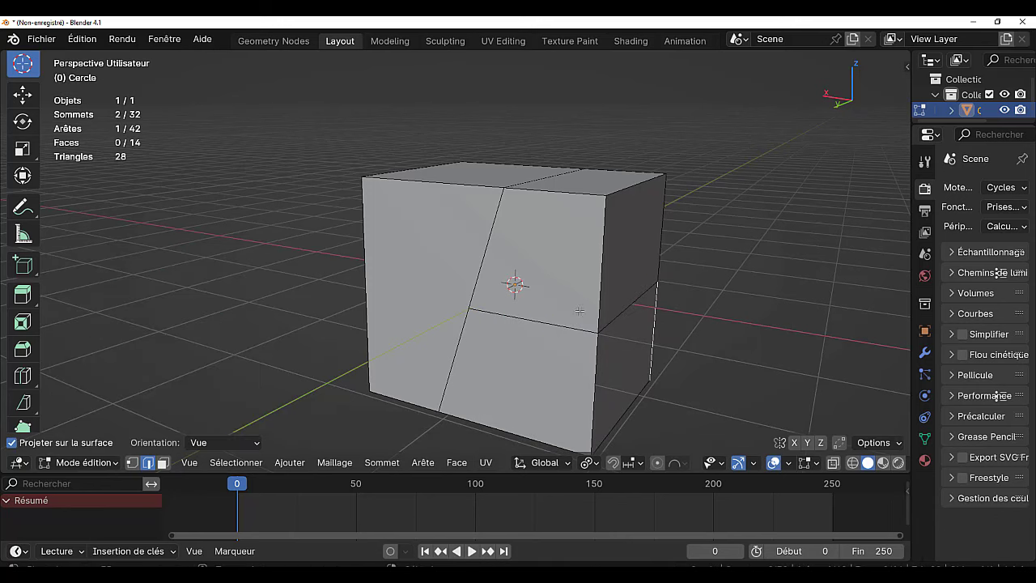
Select the linked lower-right piece and test moving it right, then cancel
{"action": "left_click", "coordinate": [551, 367]}
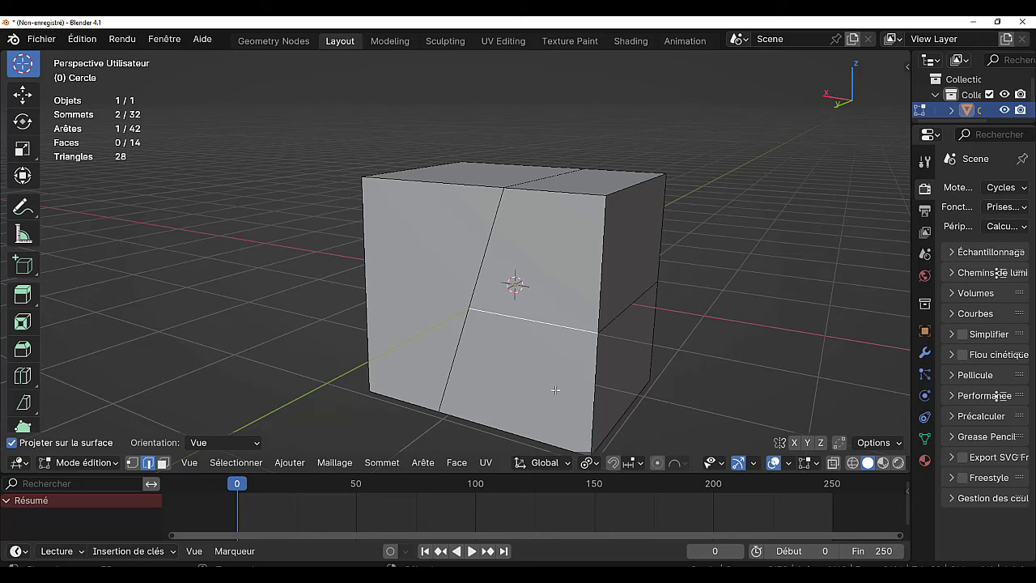
{"action": "left_click", "coordinate": [581, 409]}
{"action": "key", "text": "ctrl+l"}
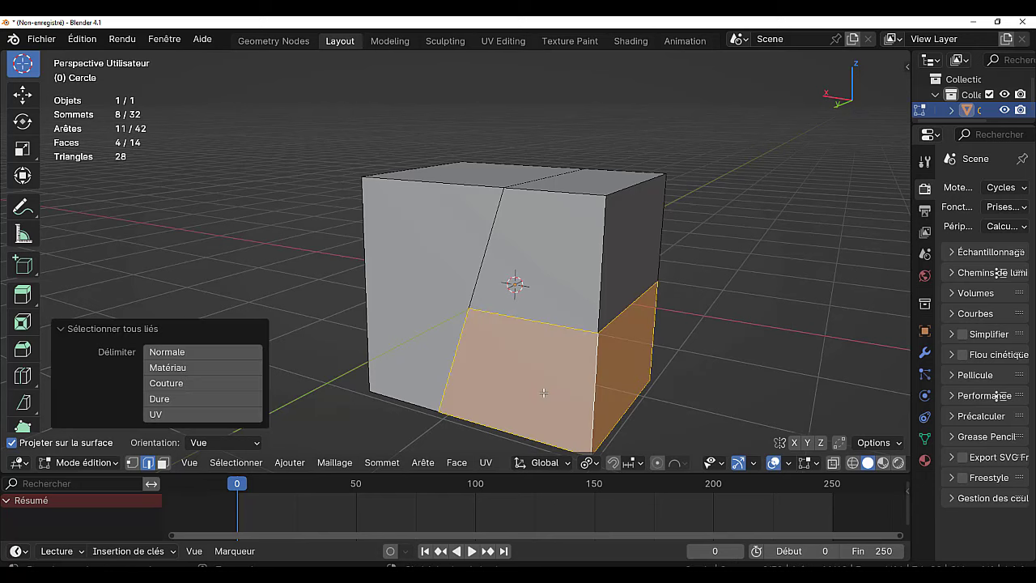
{"action": "middle_click_drag", "start_coordinate": [542, 392], "coordinate": [630, 392]}
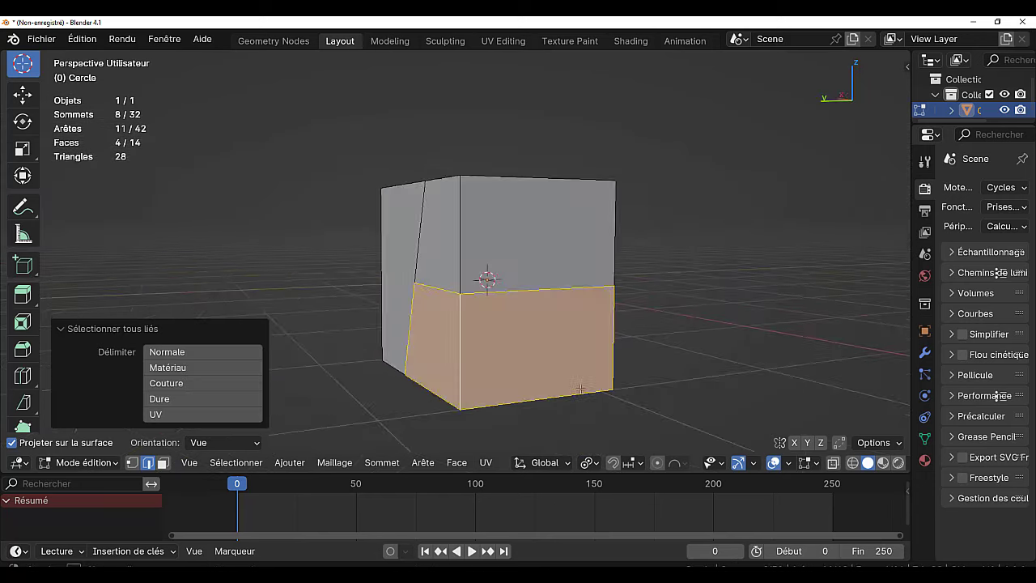
{"action": "key", "text": "g"}
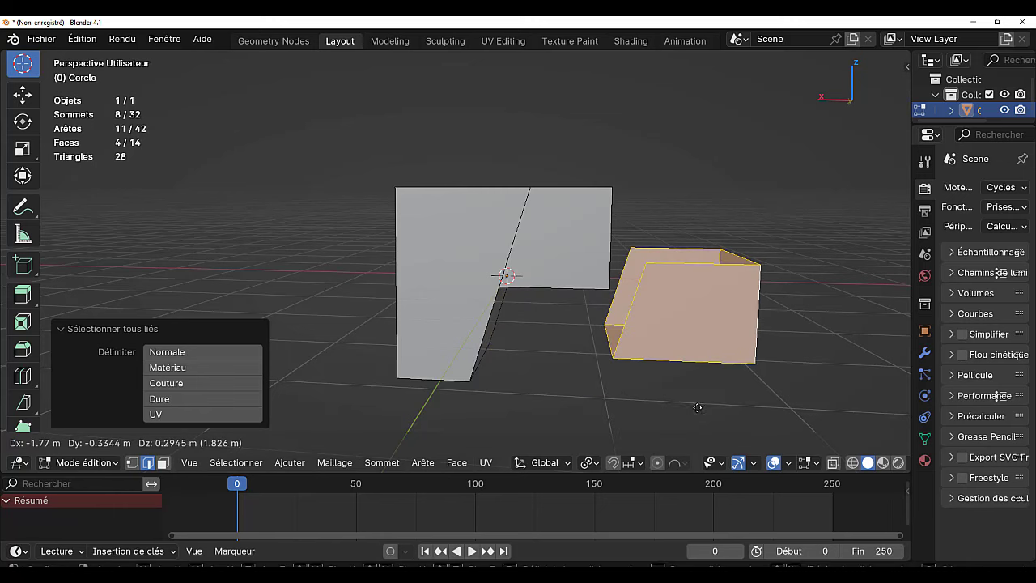
{"action": "right_click", "coordinate": [561, 373]}
{"action": "middle_click_drag", "start_coordinate": [562, 372], "coordinate": [642, 370]}
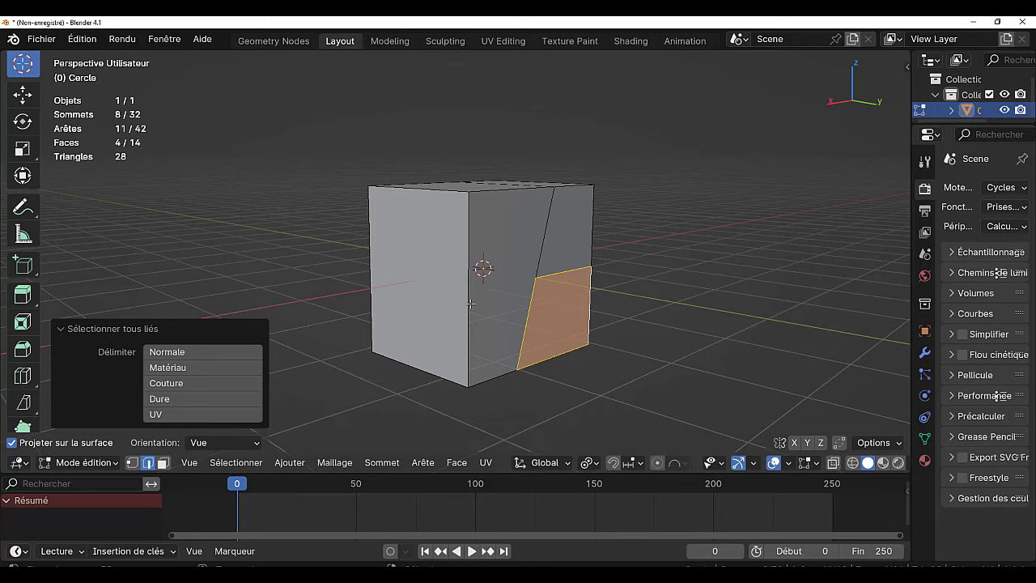
{"action": "mouse_move", "coordinate": [497, 280]}
{"action": "middle_mouse_down"}
{"action": "mouse_move", "coordinate": [469, 355]}
{"action": "mouse_move", "coordinate": [542, 303]}
{"action": "middle_mouse_up"}
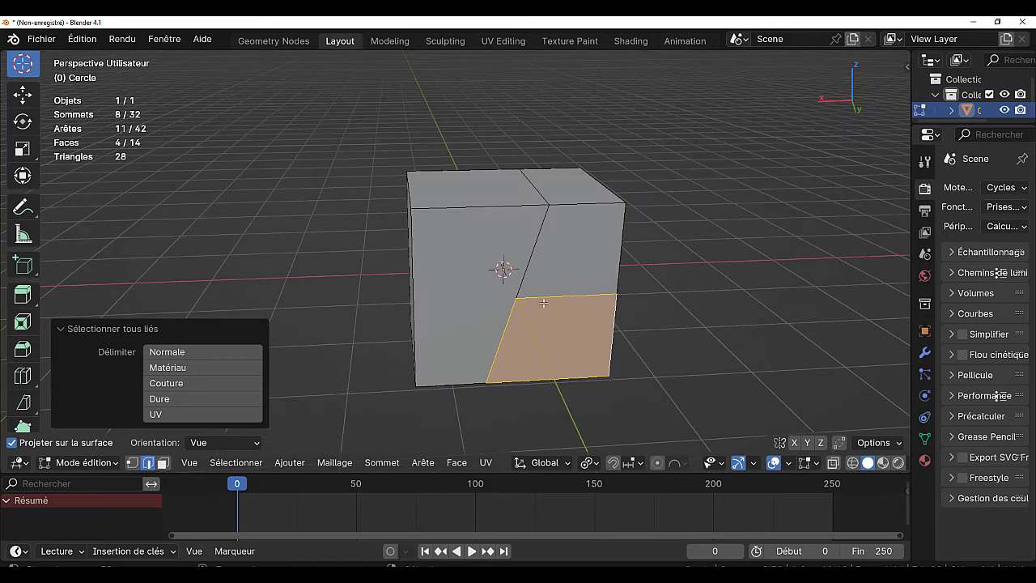
Select the linked front-left piece and test moving it, then cancel
{"action": "left_click", "coordinate": [472, 209]}
{"action": "key", "text": "ctrl+l"}
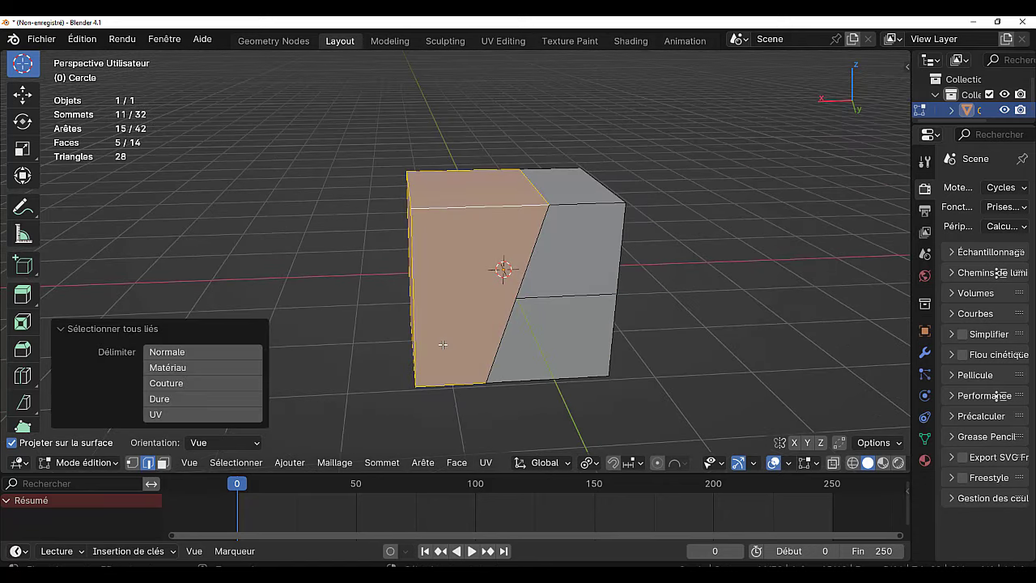
{"action": "key", "text": "g"}
{"action": "key", "text": "Escape"}
Toggle out of and back into Edit Mode, switch to front ortho view and select all
{"action": "key", "text": "Tab"}
{"action": "mouse_move", "coordinate": [550, 343]}
{"action": "middle_mouse_down"}
{"action": "mouse_move", "coordinate": [451, 340]}
{"action": "mouse_move", "coordinate": [481, 339]}
{"action": "middle_mouse_up"}
{"action": "key", "text": "Tab"}
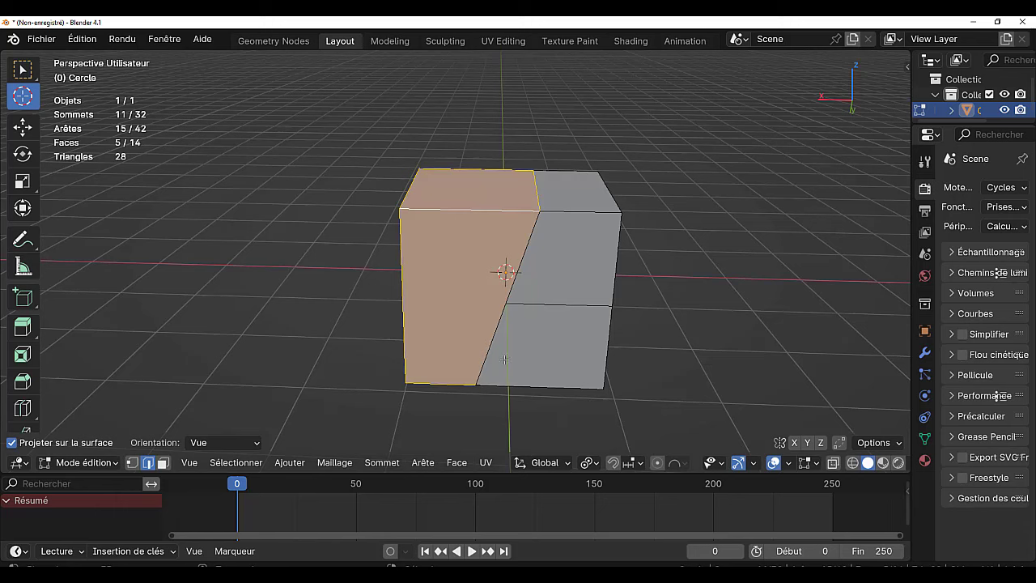
{"action": "scroll", "coordinate": [29, 399], "scroll_direction": "down", "scroll_amount": 4}
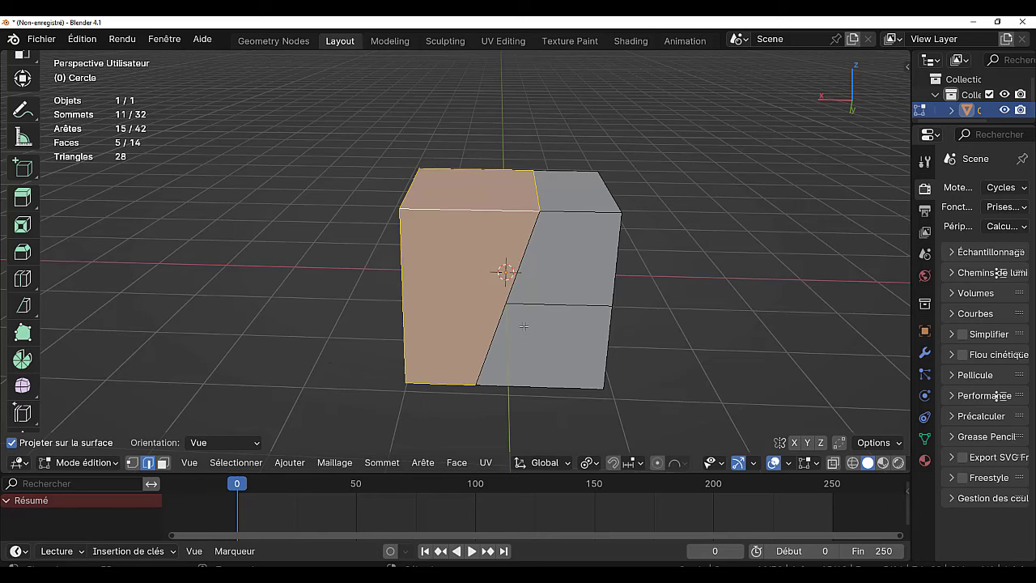
{"action": "key", "text": "KP_1"}
{"action": "key", "text": "a"}
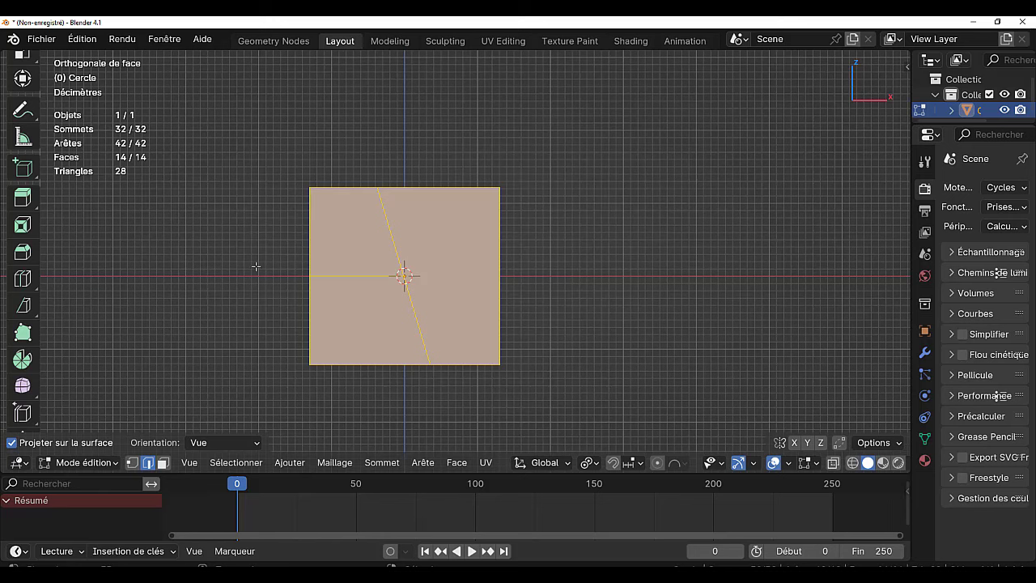
Bisect the whole cube with a slanted line from upper left to lower right and rip it in place
{"action": "key", "text": "q"}
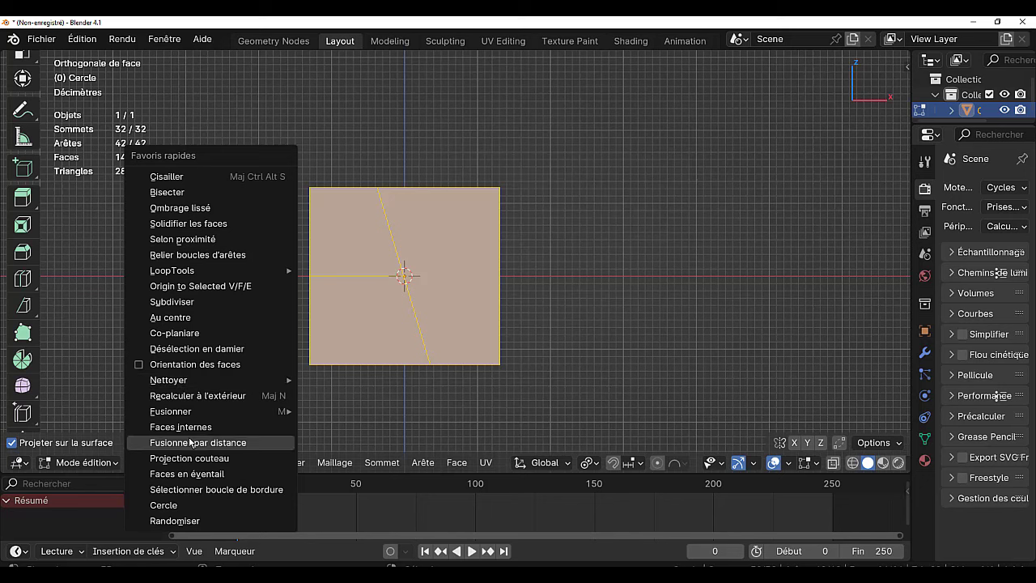
{"action": "left_click", "coordinate": [170, 194]}
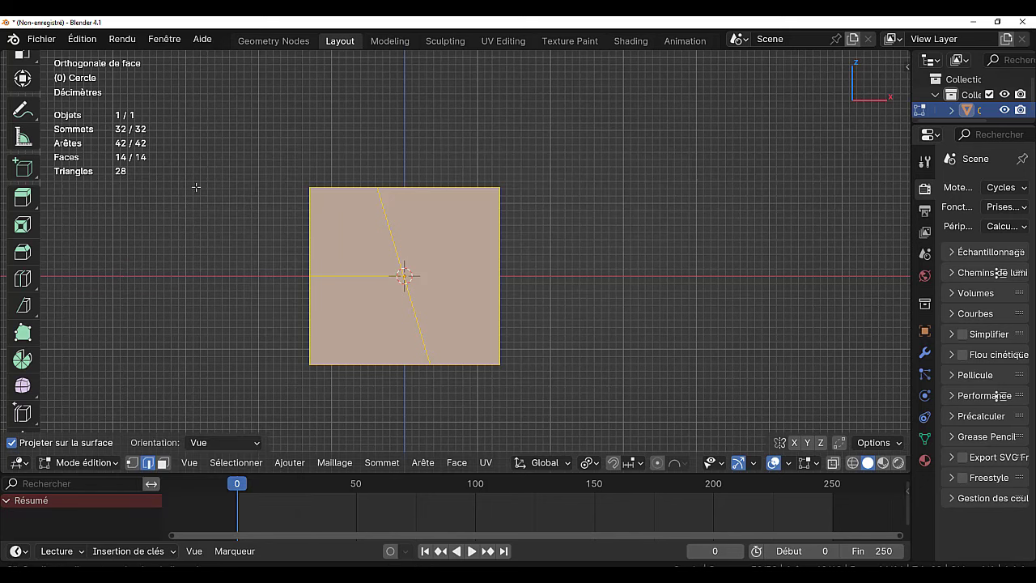
{"action": "left_click_drag", "start_coordinate": [196, 163], "coordinate": [716, 349]}
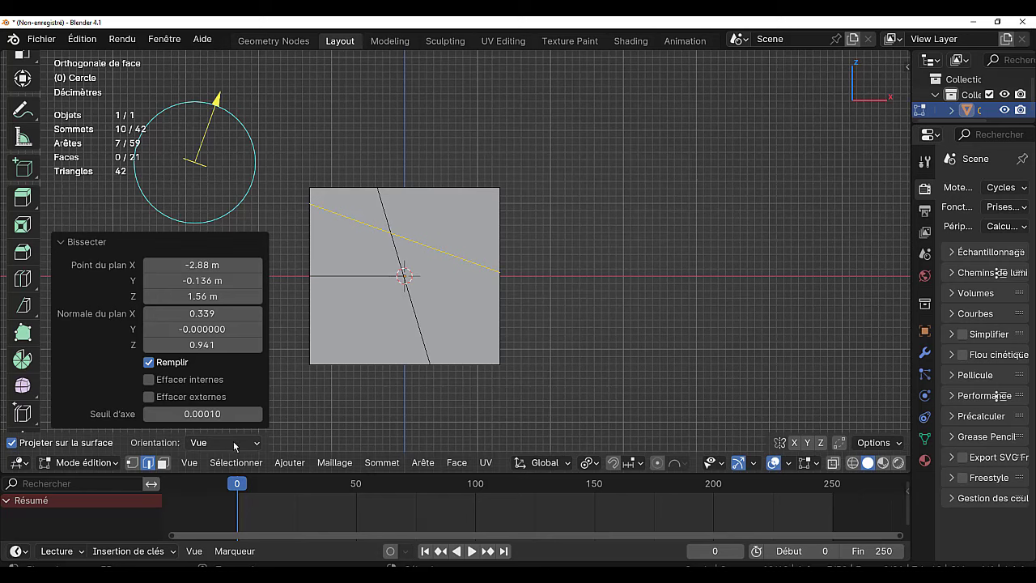
{"action": "middle_click_drag", "start_coordinate": [731, 317], "coordinate": [685, 341]}
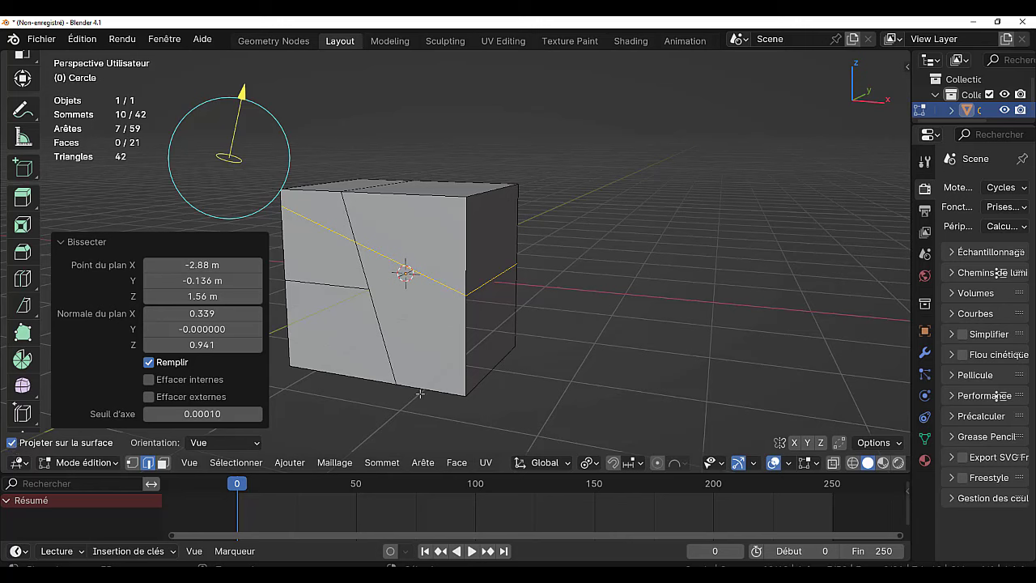
{"action": "key", "text": "v"}
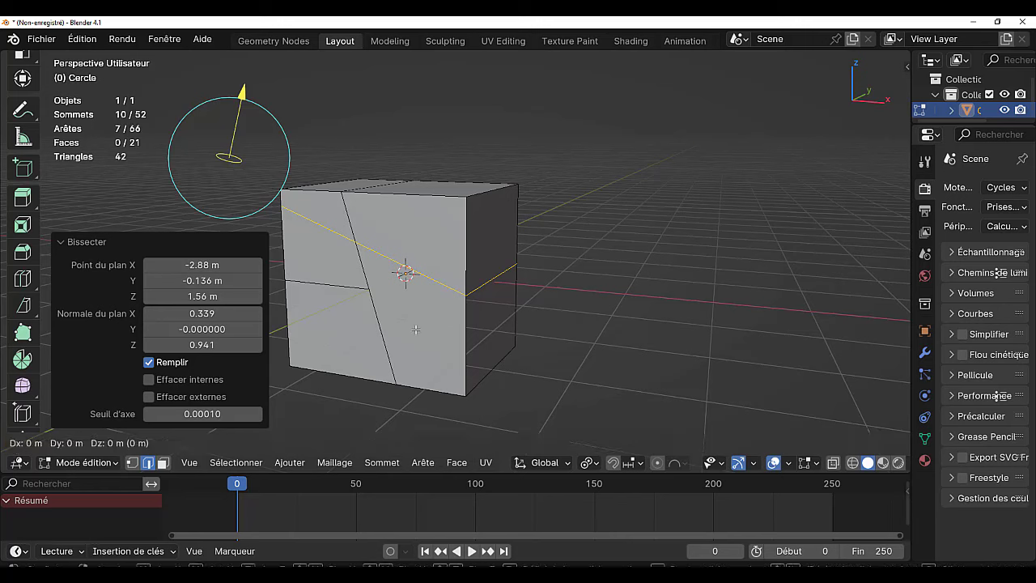
{"action": "left_click", "coordinate": [415, 330]}
{"action": "left_click", "coordinate": [428, 237]}
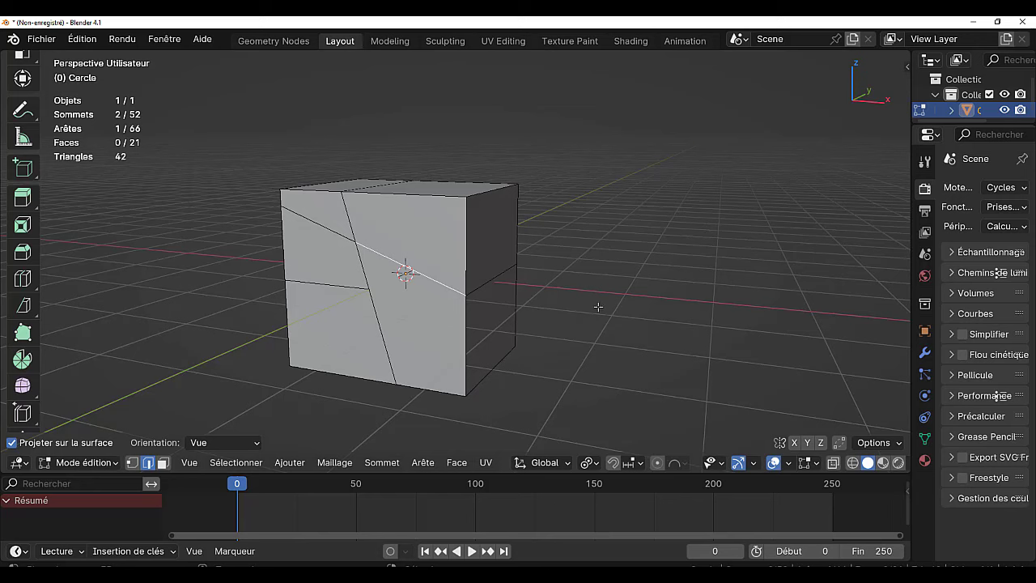
Select the piece linked to the bisect cut, move it up and right, then undo the move
{"action": "key", "text": "ctrl+z"}
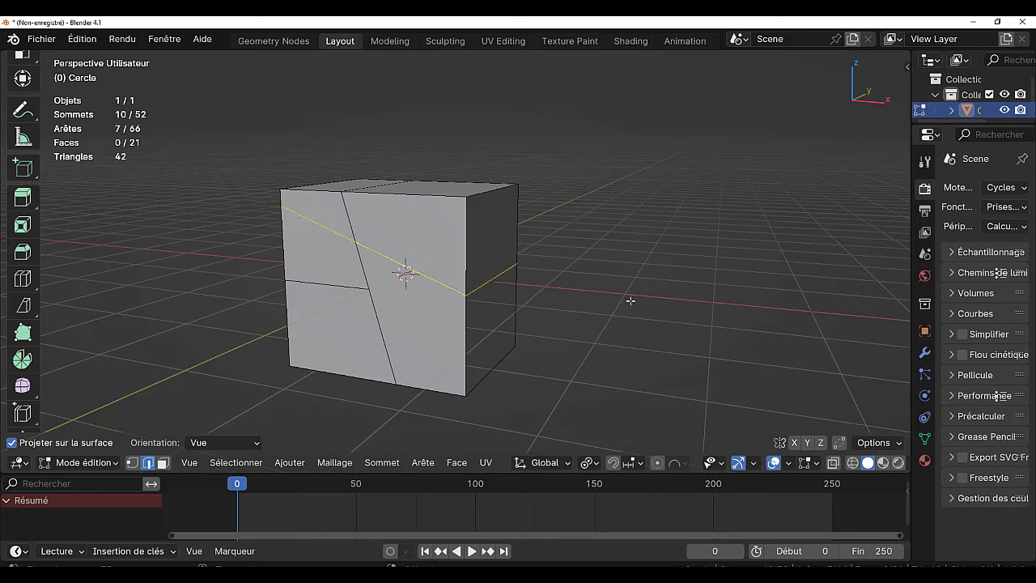
{"action": "key", "text": "ctrl+l"}
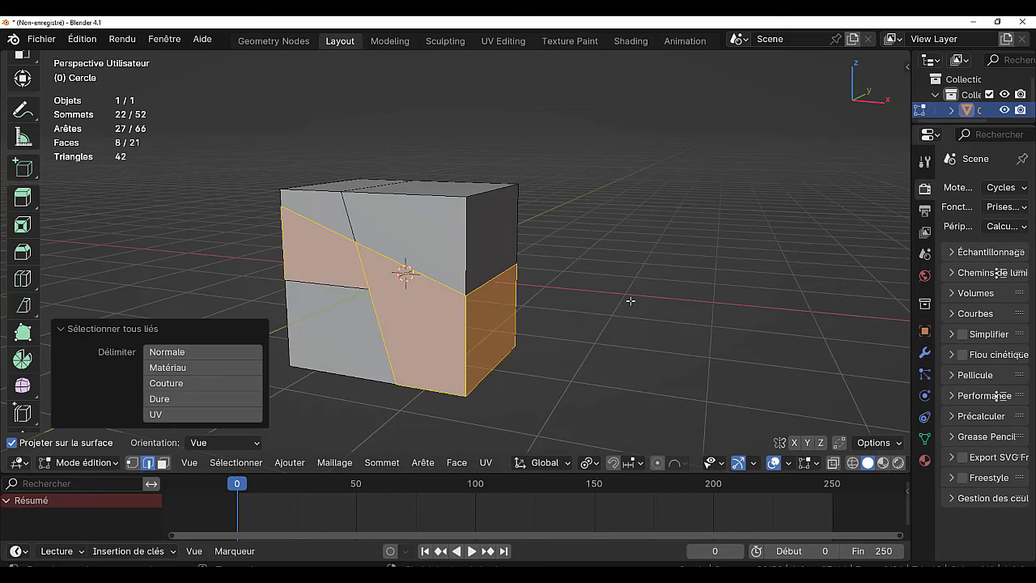
{"action": "key", "text": "a"}
{"action": "middle_click_drag", "start_coordinate": [429, 336], "coordinate": [457, 352]}
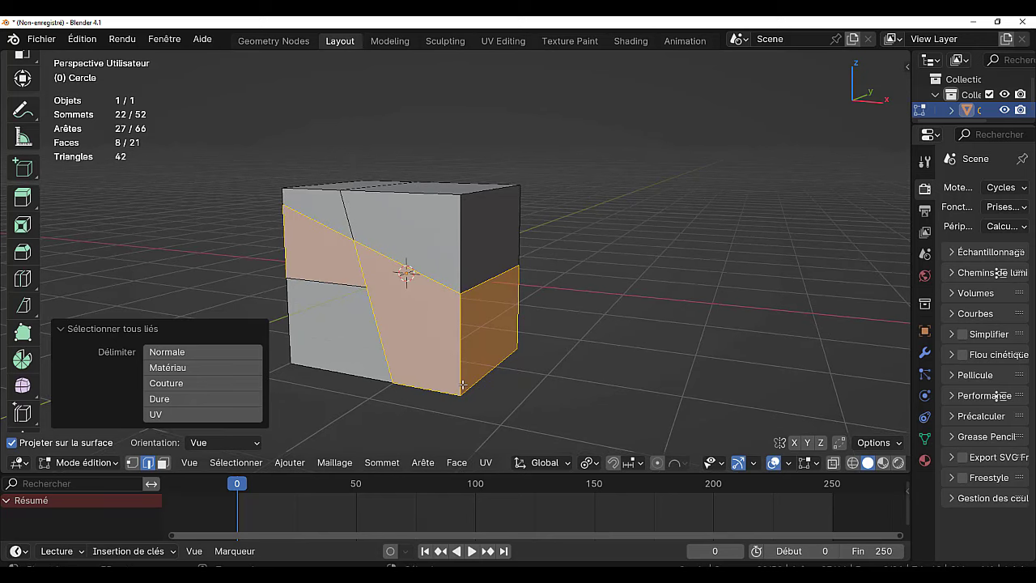
{"action": "key", "text": "g"}
{"action": "left_click", "coordinate": [695, 315]}
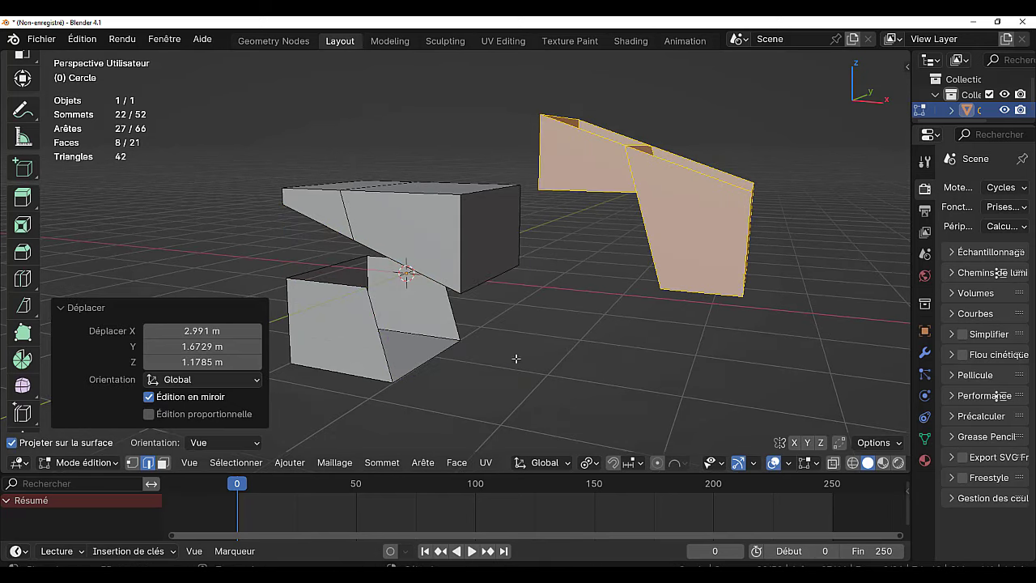
{"action": "middle_click_drag", "start_coordinate": [516, 359], "coordinate": [623, 364]}
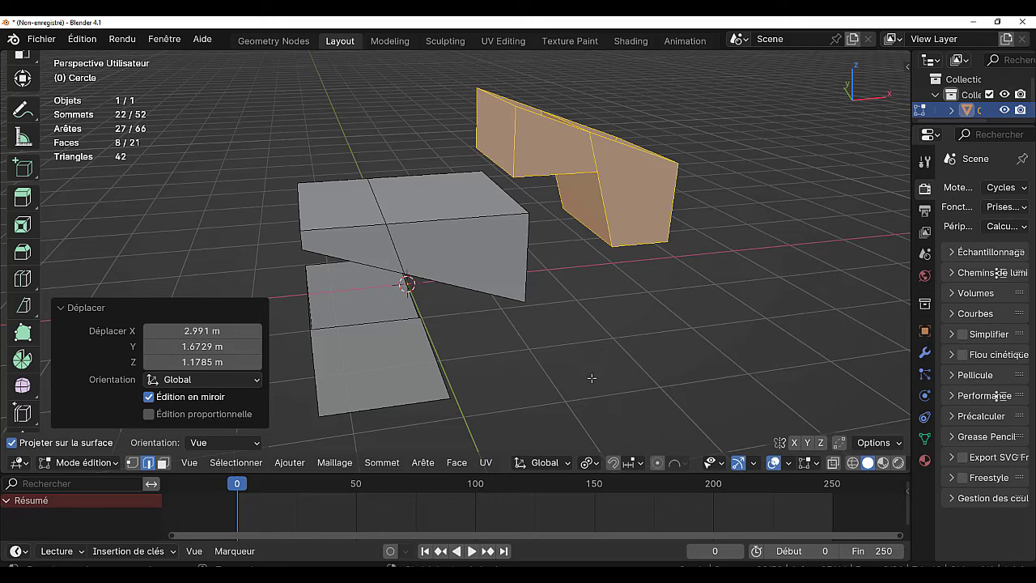
{"action": "key", "text": "ctrl+z"}
Leave Edit Mode and delete the cut-up cube
{"action": "key", "text": "Tab"}
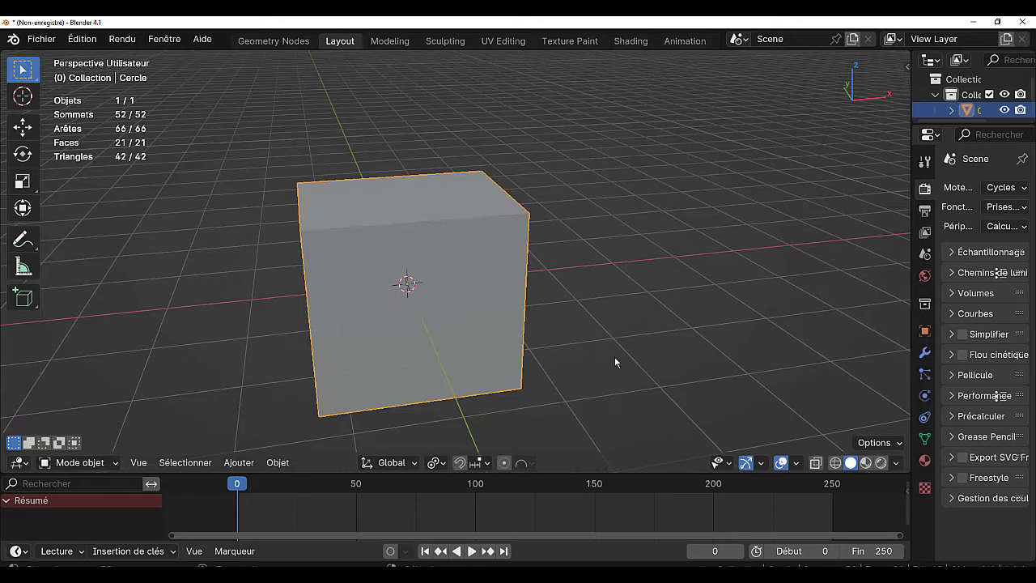
{"action": "mouse_move", "coordinate": [615, 357]}
{"action": "middle_mouse_down"}
{"action": "mouse_move", "coordinate": [543, 335]}
{"action": "mouse_move", "coordinate": [559, 337]}
{"action": "middle_mouse_up"}
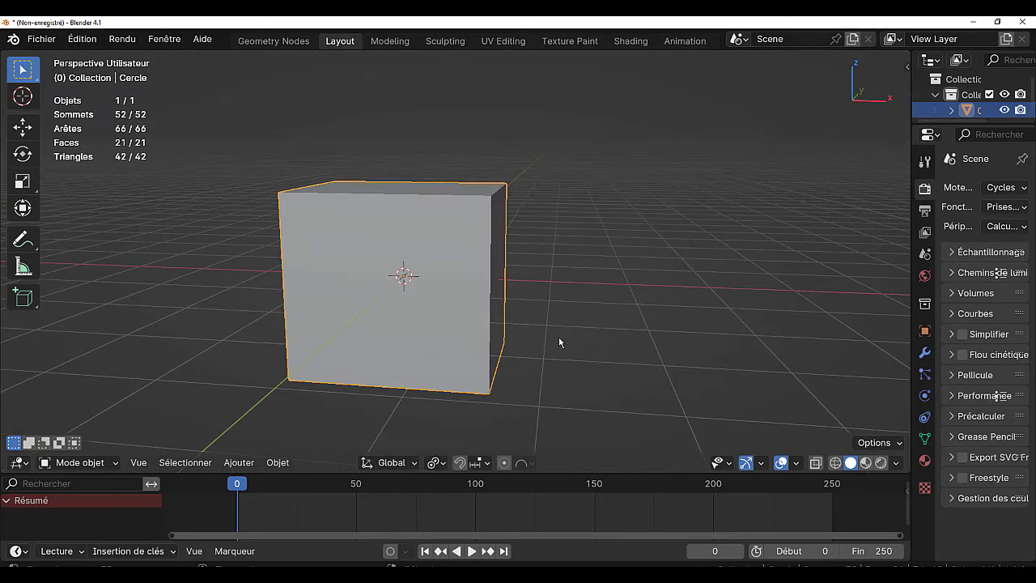
{"action": "key", "text": "x"}
{"action": "left_click", "coordinate": [400, 308]}
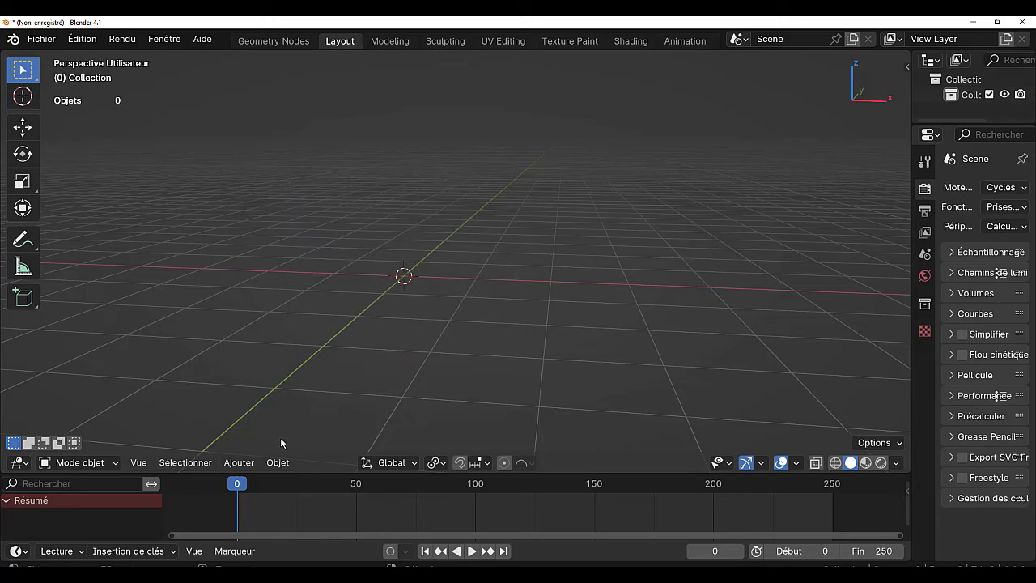
Add a new mesh cube and enter Edit Mode on it in front view
{"action": "left_click", "coordinate": [239, 462]}
{"action": "mouse_move", "coordinate": [292, 156]}
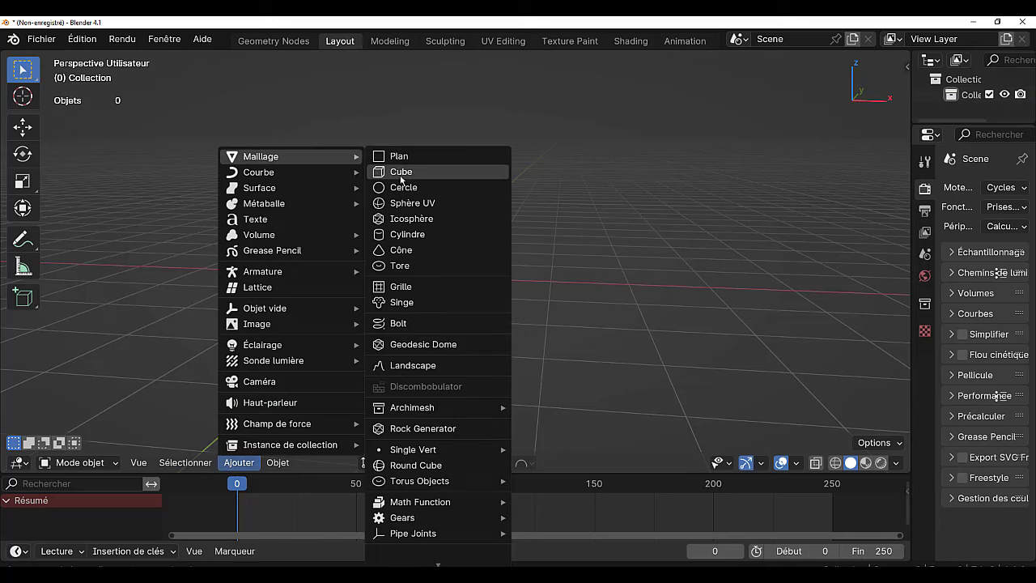
{"action": "left_click", "coordinate": [401, 179]}
{"action": "key", "text": "Tab"}
{"action": "scroll", "coordinate": [519, 312], "scroll_direction": "up", "scroll_amount": 3}
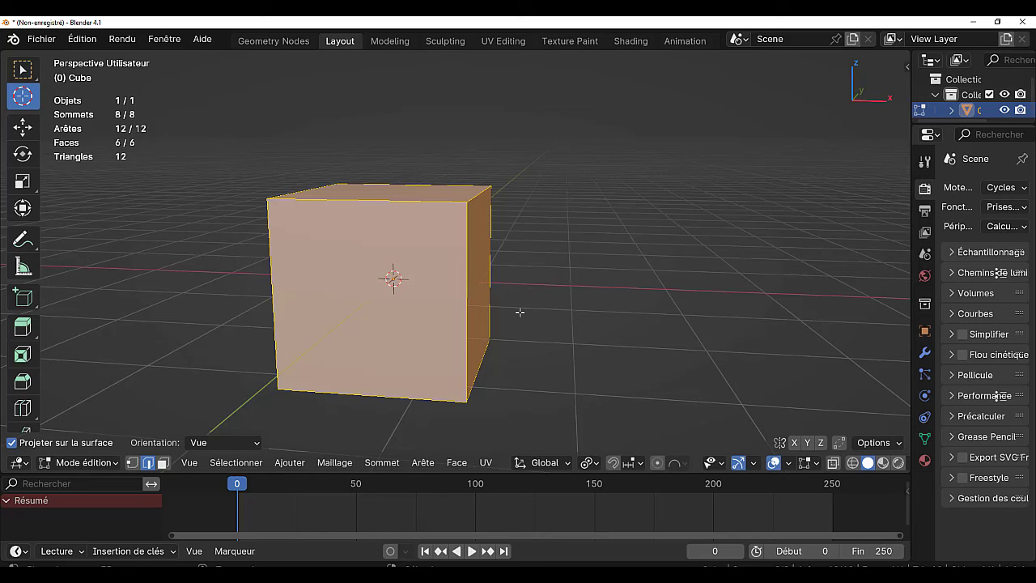
{"action": "key", "text": "KP_1"}
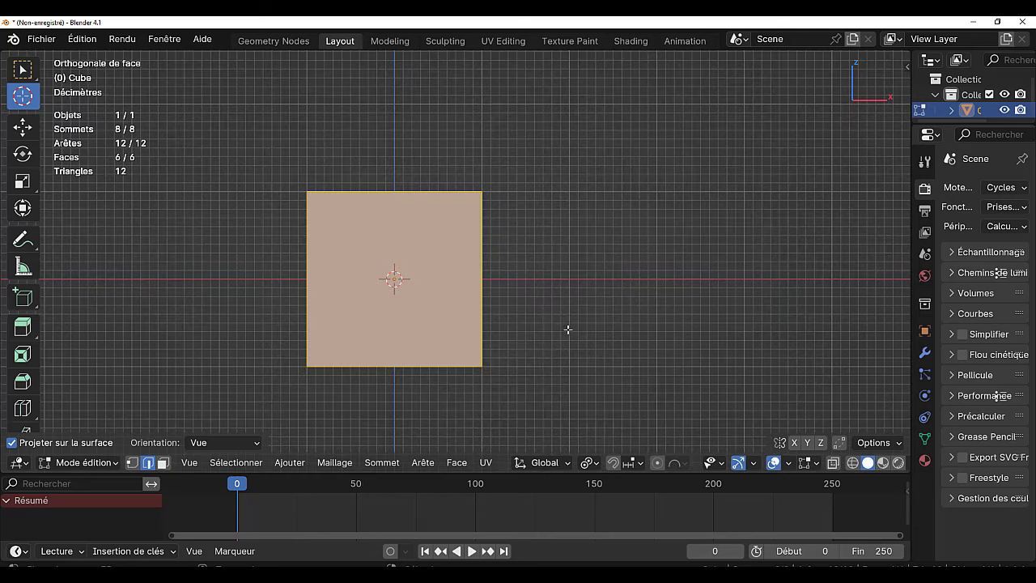
Recentre and select all of the new cube, then make Knife the active cutting tool
{"action": "scroll", "coordinate": [567, 326], "scroll_direction": "up", "scroll_amount": 2}
{"action": "middle_click_drag", "start_coordinate": [545, 338], "coordinate": [607, 319], "text": "shift"}
{"action": "key", "text": "a"}
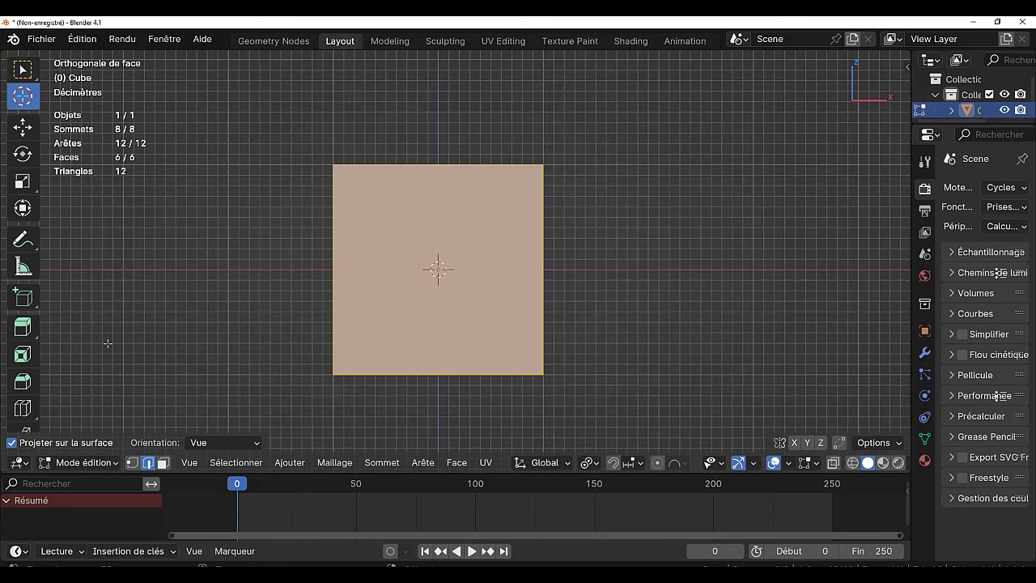
{"action": "scroll", "coordinate": [32, 409], "scroll_direction": "down", "scroll_amount": 4}
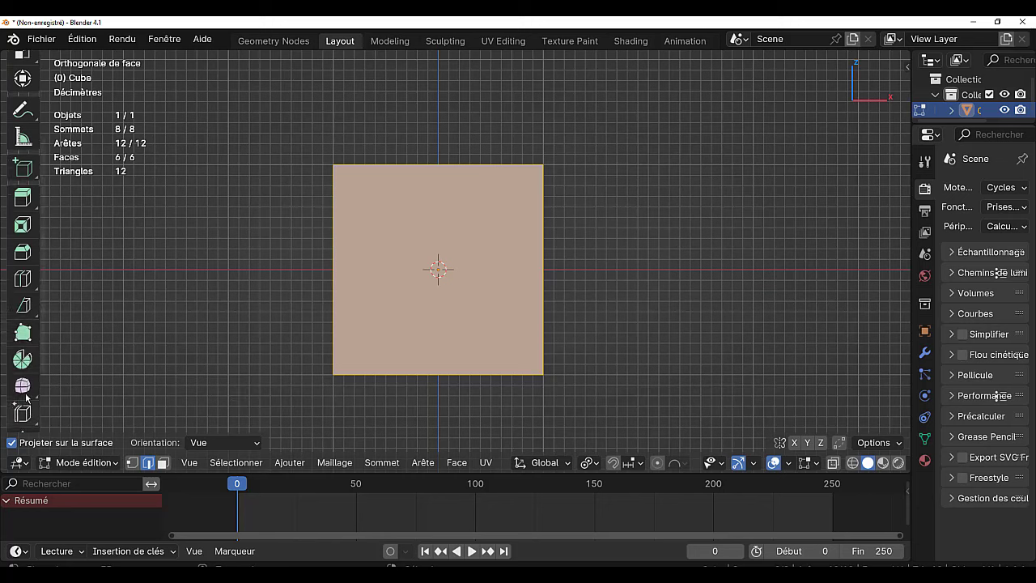
{"action": "left_click", "coordinate": [23, 307]}
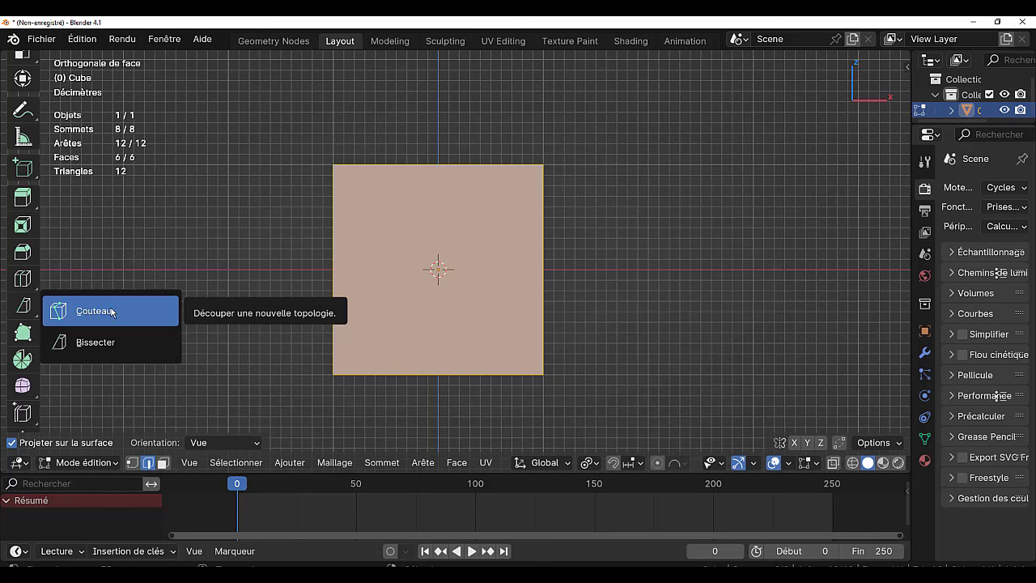
{"action": "left_click", "coordinate": [111, 312]}
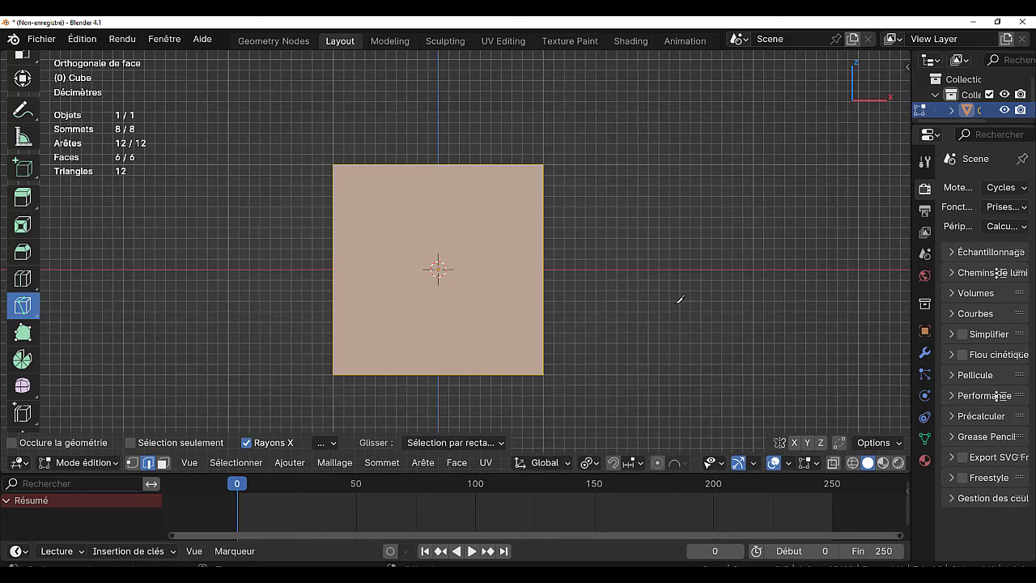
Orbit to perspective, briefly try the Transform tool, and preview four horizontal loop cuts
{"action": "middle_click_drag", "start_coordinate": [679, 299], "coordinate": [499, 301]}
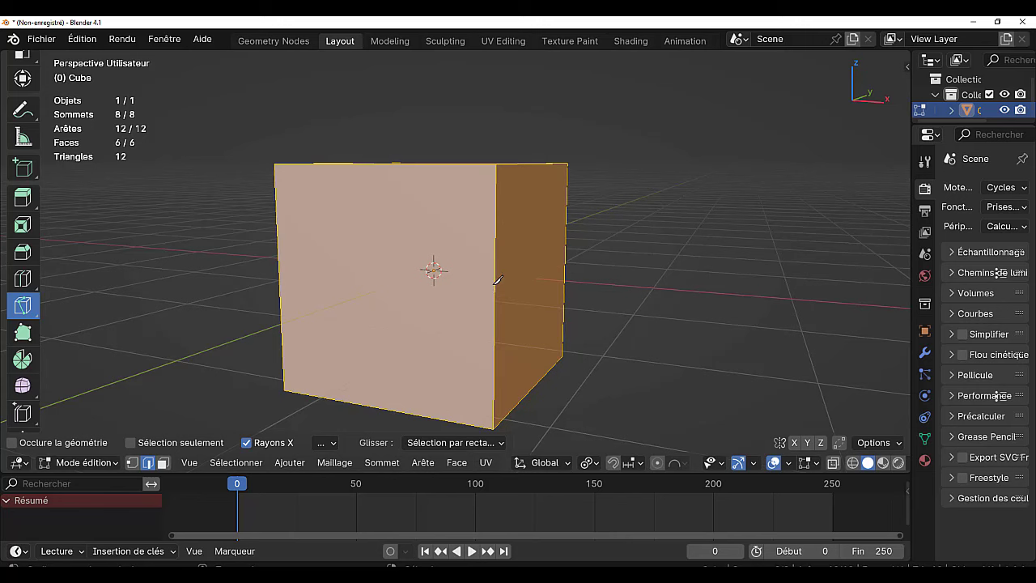
{"action": "left_click", "coordinate": [23, 78]}
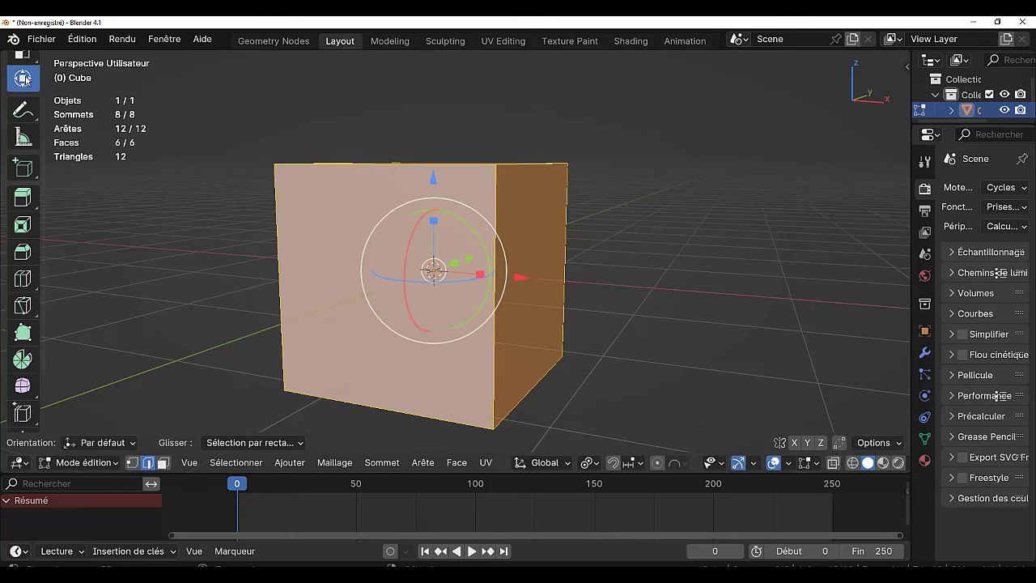
{"action": "scroll", "coordinate": [25, 78], "scroll_direction": "up", "scroll_amount": 3}
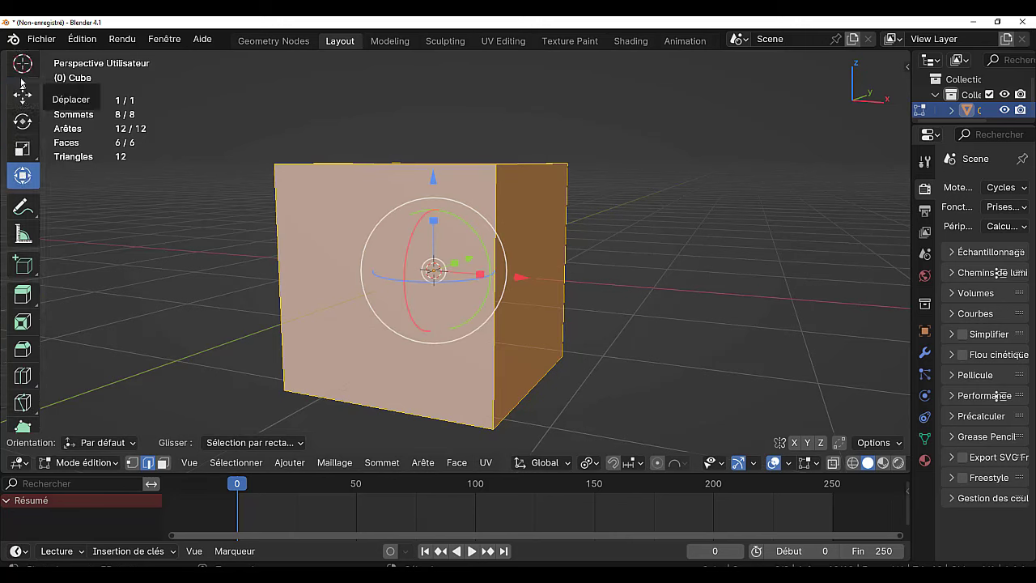
{"action": "left_click", "coordinate": [22, 63]}
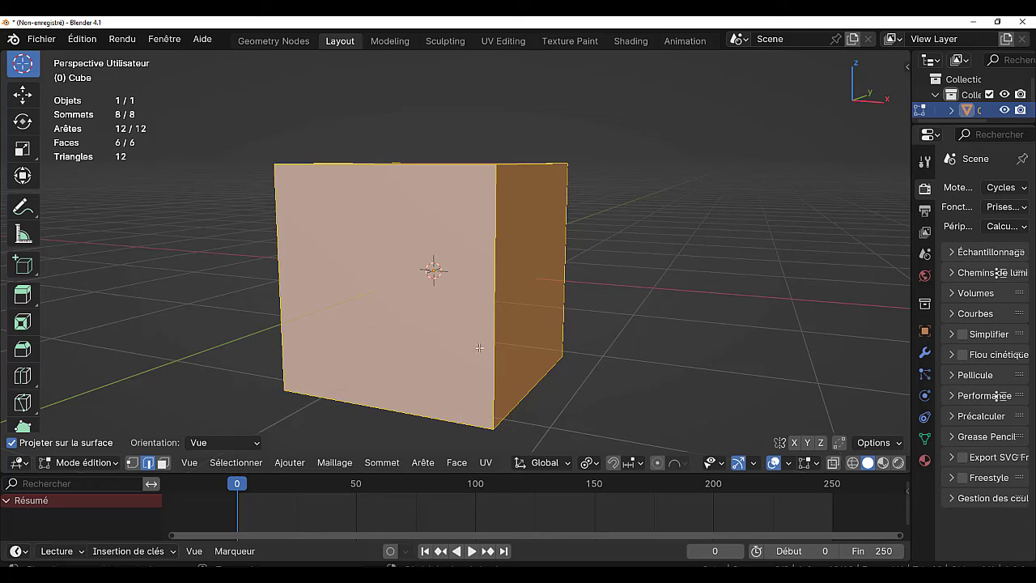
{"action": "key", "text": "ctrl+r"}
{"action": "scroll", "coordinate": [479, 348], "scroll_direction": "up", "scroll_amount": 3}
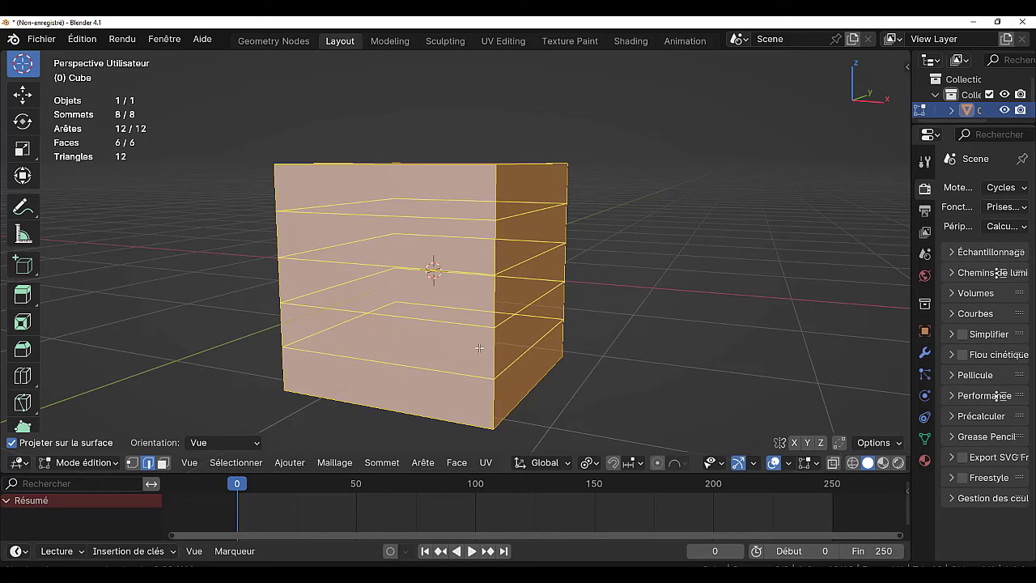
Commit the four evenly spaced horizontal loop cuts and rip the mesh along them
{"action": "left_click", "coordinate": [479, 348]}
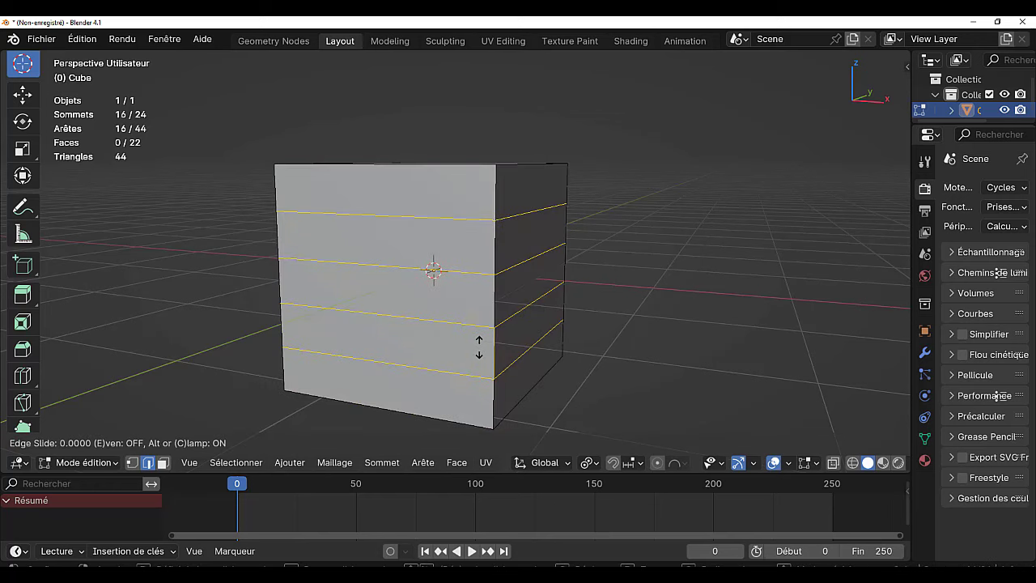
{"action": "right_click", "coordinate": [479, 347]}
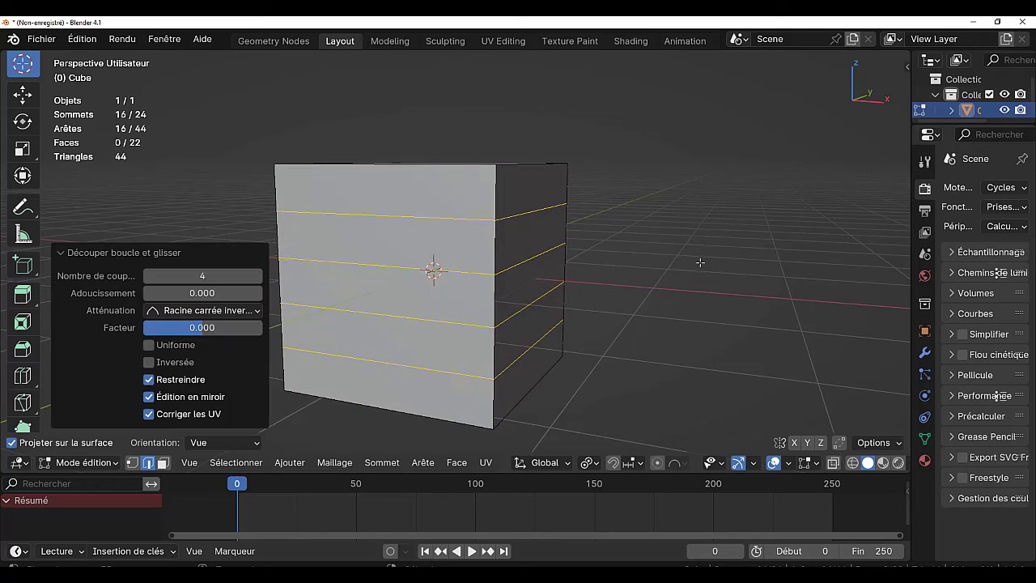
{"action": "key", "text": "shift+d"}
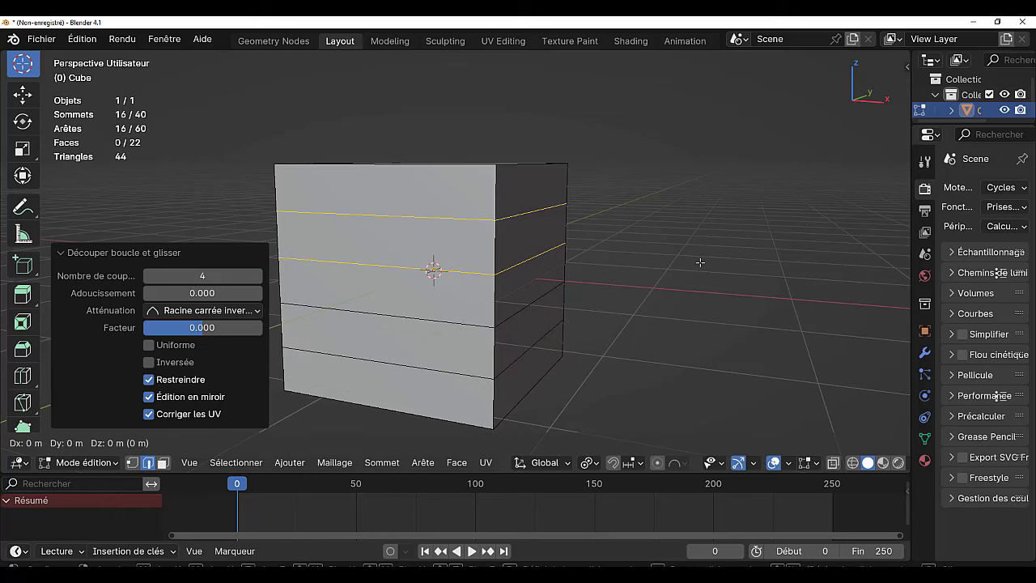
{"action": "right_click", "coordinate": [522, 298]}
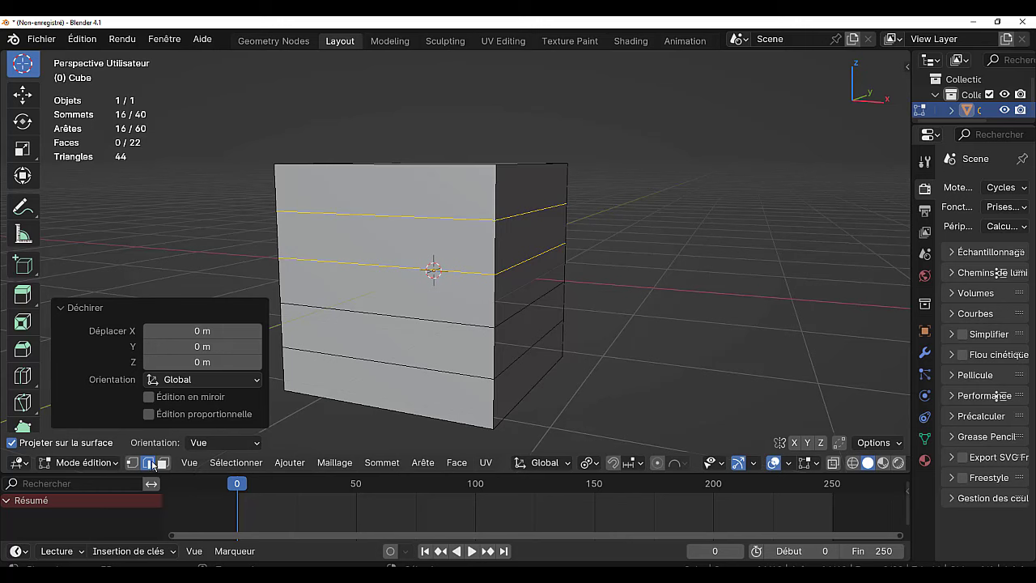
In face select mode, pick the fourth and second bands and test pulling each out
{"action": "left_click", "coordinate": [162, 464]}
{"action": "left_click", "coordinate": [496, 305], "text": "alt"}
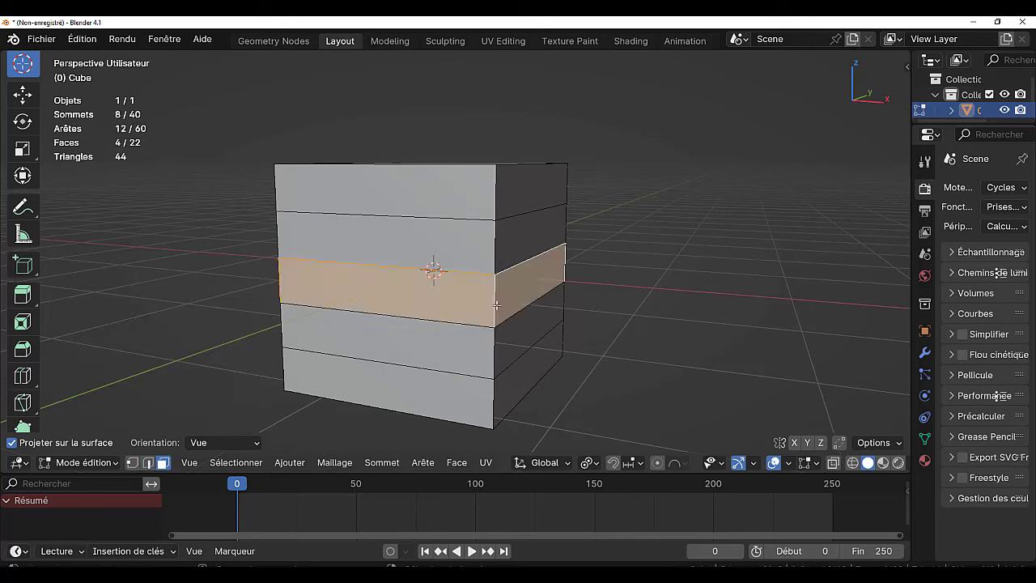
{"action": "left_click", "coordinate": [496, 260], "text": "alt"}
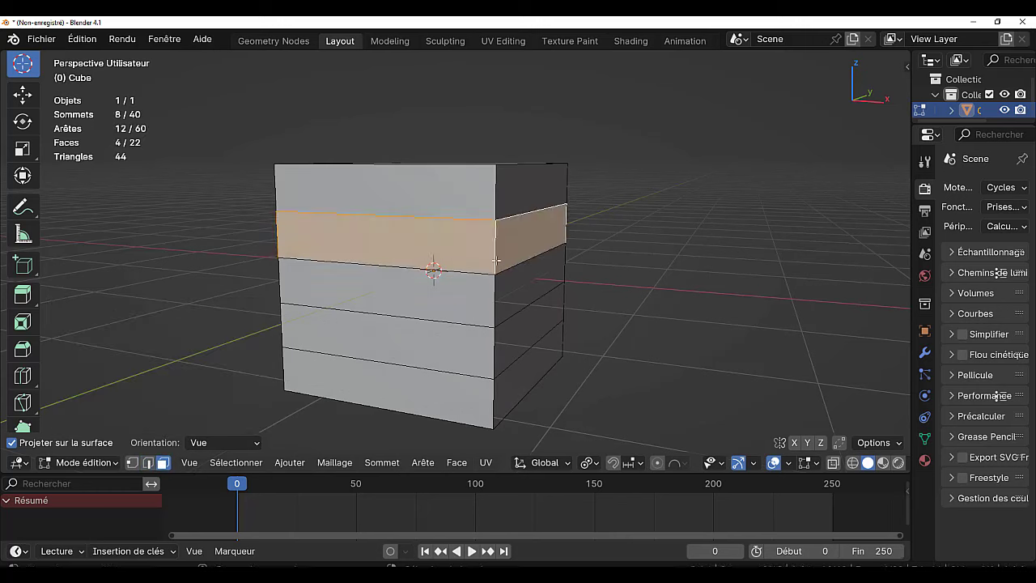
{"action": "left_click", "coordinate": [493, 341], "text": "alt"}
{"action": "key", "text": "g"}
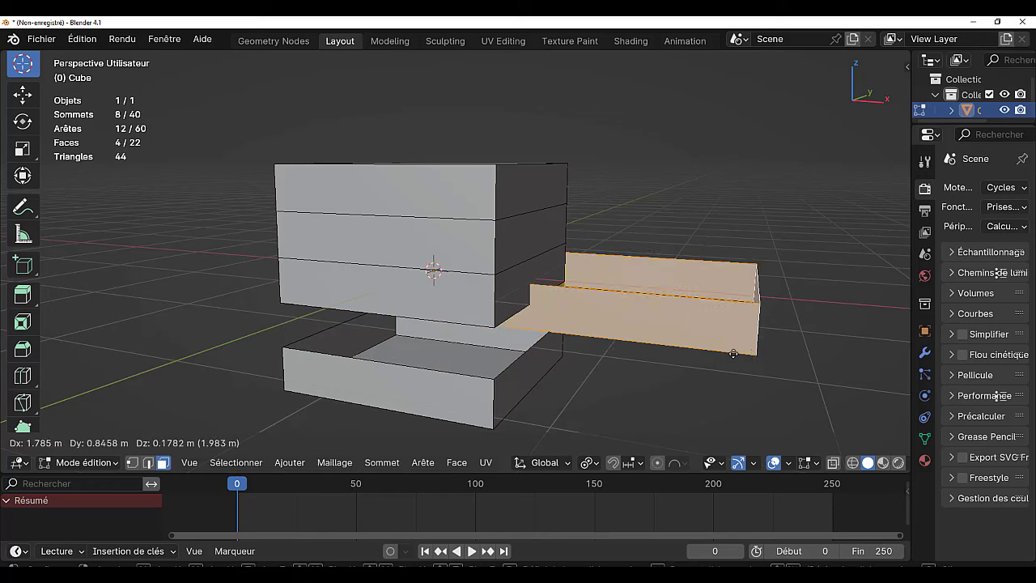
{"action": "key", "text": "Escape"}
{"action": "left_click", "coordinate": [500, 253], "text": "alt"}
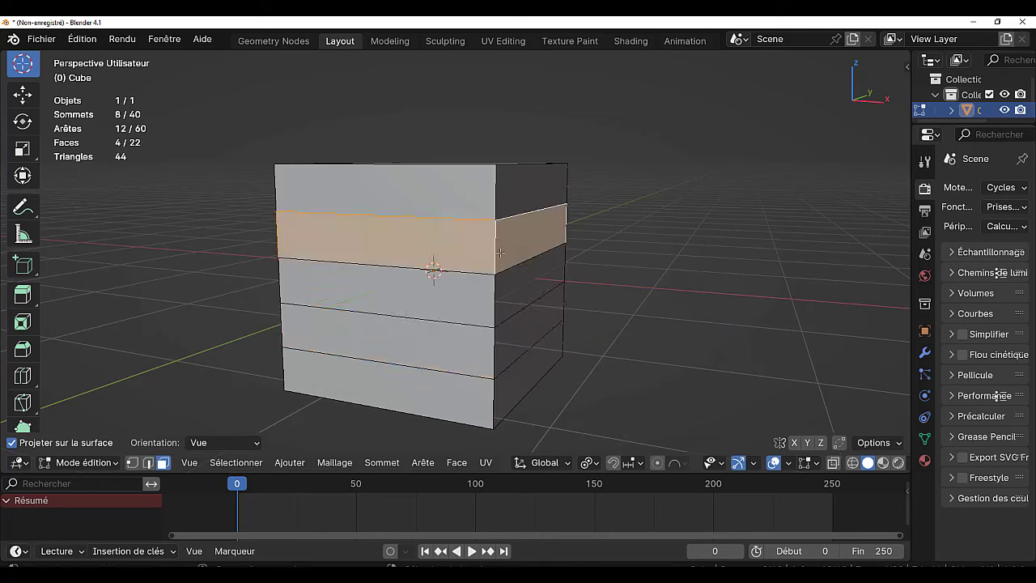
{"action": "key", "text": "g"}
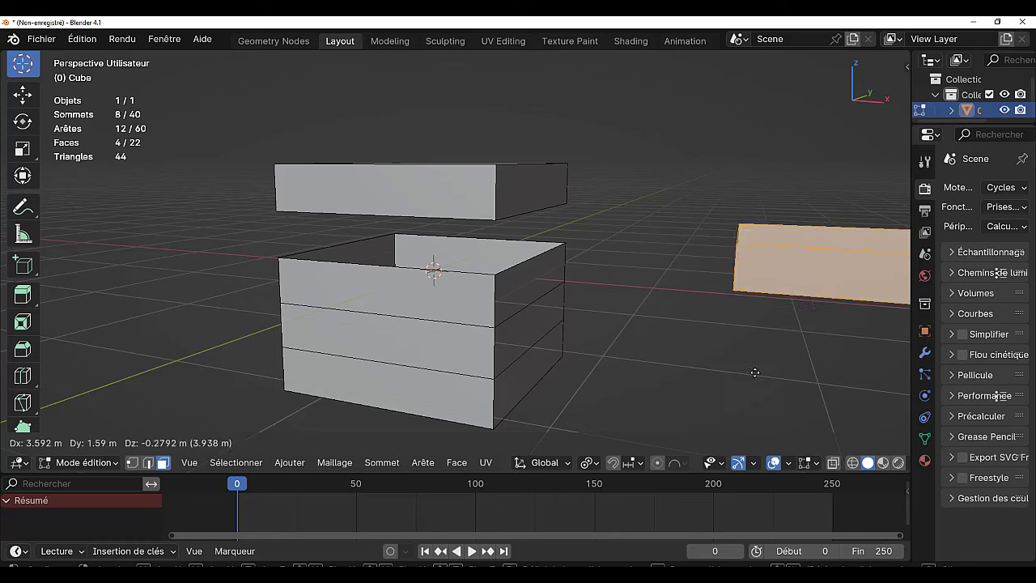
{"action": "key", "text": "Escape"}
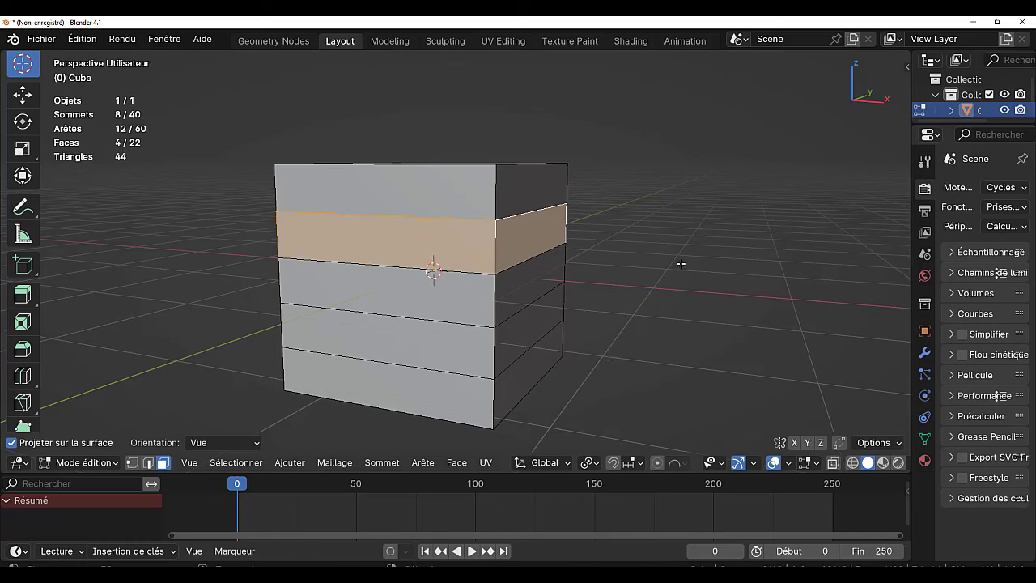
Add a vertical loop cut across the cube's top band and rip it
{"action": "middle_click_drag", "start_coordinate": [649, 252], "coordinate": [475, 260]}
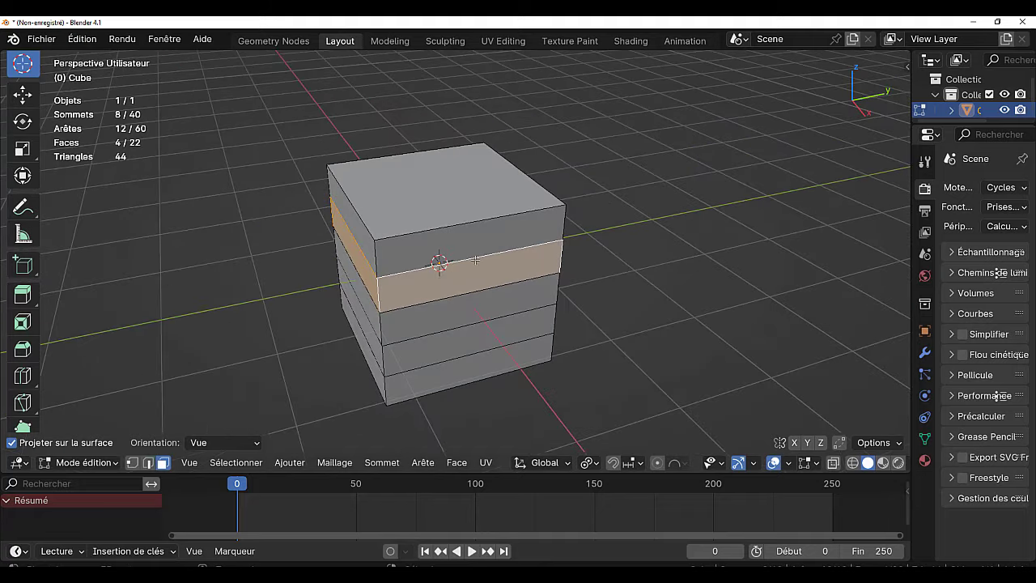
{"action": "key", "text": "ctrl+r"}
{"action": "left_click", "coordinate": [453, 217]}
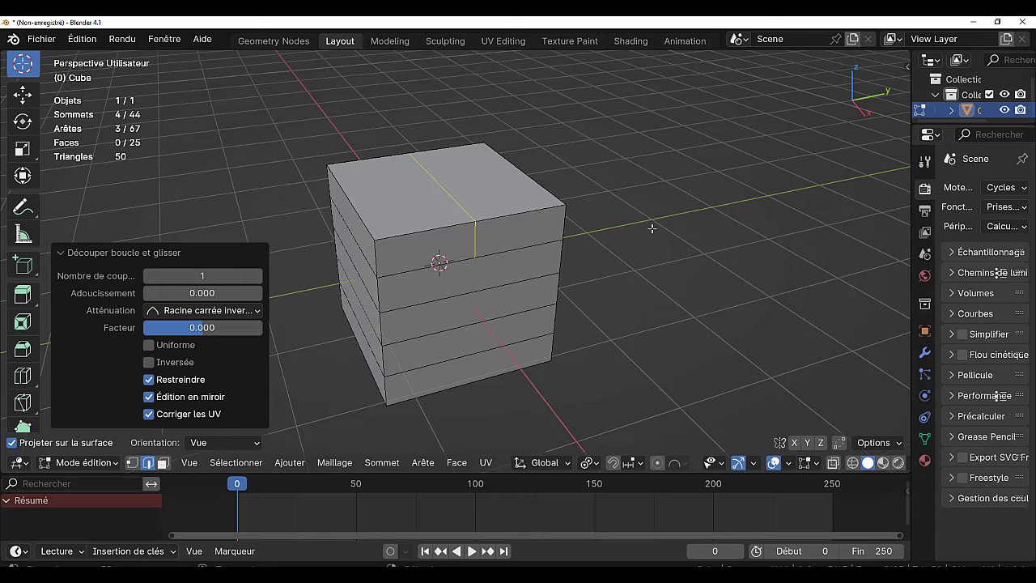
{"action": "key", "text": "v"}
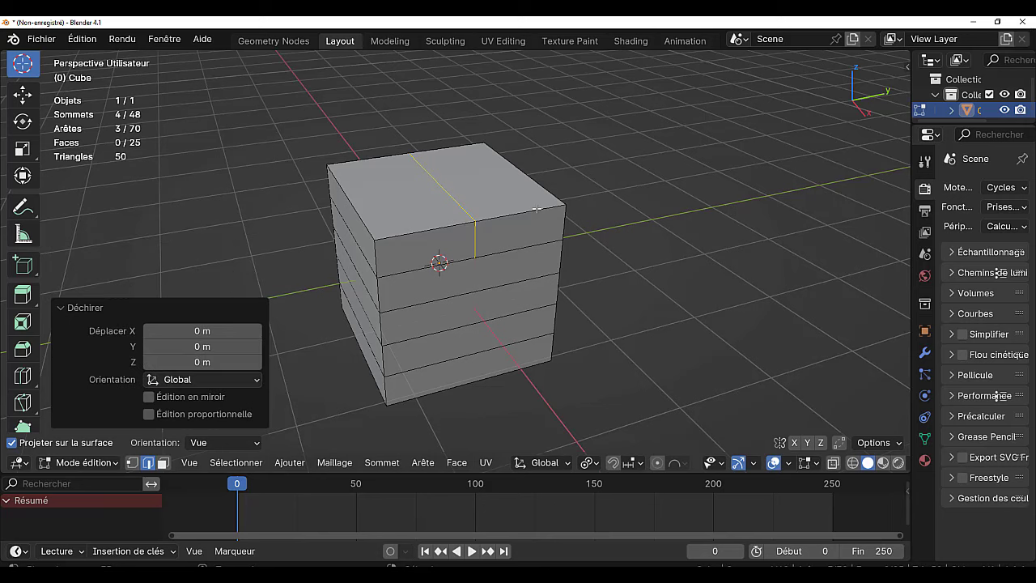
Select the ripped top-right piece, test moving it, deselect, and view from the right
{"action": "left_click", "coordinate": [536, 208]}
{"action": "key", "text": "ctrl+l"}
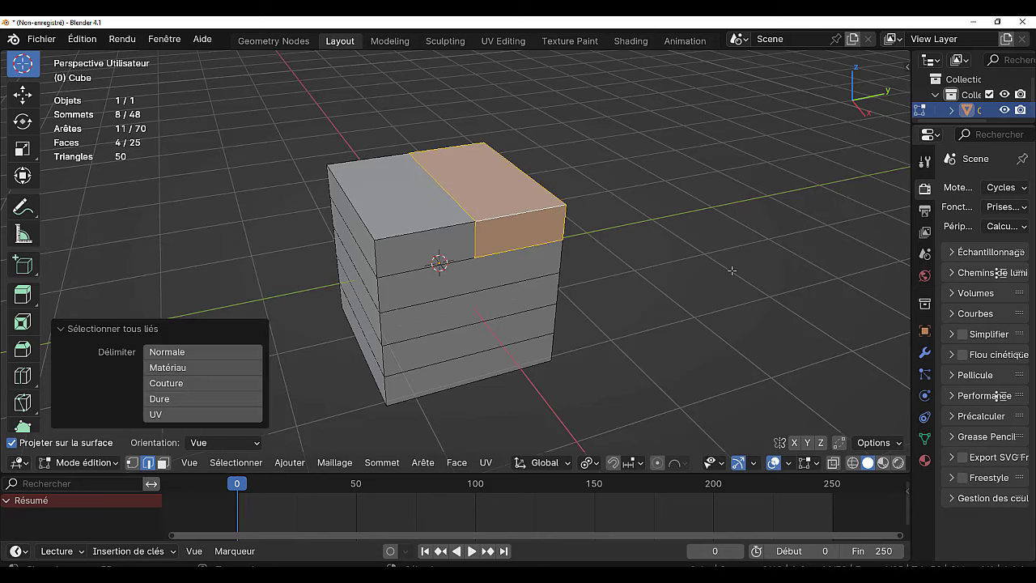
{"action": "key", "text": "g"}
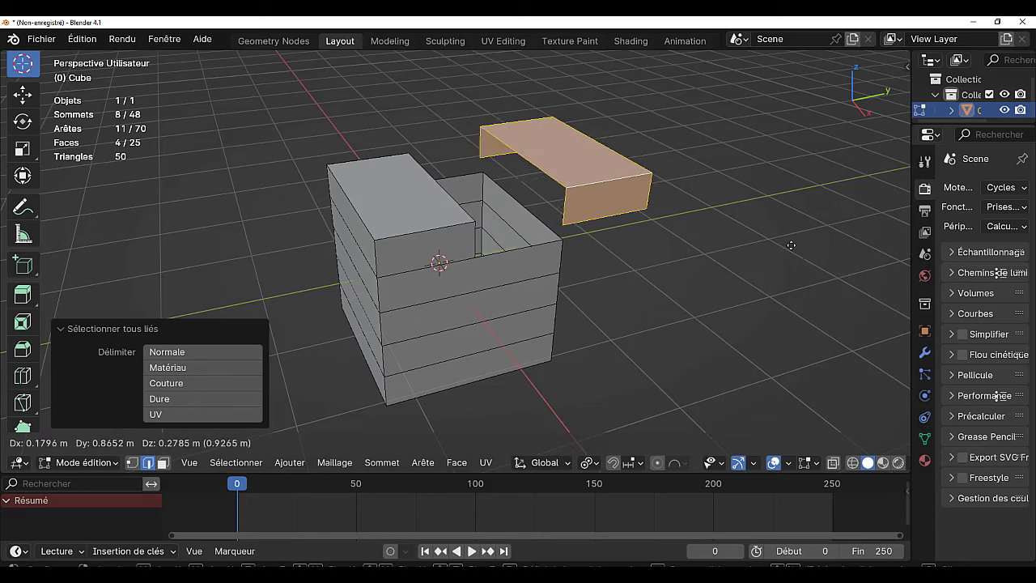
{"action": "right_click", "coordinate": [790, 245]}
{"action": "left_click", "coordinate": [821, 242]}
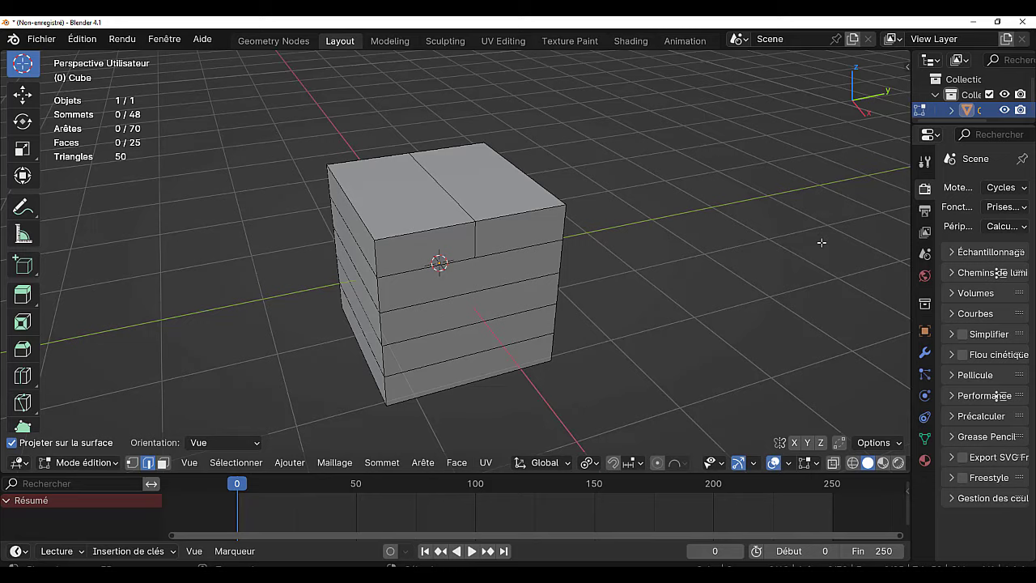
{"action": "key", "text": "KP_3"}
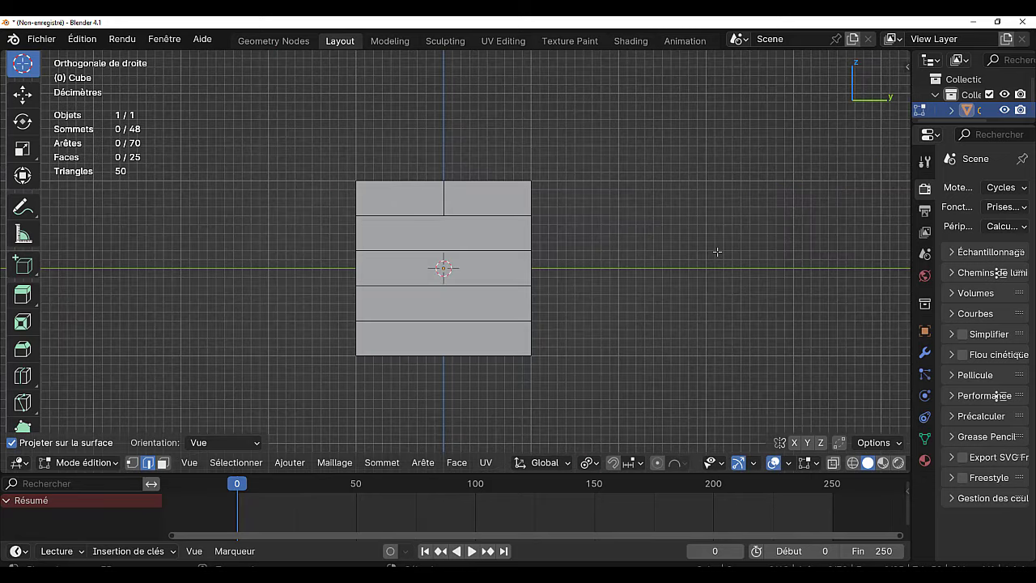
Select the whole mesh and bisect it with a vertical plane via Quick Favorites
{"action": "key", "text": "Tab"}
{"action": "key", "text": "Tab"}
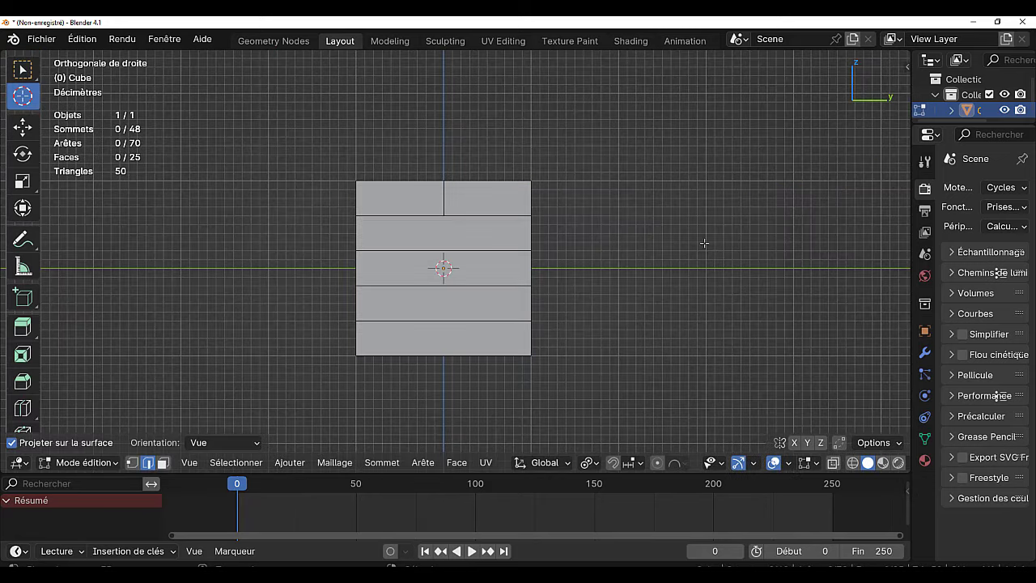
{"action": "key", "text": "a"}
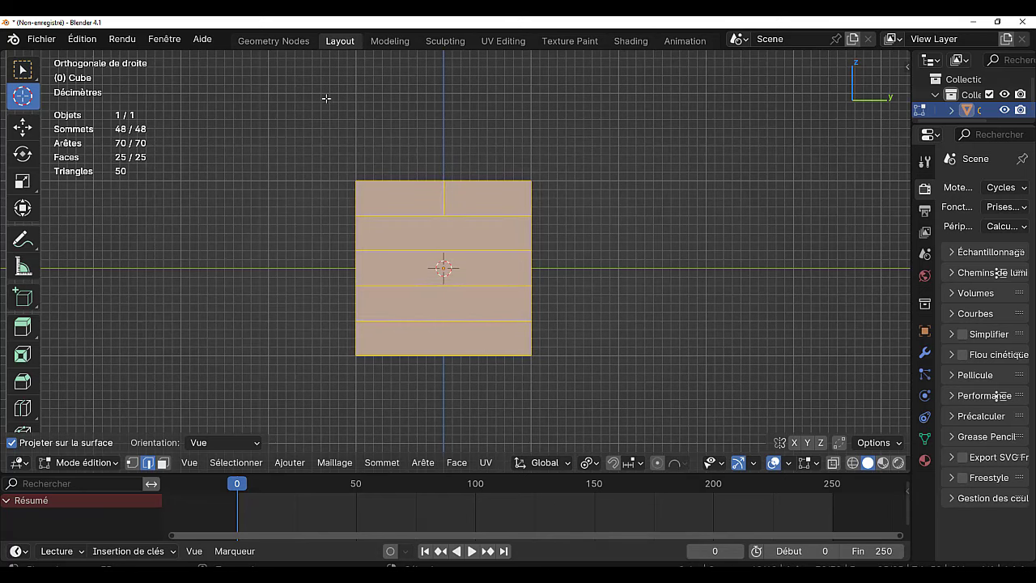
{"action": "key", "text": "q"}
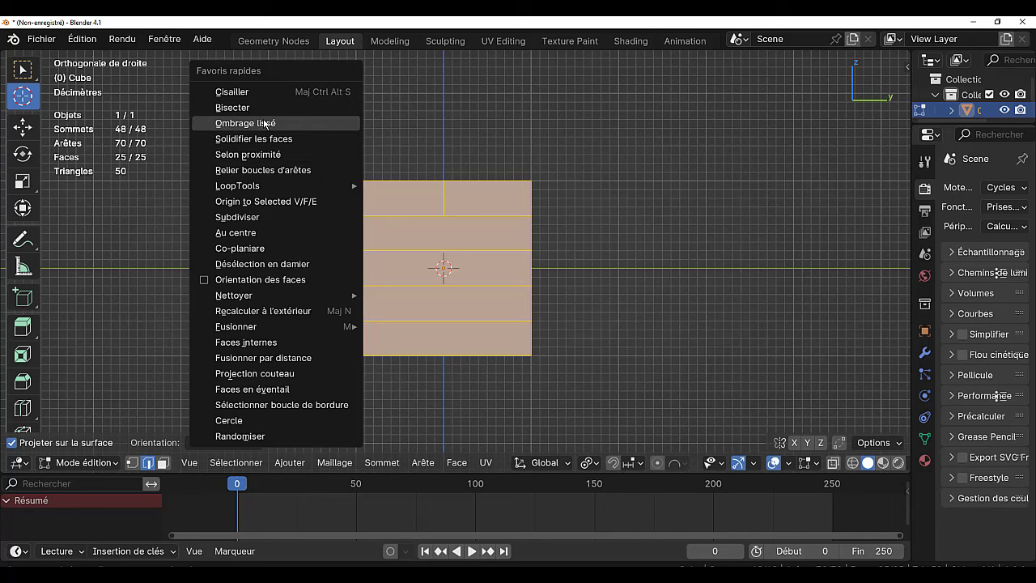
{"action": "left_click", "coordinate": [348, 124]}
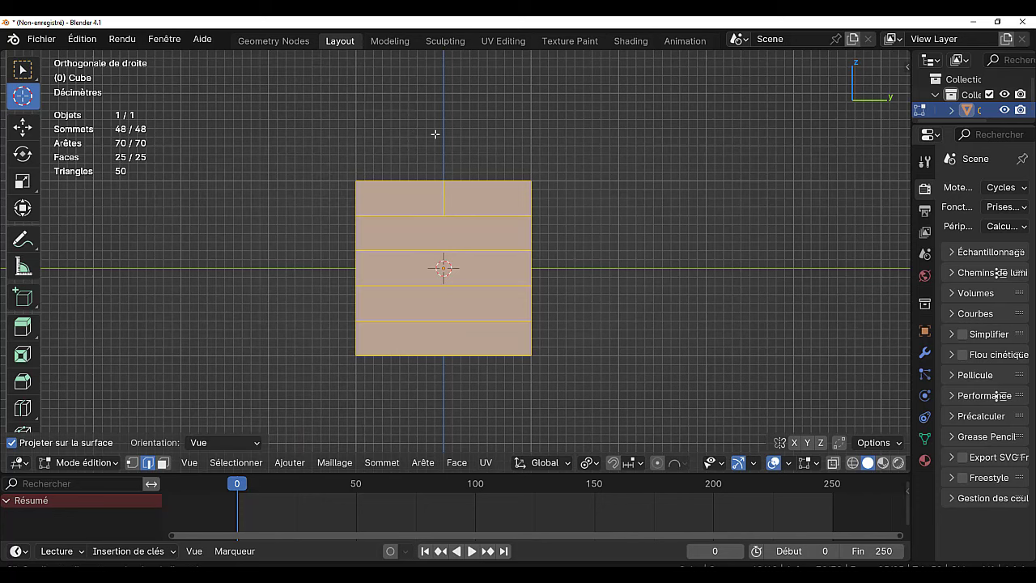
{"action": "left_click_drag", "start_coordinate": [415, 130], "coordinate": [413, 422]}
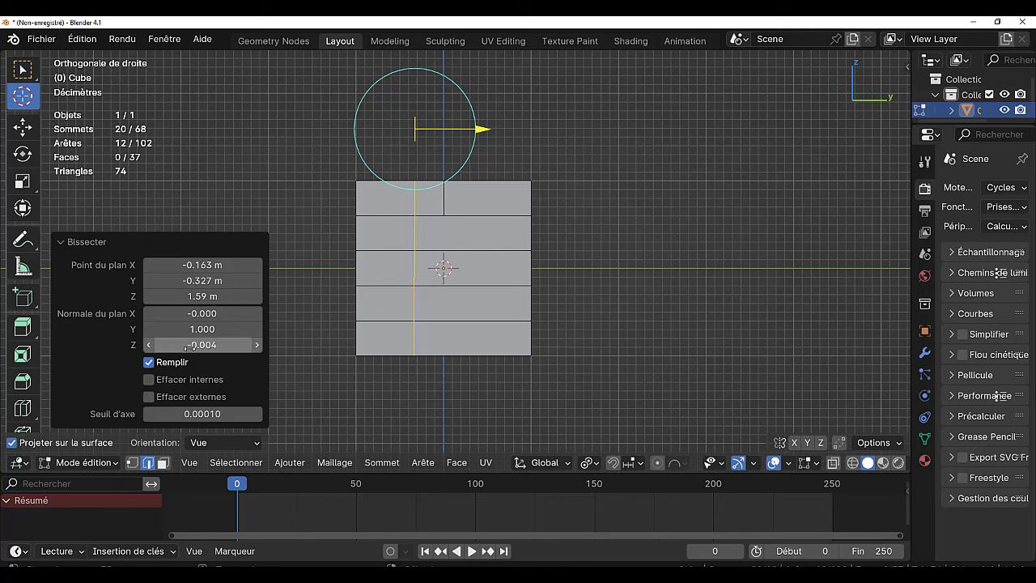
Set the bisect plane normal Z to 0 and rip the mesh along the cut
{"action": "left_click", "coordinate": [174, 344]}
{"action": "type", "text": "0"}
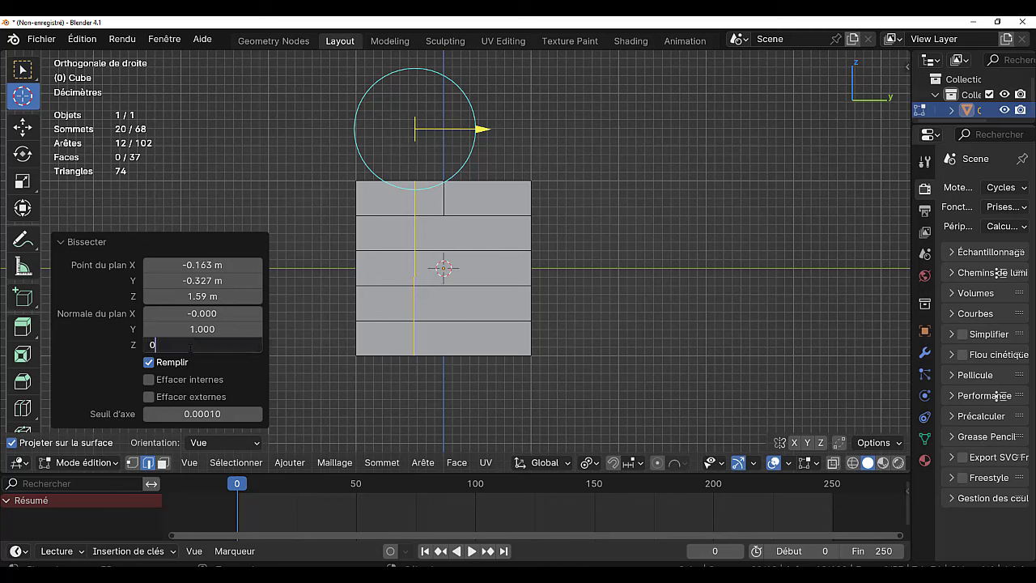
{"action": "key", "text": "Return"}
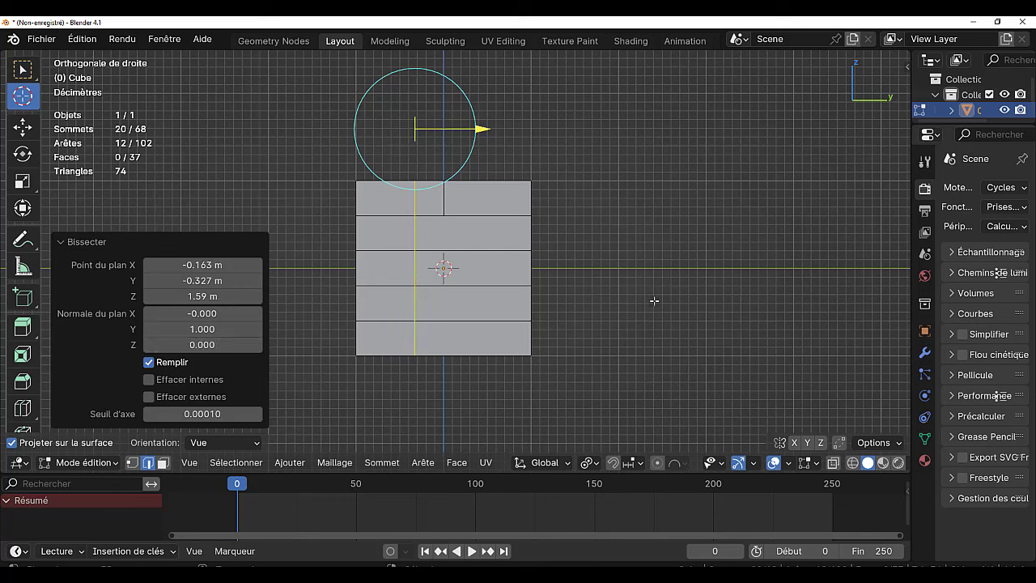
{"action": "key", "text": "shift+d"}
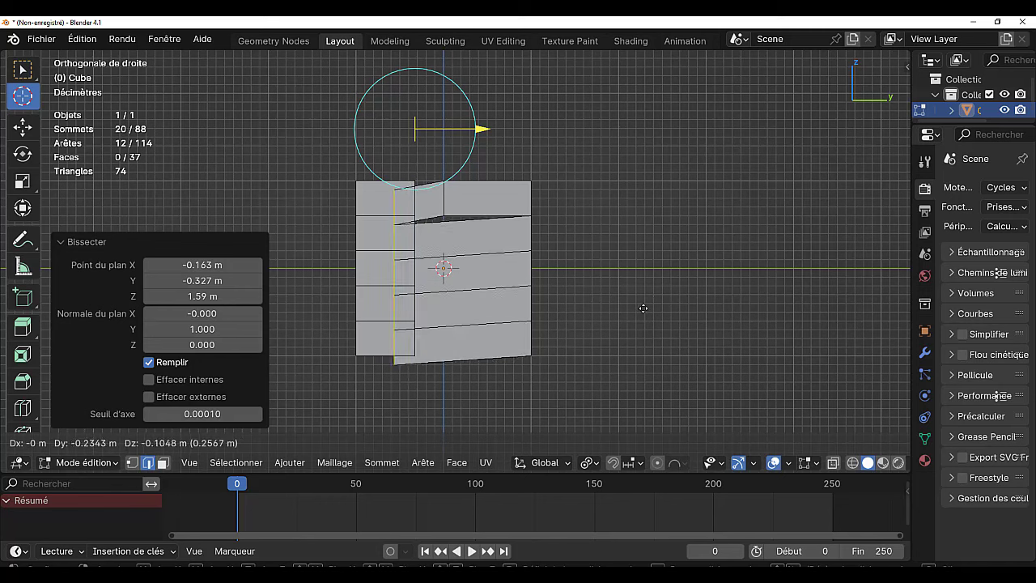
Cancel the rip move, then pull a linked face strip out and return it
{"action": "right_click", "coordinate": [677, 296]}
{"action": "mouse_move", "coordinate": [677, 296]}
{"action": "middle_mouse_down"}
{"action": "mouse_move", "coordinate": [686, 350]}
{"action": "mouse_move", "coordinate": [456, 275]}
{"action": "middle_mouse_up"}
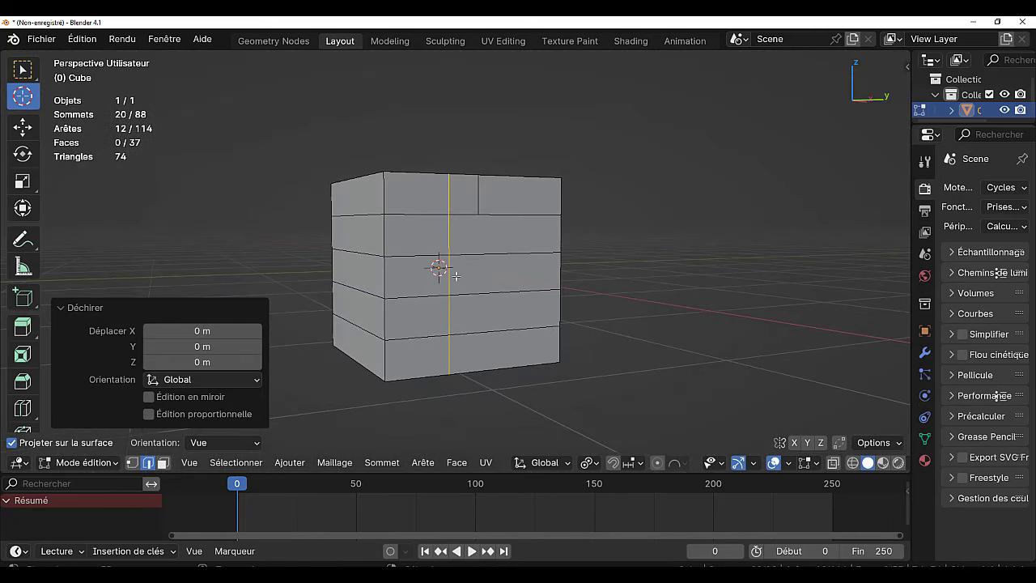
{"action": "left_click", "coordinate": [389, 237]}
{"action": "key", "text": "ctrl+l"}
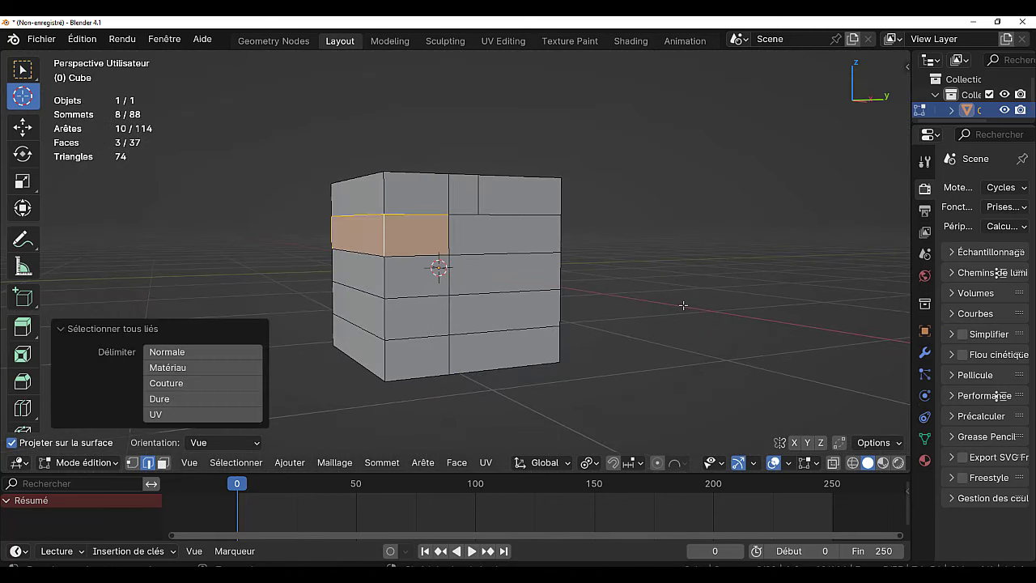
{"action": "key", "text": "g"}
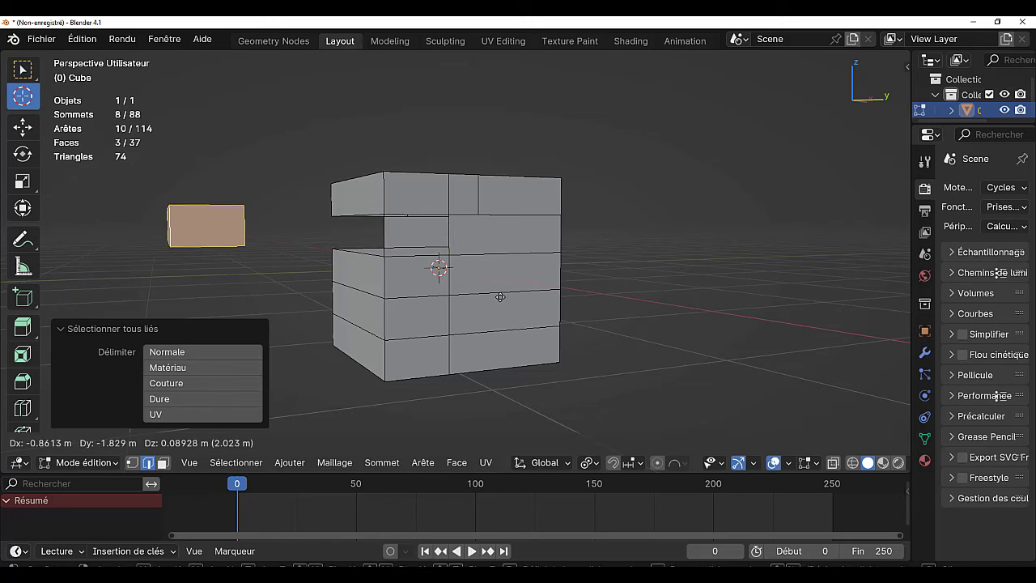
{"action": "right_click", "coordinate": [567, 294]}
Orbit to the cube's left side, pick the Knife tool, then switch to the 3D Cursor tool
{"action": "middle_click_drag", "start_coordinate": [649, 261], "coordinate": [569, 317]}
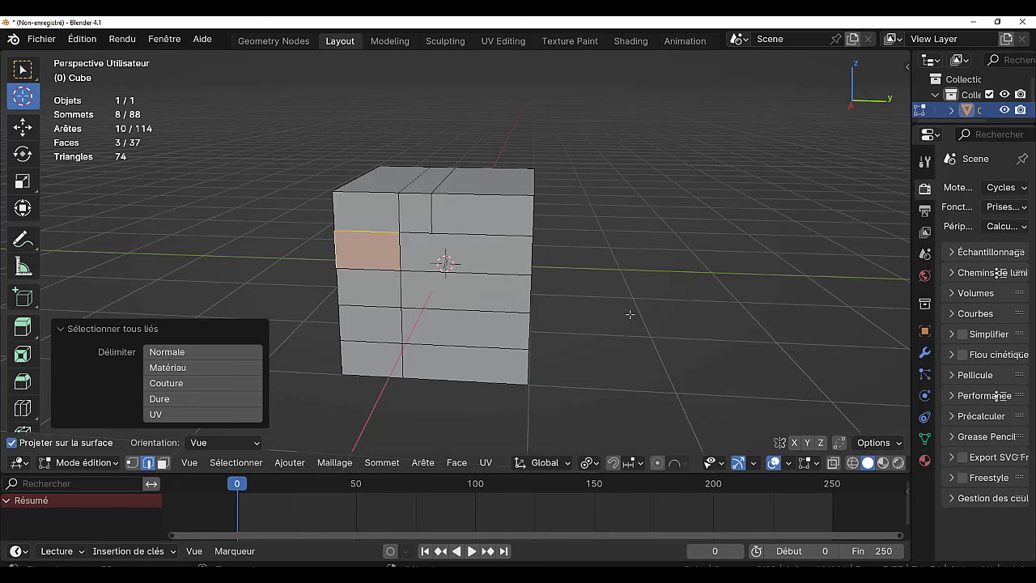
{"action": "middle_click_drag", "start_coordinate": [590, 306], "coordinate": [652, 305]}
{"action": "left_click", "coordinate": [178, 327]}
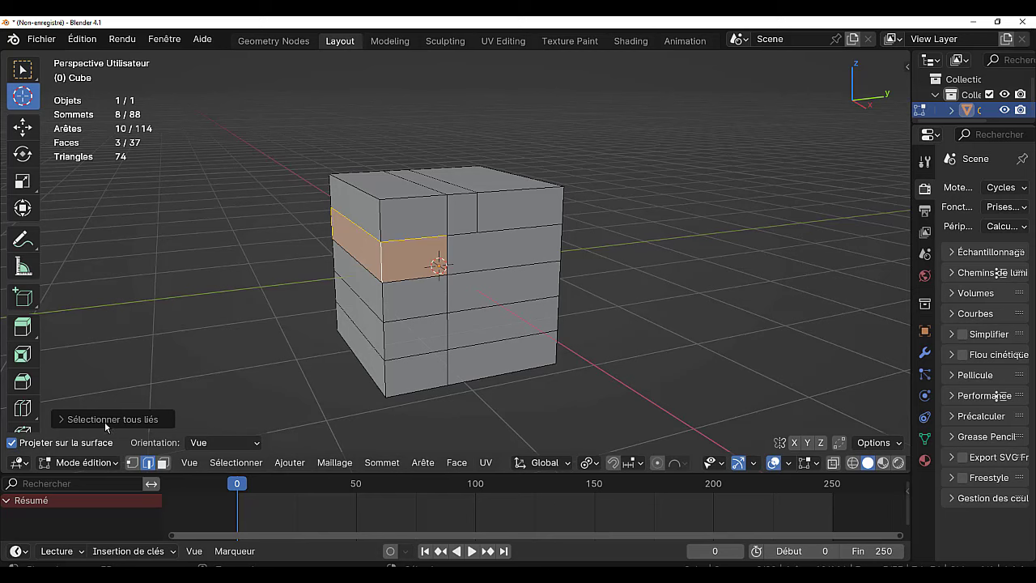
{"action": "scroll", "coordinate": [26, 387], "scroll_direction": "down", "scroll_amount": 4}
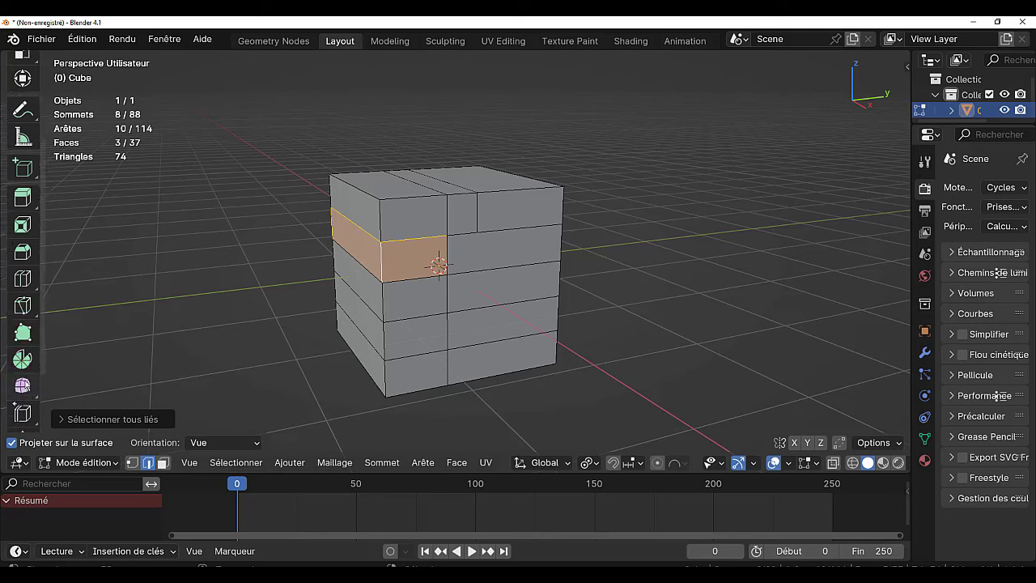
{"action": "left_click", "coordinate": [27, 308]}
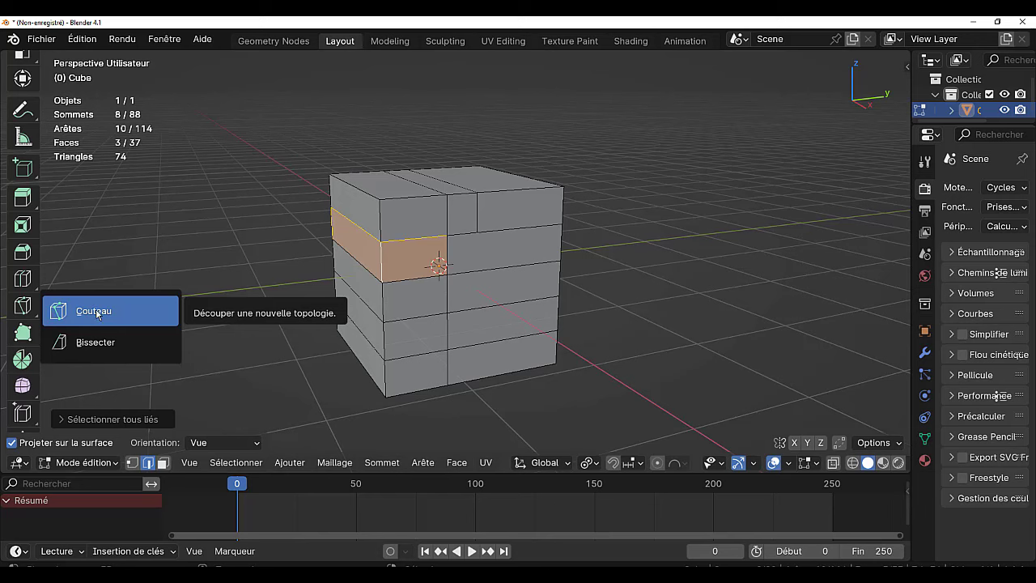
{"action": "left_click", "coordinate": [101, 310]}
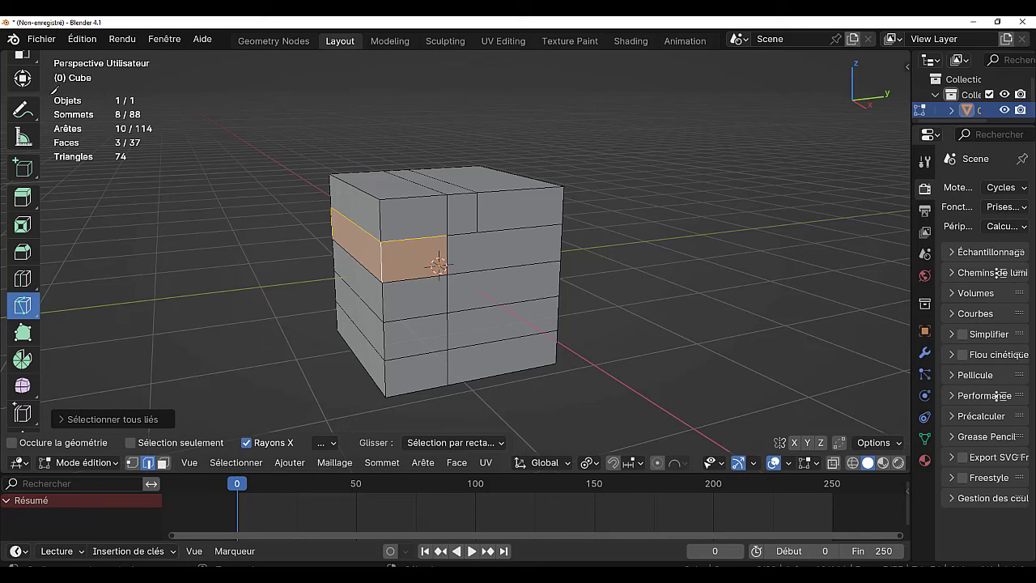
{"action": "scroll", "coordinate": [24, 85], "scroll_direction": "up", "scroll_amount": 2}
{"action": "scroll", "coordinate": [25, 89], "scroll_direction": "up", "scroll_amount": 1}
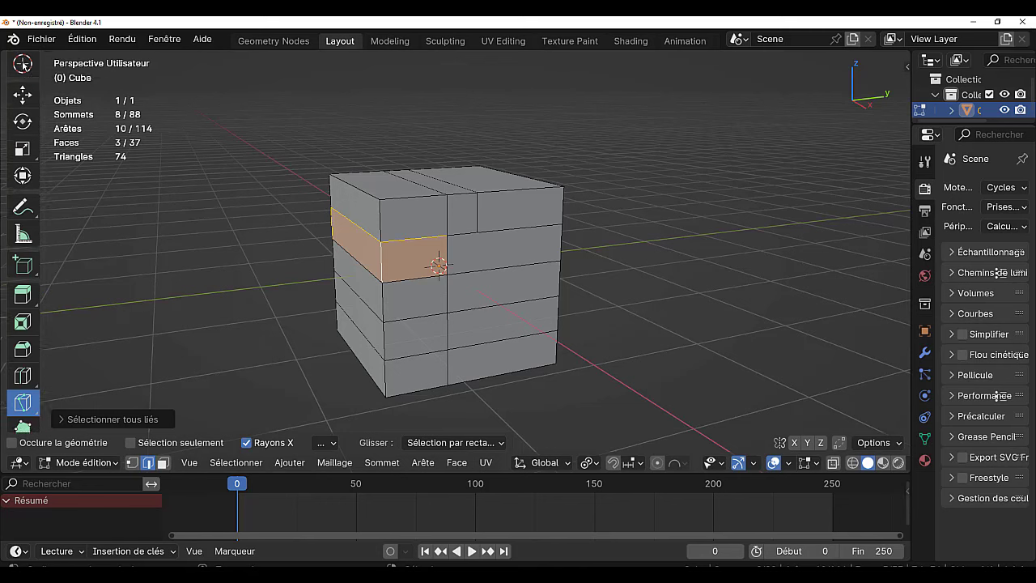
{"action": "scroll", "coordinate": [22, 89], "scroll_direction": "up", "scroll_amount": 1}
{"action": "left_click", "coordinate": [23, 95]}
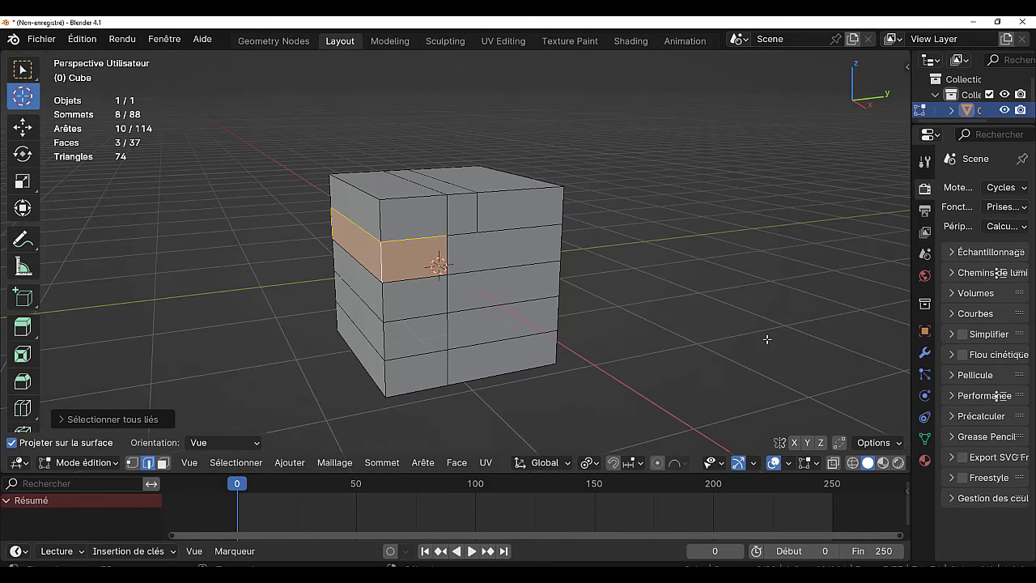
Knife-cut a closed diamond outline across the front face in front view
{"action": "key", "text": "KP_1"}
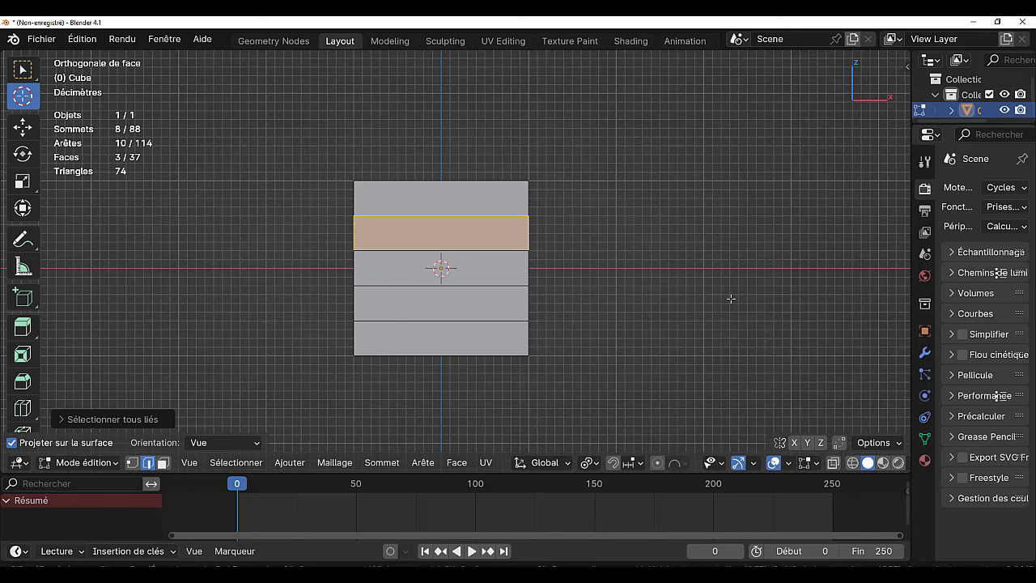
{"action": "left_click", "coordinate": [395, 270]}
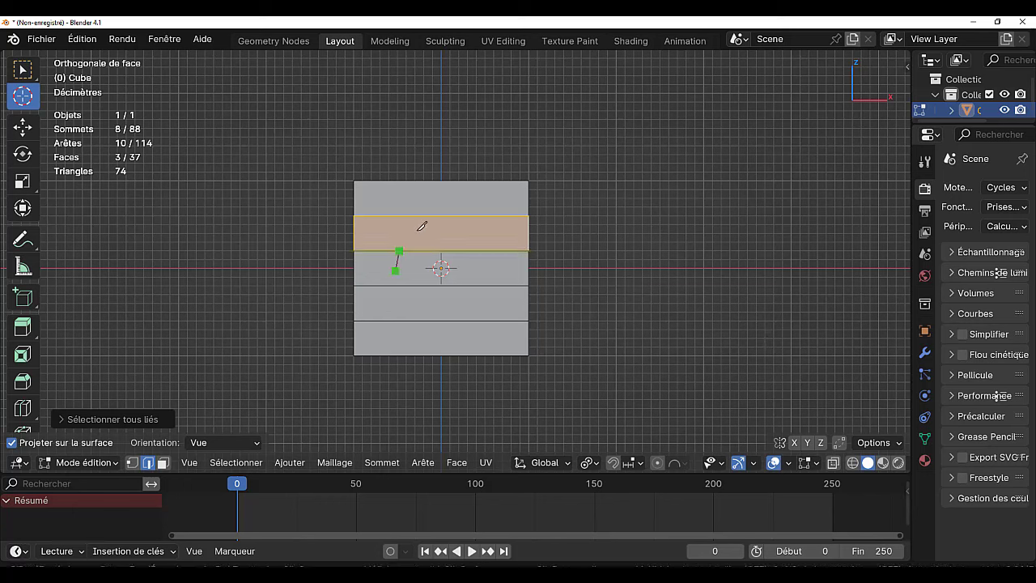
{"action": "left_click", "coordinate": [443, 199]}
{"action": "left_click", "coordinate": [501, 270]}
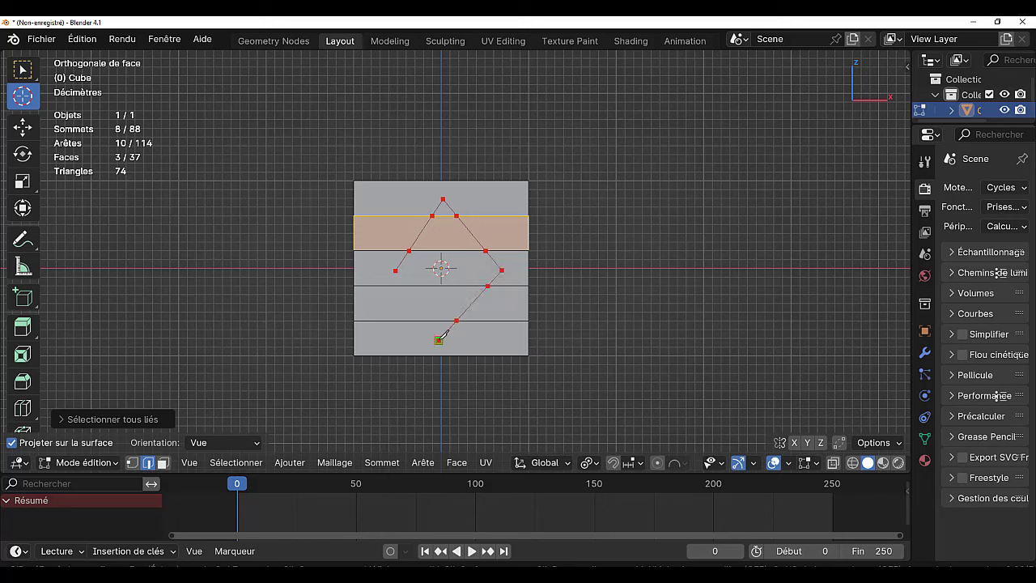
{"action": "left_click", "coordinate": [438, 340]}
{"action": "left_click", "coordinate": [395, 270]}
{"action": "key", "text": "Return"}
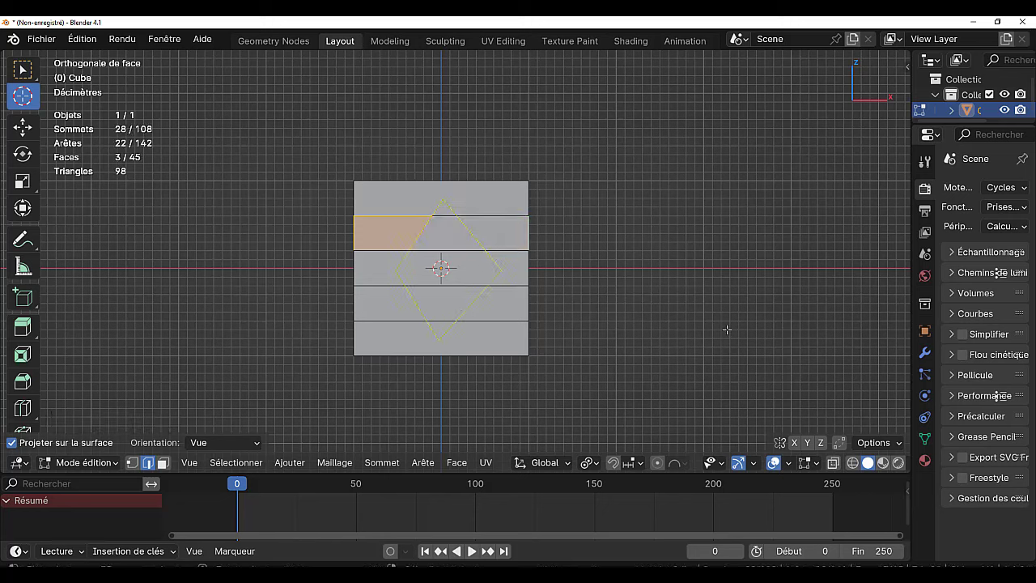
{"action": "middle_click_drag", "start_coordinate": [742, 334], "coordinate": [762, 340]}
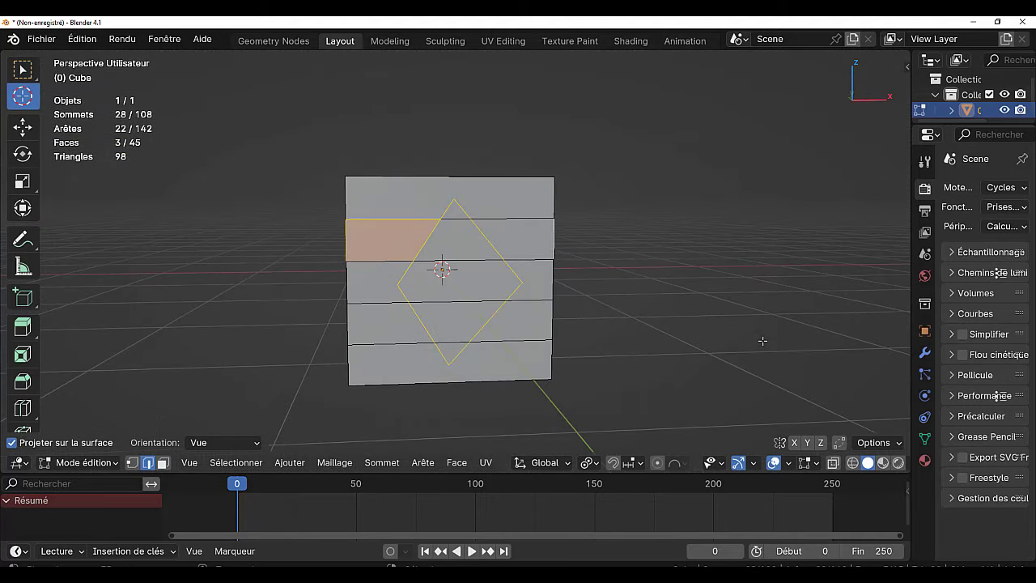
{"action": "key", "text": "KP_1"}
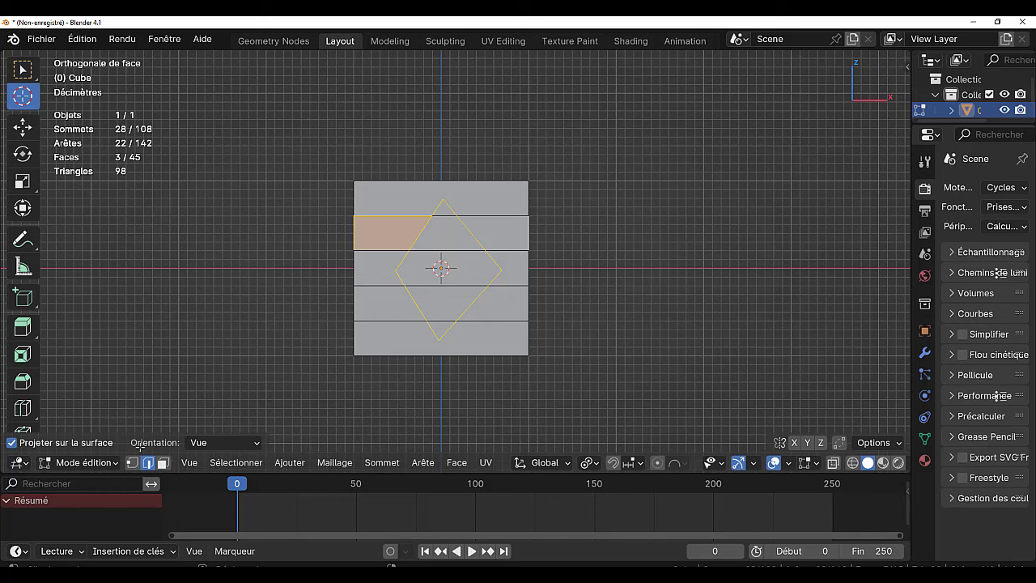
Turn off Project onto Surface and knife-cut a small triangle near the lower left
{"action": "left_click", "coordinate": [215, 447]}
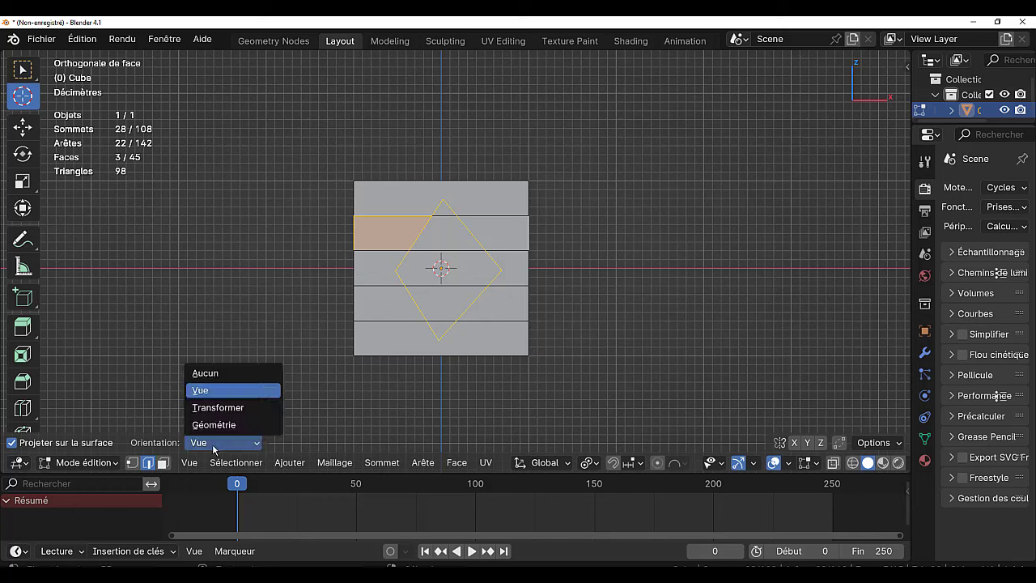
{"action": "left_click", "coordinate": [12, 442]}
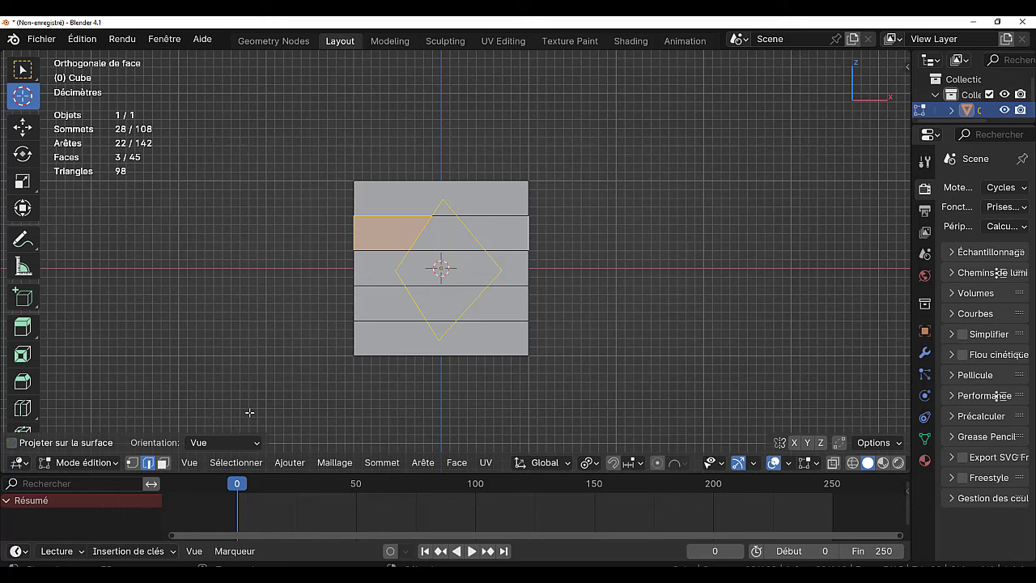
{"action": "left_click", "coordinate": [372, 320]}
{"action": "left_click", "coordinate": [374, 286]}
{"action": "left_click", "coordinate": [411, 321]}
{"action": "left_click", "coordinate": [370, 355]}
{"action": "left_click", "coordinate": [372, 320]}
{"action": "key", "text": "Return"}
{"action": "mouse_move", "coordinate": [677, 287]}
{"action": "middle_mouse_down"}
{"action": "mouse_move", "coordinate": [273, 331]}
{"action": "mouse_move", "coordinate": [726, 272]}
{"action": "mouse_move", "coordinate": [701, 296]}
{"action": "middle_mouse_up"}
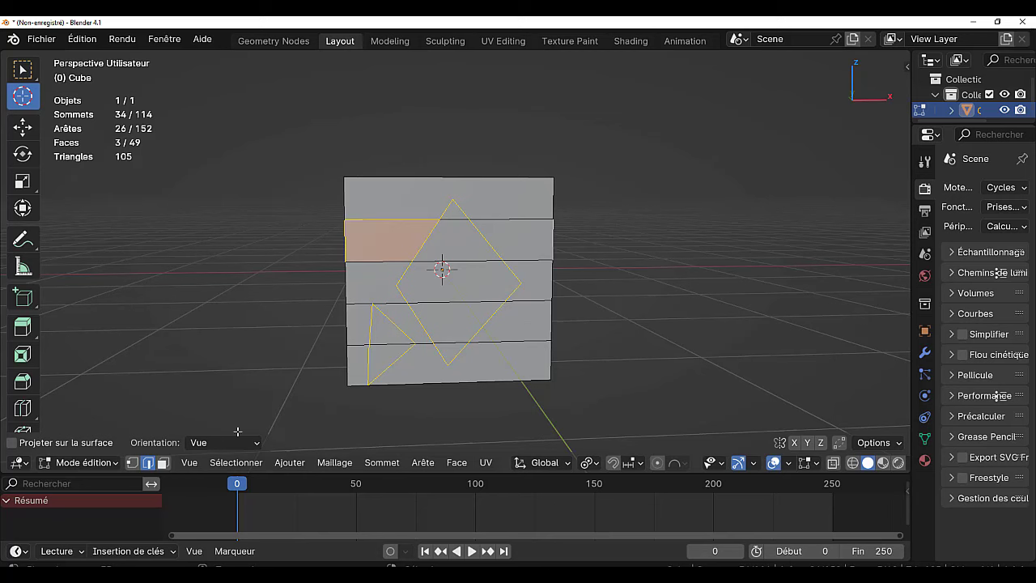
In face select mode, select the two triangle faces and all the diamond faces on the cube's front
{"action": "left_click", "coordinate": [161, 464]}
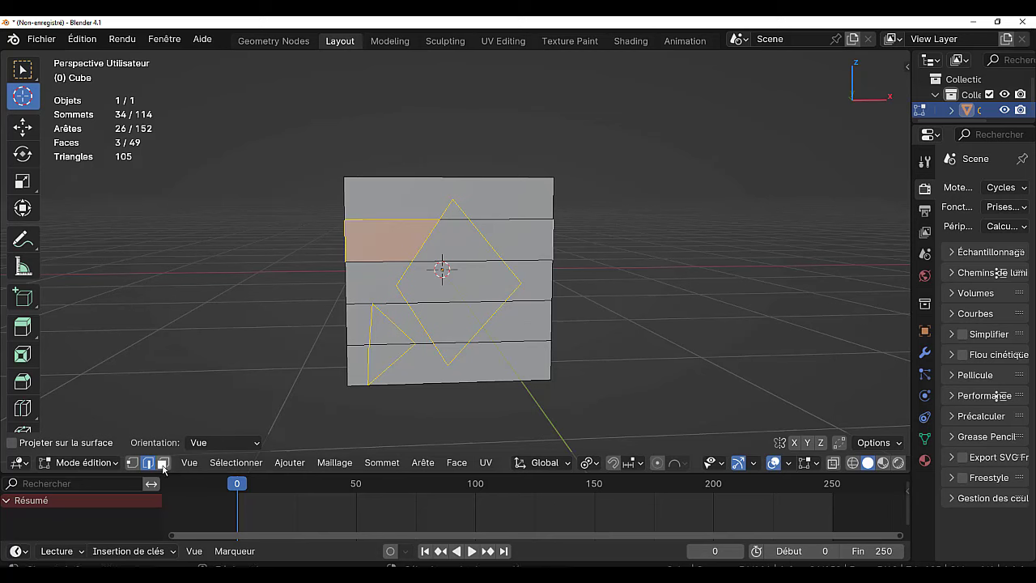
{"action": "left_click", "coordinate": [385, 334]}
{"action": "left_click", "coordinate": [382, 354], "text": "shift"}
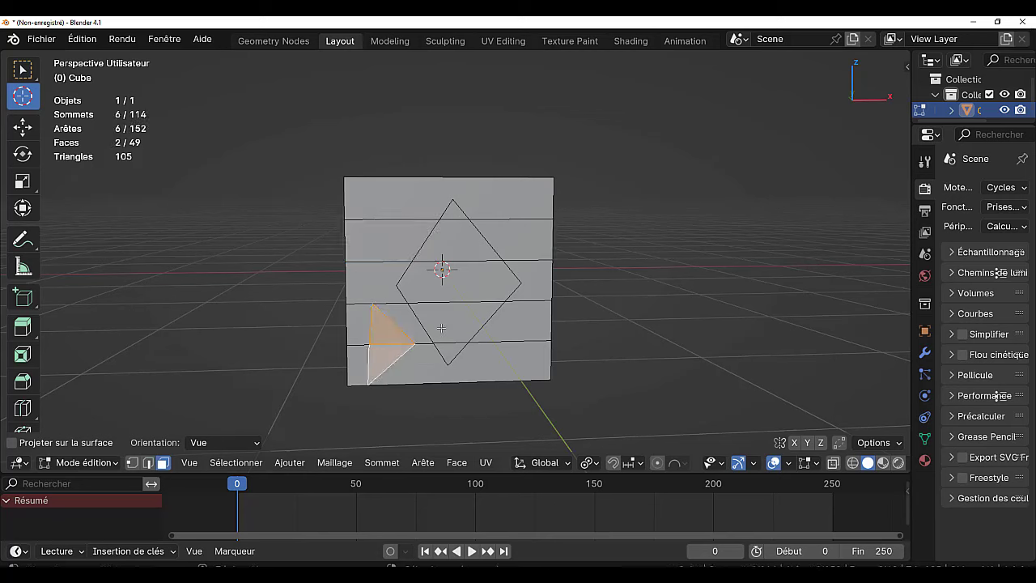
{"action": "left_click", "coordinate": [448, 350], "text": "shift"}
{"action": "left_click", "coordinate": [458, 285], "text": "shift"}
{"action": "left_click", "coordinate": [458, 285], "text": "shift"}
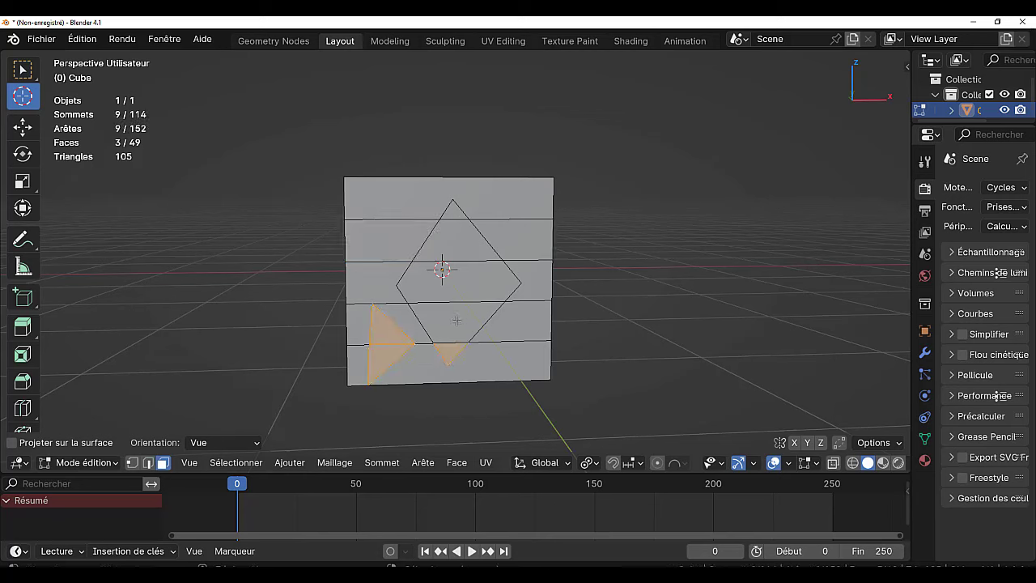
{"action": "left_click", "coordinate": [457, 321], "text": "shift"}
{"action": "left_click", "coordinate": [458, 250], "text": "shift"}
{"action": "left_click", "coordinate": [459, 286], "text": "shift"}
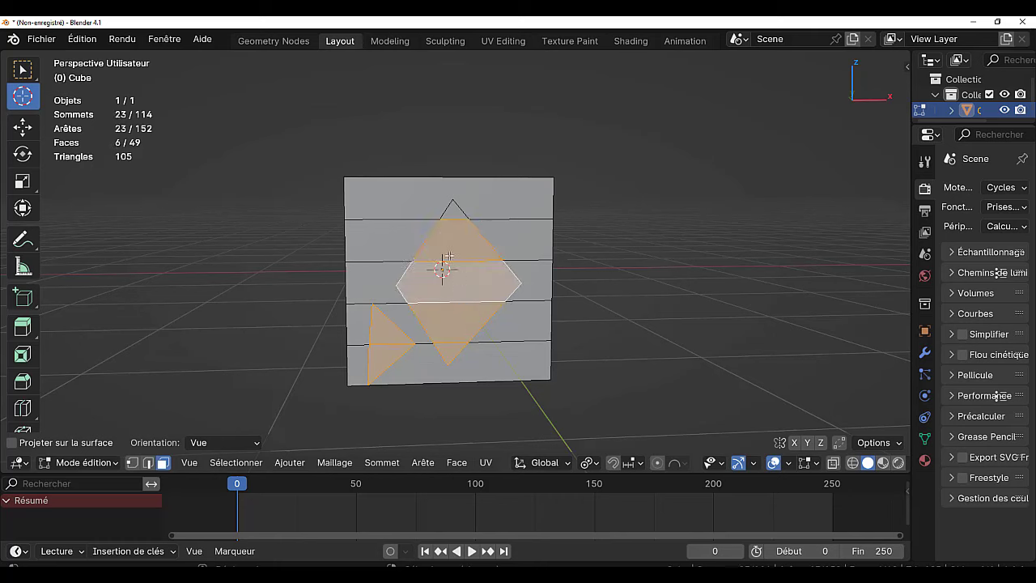
{"action": "left_click", "coordinate": [459, 212], "text": "shift"}
{"action": "left_click", "coordinate": [459, 212], "text": "shift"}
{"action": "left_click", "coordinate": [457, 211], "text": "shift"}
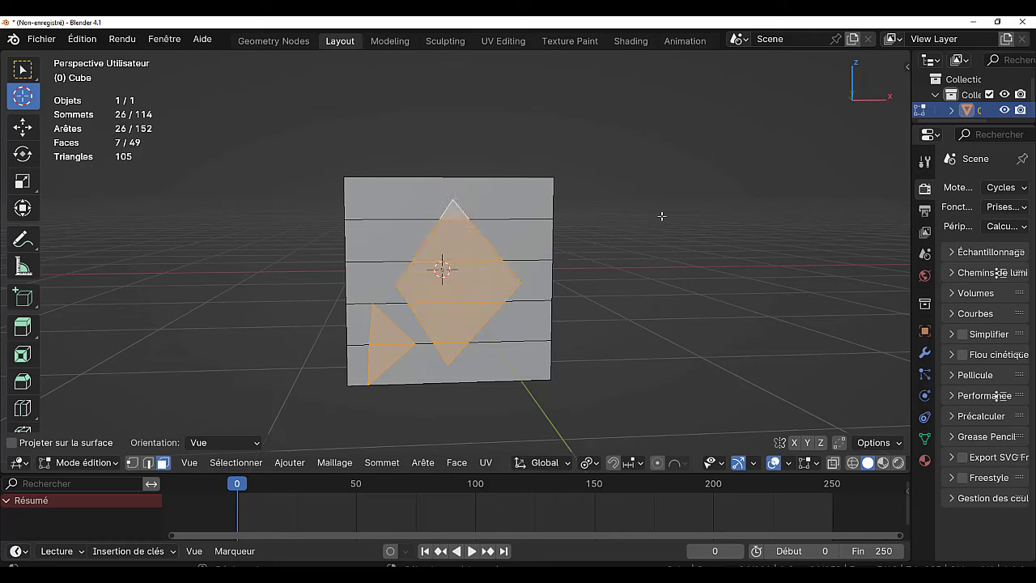
Delete the selected faces to leave diamond and triangle openings, down to 42 faces
{"action": "key", "text": "x"}
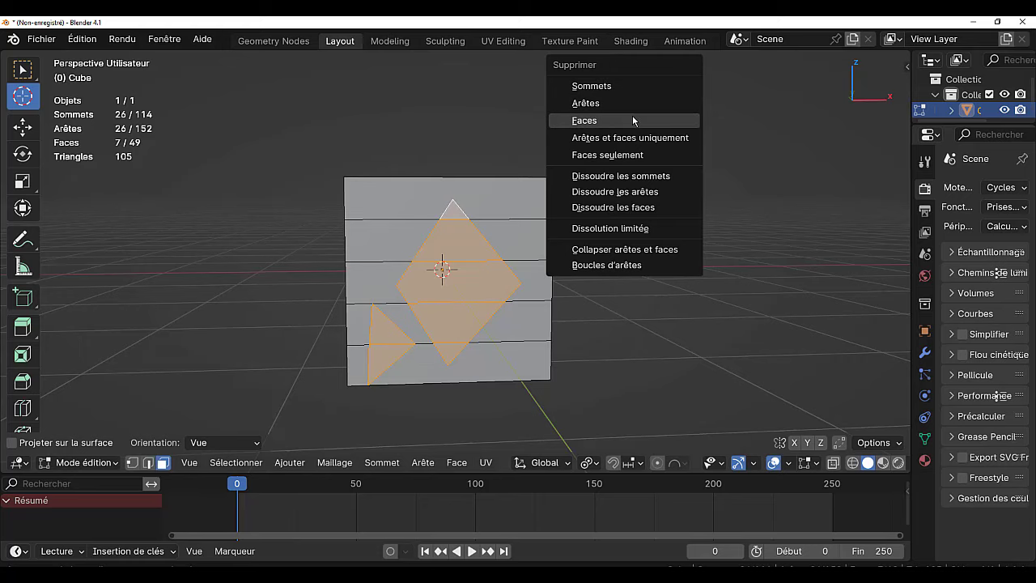
{"action": "left_click", "coordinate": [632, 119]}
{"action": "mouse_move", "coordinate": [661, 244]}
{"action": "middle_mouse_down"}
{"action": "mouse_move", "coordinate": [725, 178]}
{"action": "mouse_move", "coordinate": [510, 271]}
{"action": "middle_mouse_up"}
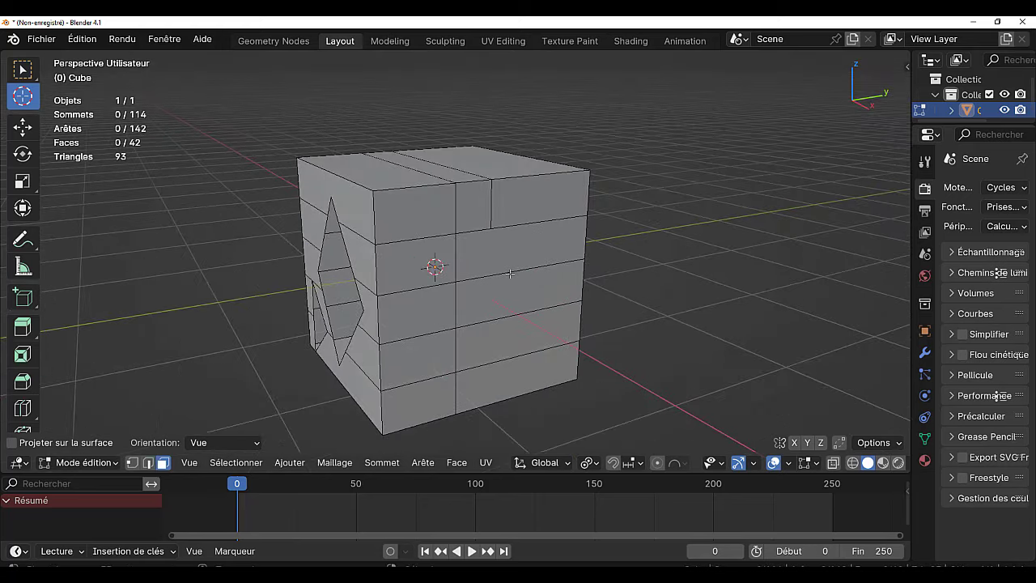
Inspect the diamond and triangle openings from a new angle, then switch back to Object Mode
{"action": "scroll", "coordinate": [509, 273], "scroll_direction": "down", "scroll_amount": 4}
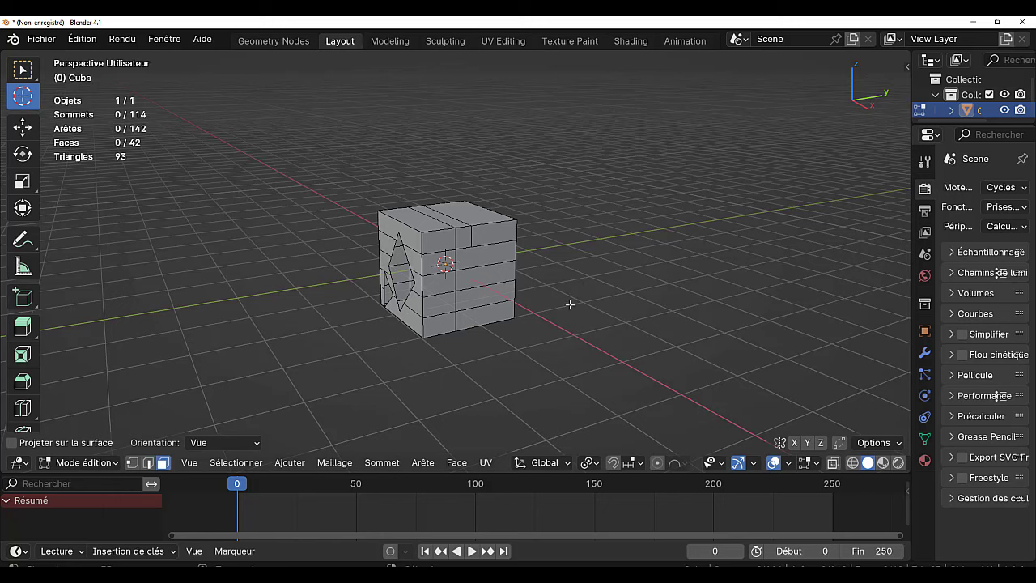
{"action": "middle_click_drag", "start_coordinate": [591, 317], "coordinate": [643, 307]}
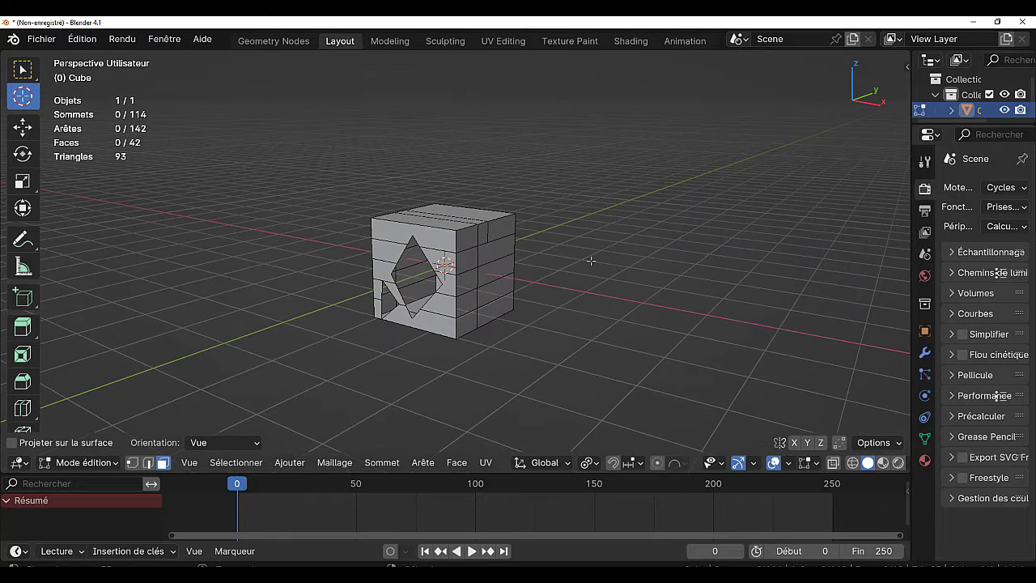
{"action": "scroll", "coordinate": [591, 261], "scroll_direction": "up", "scroll_amount": 2}
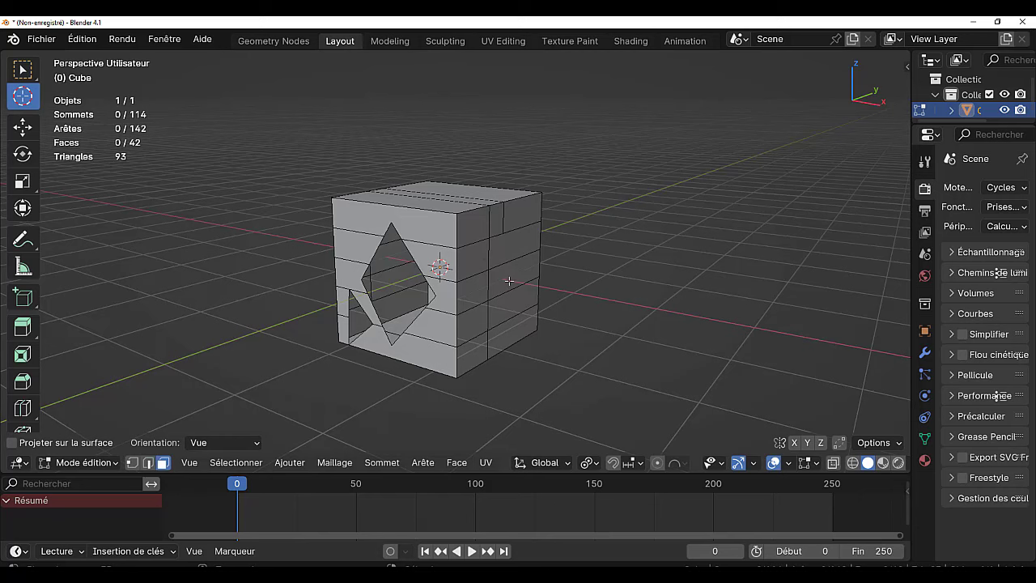
{"action": "key", "text": "Tab"}
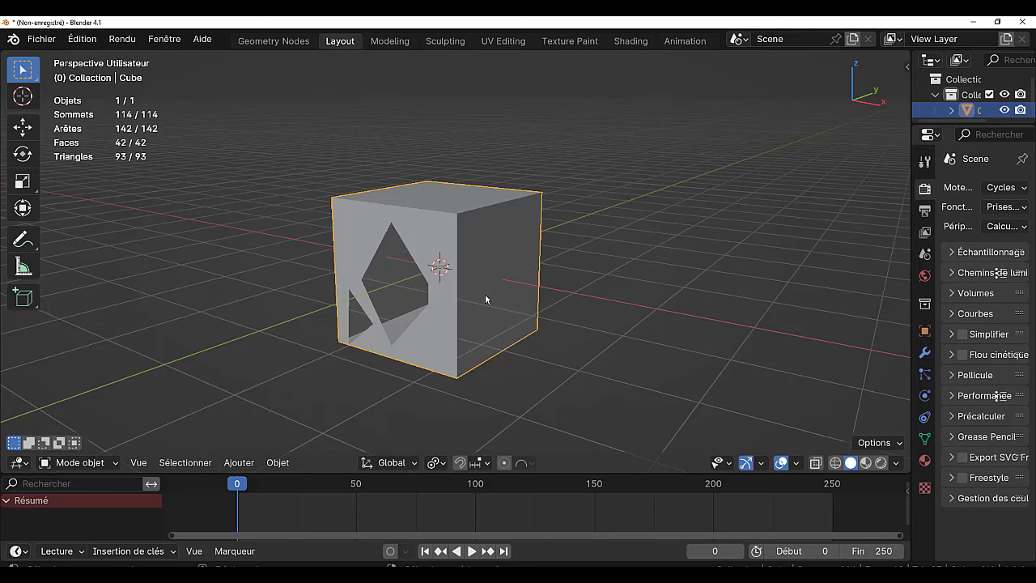
Delete the perforated cube and add a fresh plain cube in its place
{"action": "key", "text": "x"}
{"action": "left_click", "coordinate": [486, 295]}
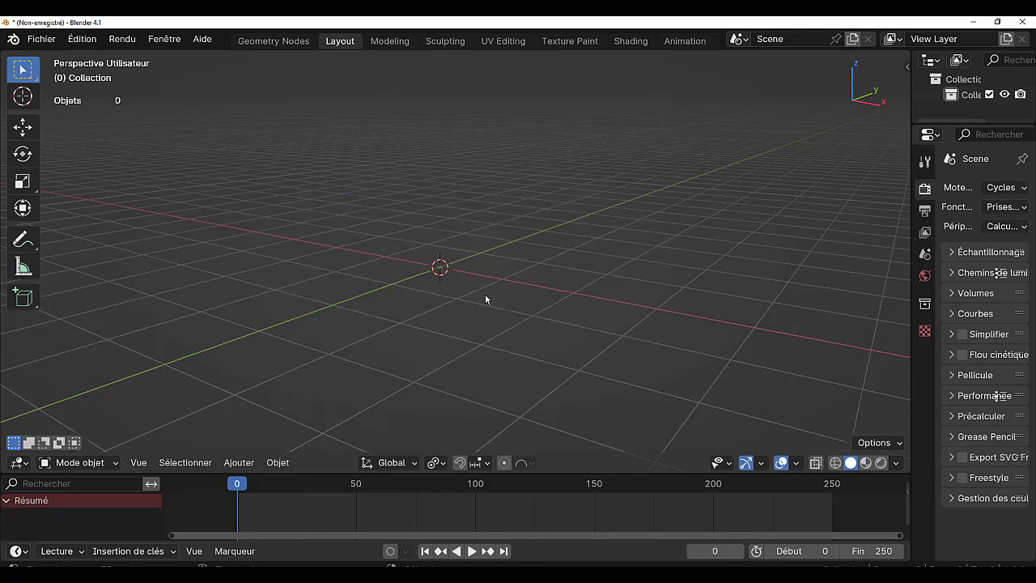
{"action": "left_click", "coordinate": [238, 462]}
{"action": "mouse_move", "coordinate": [260, 157]}
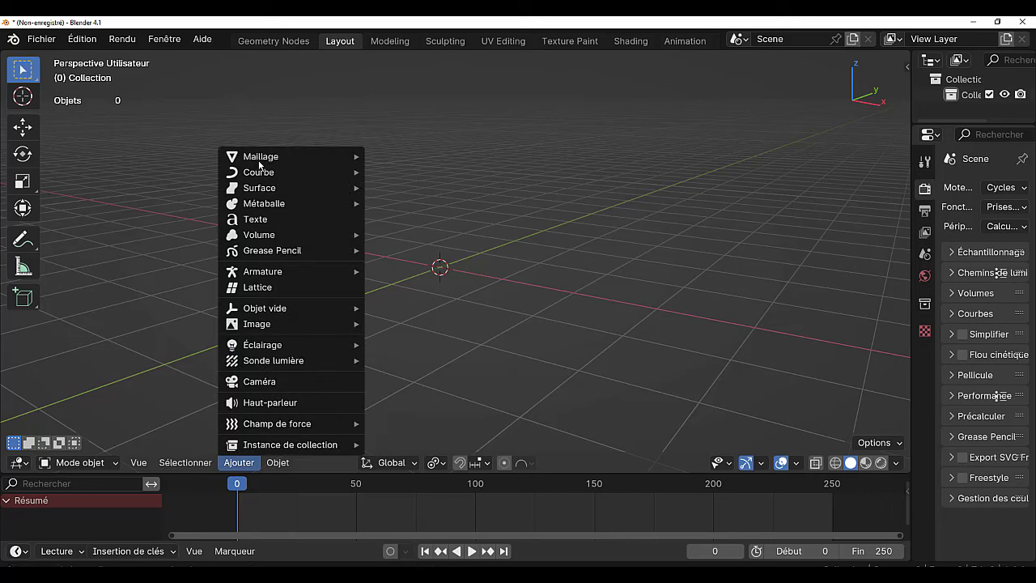
{"action": "left_click", "coordinate": [415, 177]}
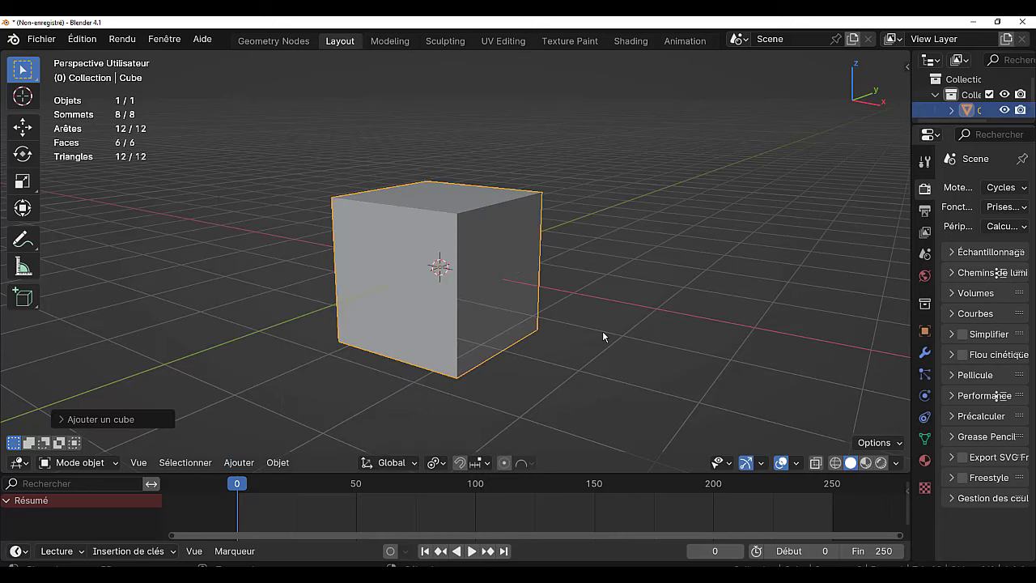
View the new cube from the front and place the 3D cursor near its upper-left
{"action": "key", "text": "KP_1"}
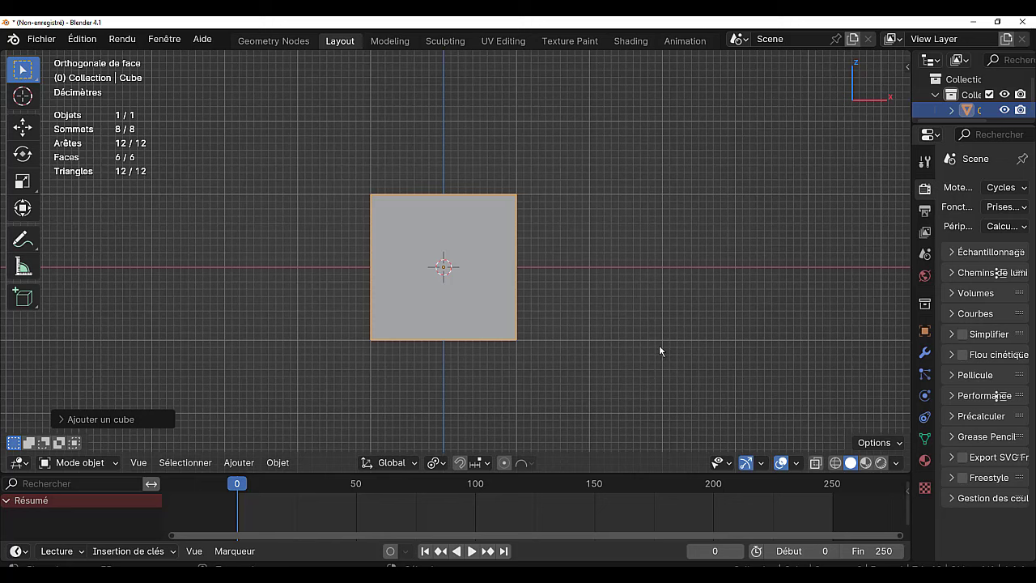
{"action": "left_click", "coordinate": [257, 459]}
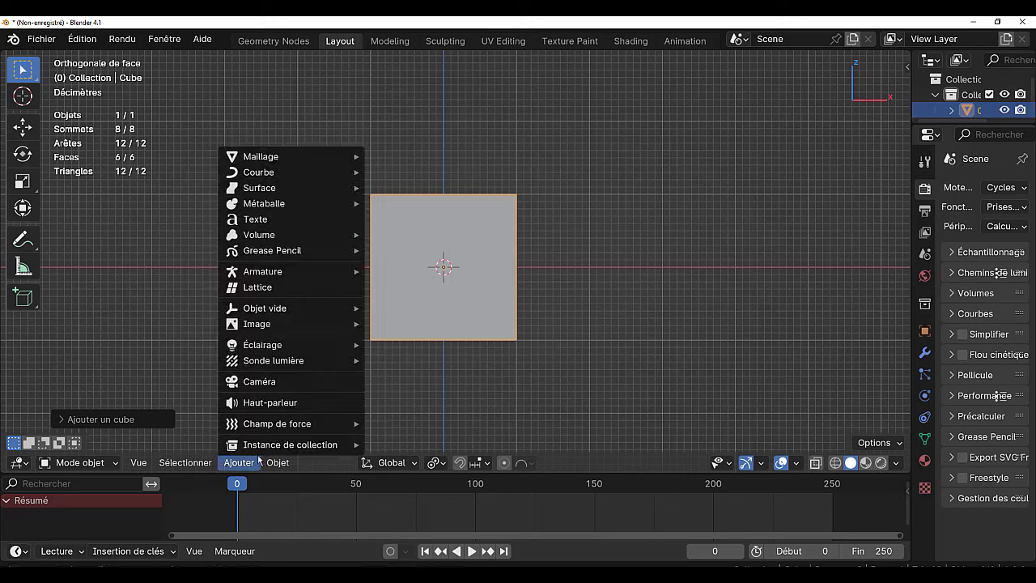
{"action": "right_click", "coordinate": [405, 230], "text": "shift"}
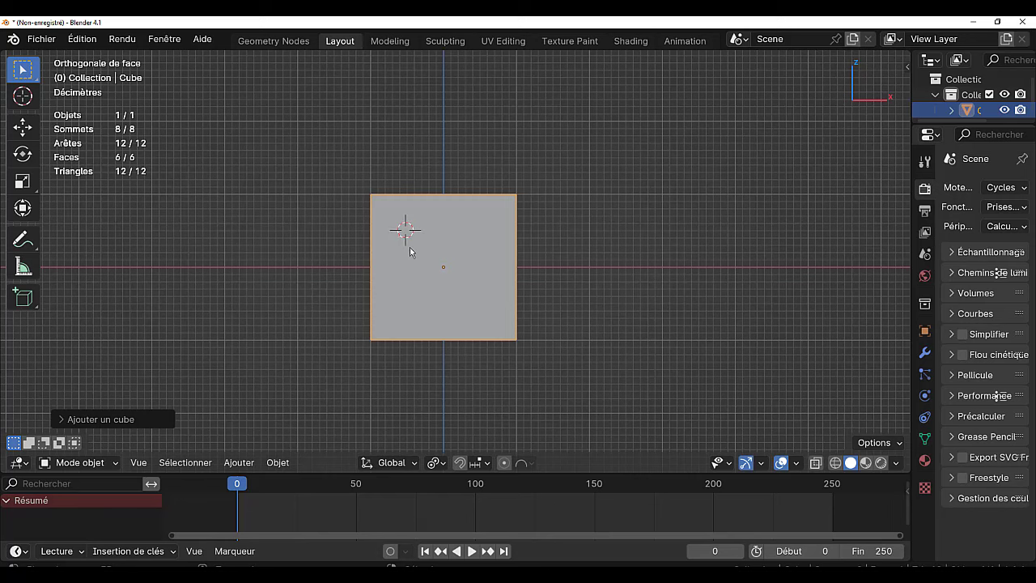
{"action": "mouse_move", "coordinate": [684, 201]}
{"action": "middle_mouse_down"}
{"action": "mouse_move", "coordinate": [666, 280]}
{"action": "mouse_move", "coordinate": [639, 296]}
{"action": "middle_mouse_up"}
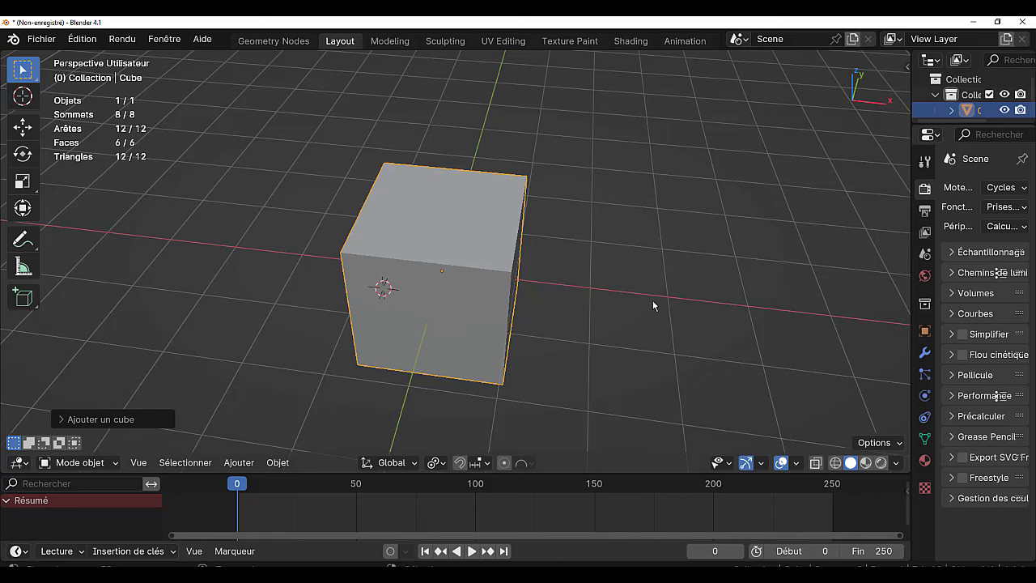
{"action": "key", "text": "KP_1"}
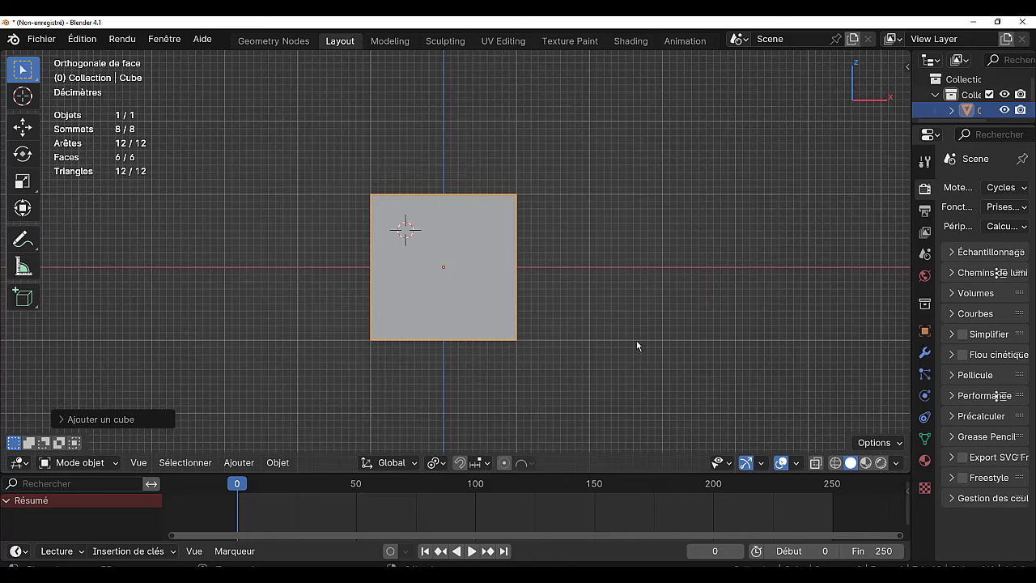
Add a Single Vert object named Vert at the 3D cursor, opened in Edit Mode
{"action": "left_click", "coordinate": [230, 463]}
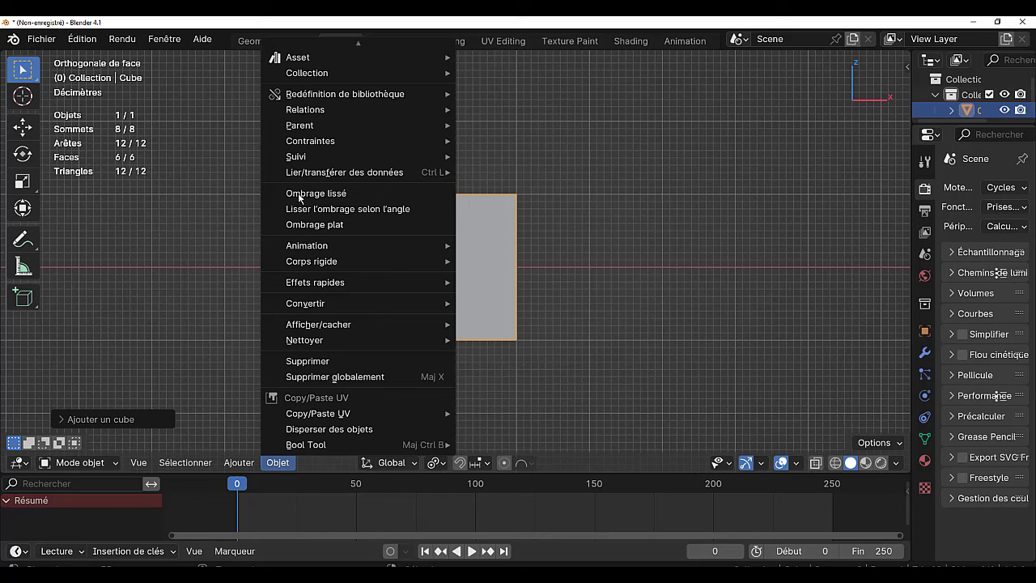
{"action": "scroll", "coordinate": [308, 56], "scroll_direction": "up", "scroll_amount": 2}
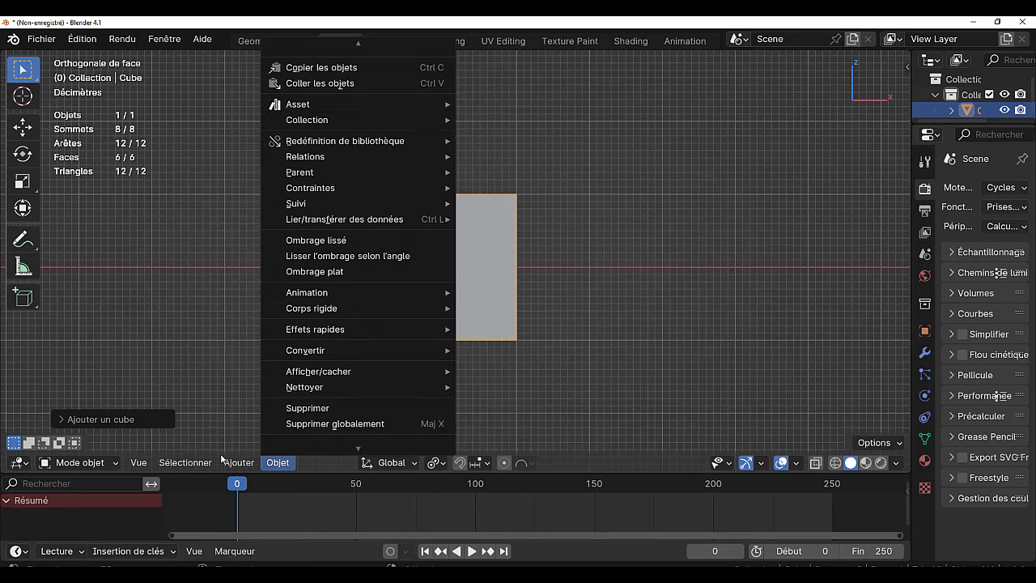
{"action": "key", "text": "Escape"}
{"action": "left_click", "coordinate": [239, 464]}
{"action": "mouse_move", "coordinate": [291, 157]}
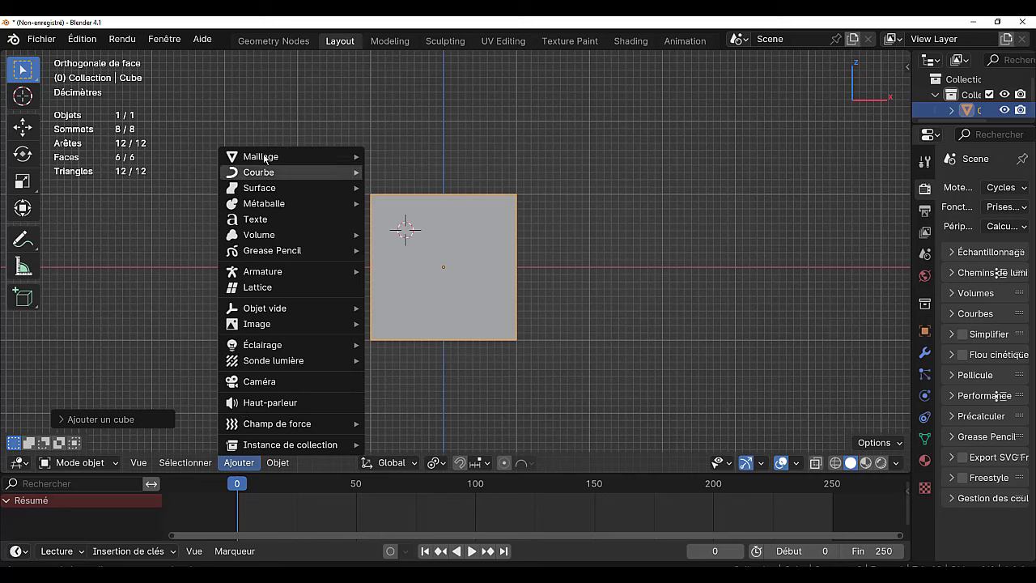
{"action": "mouse_move", "coordinate": [413, 449]}
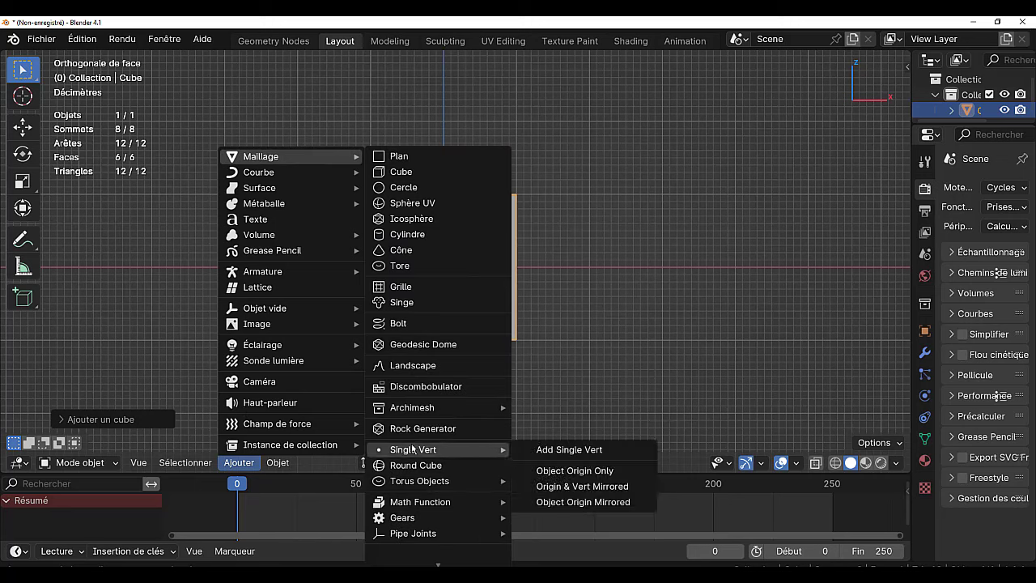
{"action": "left_click", "coordinate": [585, 450]}
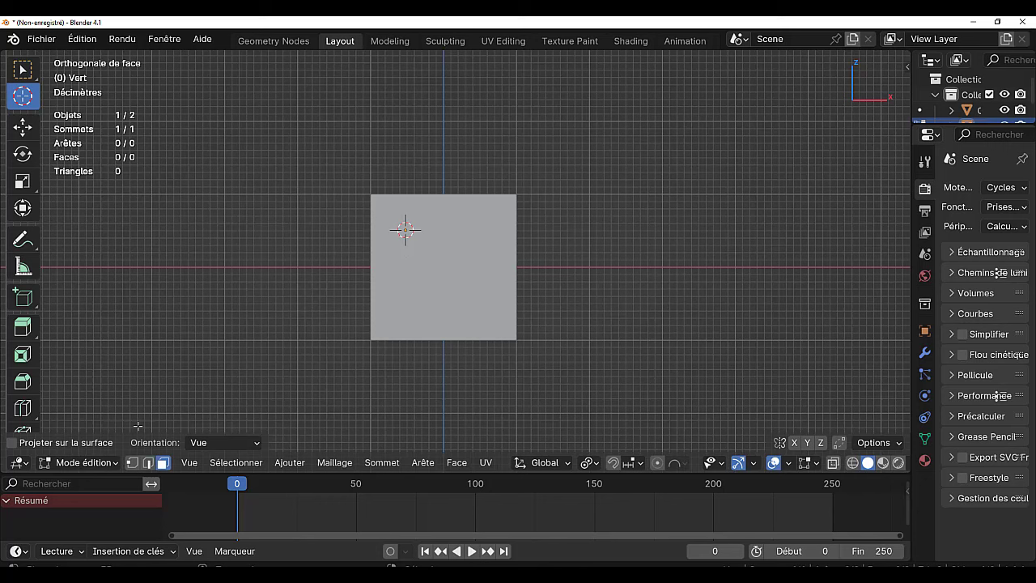
In vertex mode, extrude six new vertices in a zigzag path over the cube's front face
{"action": "left_click", "coordinate": [133, 464]}
{"action": "scroll", "coordinate": [462, 288], "scroll_direction": "up", "scroll_amount": 2}
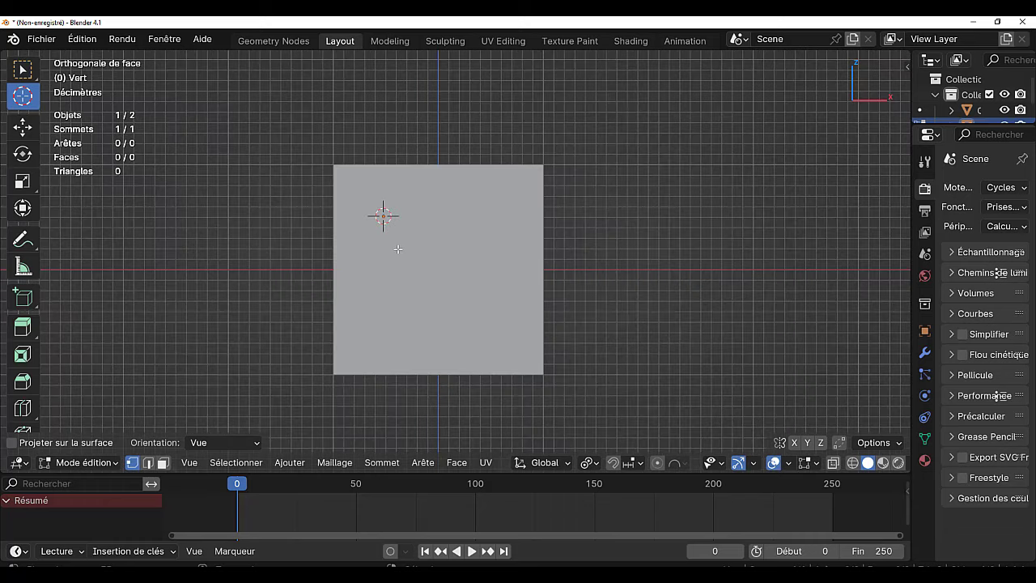
{"action": "key", "text": "e"}
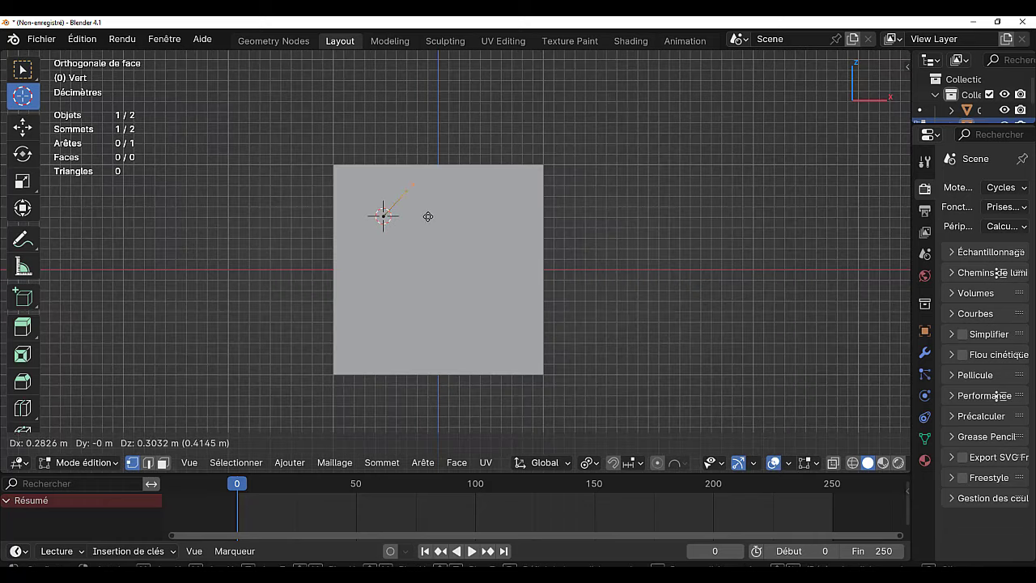
{"action": "left_click", "coordinate": [432, 221]}
{"action": "key", "text": "e"}
{"action": "left_click", "coordinate": [485, 230]}
{"action": "key", "text": "e"}
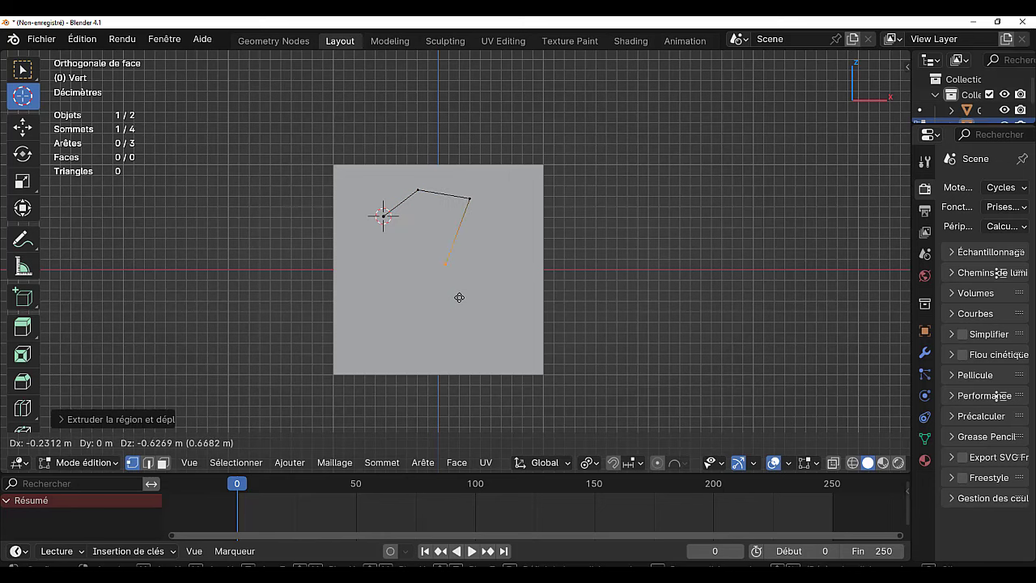
{"action": "left_click", "coordinate": [462, 300]}
{"action": "key", "text": "e"}
{"action": "left_click", "coordinate": [515, 352]}
{"action": "key", "text": "e"}
{"action": "left_click", "coordinate": [432, 370]}
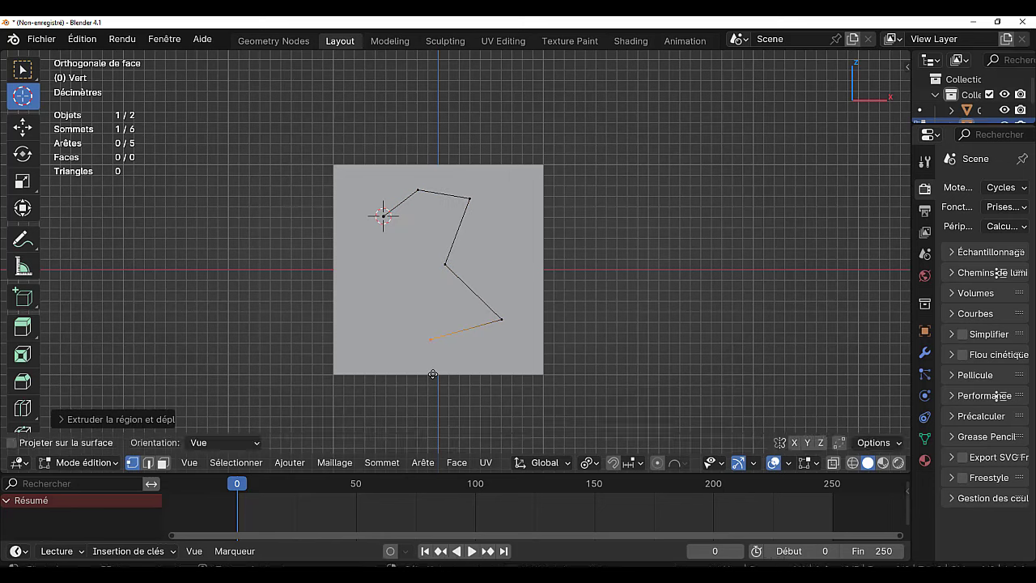
{"action": "key", "text": "e"}
{"action": "left_click", "coordinate": [359, 322]}
Join the path's two end vertices to close the 7-point outline, then select all its points
{"action": "left_click", "coordinate": [386, 214], "text": "shift"}
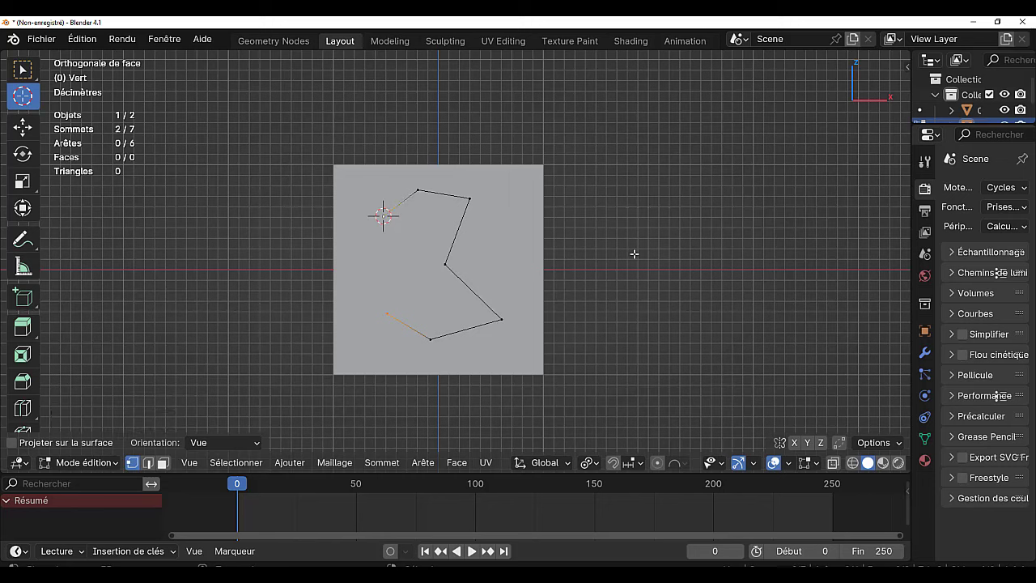
{"action": "key", "text": "j"}
{"action": "key", "text": "f"}
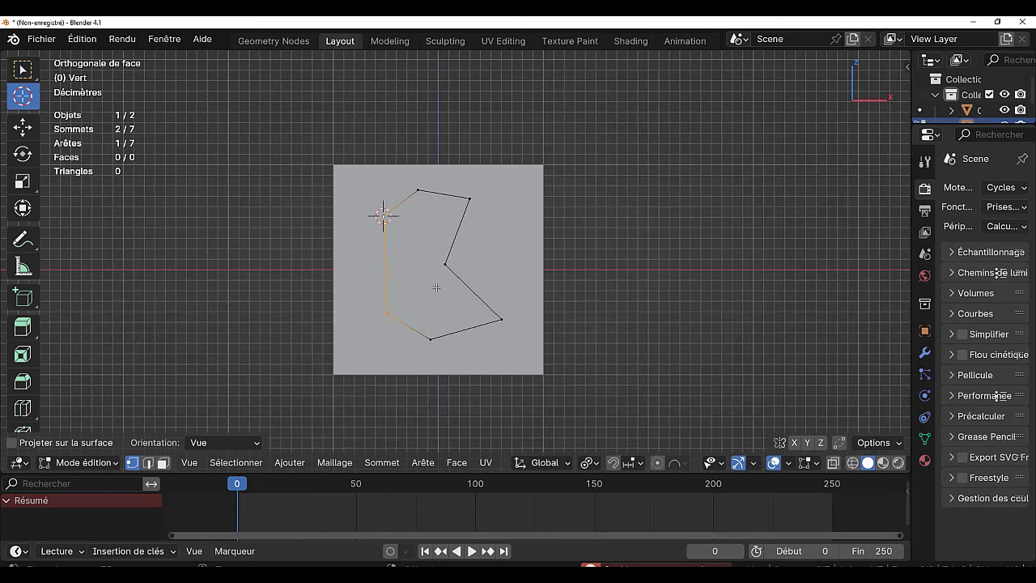
{"action": "key", "text": "a"}
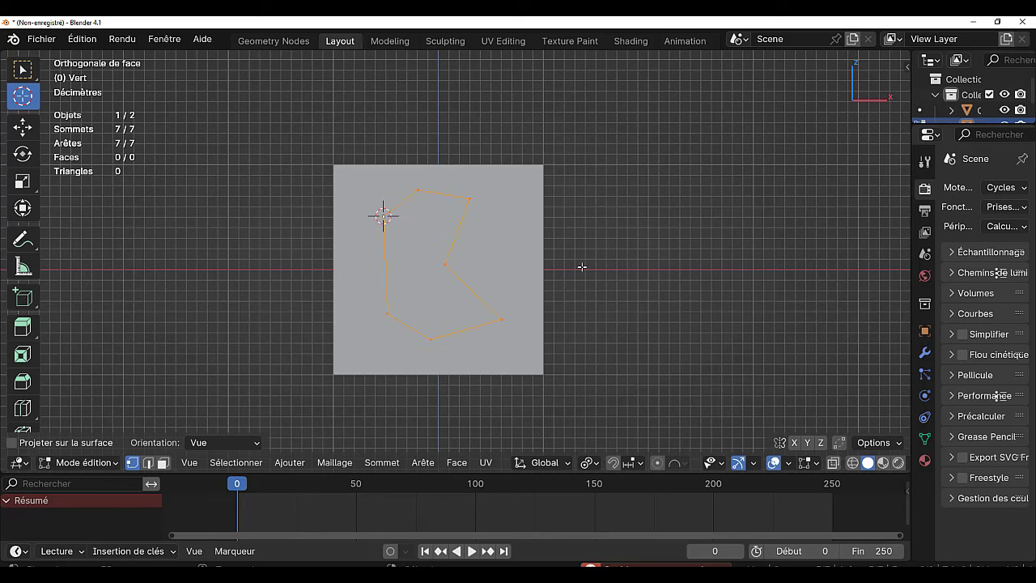
{"action": "mouse_move", "coordinate": [580, 266]}
{"action": "middle_mouse_down"}
{"action": "mouse_move", "coordinate": [661, 268]}
{"action": "mouse_move", "coordinate": [586, 319]}
{"action": "middle_mouse_up"}
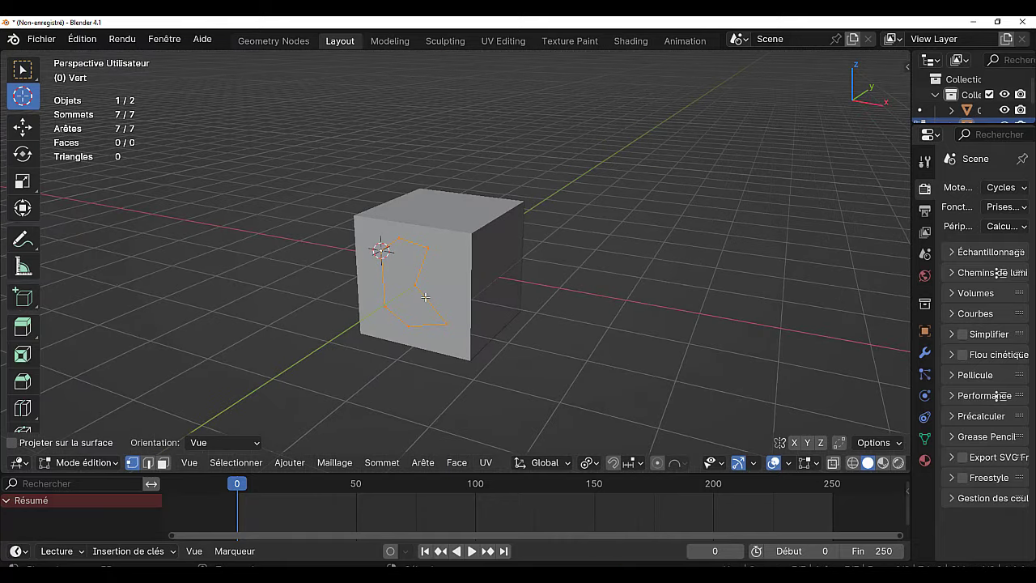
Move the 7-vertex outline along the Y axis so it lies on the cube's front face
{"action": "key", "text": "g"}
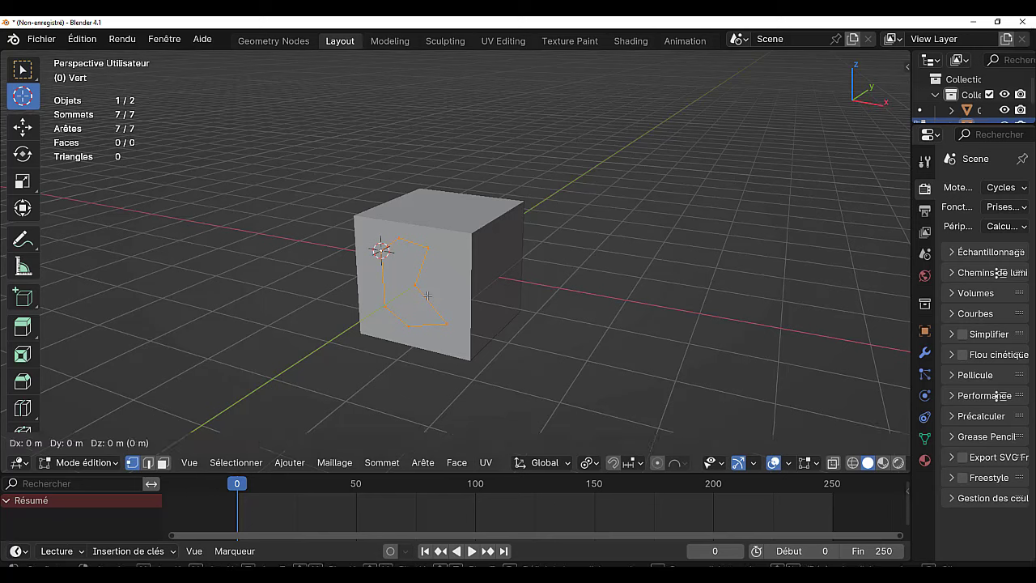
{"action": "key", "text": "y"}
{"action": "left_click", "coordinate": [421, 298]}
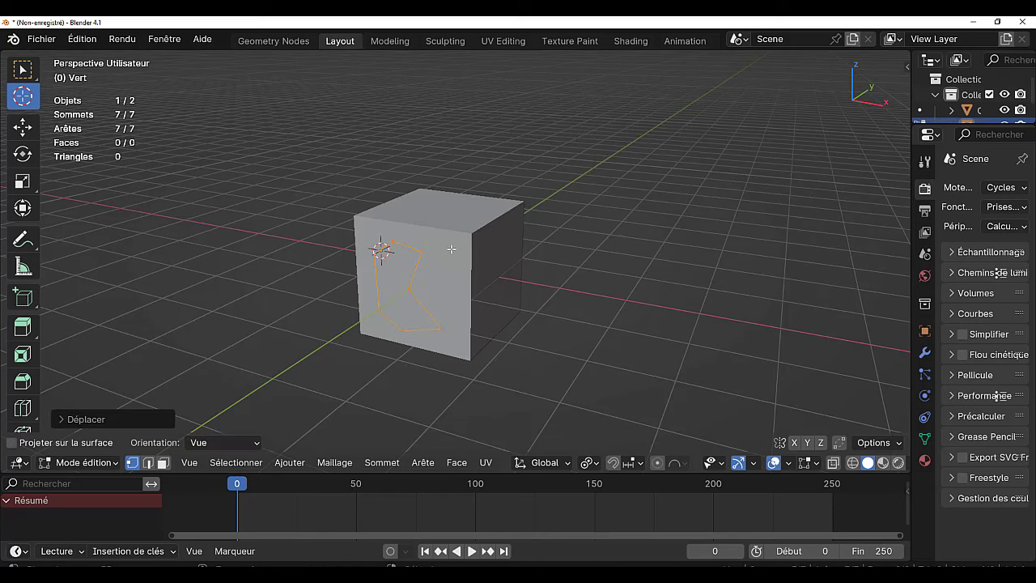
{"action": "mouse_move", "coordinate": [536, 250]}
{"action": "middle_mouse_down"}
{"action": "mouse_move", "coordinate": [581, 371]}
{"action": "mouse_move", "coordinate": [527, 226]}
{"action": "mouse_move", "coordinate": [532, 259]}
{"action": "middle_mouse_up"}
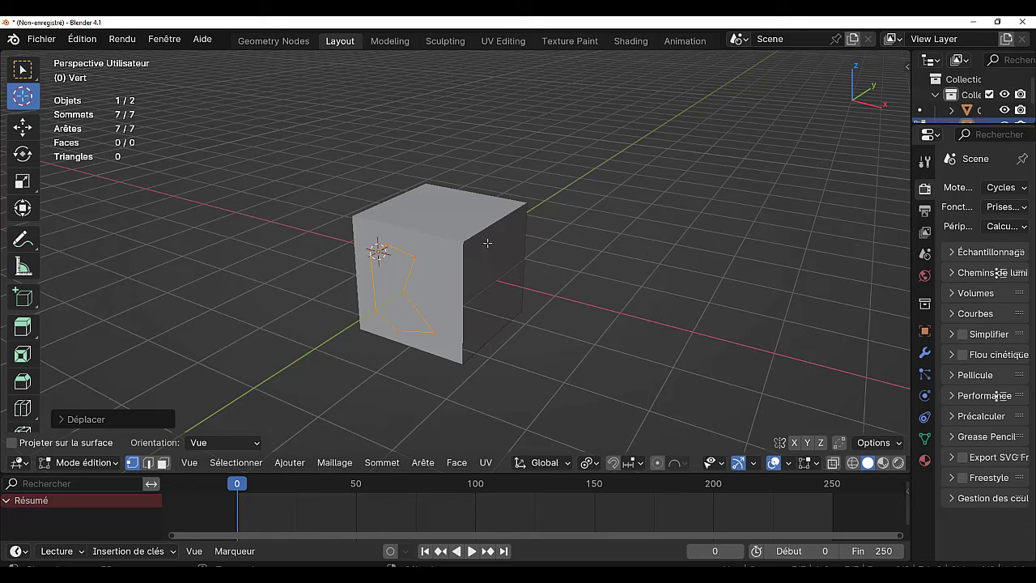
Return to Object Mode, select the cube, and enlarge the Properties and Outliner areas
{"action": "key", "text": "Tab"}
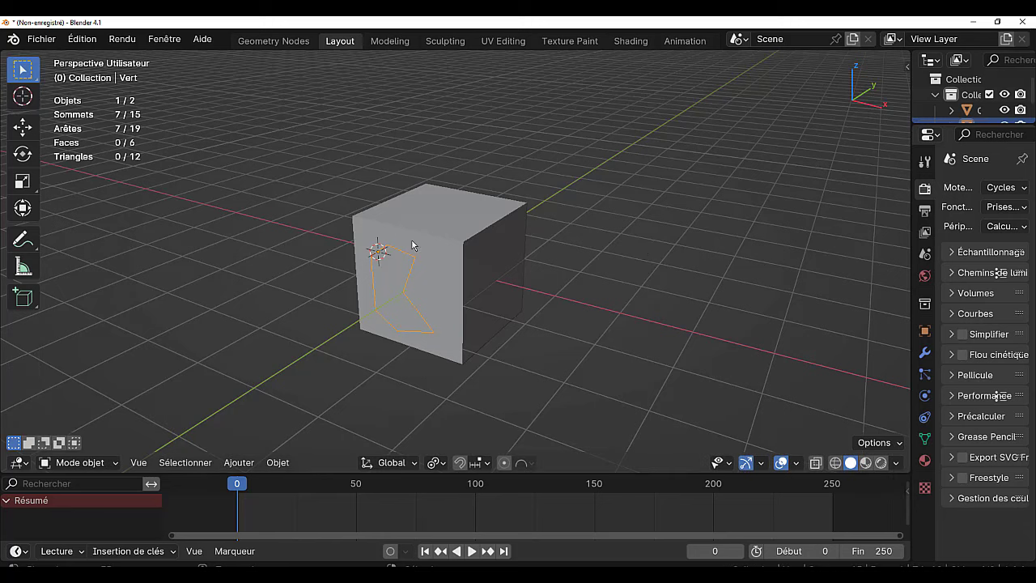
{"action": "left_click", "coordinate": [463, 239]}
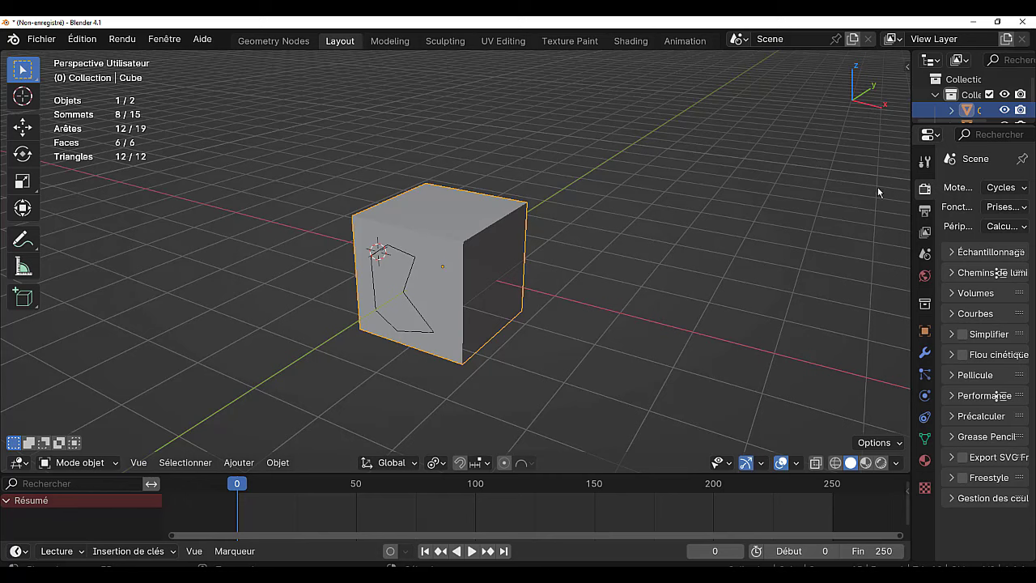
{"action": "left_click_drag", "start_coordinate": [911, 176], "coordinate": [762, 178]}
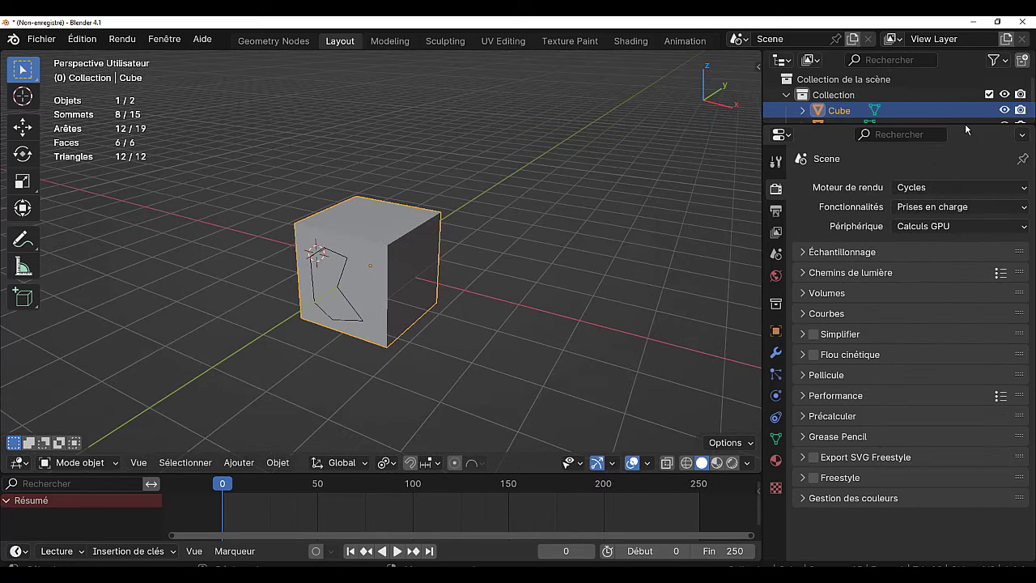
{"action": "left_click_drag", "start_coordinate": [963, 187], "coordinate": [963, 209]}
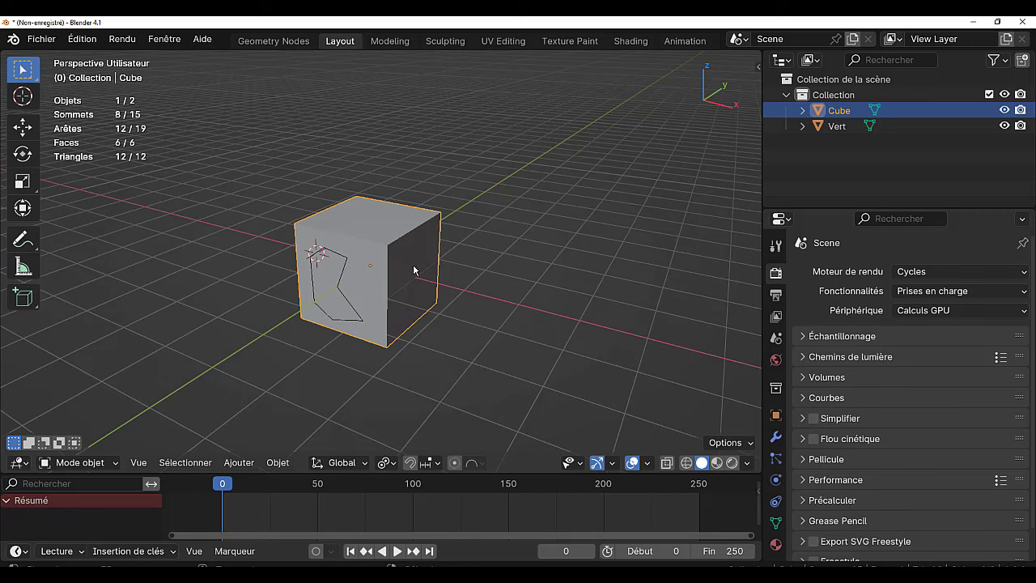
Edit the cube's mesh with Vert also selected, viewed straight from the front
{"action": "key", "text": "Tab"}
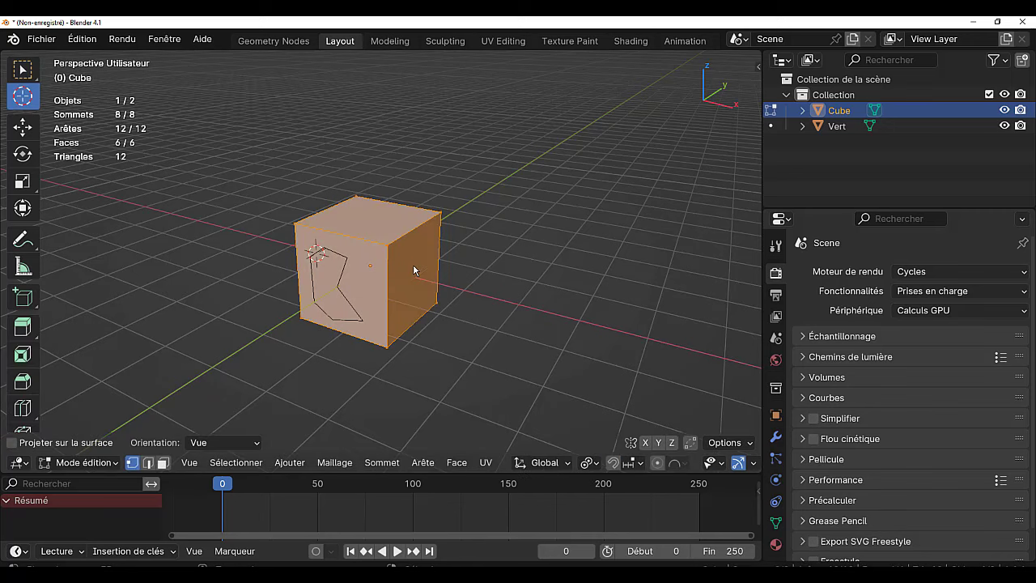
{"action": "left_click", "coordinate": [918, 126], "text": "ctrl"}
{"action": "key", "text": "KP_1"}
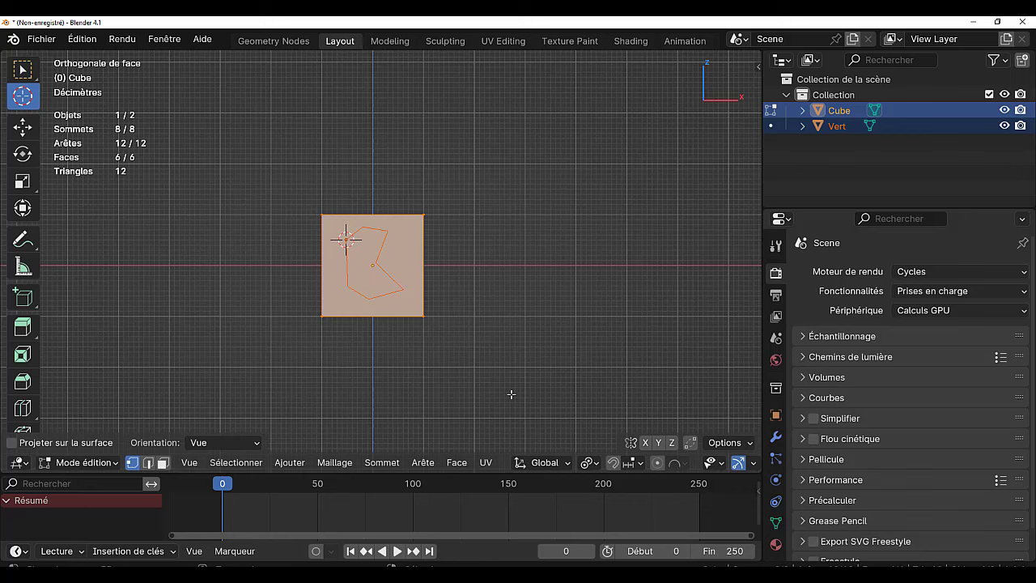
Run Knife Project with the Vert outline and hide Vert in the Outliner
{"action": "left_click", "coordinate": [334, 462]}
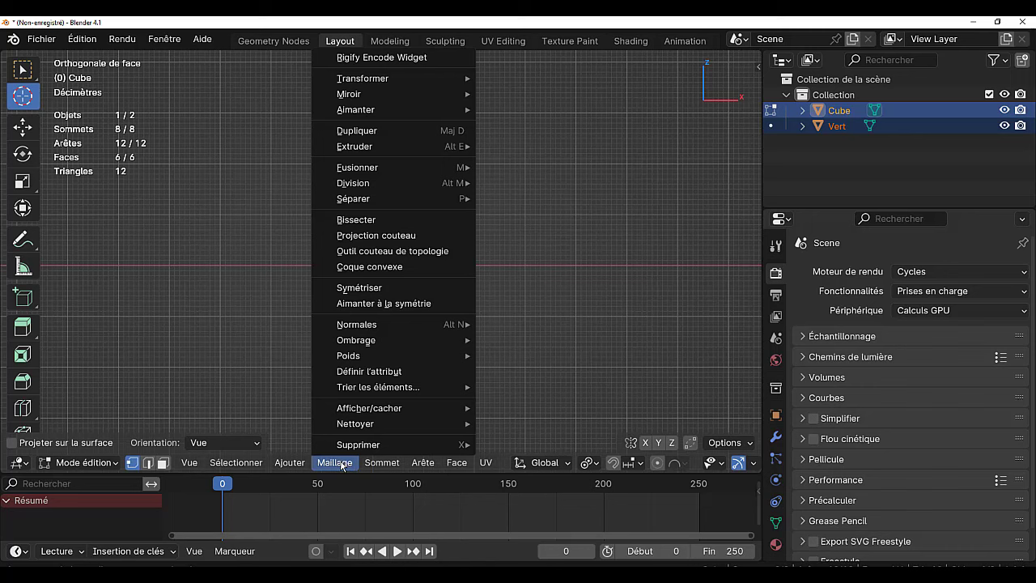
{"action": "left_click", "coordinate": [378, 237]}
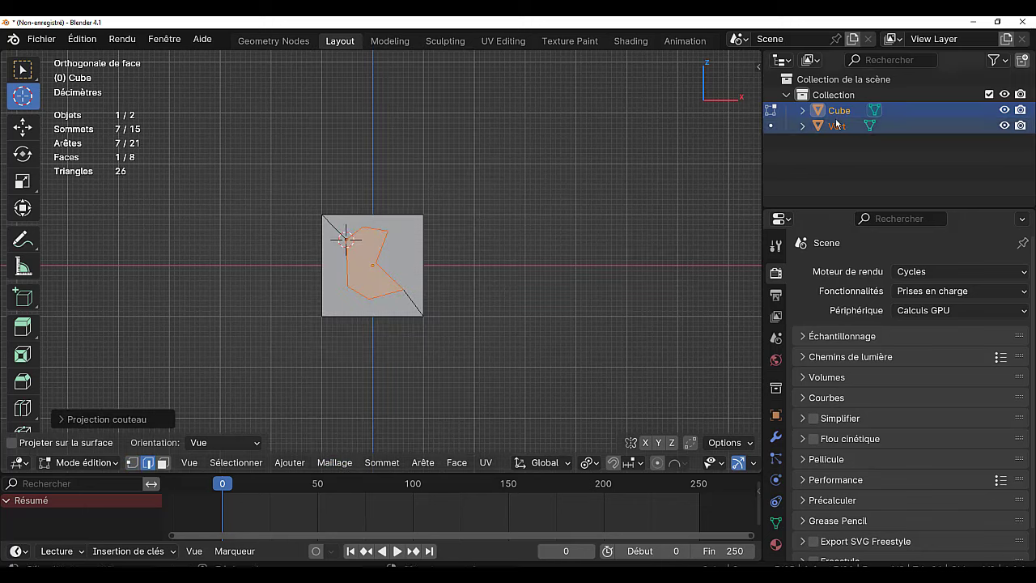
{"action": "left_click", "coordinate": [1004, 125]}
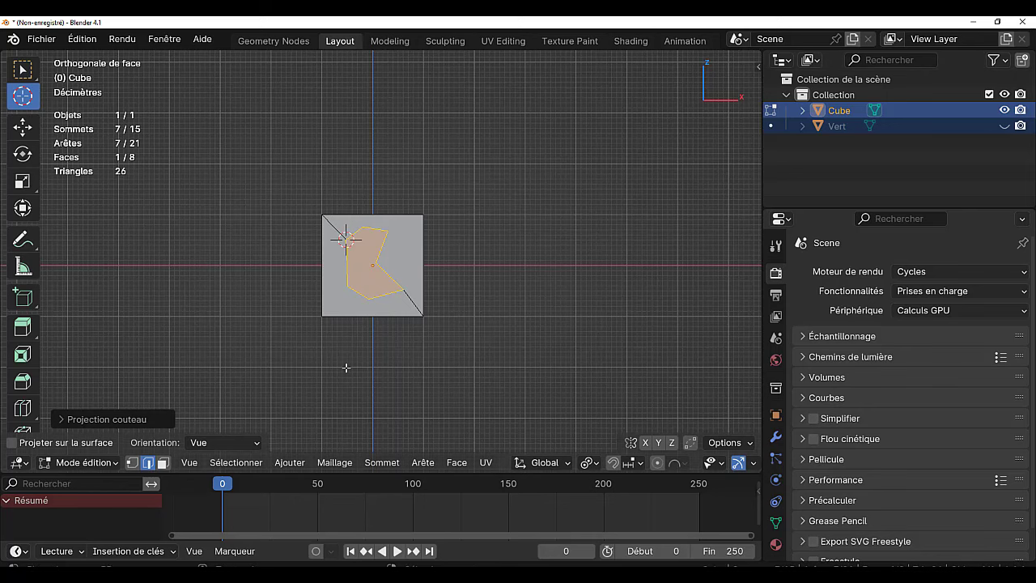
{"action": "middle_click_drag", "start_coordinate": [284, 376], "coordinate": [323, 391]}
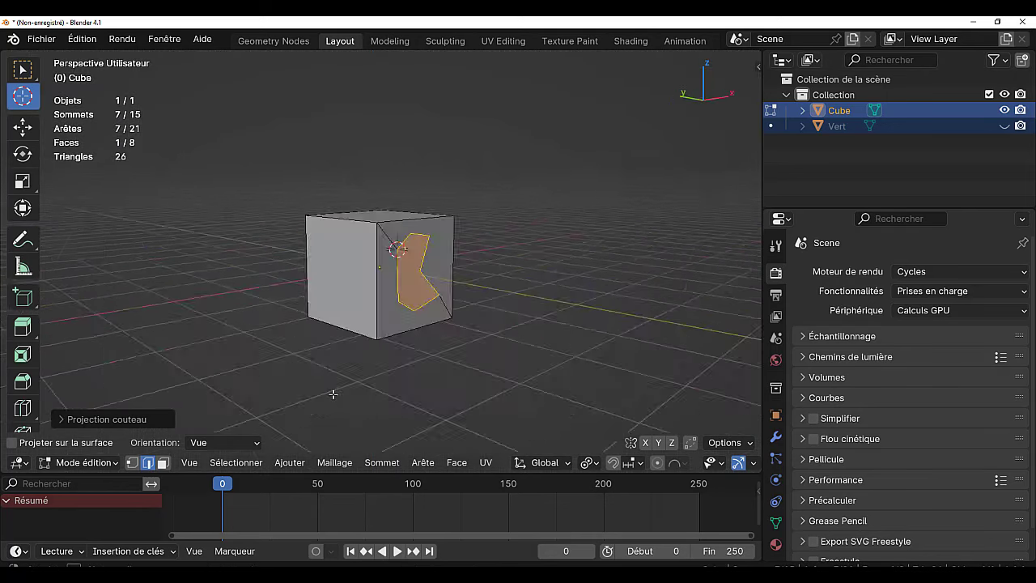
{"action": "key", "text": "KP_1"}
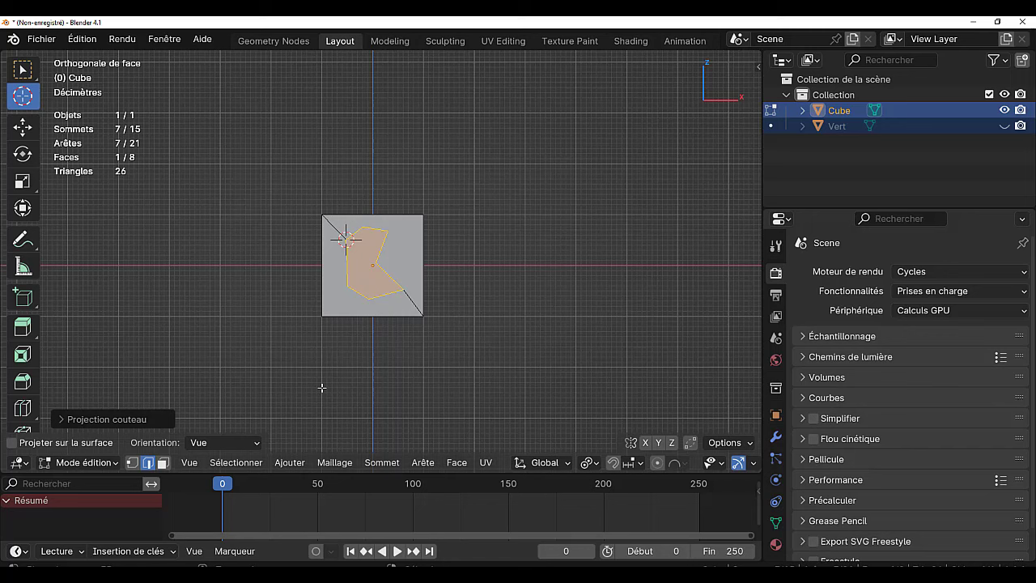
Enable Cut Through for the knife projection, then undo the cut
{"action": "left_click", "coordinate": [91, 414]}
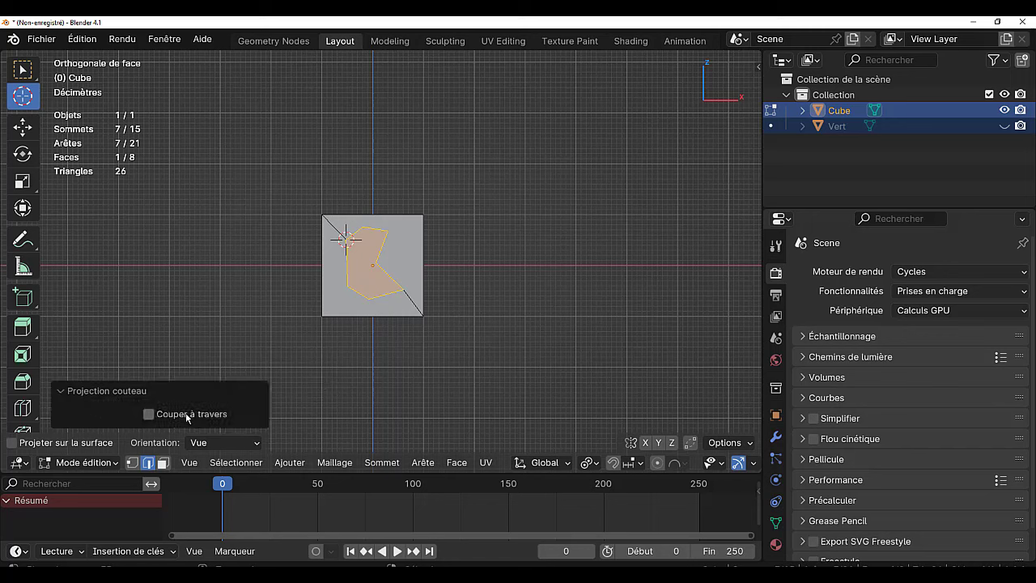
{"action": "left_click", "coordinate": [148, 414]}
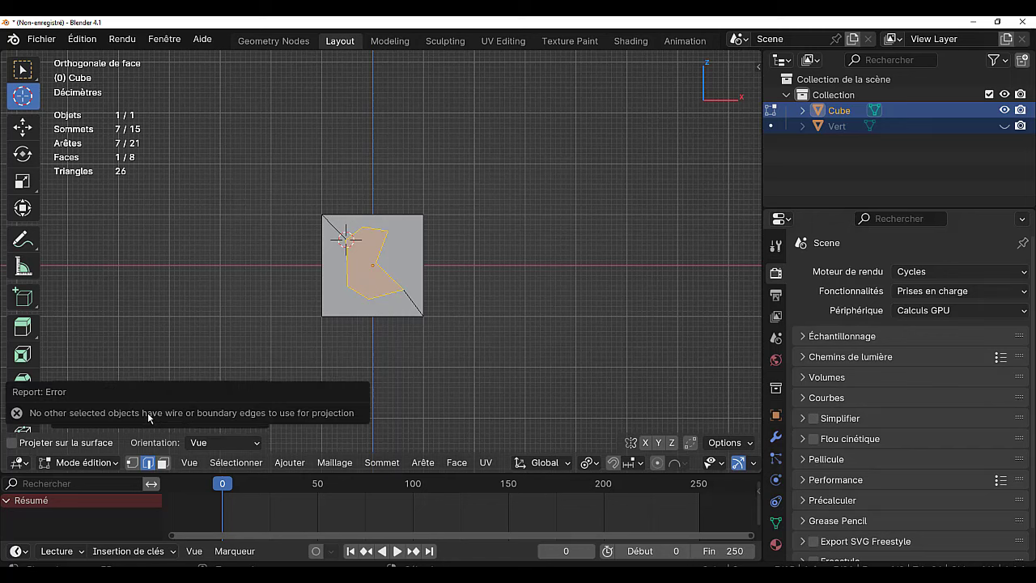
{"action": "middle_click_drag", "start_coordinate": [164, 319], "coordinate": [443, 354]}
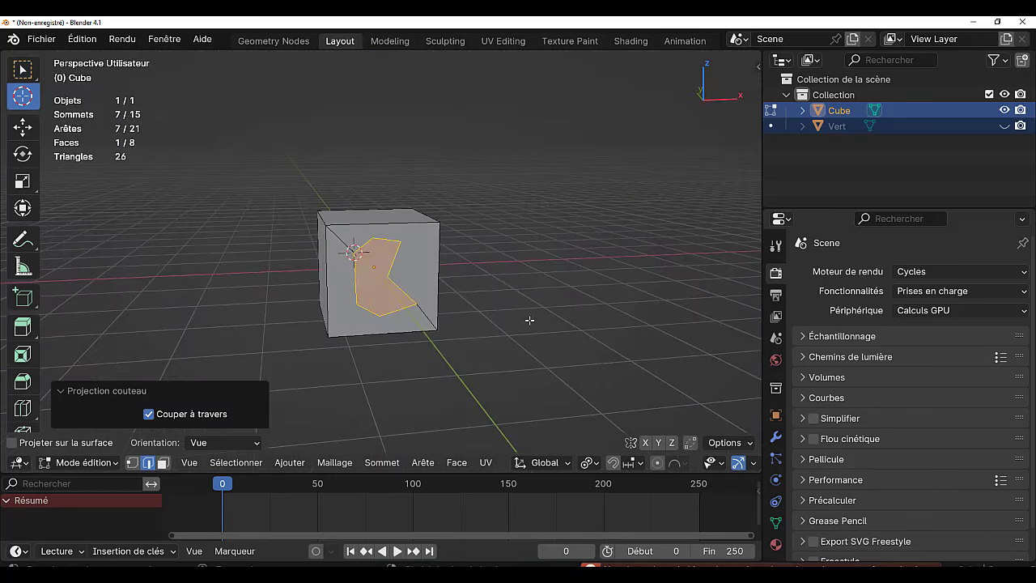
{"action": "key", "text": "ctrl+z"}
{"action": "middle_click_drag", "start_coordinate": [553, 331], "coordinate": [516, 325]}
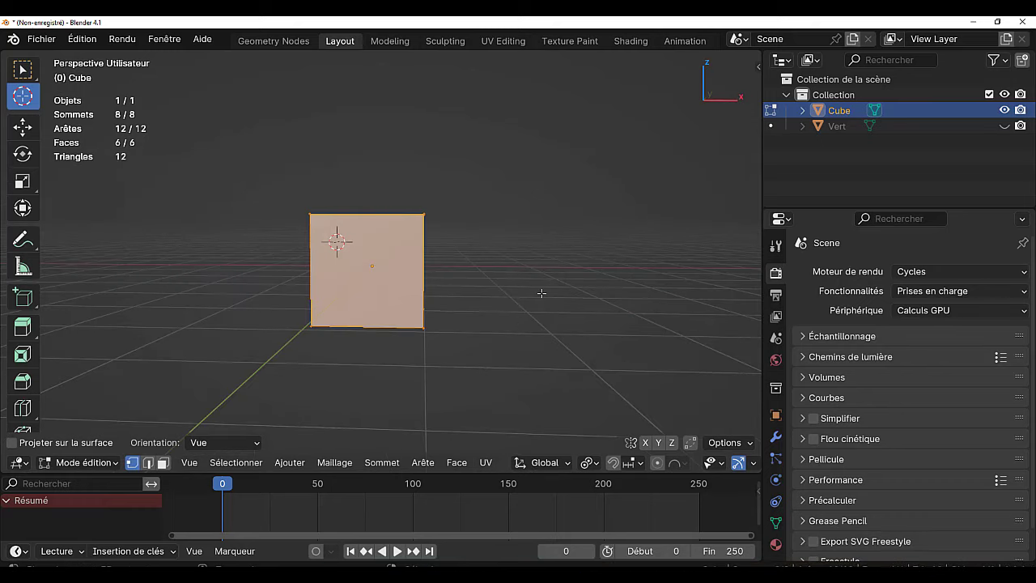
Extrude the cube's faces at 0 m, giving 16 vertices and 12 faces, then return to Object Mode
{"action": "key", "text": "KP_1"}
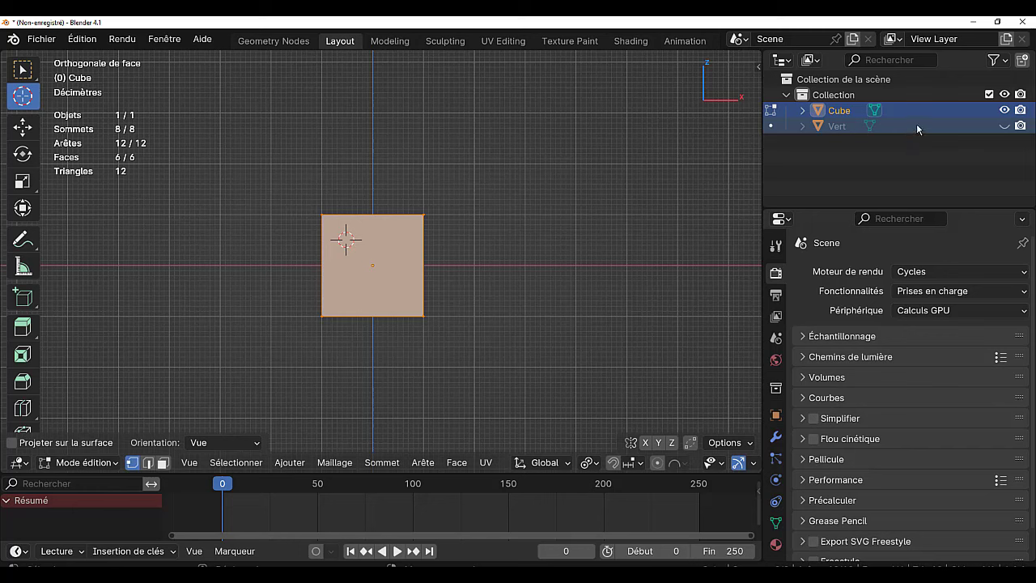
{"action": "left_click", "coordinate": [358, 267]}
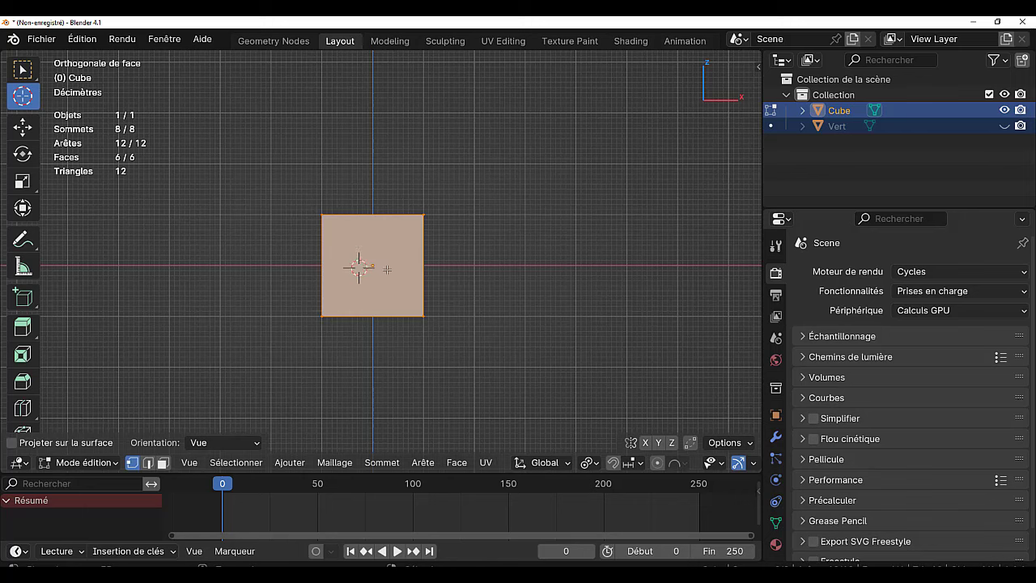
{"action": "key", "text": "e"}
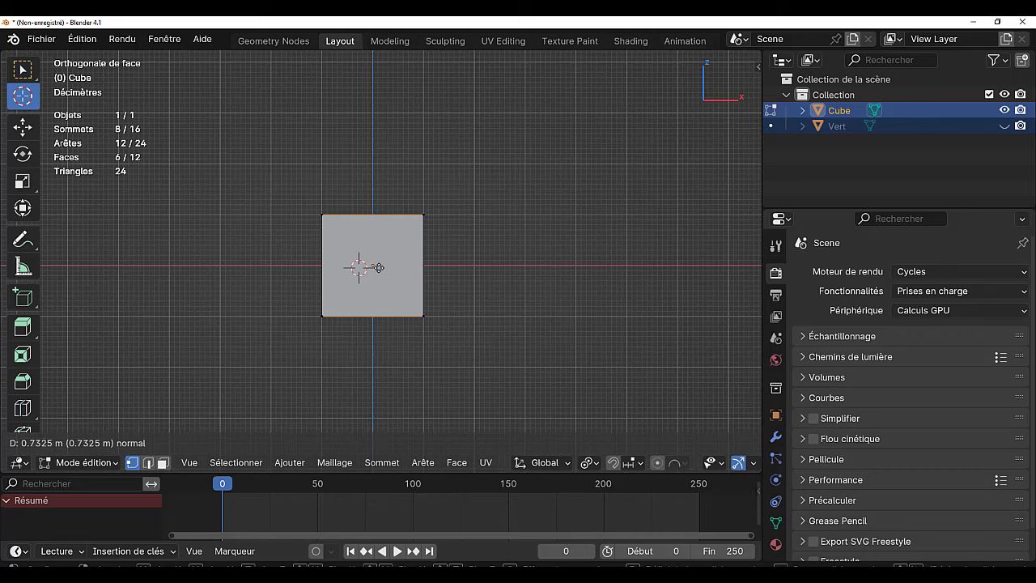
{"action": "key", "text": "Escape"}
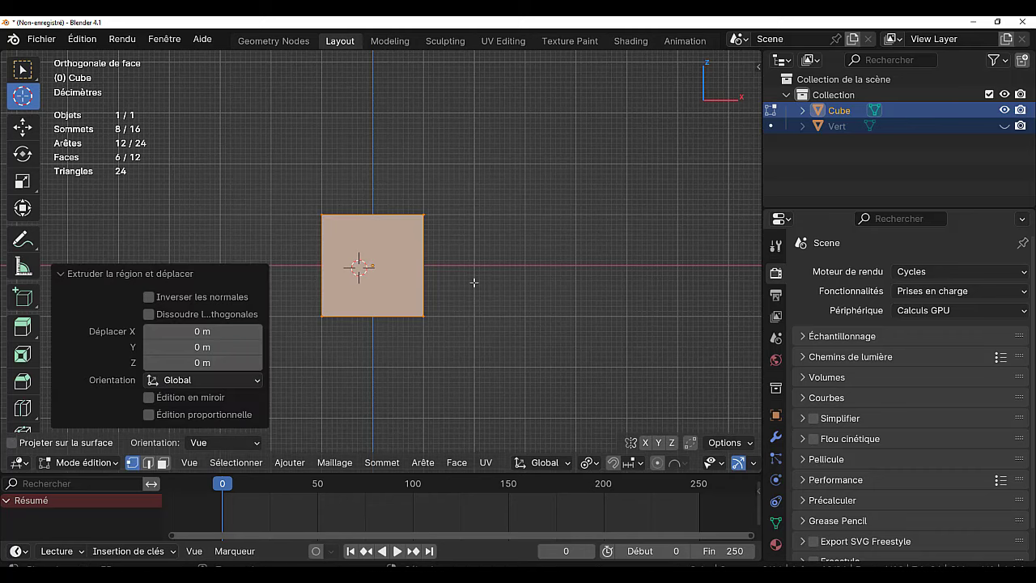
{"action": "mouse_move", "coordinate": [517, 276]}
{"action": "middle_mouse_down"}
{"action": "mouse_move", "coordinate": [510, 350]}
{"action": "mouse_move", "coordinate": [519, 313]}
{"action": "middle_mouse_up"}
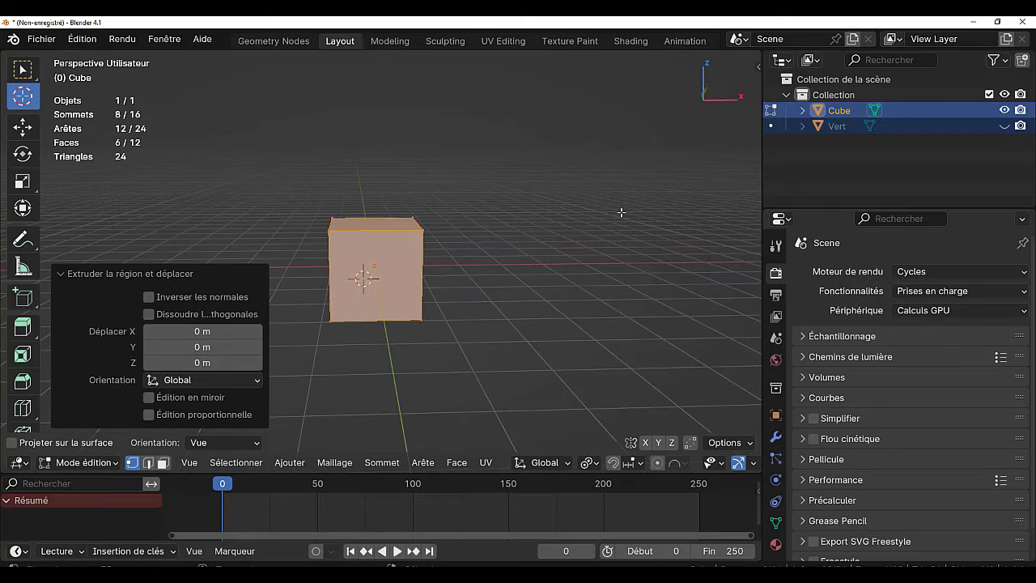
{"action": "key", "text": "Tab"}
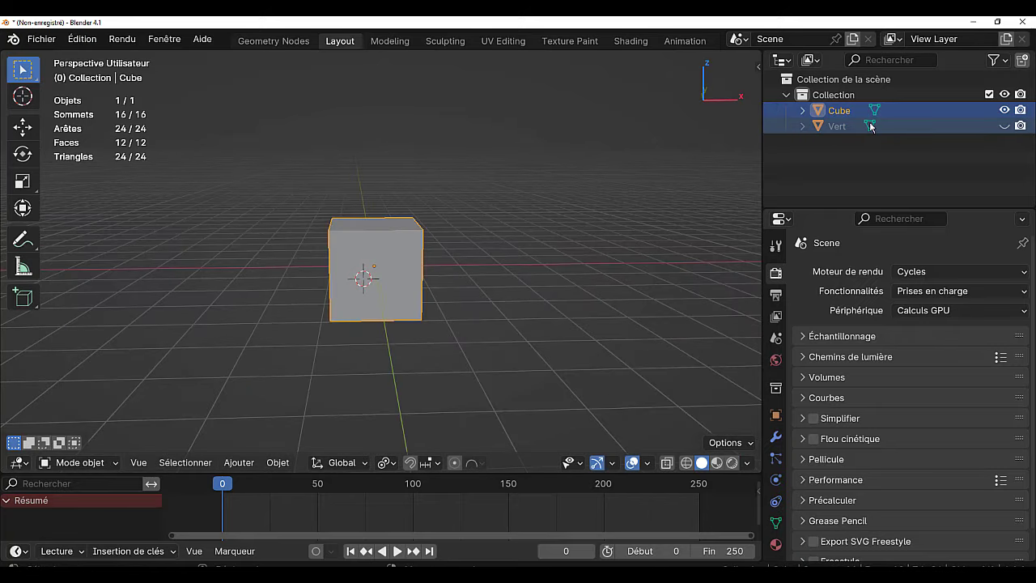
Unhide the Vert outline and reselect the cube in the front view
{"action": "left_click", "coordinate": [869, 126]}
{"action": "left_click", "coordinate": [1004, 126]}
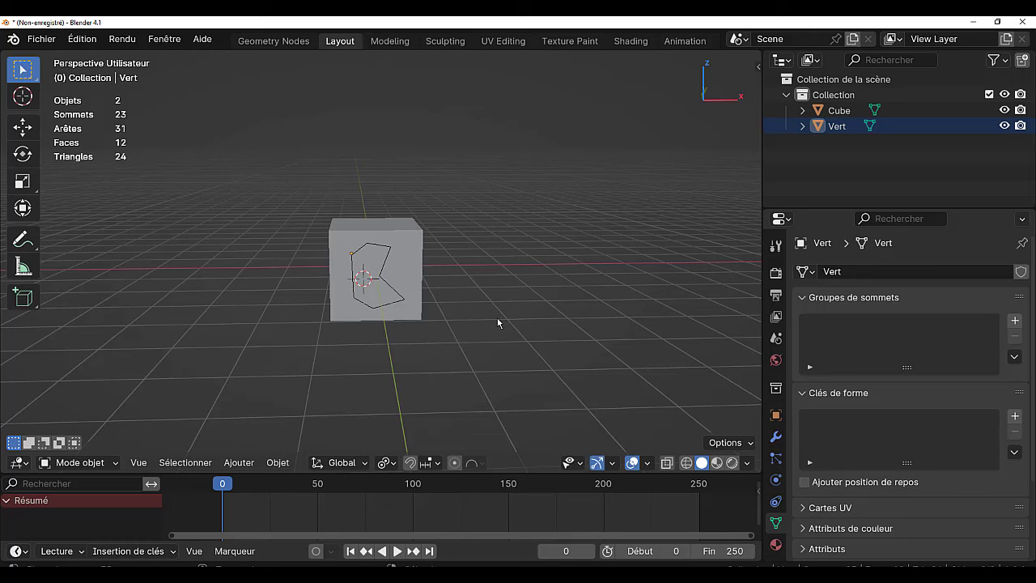
{"action": "key", "text": "KP_1"}
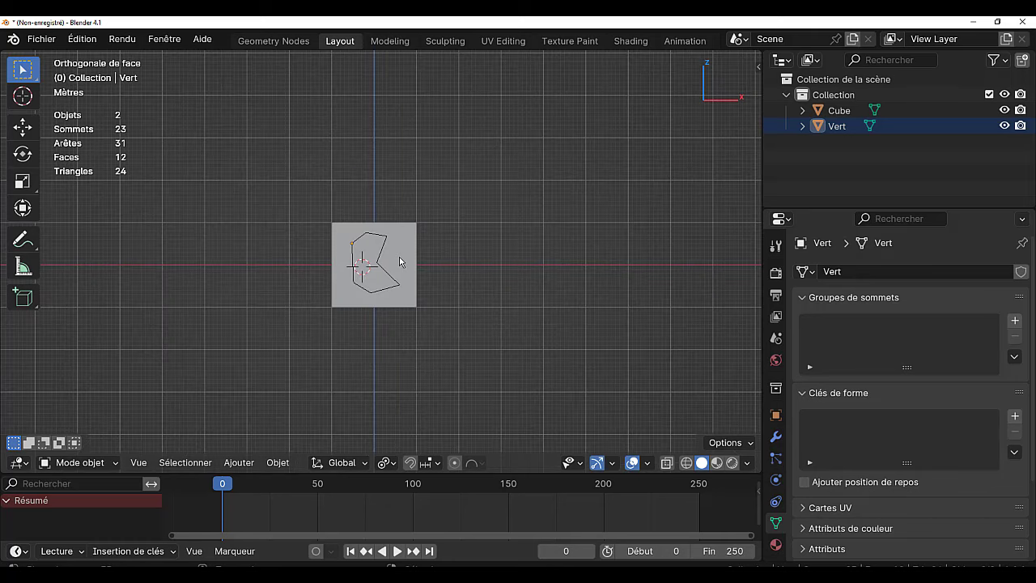
{"action": "key", "text": "Tab"}
{"action": "key", "text": "Tab"}
{"action": "left_click", "coordinate": [411, 262]}
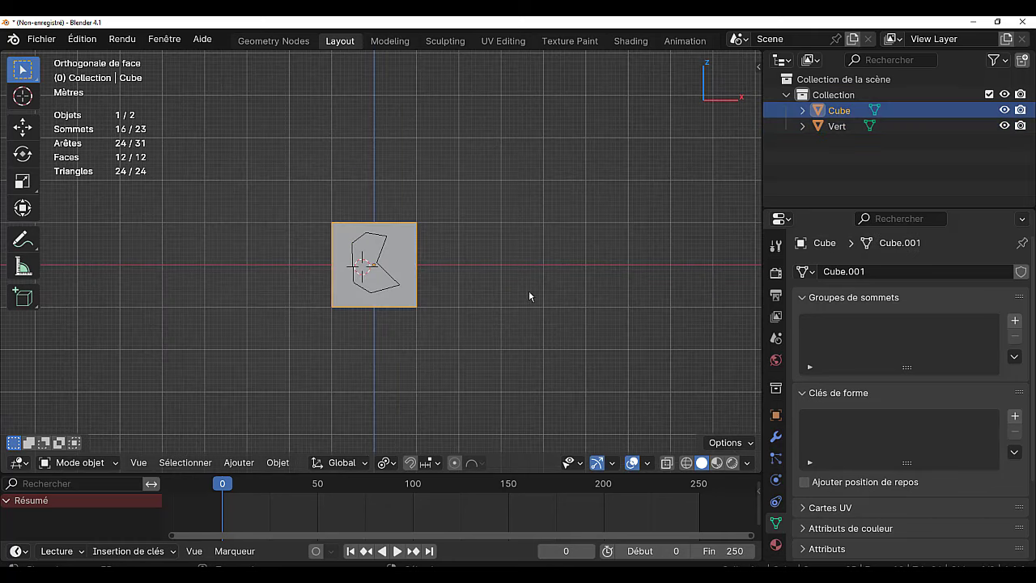
{"action": "key", "text": "Tab"}
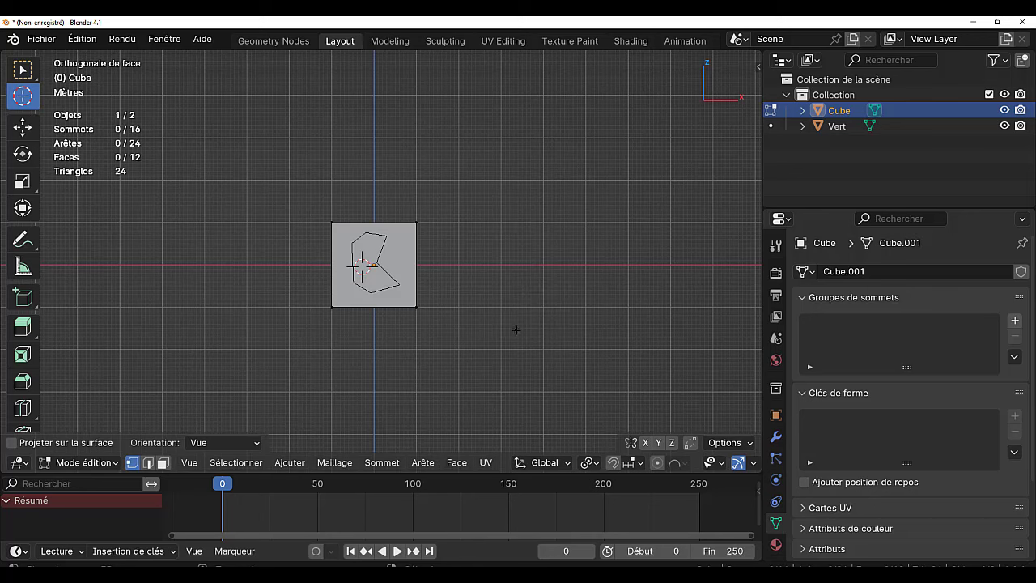
Select all of the cube's mesh, add Vert to the selection, and open the Mesh menu
{"action": "key", "text": "a"}
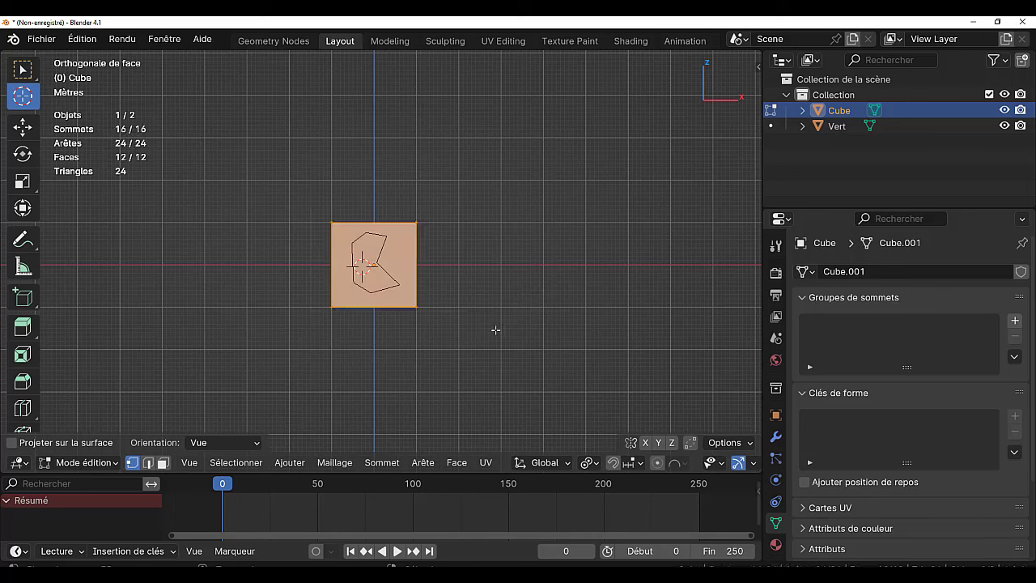
{"action": "left_click", "coordinate": [901, 122], "text": "ctrl"}
{"action": "left_click", "coordinate": [290, 463]}
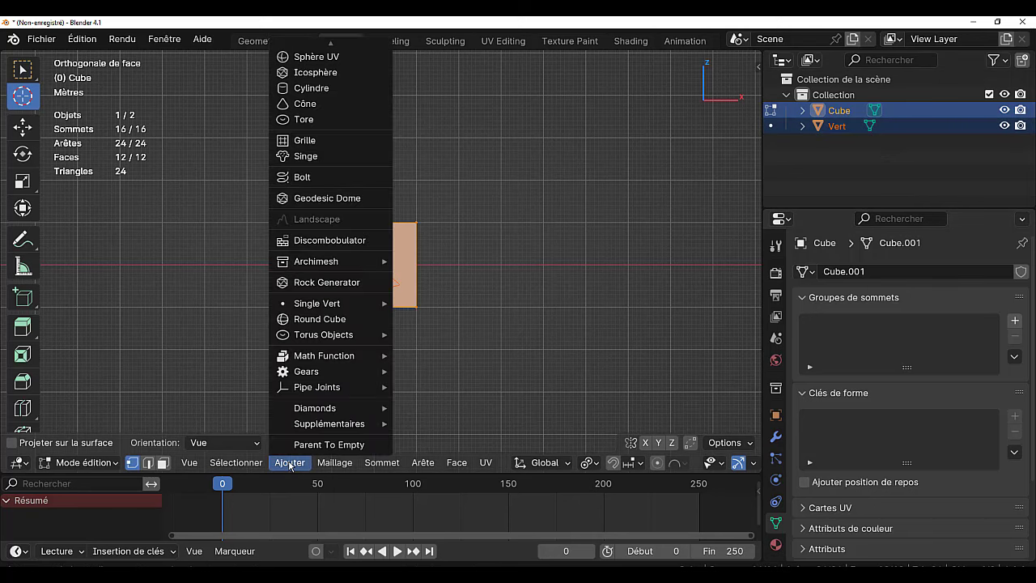
{"action": "mouse_move", "coordinate": [334, 462]}
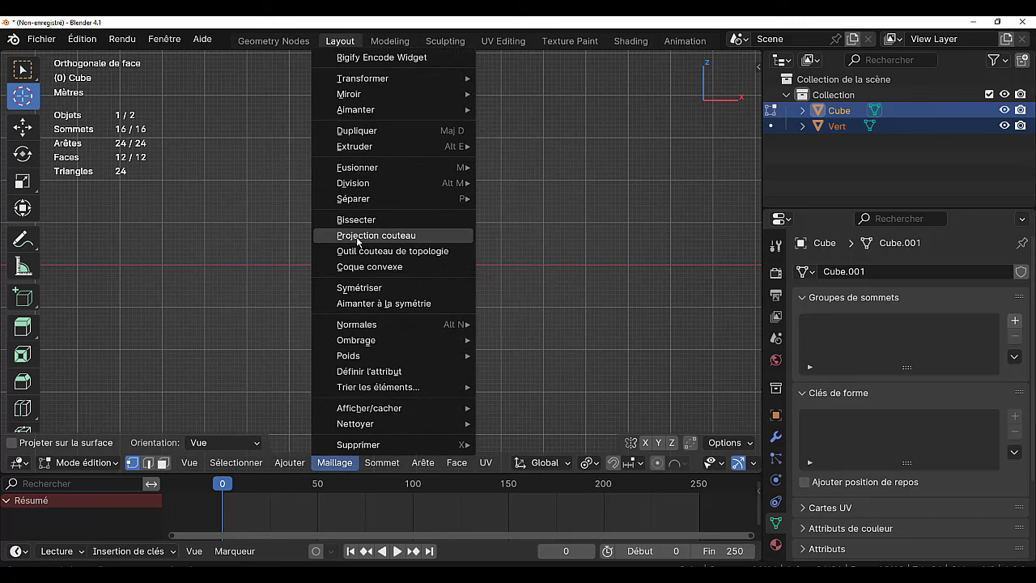
Knife-project the Vert outline through the cube with Cut Through enabled, then hide Vert
{"action": "left_click", "coordinate": [365, 235]}
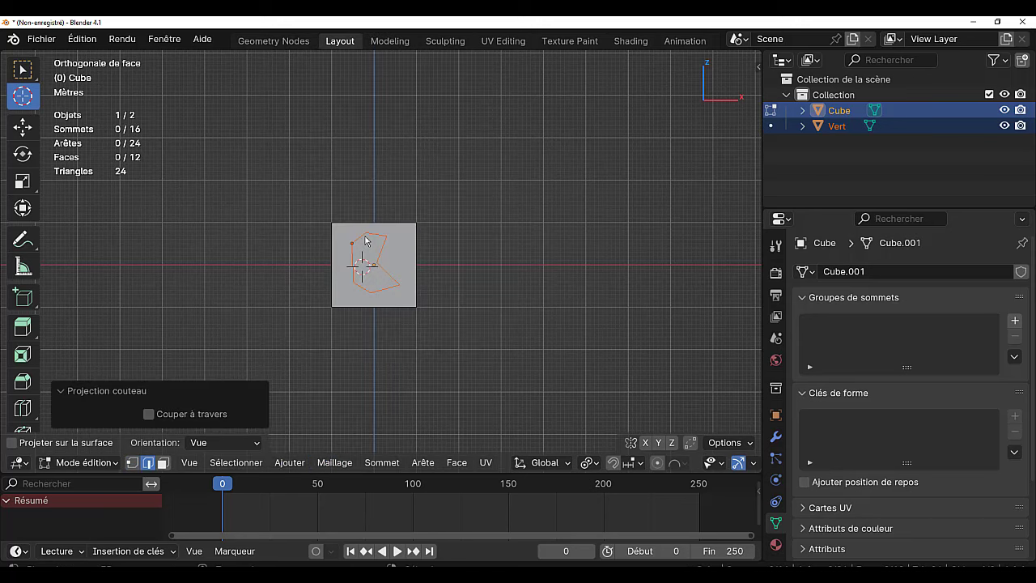
{"action": "left_click", "coordinate": [148, 414]}
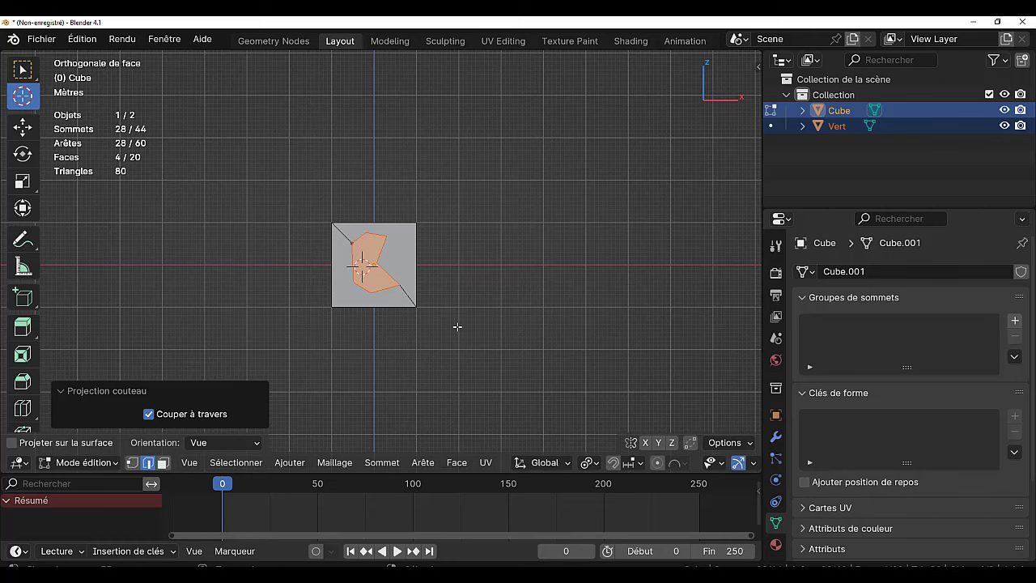
{"action": "mouse_move", "coordinate": [458, 326]}
{"action": "middle_mouse_down"}
{"action": "mouse_move", "coordinate": [215, 342]}
{"action": "mouse_move", "coordinate": [474, 331]}
{"action": "middle_mouse_up"}
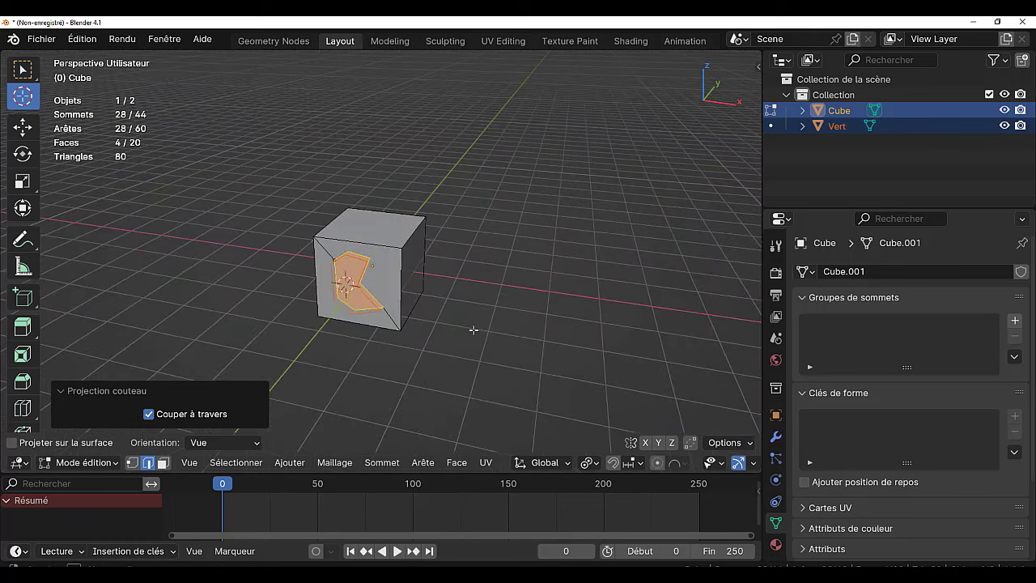
{"action": "scroll", "coordinate": [448, 351], "scroll_direction": "up", "scroll_amount": 2}
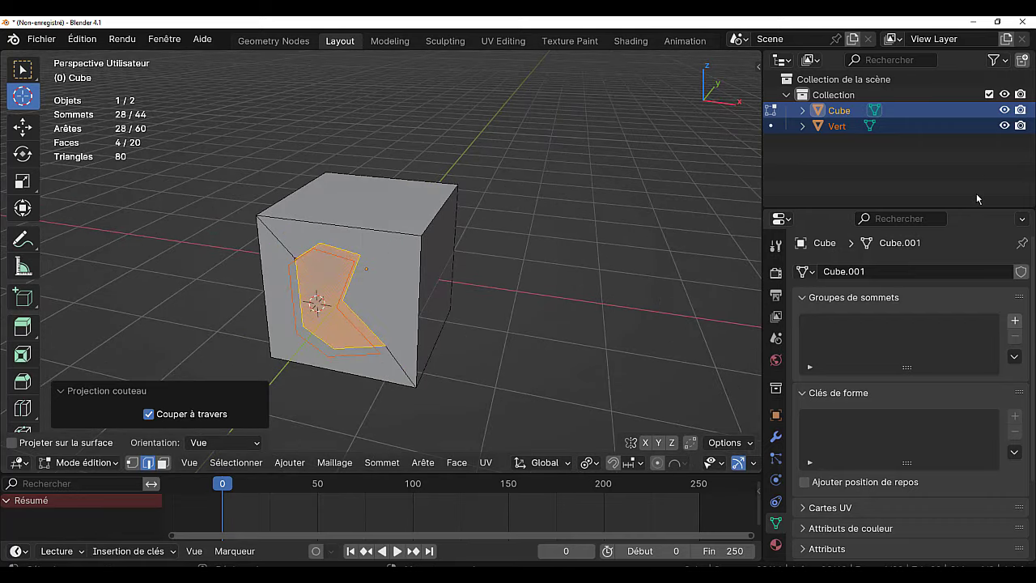
{"action": "left_click", "coordinate": [1004, 125]}
Bridge the front and back cut loops with Bridge Edge Loops from Quick Favorites
{"action": "key", "text": "q"}
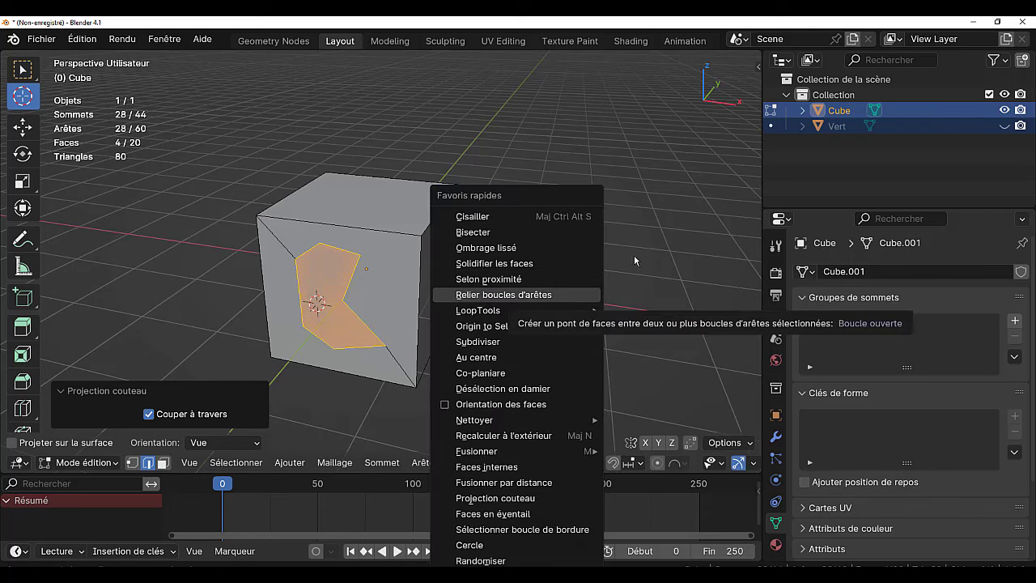
{"action": "left_click", "coordinate": [419, 469]}
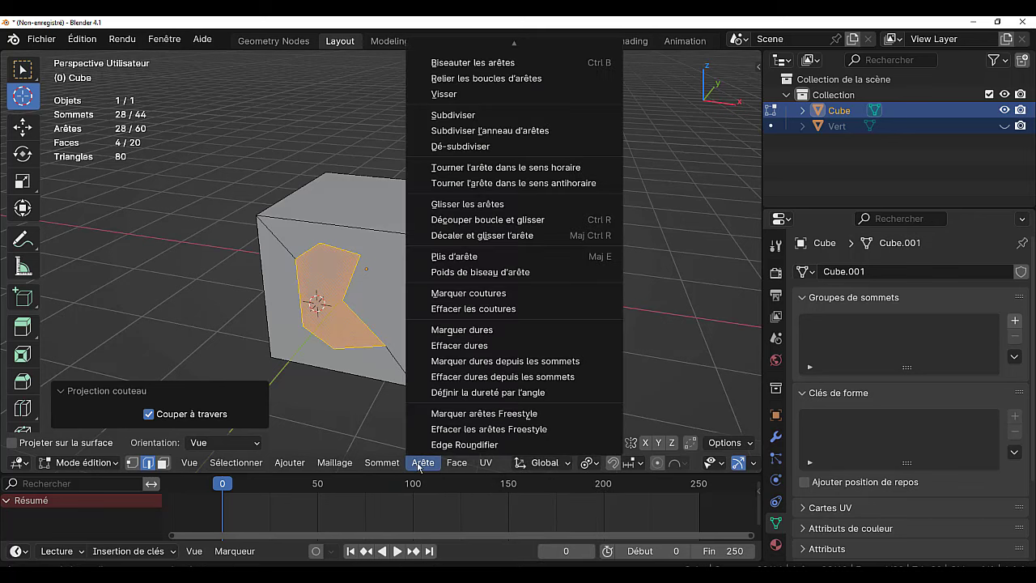
{"action": "left_click", "coordinate": [466, 79]}
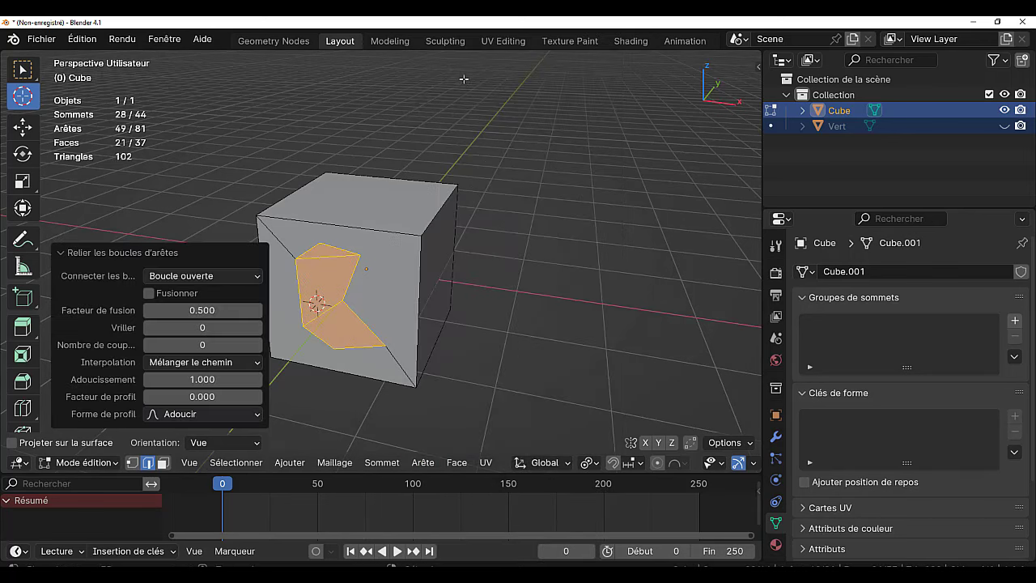
{"action": "mouse_move", "coordinate": [498, 274]}
{"action": "middle_mouse_down"}
{"action": "mouse_move", "coordinate": [305, 229]}
{"action": "mouse_move", "coordinate": [685, 252]}
{"action": "middle_mouse_up"}
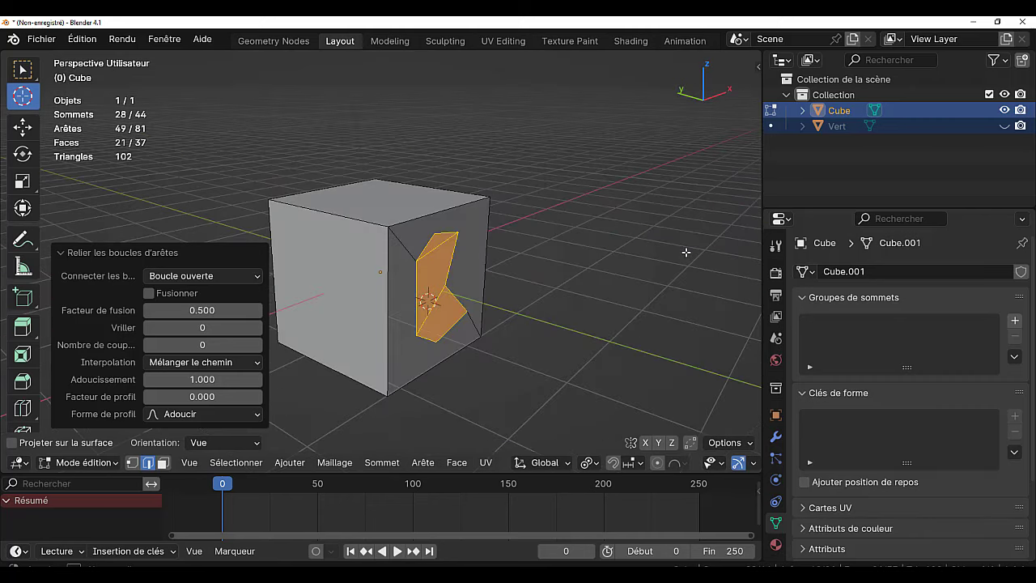
{"action": "scroll", "coordinate": [686, 253], "scroll_direction": "up", "scroll_amount": 2}
{"action": "scroll", "coordinate": [553, 316], "scroll_direction": "up", "scroll_amount": 3}
Select inner faces of the opening, undo, then reselect the linked bridged region
{"action": "left_click", "coordinate": [492, 283]}
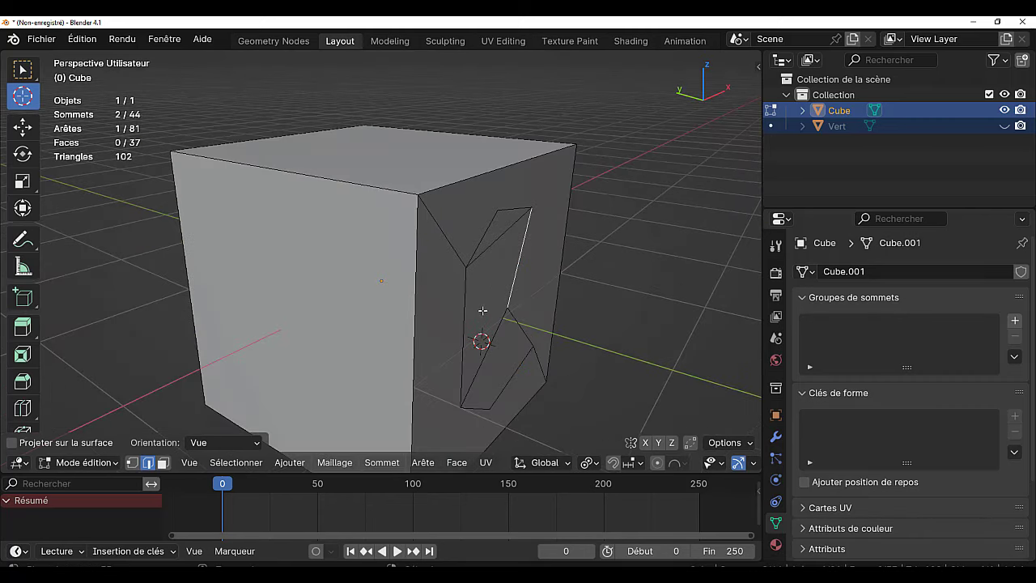
{"action": "key", "text": "3"}
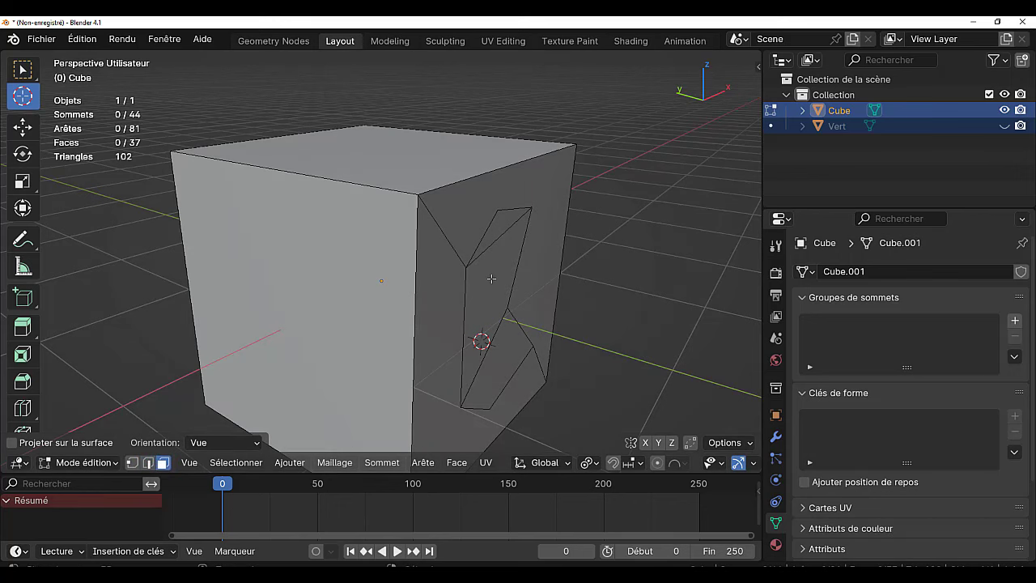
{"action": "left_click", "coordinate": [491, 278]}
{"action": "left_click", "coordinate": [504, 357], "text": "ctrl"}
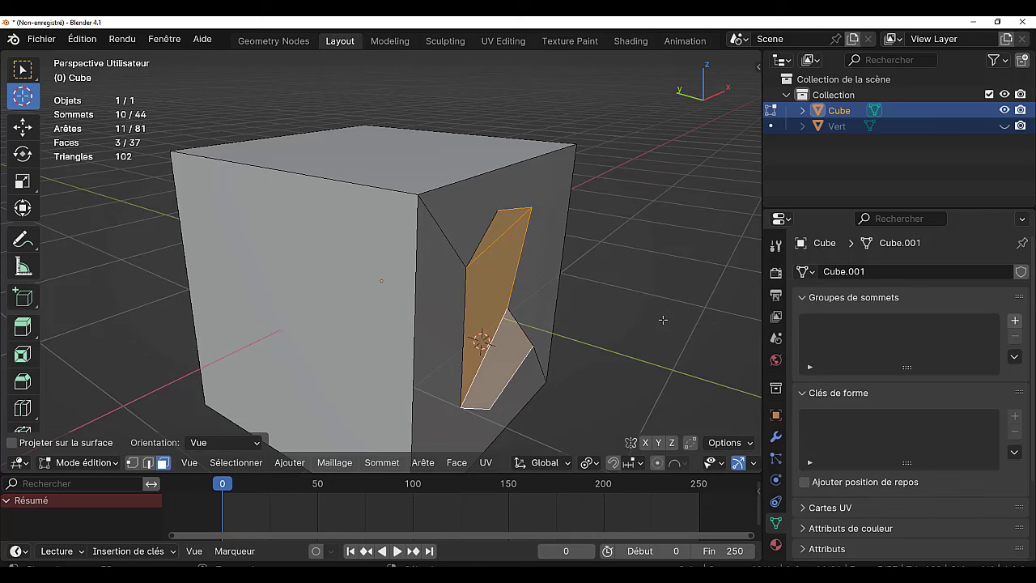
{"action": "key", "text": "ctrl+z"}
{"action": "key", "text": "ctrl+z"}
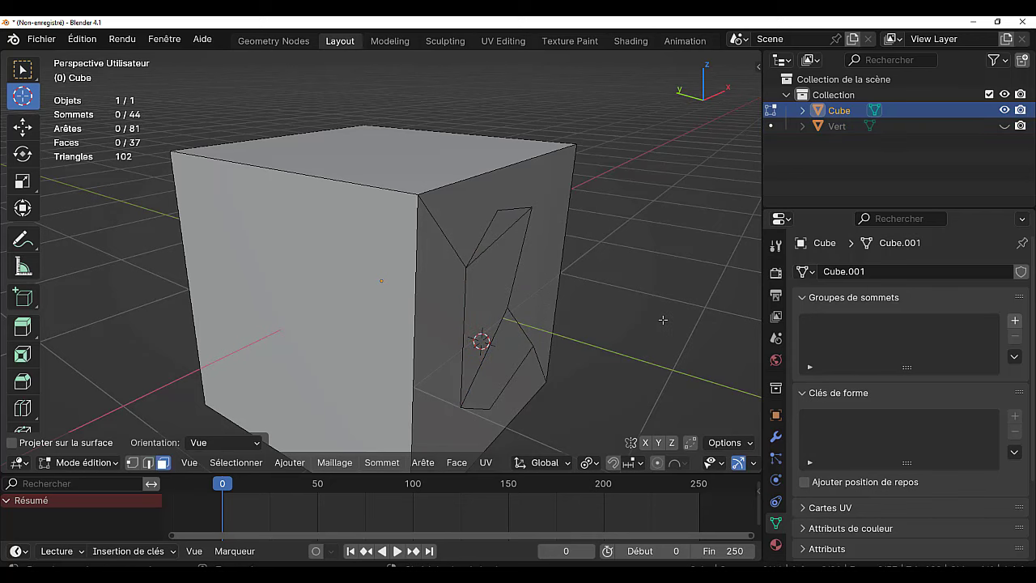
{"action": "key", "text": "ctrl+z"}
{"action": "key", "text": "ctrl+l"}
{"action": "mouse_move", "coordinate": [662, 320]}
{"action": "middle_mouse_down"}
{"action": "mouse_move", "coordinate": [279, 313]}
{"action": "mouse_move", "coordinate": [243, 347]}
{"action": "middle_mouse_up"}
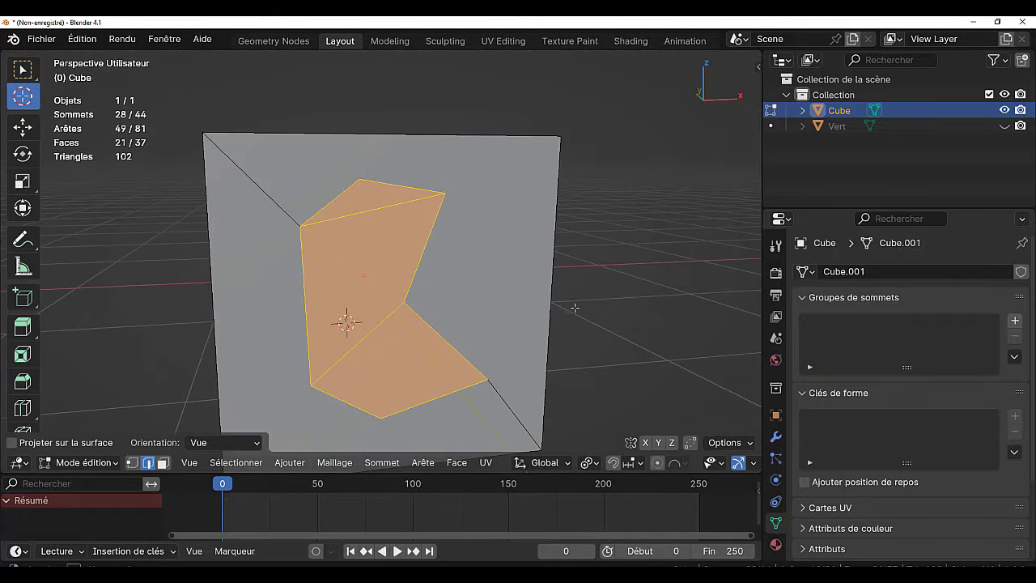
Select two edges of the opening, try deleting, and undo the bridge instead
{"action": "left_click", "coordinate": [380, 330]}
{"action": "left_click", "coordinate": [375, 214], "text": "shift"}
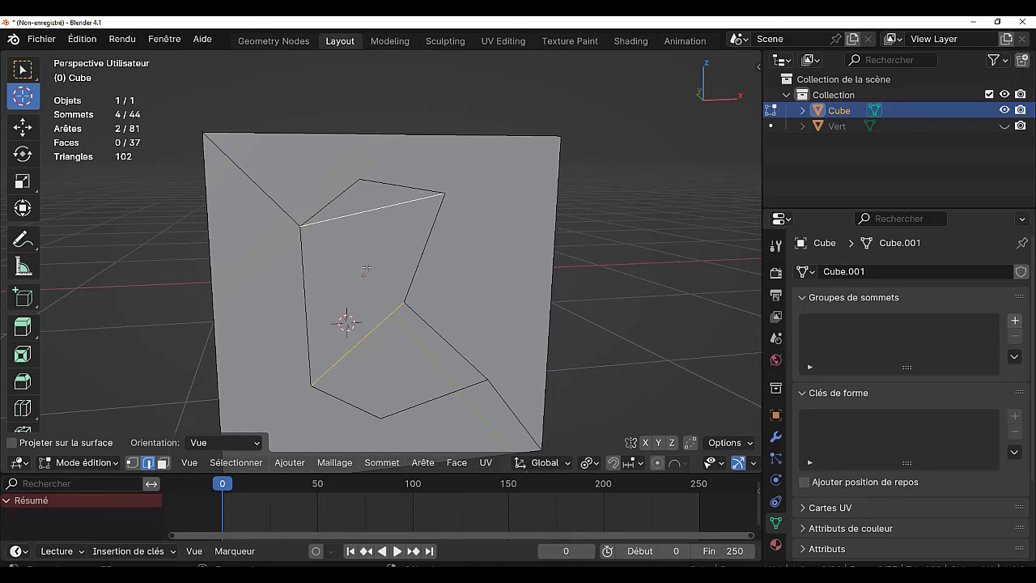
{"action": "key", "text": "x"}
{"action": "key", "text": "ctrl+z"}
{"action": "key", "text": "ctrl+z"}
{"action": "key", "text": "ctrl+z"}
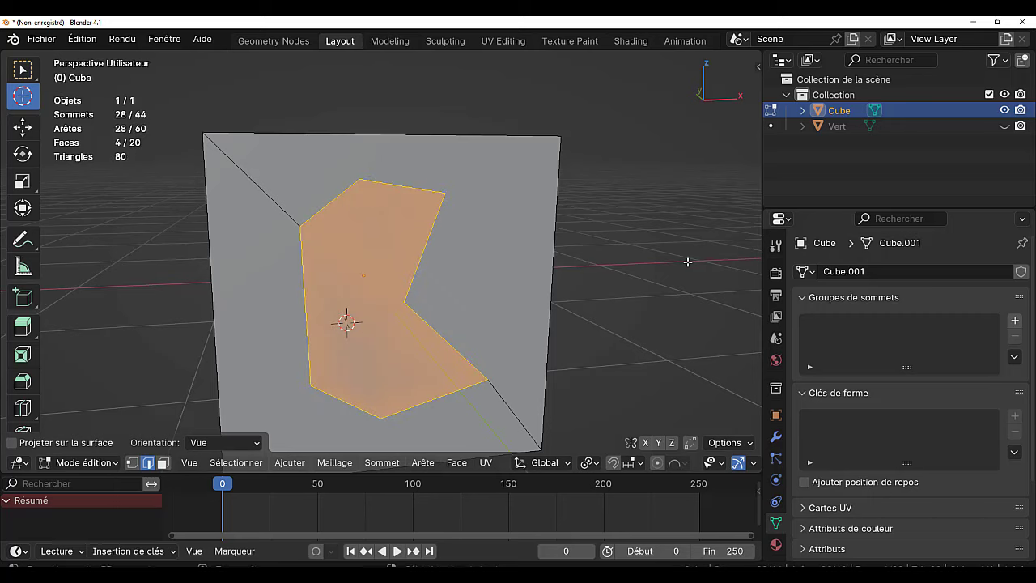
{"action": "mouse_move", "coordinate": [687, 261]}
{"action": "middle_mouse_down"}
{"action": "mouse_move", "coordinate": [326, 303]}
{"action": "mouse_move", "coordinate": [656, 272]}
{"action": "mouse_move", "coordinate": [571, 285]}
{"action": "middle_mouse_up"}
Bridge the cut loops again, then undo back to the uncut 16-vertex cube in front view
{"action": "key", "text": "q"}
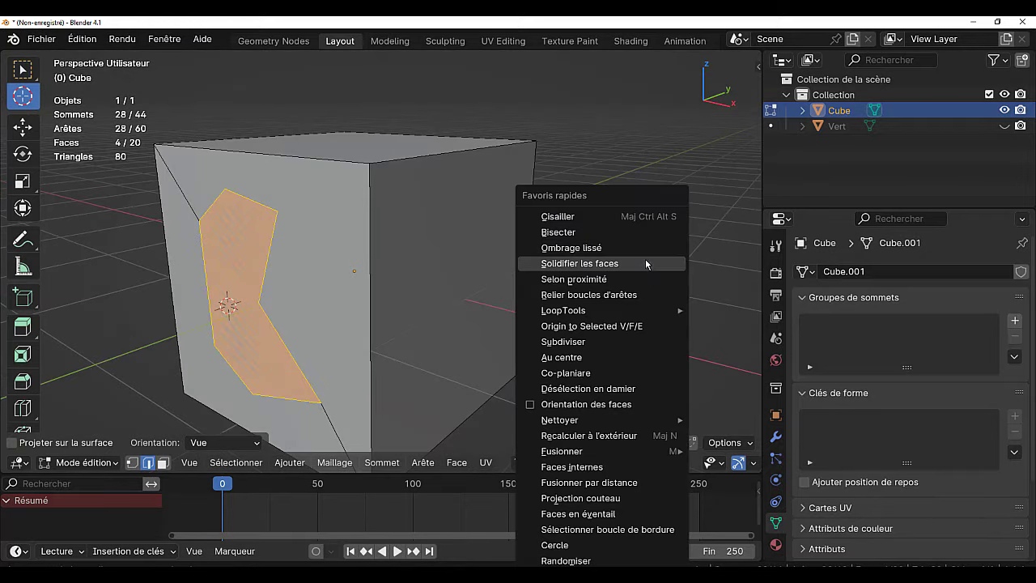
{"action": "left_click", "coordinate": [636, 300]}
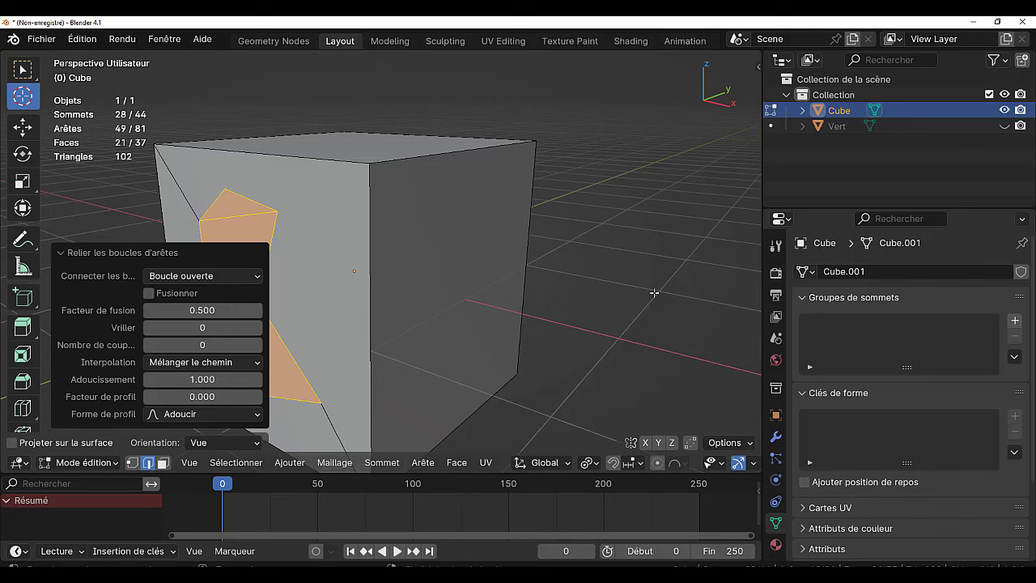
{"action": "key", "text": "ctrl+z"}
{"action": "key", "text": "a"}
{"action": "scroll", "coordinate": [654, 292], "scroll_direction": "down", "scroll_amount": 3}
{"action": "mouse_move", "coordinate": [653, 292]}
{"action": "middle_mouse_down"}
{"action": "mouse_move", "coordinate": [555, 310]}
{"action": "mouse_move", "coordinate": [708, 290]}
{"action": "middle_mouse_up"}
{"action": "key", "text": "KP_1"}
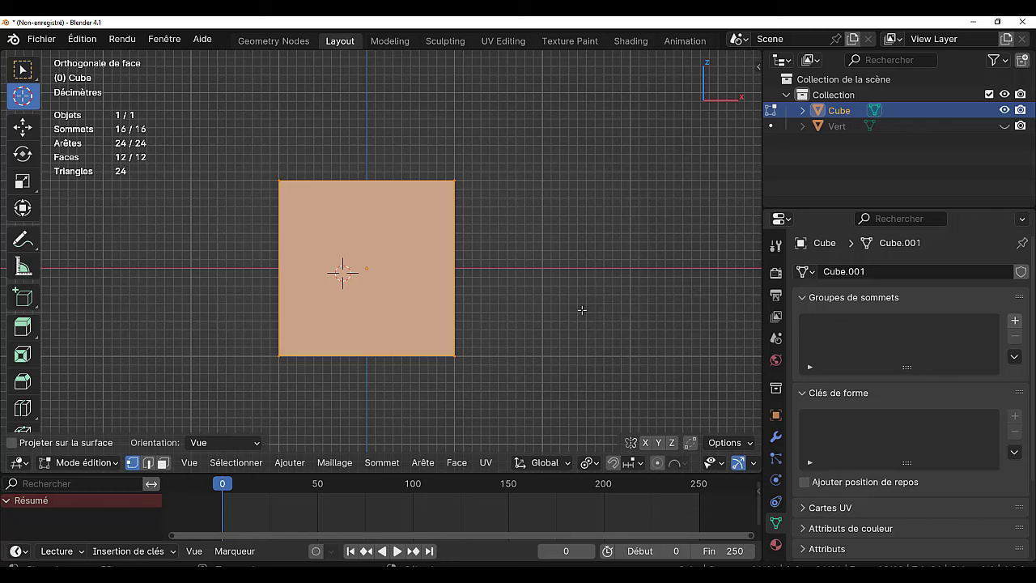
Merge the cube's overlapping vertices by distance down to 8 and unhide the Vert outline
{"action": "key", "text": "m"}
{"action": "left_click", "coordinate": [547, 365]}
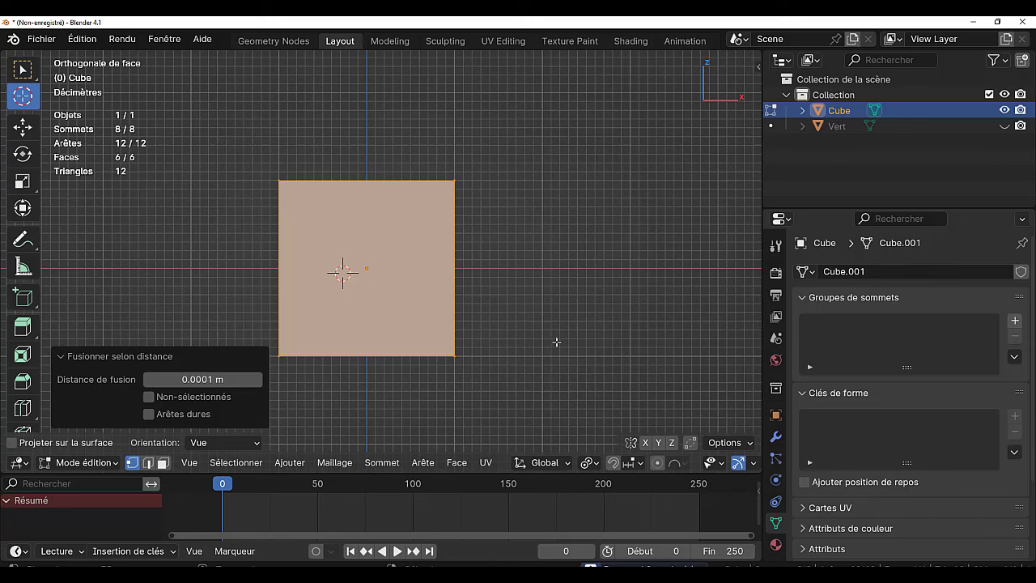
{"action": "left_click", "coordinate": [1004, 125]}
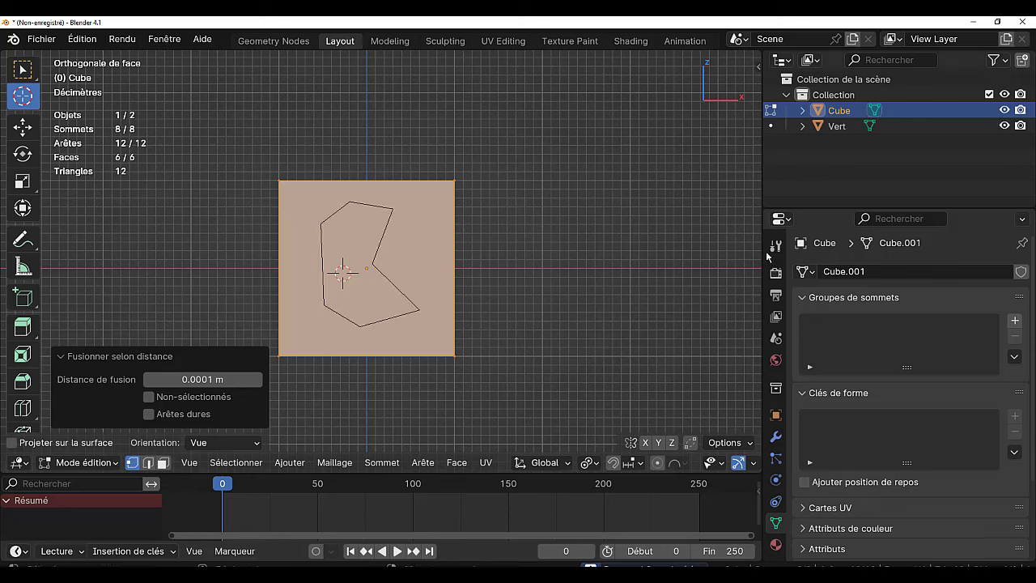
{"action": "mouse_move", "coordinate": [589, 276]}
{"action": "middle_mouse_down"}
{"action": "mouse_move", "coordinate": [552, 375]}
{"action": "mouse_move", "coordinate": [563, 323]}
{"action": "mouse_move", "coordinate": [650, 283]}
{"action": "middle_mouse_up"}
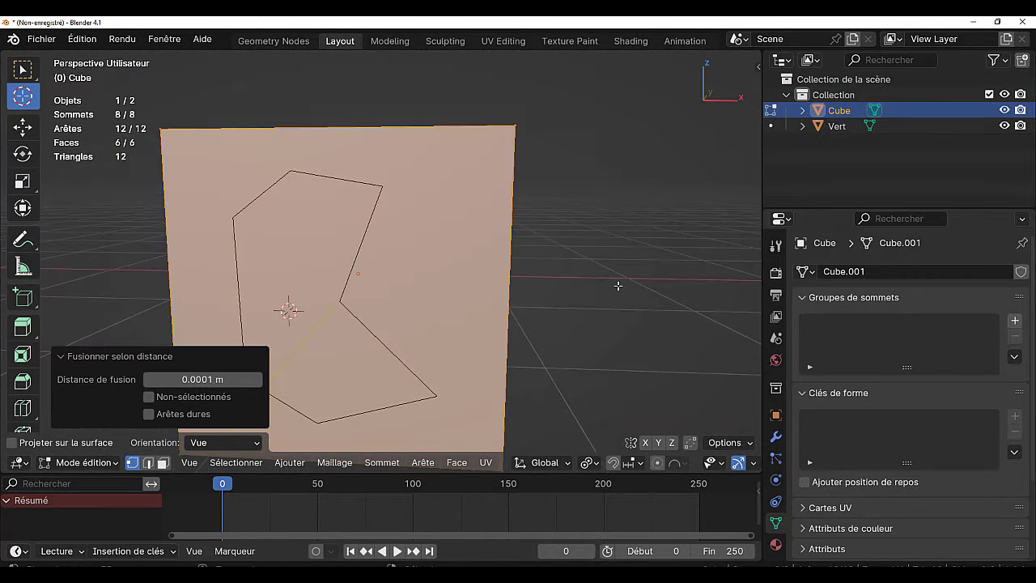
{"action": "scroll", "coordinate": [618, 286], "scroll_direction": "down", "scroll_amount": 3}
{"action": "key", "text": "ctrl+z"}
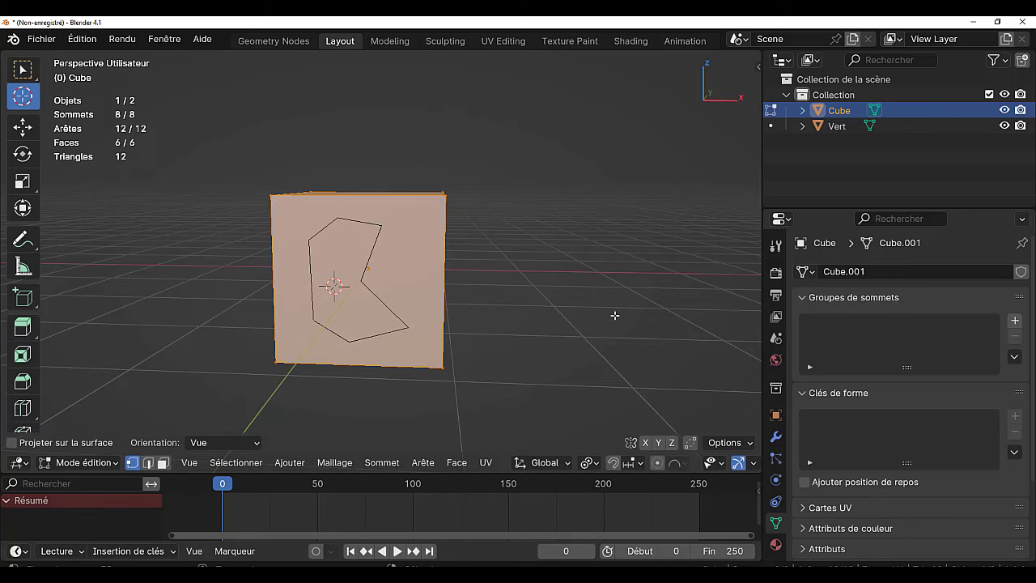
Add Vert to the selection alongside the cube and view it from the front
{"action": "left_click", "coordinate": [838, 126], "text": "ctrl"}
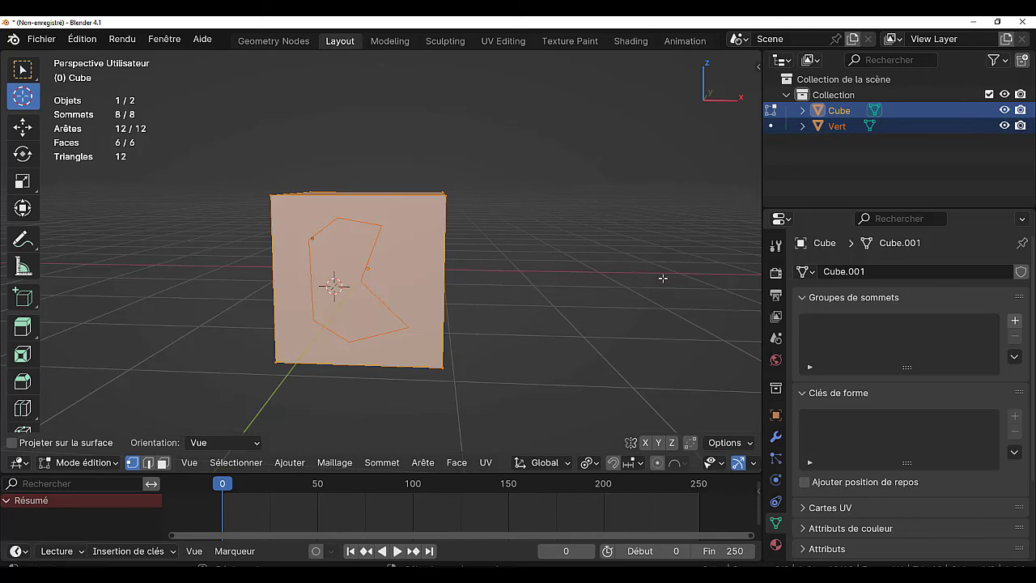
{"action": "key", "text": "KP_1"}
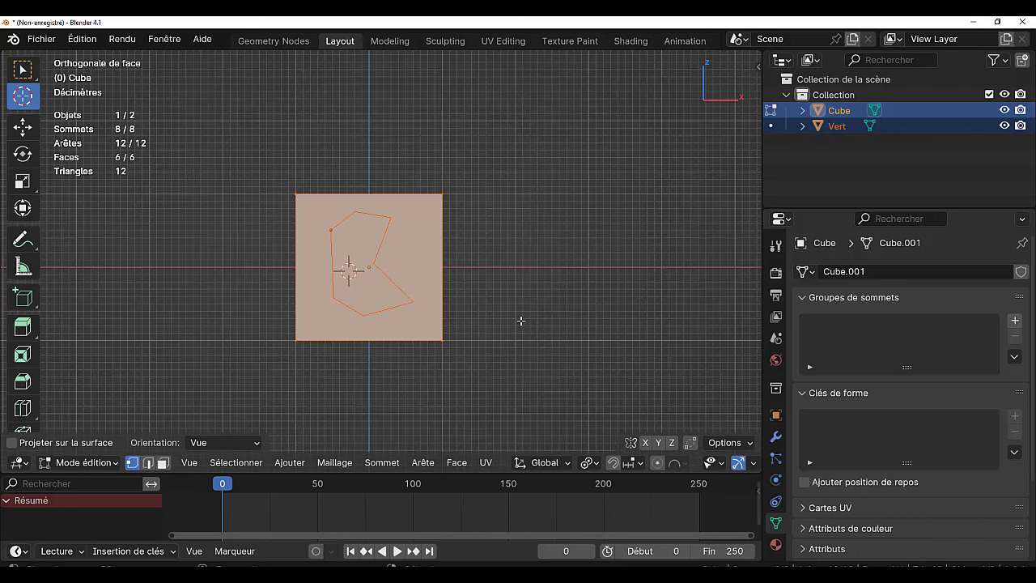
{"action": "scroll", "coordinate": [519, 321], "scroll_direction": "up", "scroll_amount": 2}
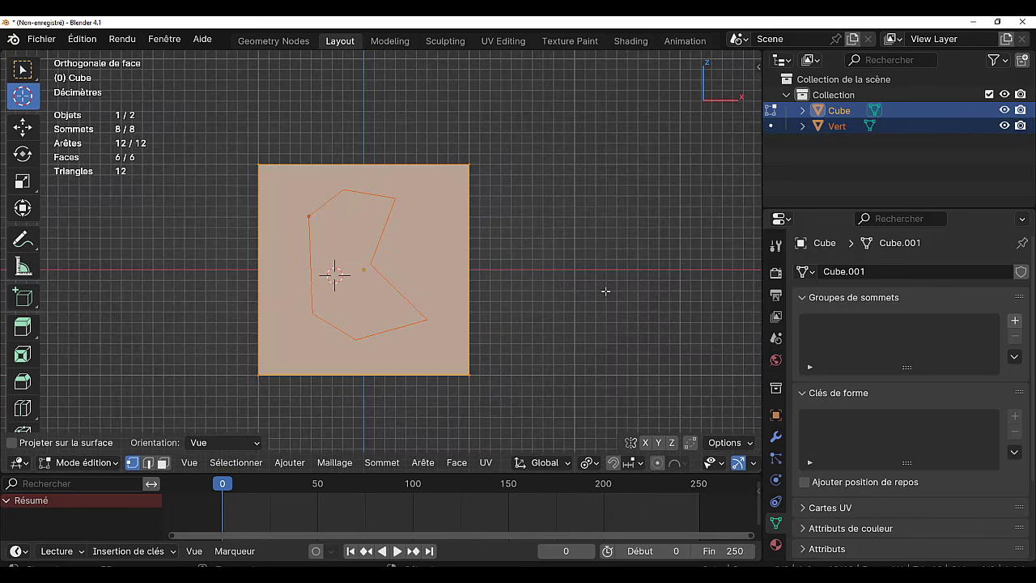
{"action": "left_click", "coordinate": [295, 466]}
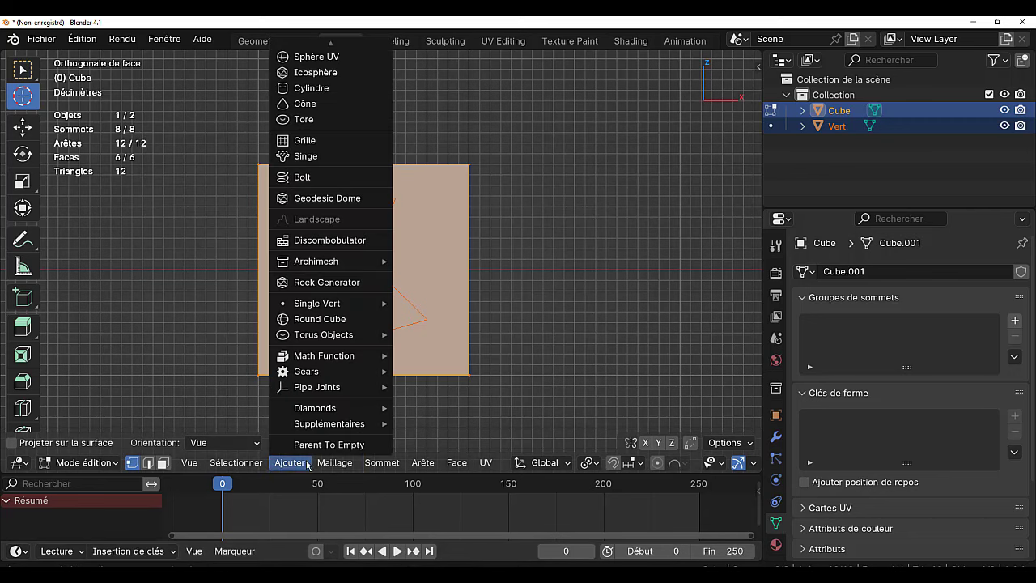
{"action": "mouse_move", "coordinate": [334, 462]}
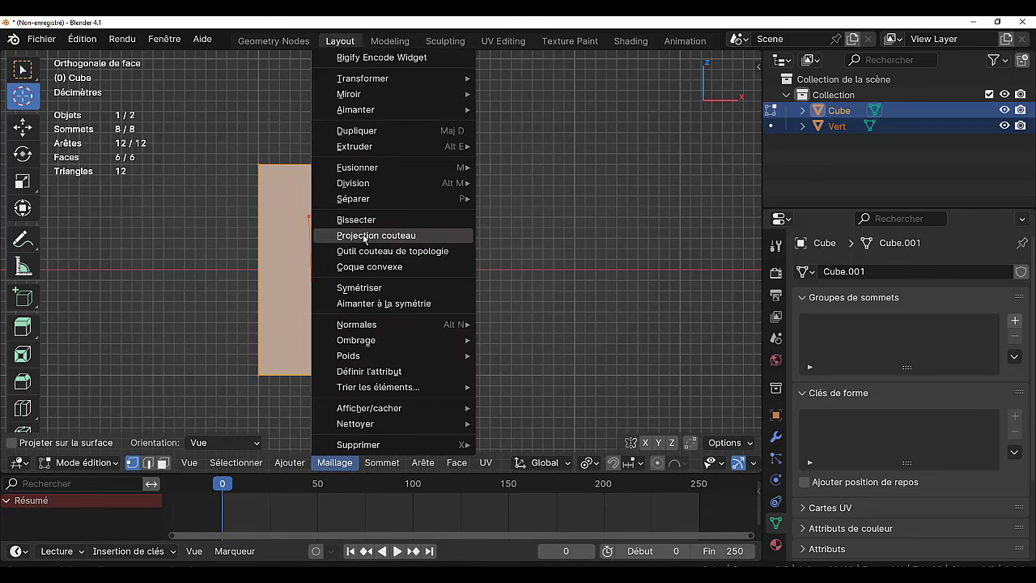
Knife-project the Vert outline into the plain cube's front face (22 vertices, 10 faces), then hide Vert
{"action": "left_click", "coordinate": [365, 235]}
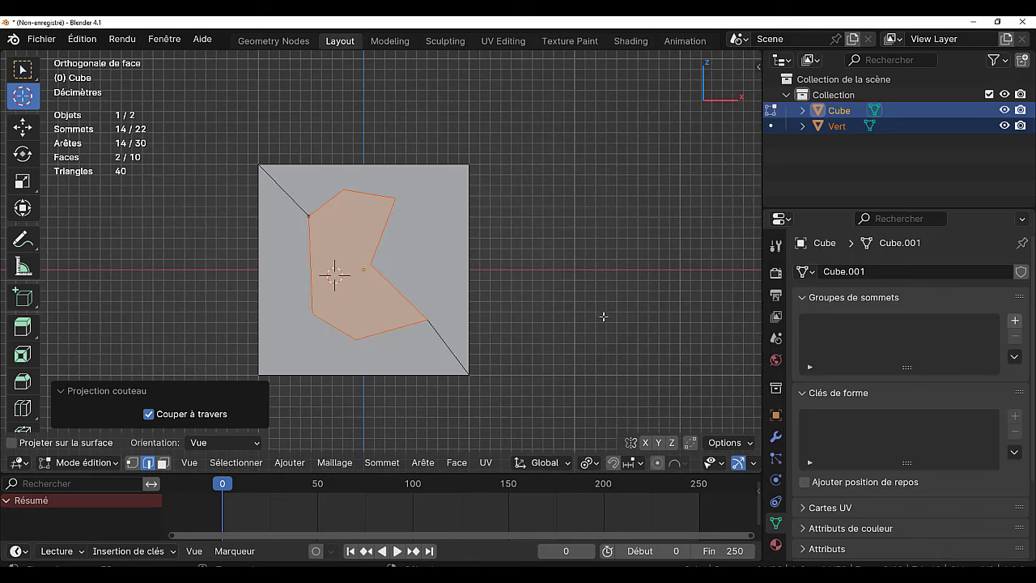
{"action": "mouse_move", "coordinate": [615, 293]}
{"action": "middle_mouse_down"}
{"action": "mouse_move", "coordinate": [310, 346]}
{"action": "mouse_move", "coordinate": [579, 311]}
{"action": "middle_mouse_up"}
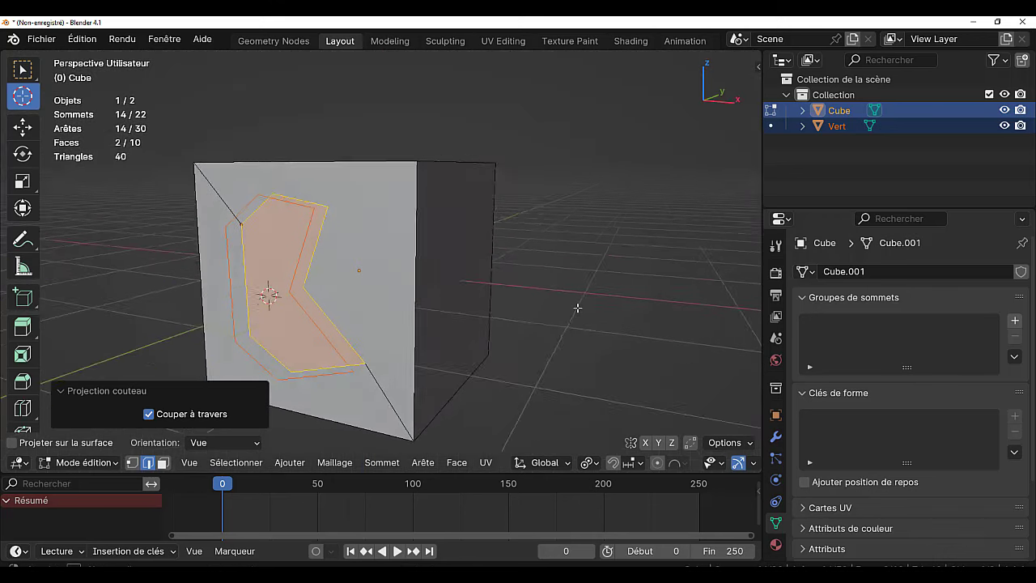
{"action": "left_click", "coordinate": [1004, 126]}
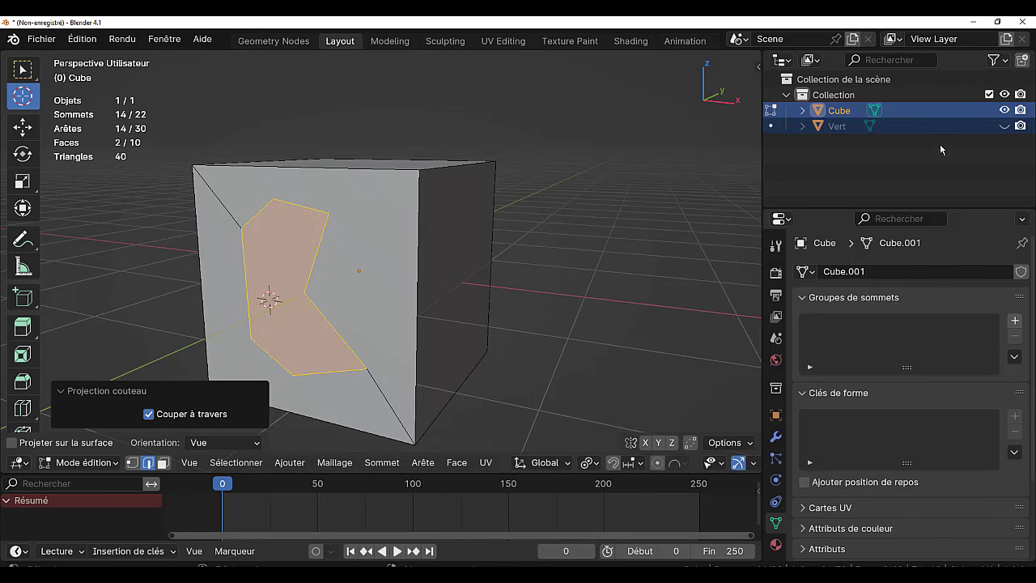
{"action": "middle_click_drag", "start_coordinate": [621, 342], "coordinate": [623, 358]}
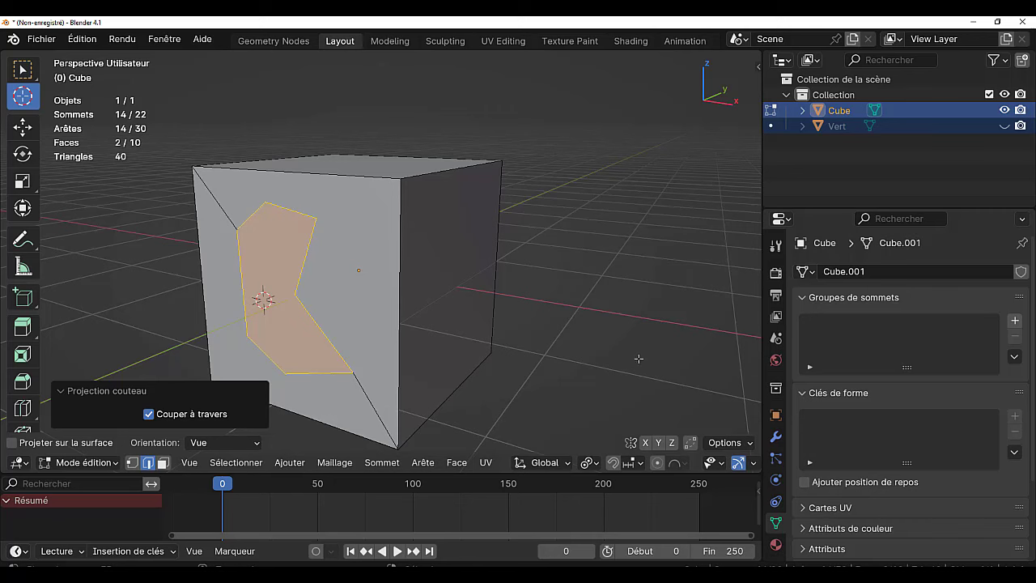
Bridge the cut outline's edge loops into a pocket (37 edges, 15 faces) and orbit to inspect it
{"action": "key", "text": "q"}
{"action": "left_click", "coordinate": [613, 293]}
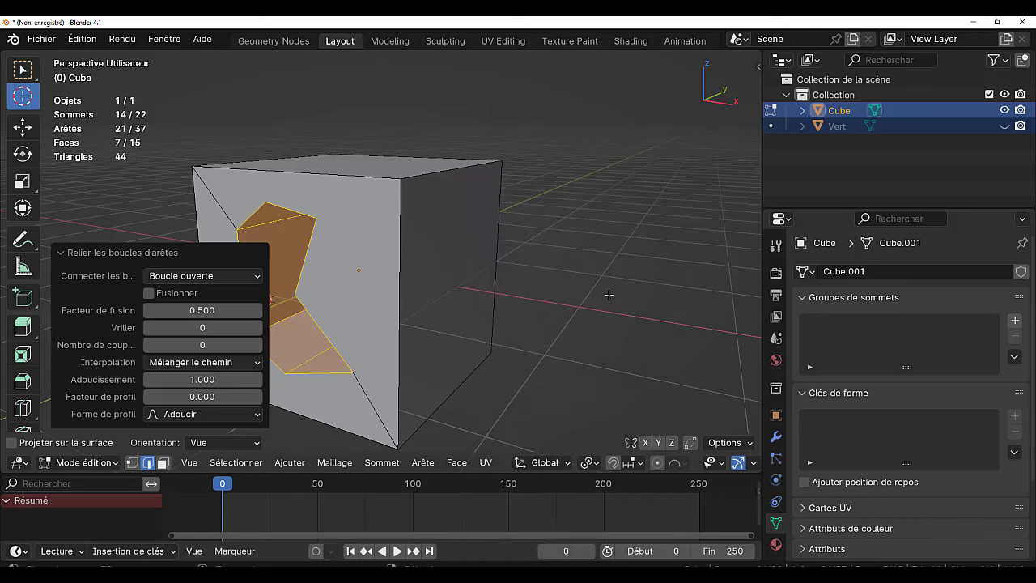
{"action": "mouse_move", "coordinate": [622, 325]}
{"action": "middle_mouse_down"}
{"action": "mouse_move", "coordinate": [308, 326]}
{"action": "mouse_move", "coordinate": [634, 332]}
{"action": "middle_mouse_up"}
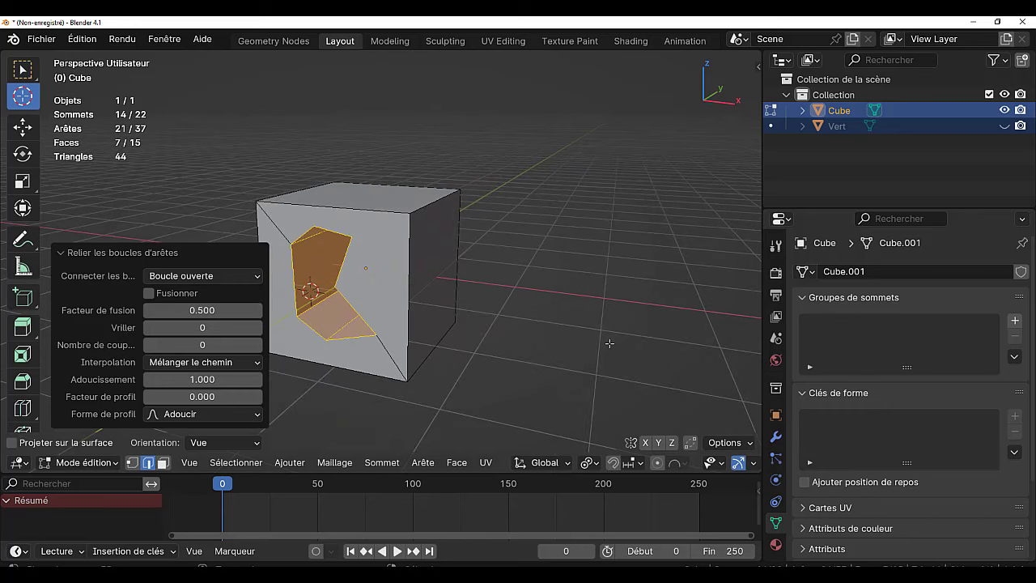
{"action": "middle_click_drag", "start_coordinate": [557, 339], "coordinate": [652, 317]}
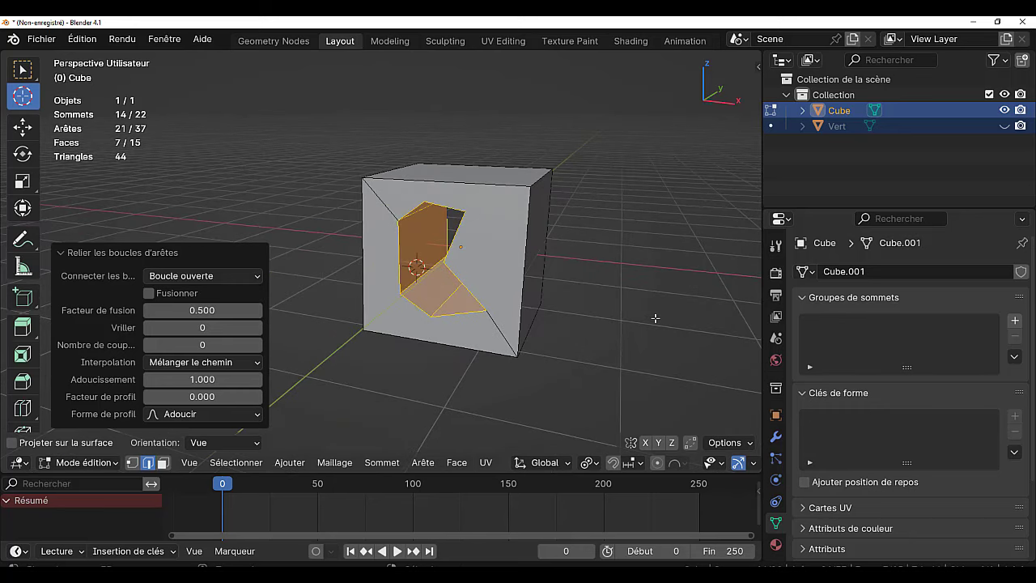
{"action": "key", "text": "Tab"}
{"action": "key", "text": "Tab"}
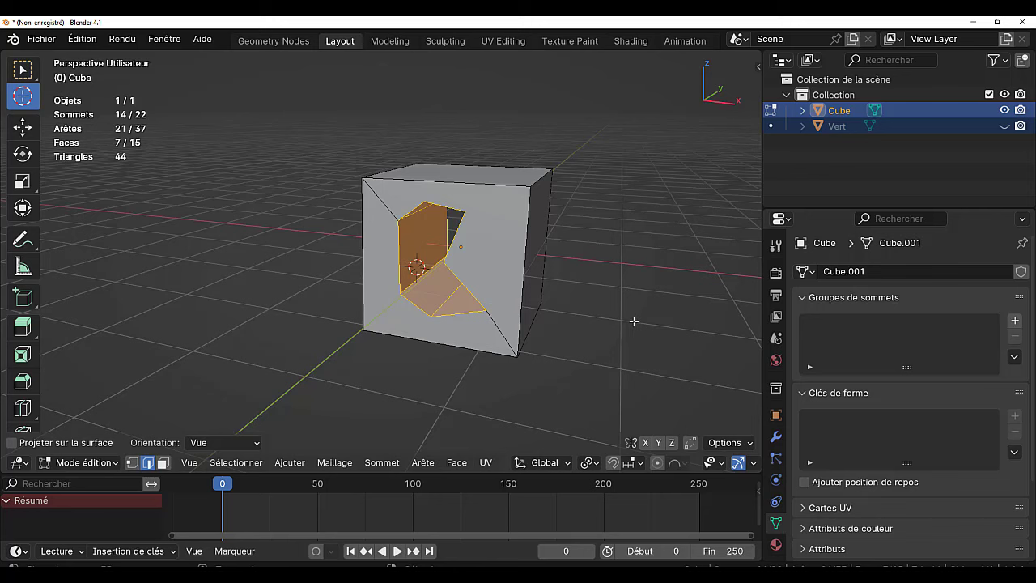
{"action": "middle_click_drag", "start_coordinate": [586, 303], "coordinate": [586, 305]}
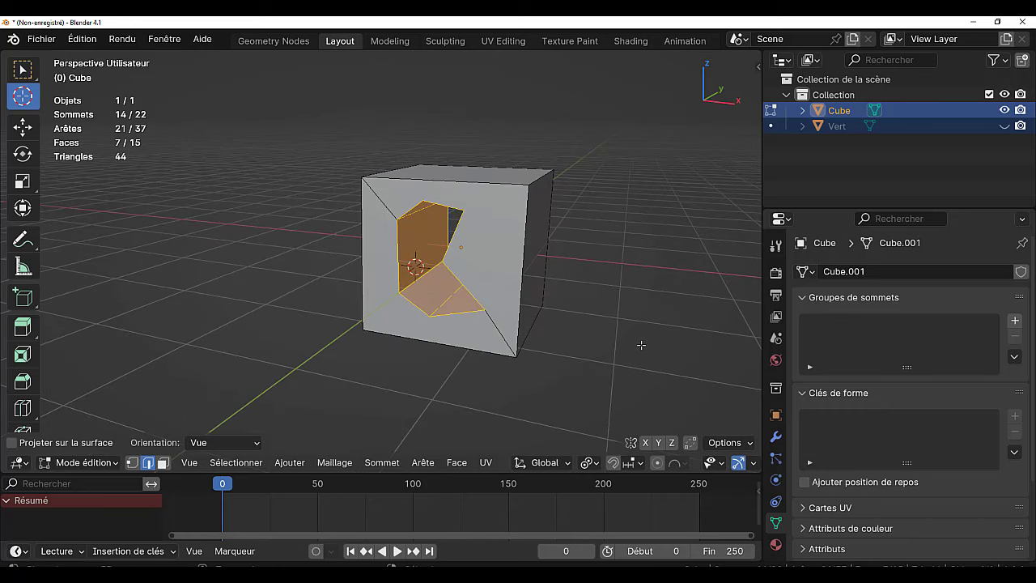
{"action": "middle_click_drag", "start_coordinate": [640, 345], "coordinate": [641, 345]}
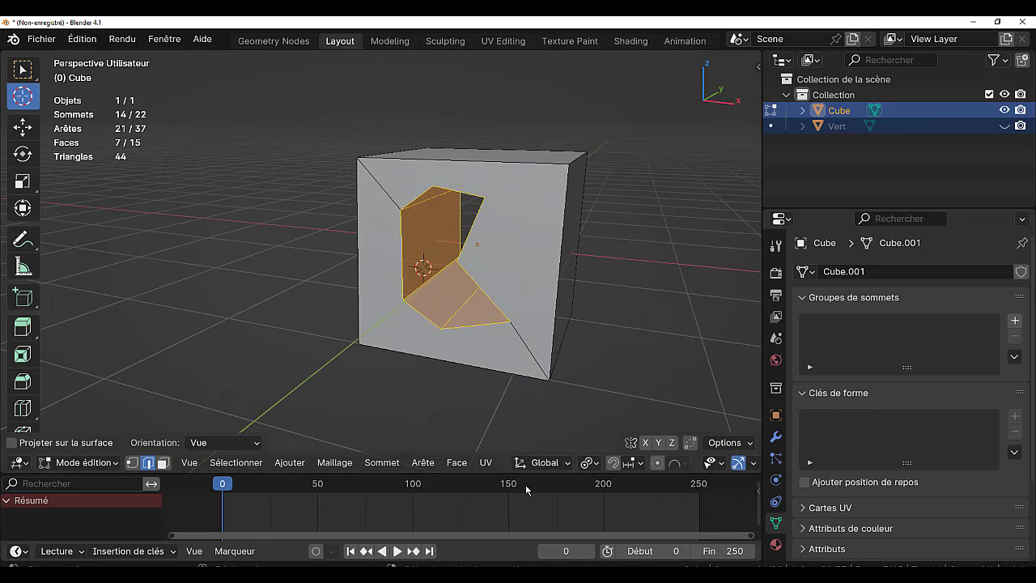
{"action": "scroll", "coordinate": [713, 462], "scroll_direction": "down", "scroll_amount": 5}
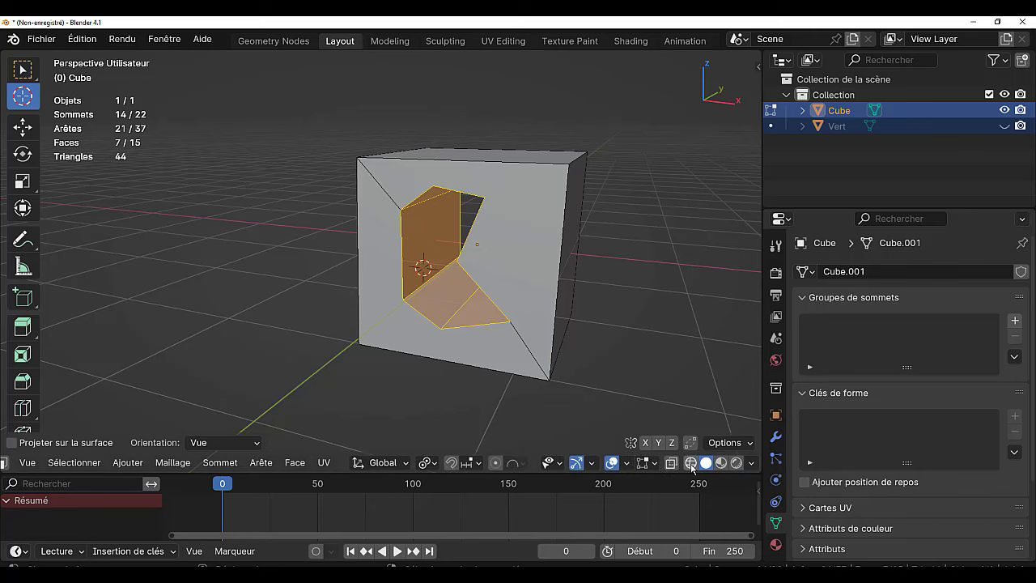
Turn on the Face Orientation overlay to reveal the cube's inward-facing normals
{"action": "left_click", "coordinate": [628, 464]}
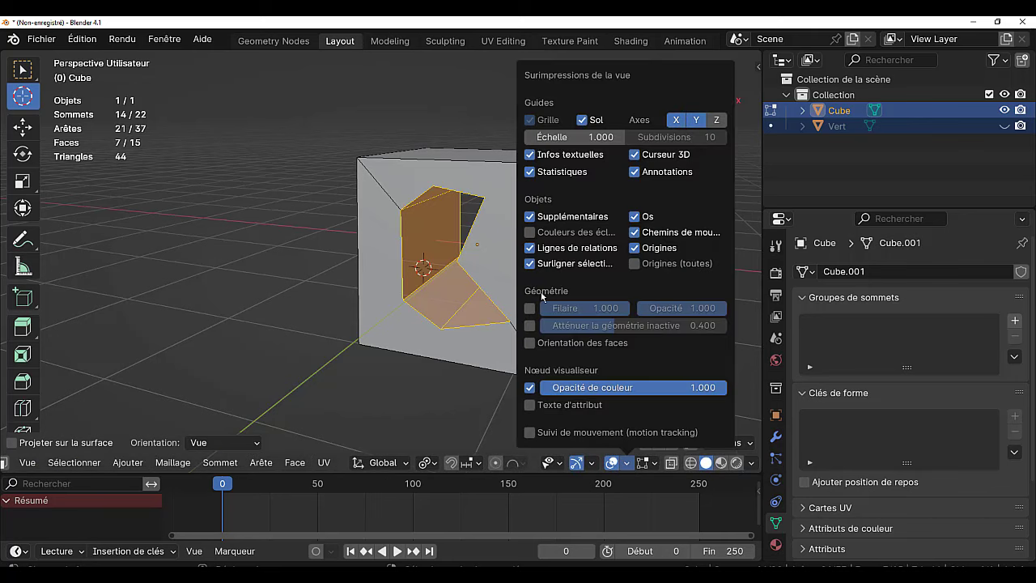
{"action": "left_click", "coordinate": [529, 343]}
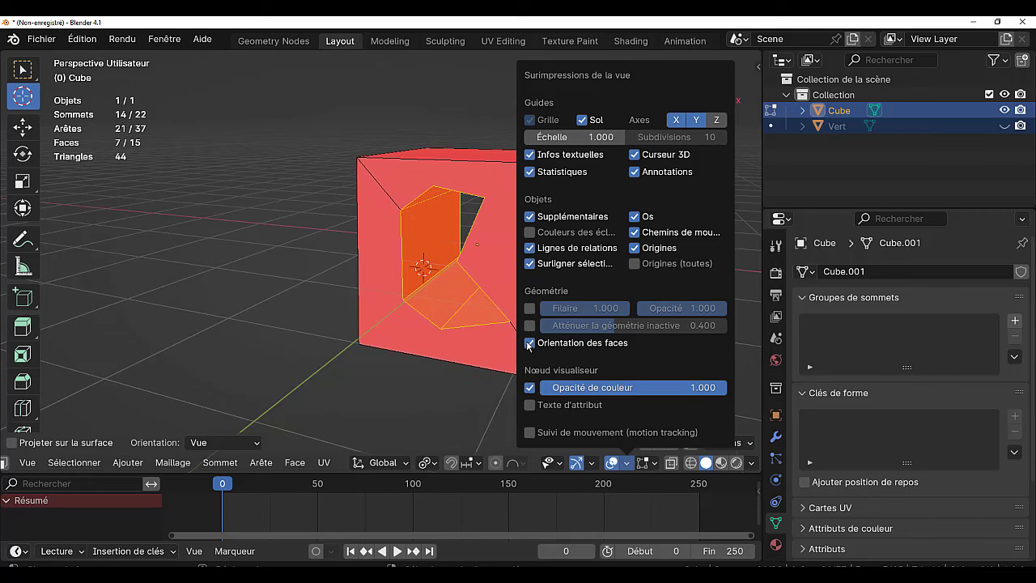
{"action": "mouse_move", "coordinate": [628, 295]}
{"action": "middle_mouse_down"}
{"action": "mouse_move", "coordinate": [594, 287]}
{"action": "mouse_move", "coordinate": [593, 315]}
{"action": "middle_mouse_up"}
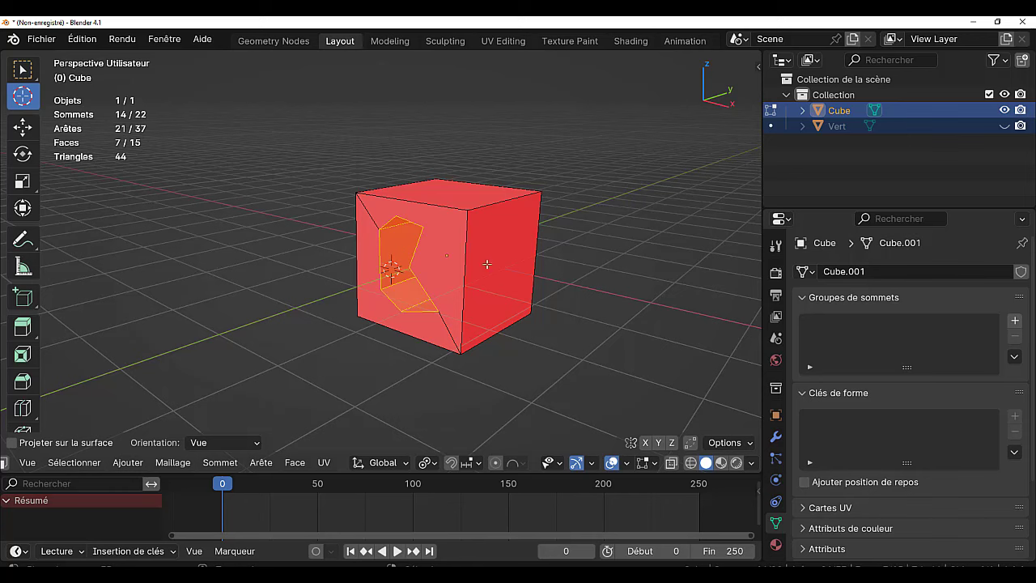
Select the whole mesh and recalculate all normals to point outward
{"action": "key", "text": "shift+n"}
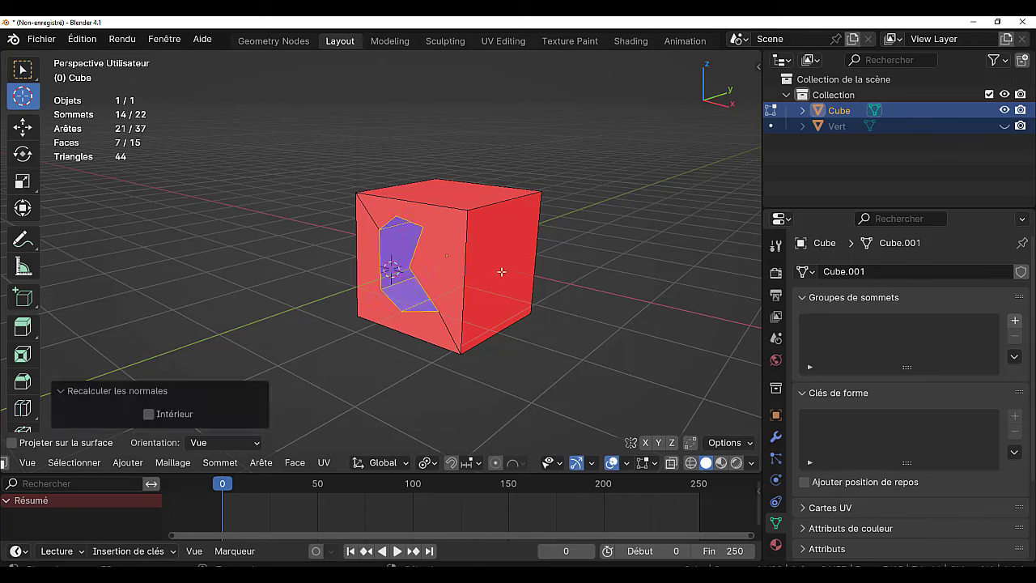
{"action": "key", "text": "a"}
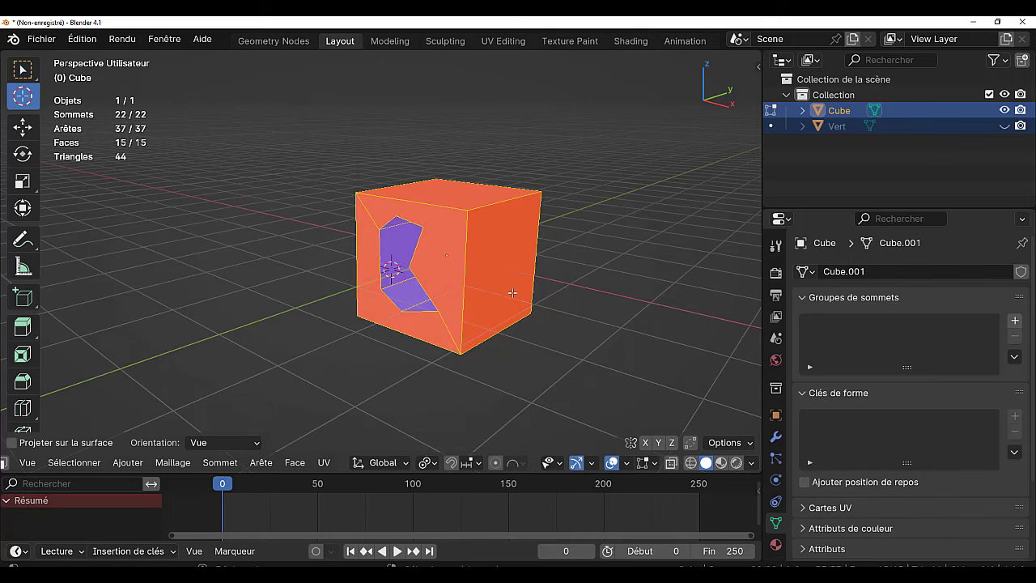
{"action": "key", "text": "shift+n"}
{"action": "mouse_move", "coordinate": [497, 294]}
{"action": "middle_mouse_down"}
{"action": "mouse_move", "coordinate": [589, 308]}
{"action": "mouse_move", "coordinate": [559, 297]}
{"action": "mouse_move", "coordinate": [411, 307]}
{"action": "middle_mouse_up"}
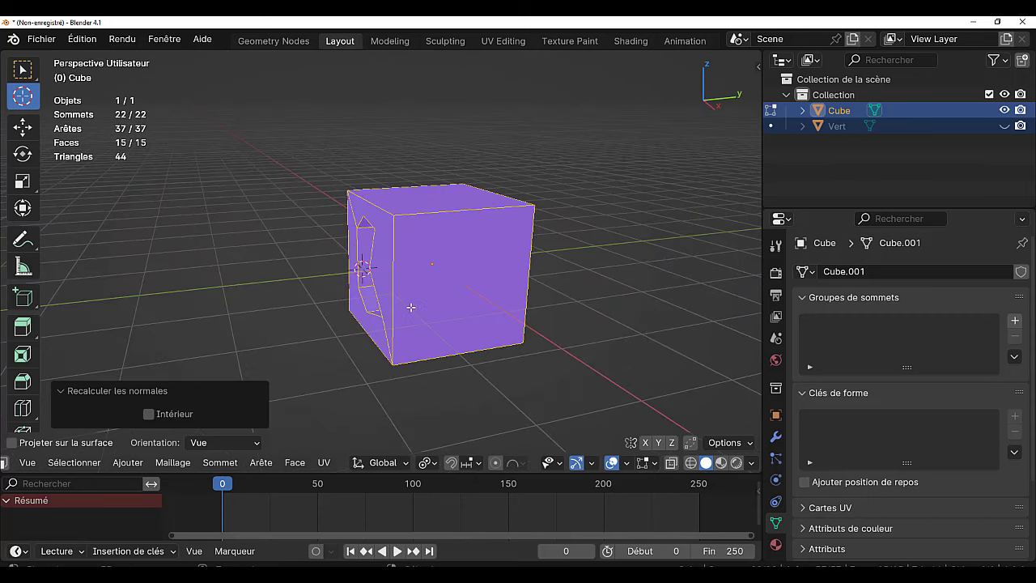
In Object Mode, switch off the Face Orientation overlay and deselect the cube
{"action": "key", "text": "Tab"}
{"action": "middle_click_drag", "start_coordinate": [401, 306], "coordinate": [494, 291]}
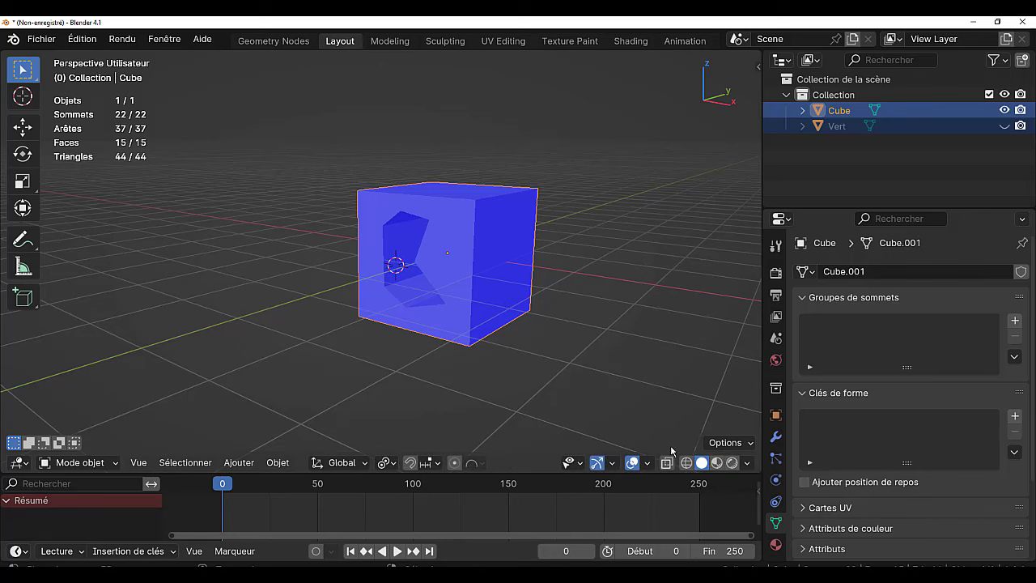
{"action": "left_click", "coordinate": [646, 462]}
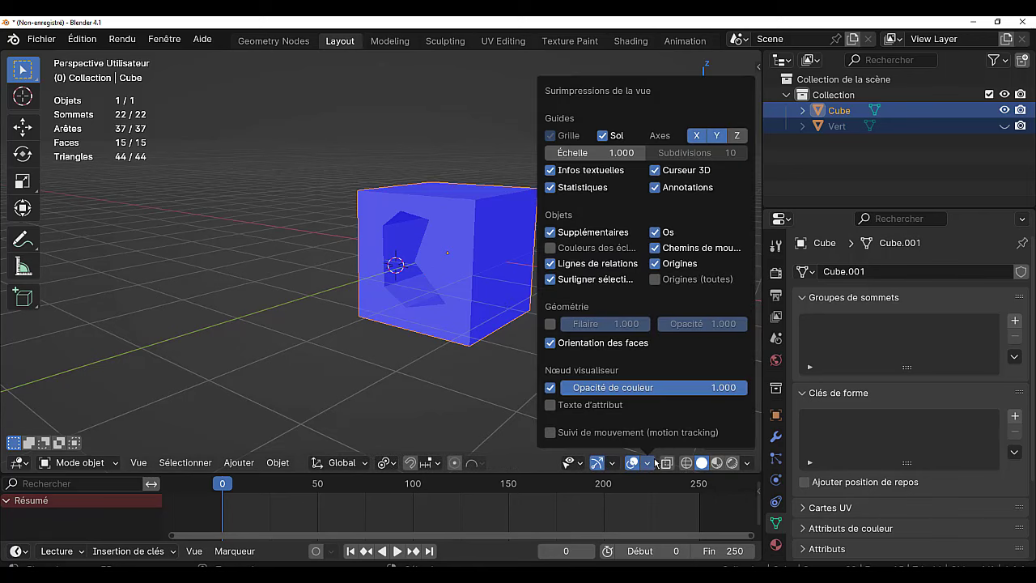
{"action": "left_click", "coordinate": [550, 343]}
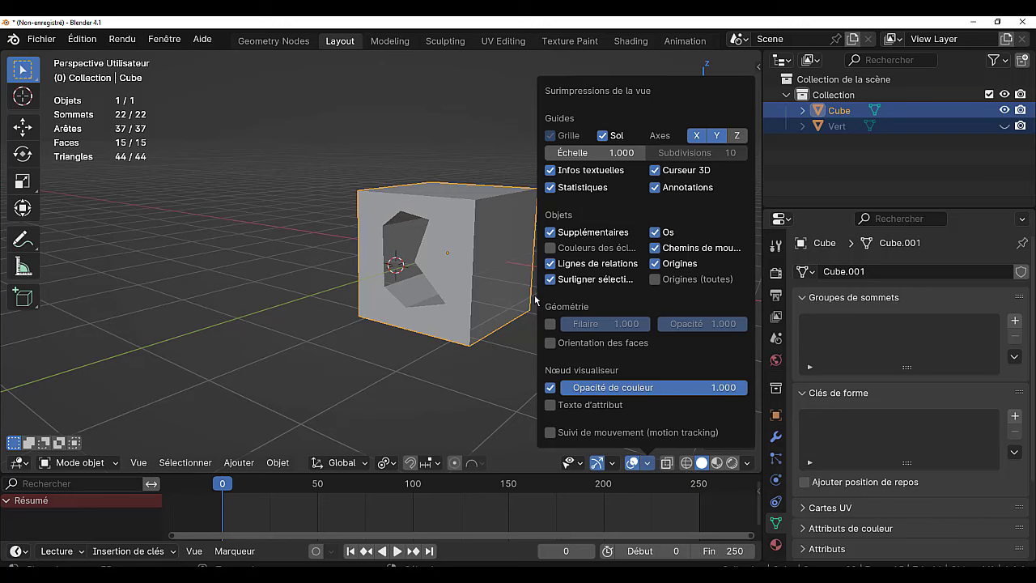
{"action": "left_click", "coordinate": [415, 375]}
{"action": "mouse_move", "coordinate": [375, 393]}
{"action": "middle_mouse_down"}
{"action": "mouse_move", "coordinate": [499, 388]}
{"action": "mouse_move", "coordinate": [421, 393]}
{"action": "mouse_move", "coordinate": [443, 393]}
{"action": "middle_mouse_up"}
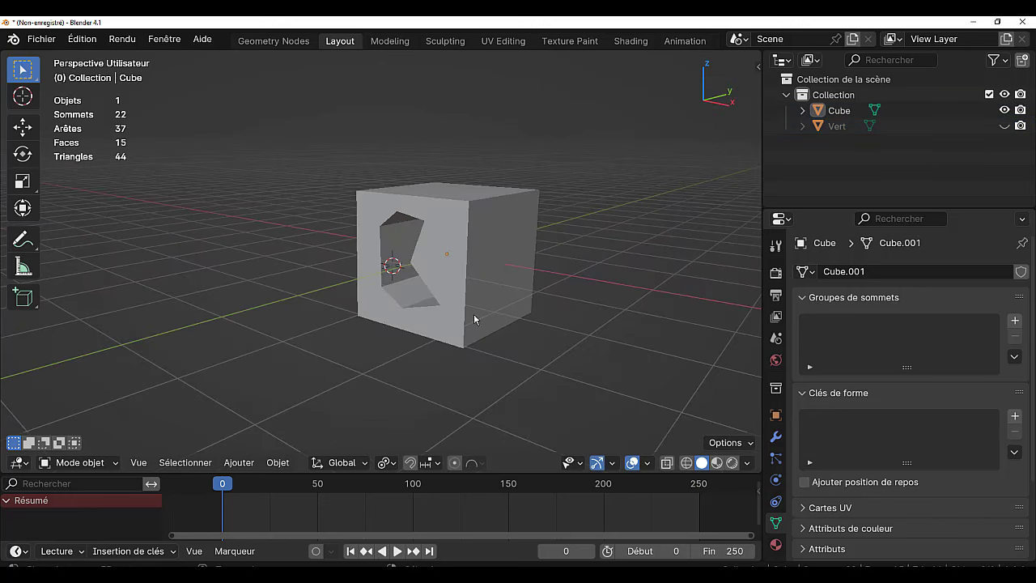
Enter Edit Mode with the whole cube selected and pick the Bisect tool from the toolbar
{"action": "key", "text": "Tab"}
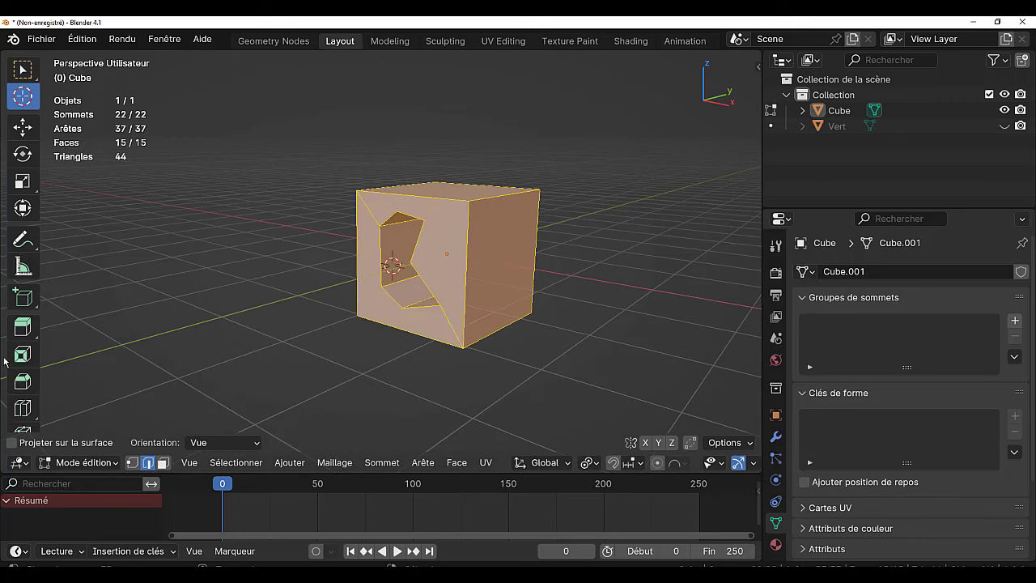
{"action": "scroll", "coordinate": [22, 368], "scroll_direction": "down", "scroll_amount": 3}
{"action": "left_click_drag", "start_coordinate": [23, 308], "coordinate": [106, 317]}
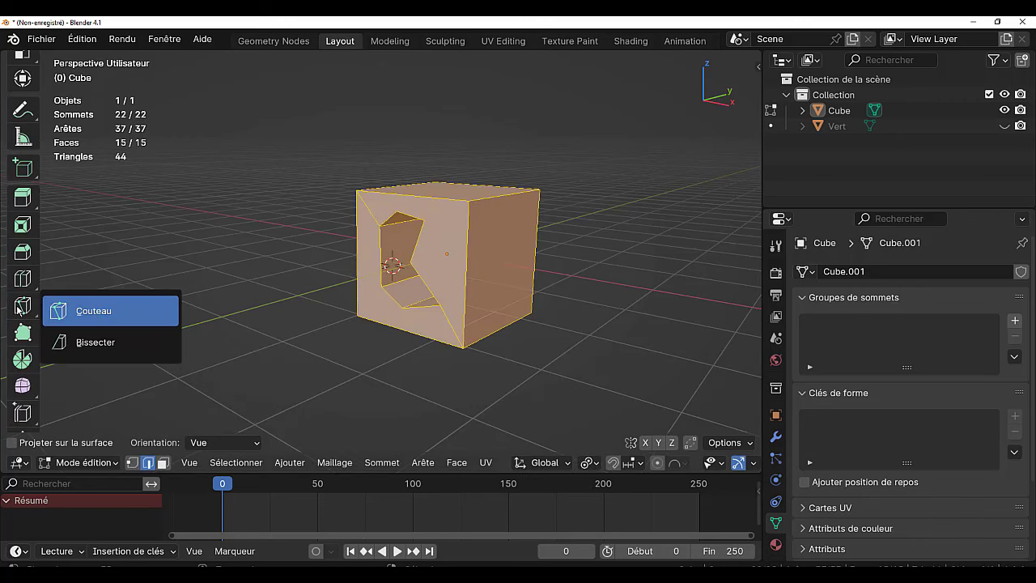
{"action": "left_click", "coordinate": [101, 343]}
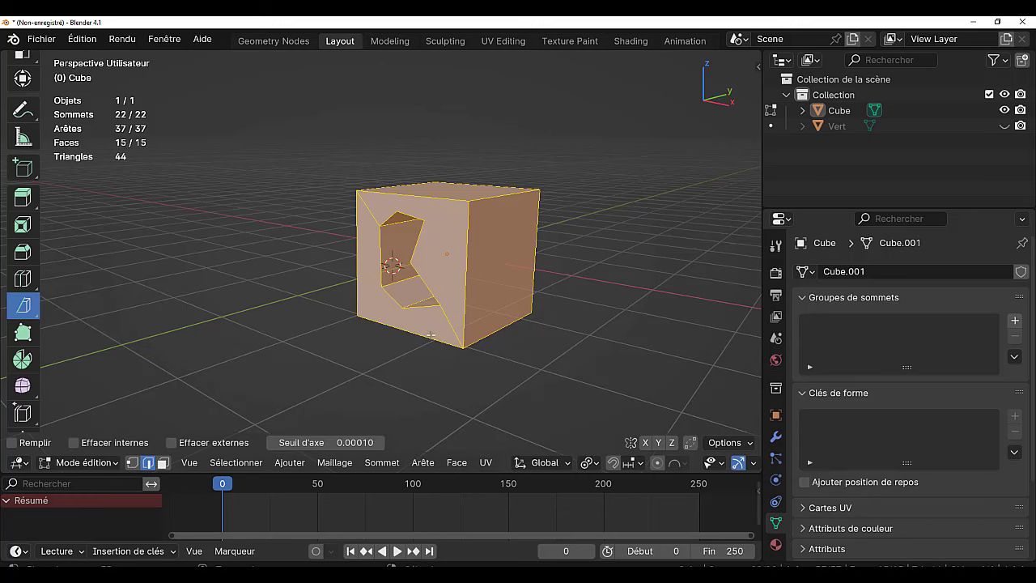
{"action": "middle_click_drag", "start_coordinate": [511, 256], "coordinate": [458, 275]}
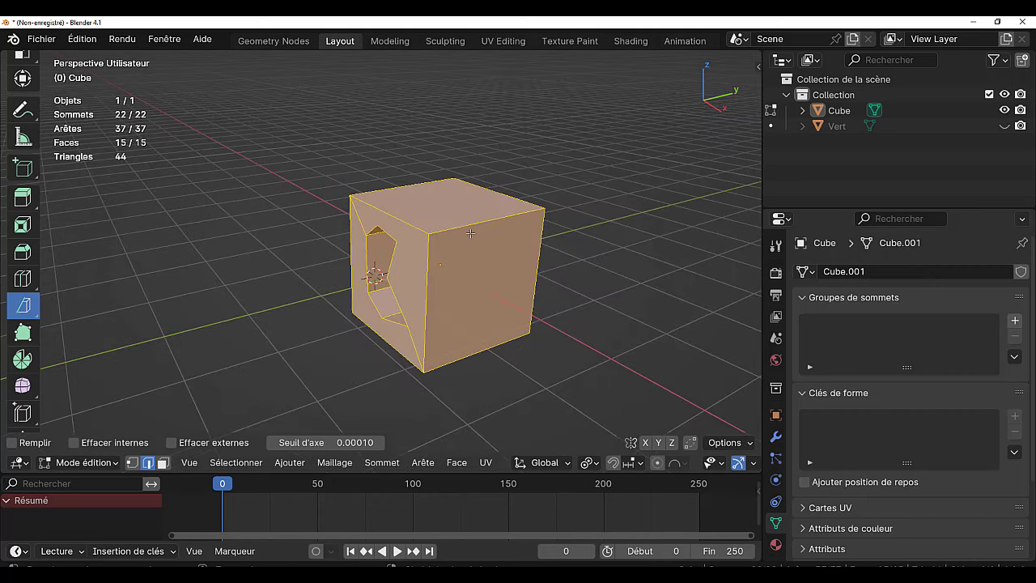
Preview and cancel a loop cut, orbit to the holed face, and close Inkscape
{"action": "key", "text": "ctrl+r"}
{"action": "scroll", "coordinate": [487, 245], "scroll_direction": "up", "scroll_amount": 2}
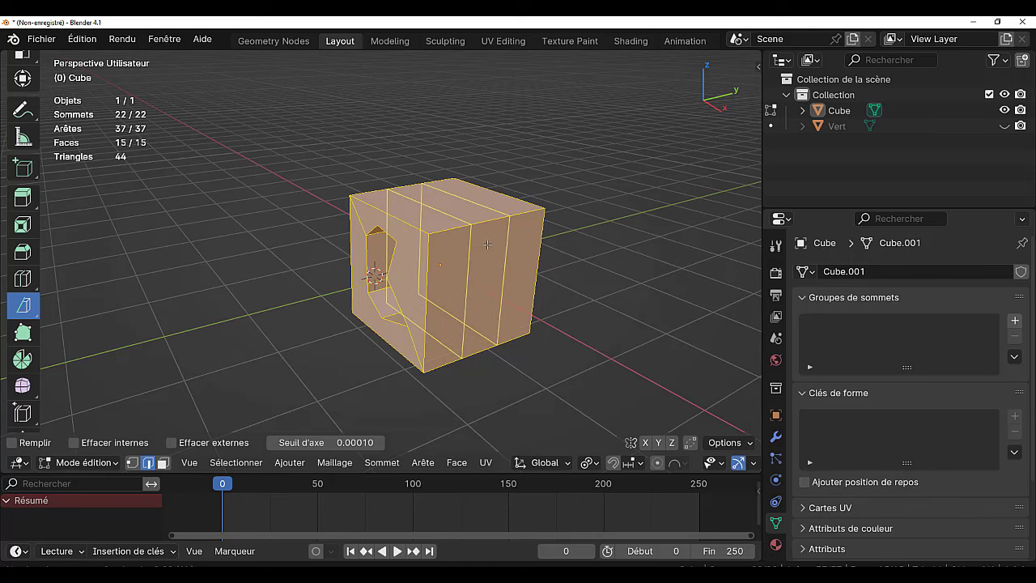
{"action": "key", "text": "Escape"}
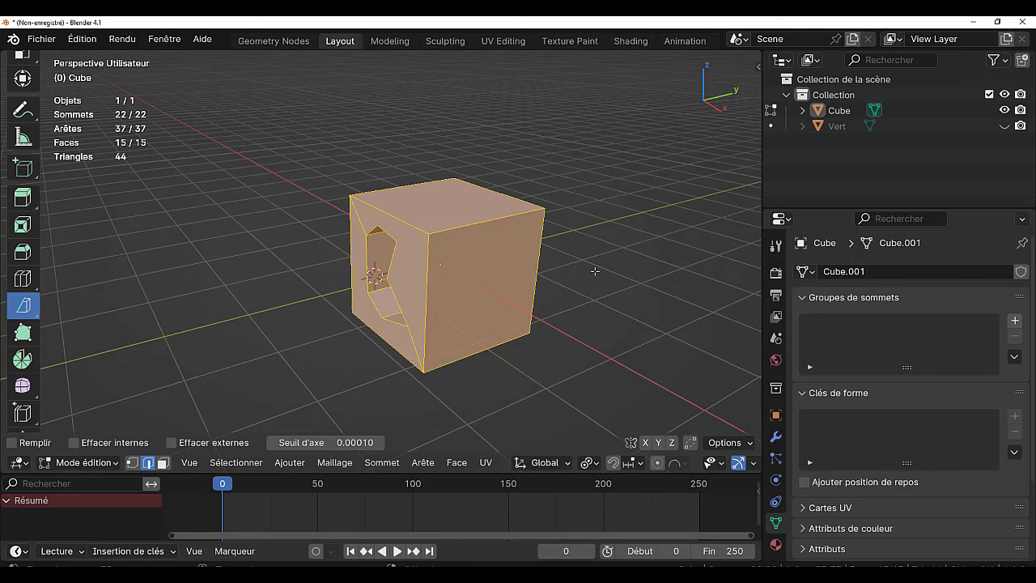
{"action": "middle_click_drag", "start_coordinate": [477, 291], "coordinate": [602, 272]}
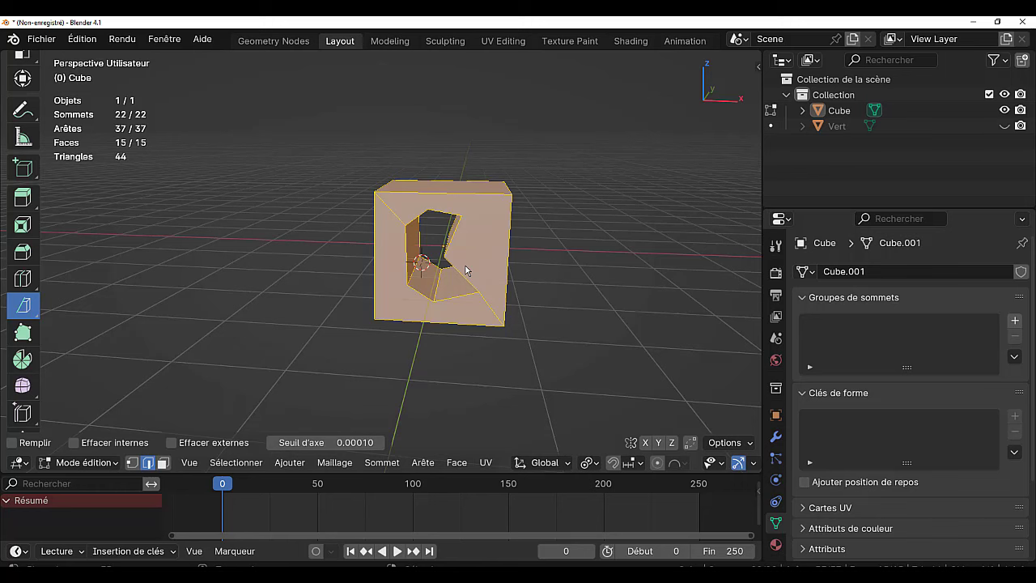
{"action": "mouse_move", "coordinate": [639, 310]}
{"action": "middle_mouse_down"}
{"action": "mouse_move", "coordinate": [559, 321]}
{"action": "mouse_move", "coordinate": [338, 466]}
{"action": "middle_mouse_up"}
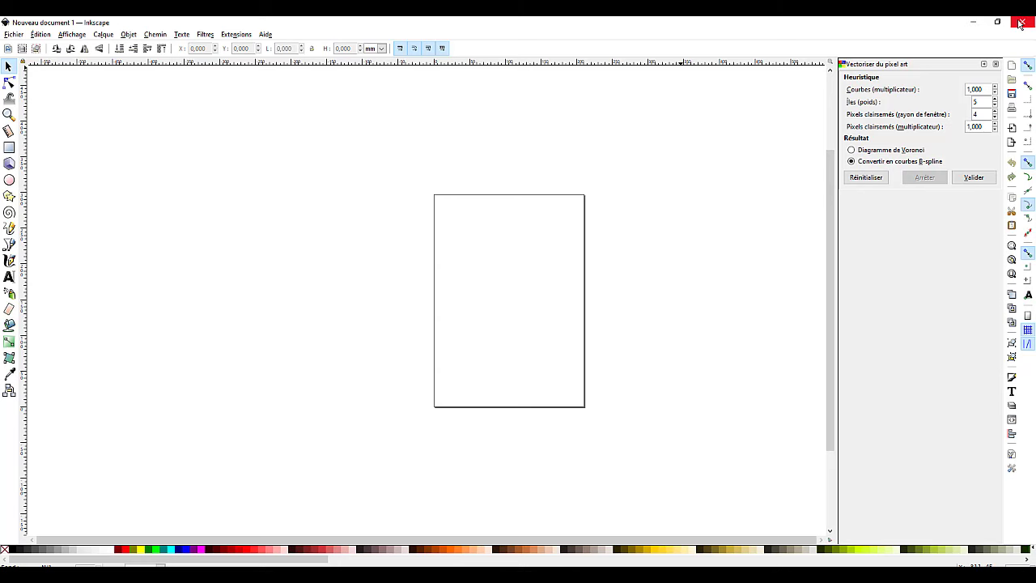
{"action": "left_click", "coordinate": [1018, 23]}
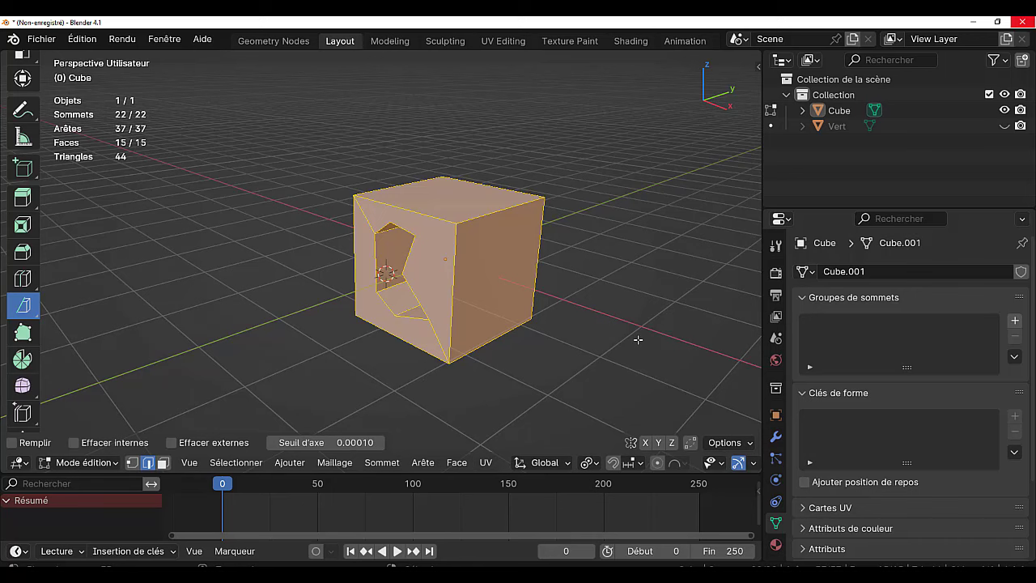
Widen and orbit the view, then bisect diagonally across the side face, reaching 35 vertices and 28 faces
{"action": "middle_click_drag", "start_coordinate": [638, 339], "coordinate": [602, 325]}
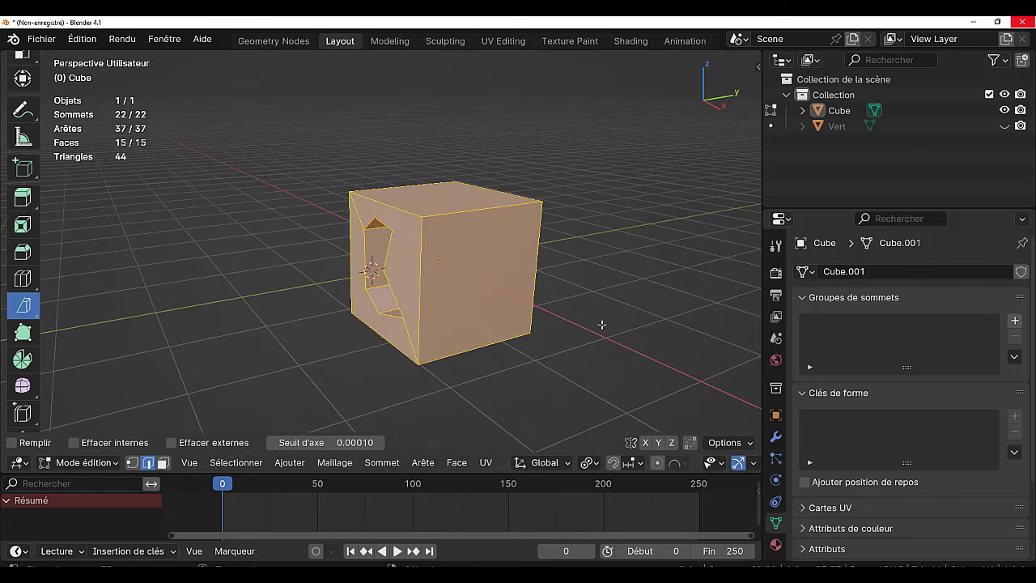
{"action": "scroll", "coordinate": [638, 327], "scroll_direction": "up", "scroll_amount": 1}
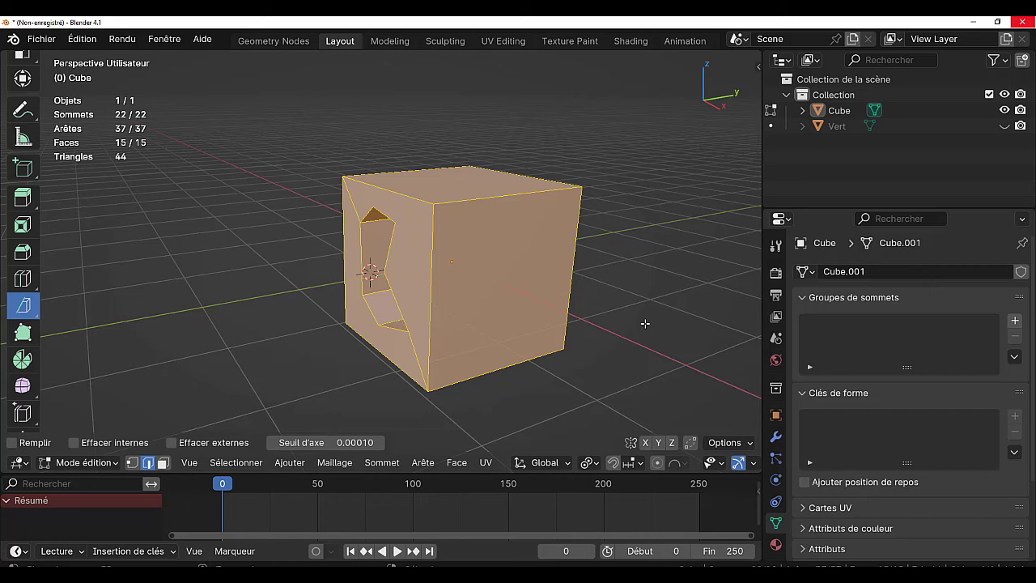
{"action": "middle_click_drag", "start_coordinate": [645, 323], "coordinate": [554, 321]}
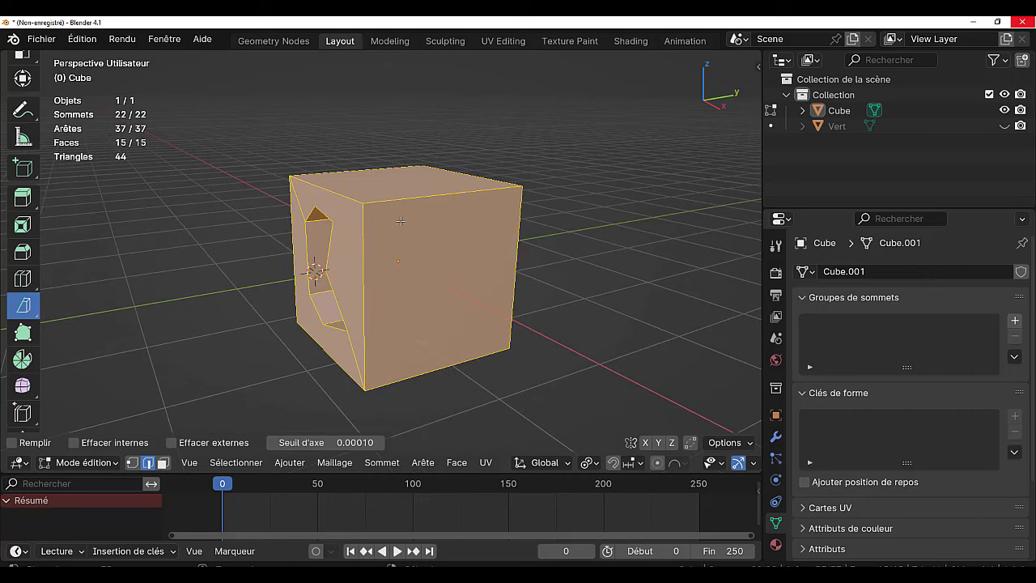
{"action": "left_click_drag", "start_coordinate": [763, 190], "coordinate": [865, 181]}
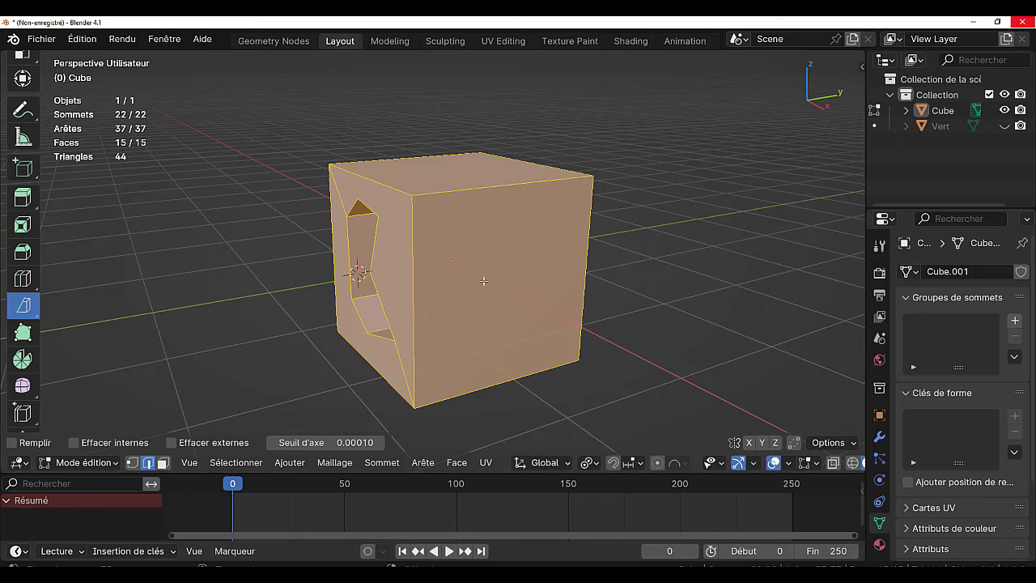
{"action": "mouse_move", "coordinate": [483, 280]}
{"action": "middle_mouse_down"}
{"action": "mouse_move", "coordinate": [538, 294]}
{"action": "mouse_move", "coordinate": [513, 289]}
{"action": "mouse_move", "coordinate": [704, 273]}
{"action": "mouse_move", "coordinate": [489, 267]}
{"action": "mouse_move", "coordinate": [497, 292]}
{"action": "middle_mouse_up"}
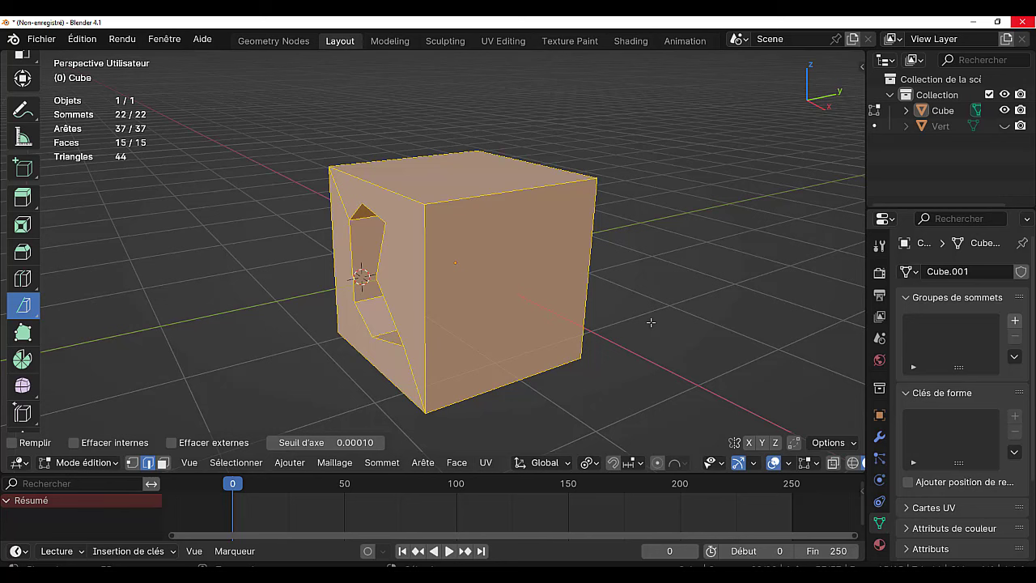
{"action": "scroll", "coordinate": [635, 324], "scroll_direction": "down", "scroll_amount": 2}
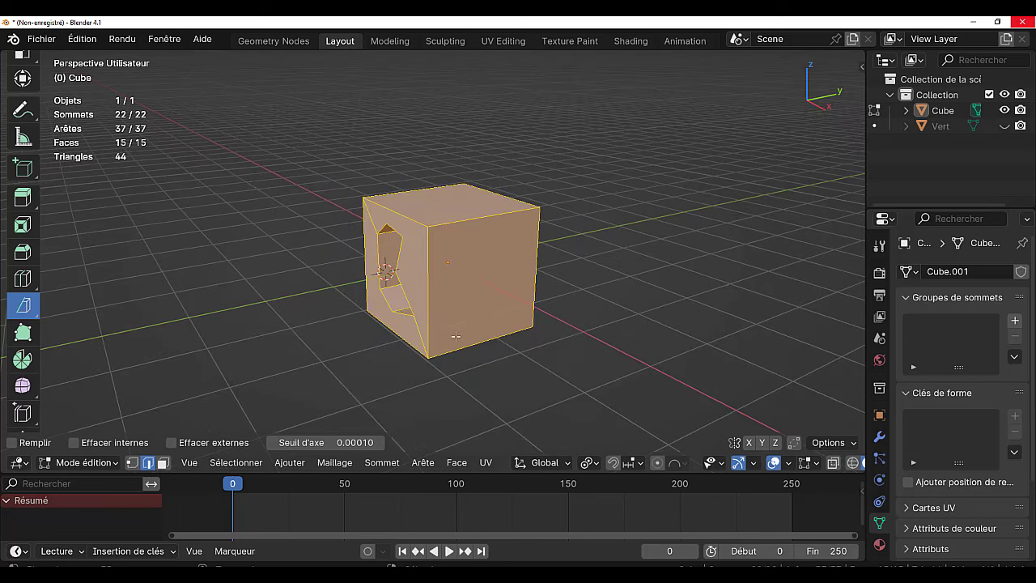
{"action": "mouse_move", "coordinate": [473, 286]}
{"action": "middle_mouse_down"}
{"action": "mouse_move", "coordinate": [663, 278]}
{"action": "mouse_move", "coordinate": [668, 248]}
{"action": "mouse_move", "coordinate": [489, 279]}
{"action": "middle_mouse_up"}
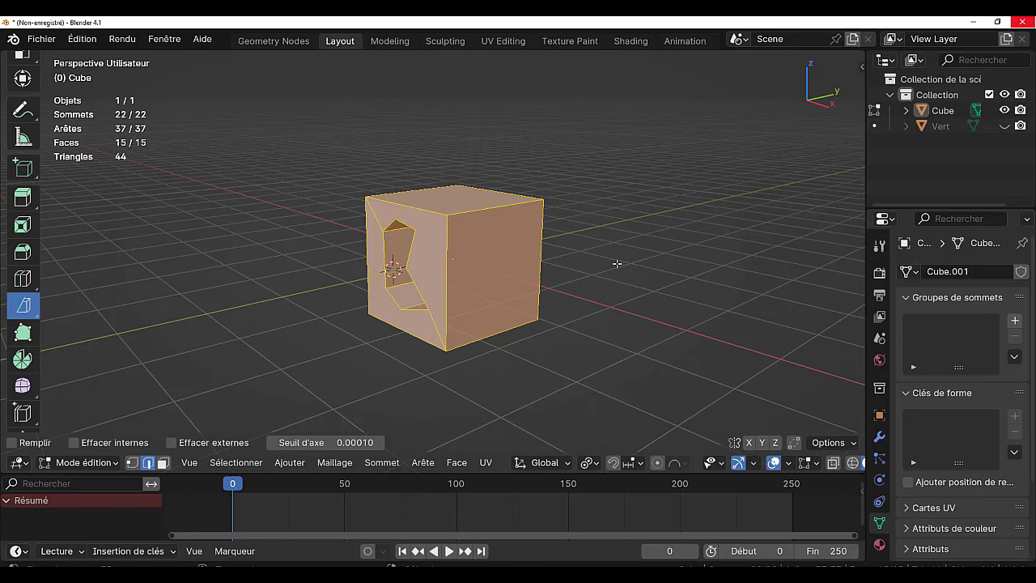
{"action": "scroll", "coordinate": [517, 299], "scroll_direction": "up", "scroll_amount": 2}
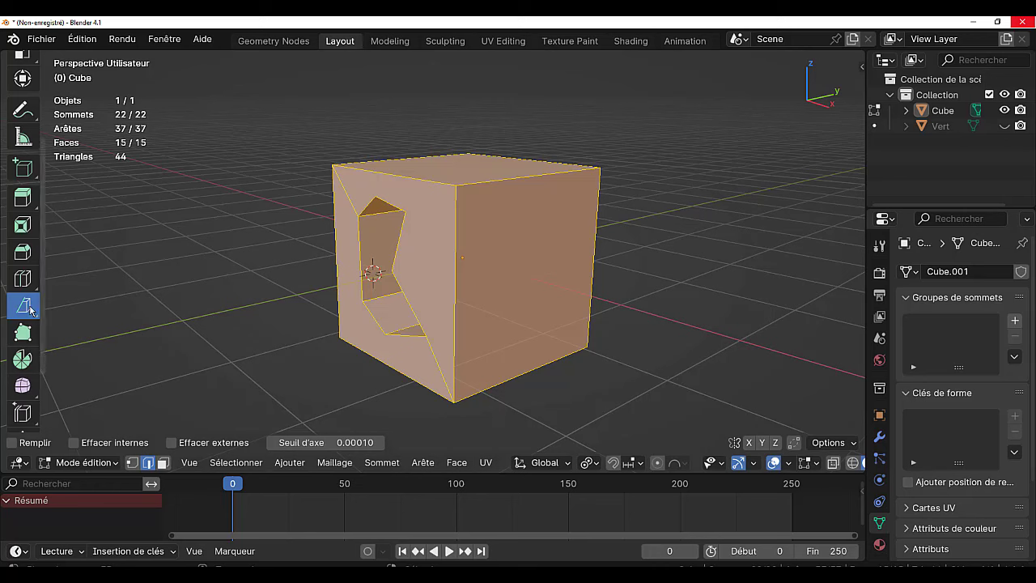
{"action": "left_click_drag", "start_coordinate": [33, 311], "coordinate": [80, 341]}
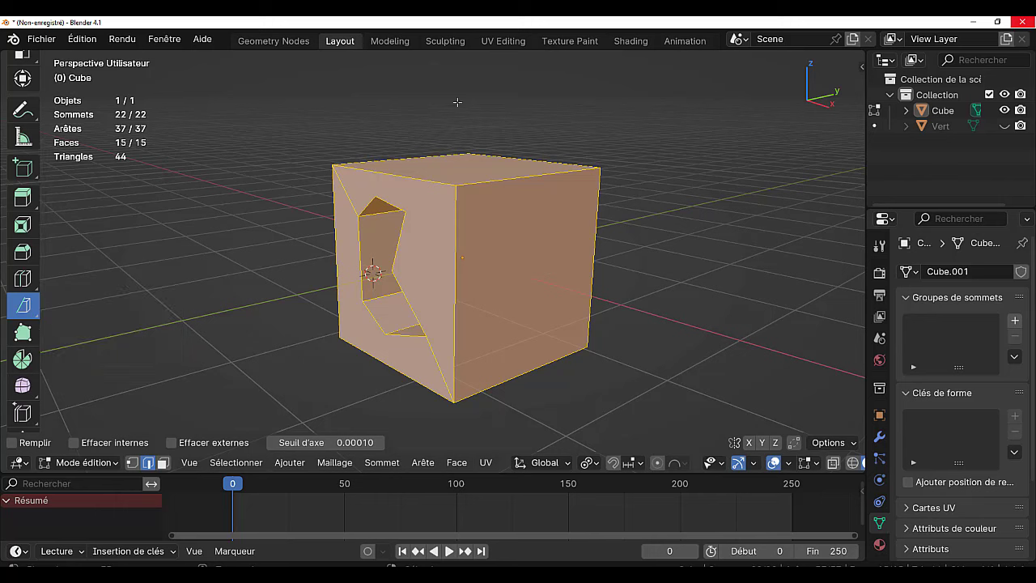
{"action": "left_click_drag", "start_coordinate": [457, 77], "coordinate": [535, 413]}
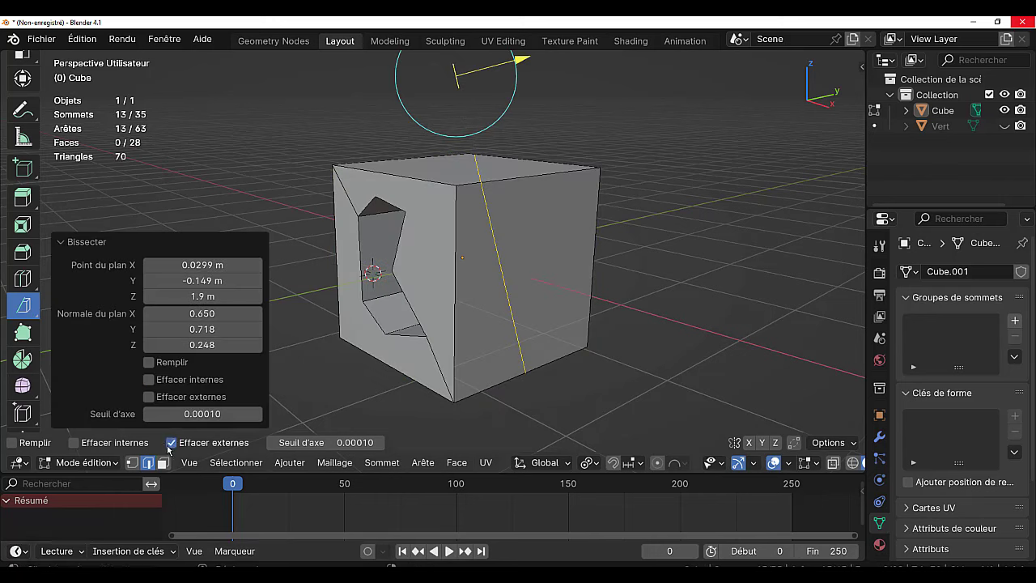
Rip the mesh in place along the bisect edges with Clear Outer off, then pick a right-hand edge
{"action": "left_click", "coordinate": [171, 443]}
{"action": "key", "text": "shift+d"}
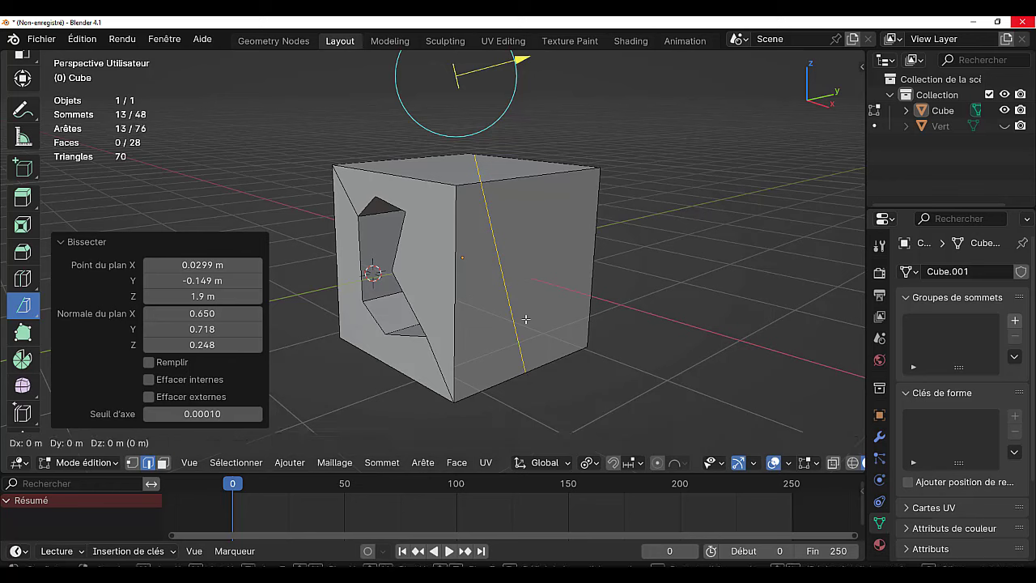
{"action": "key", "text": "Escape"}
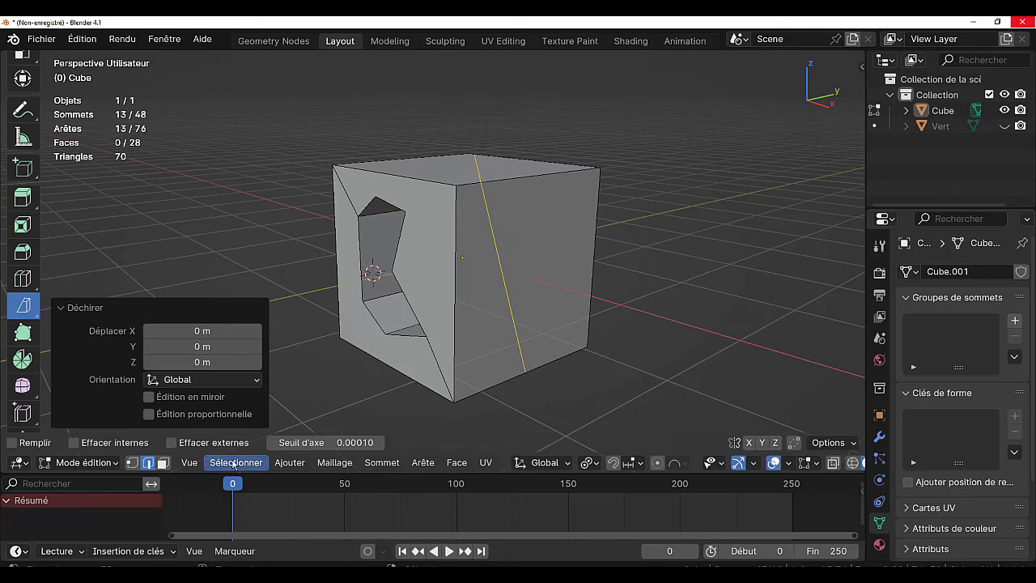
{"action": "left_click", "coordinate": [171, 442]}
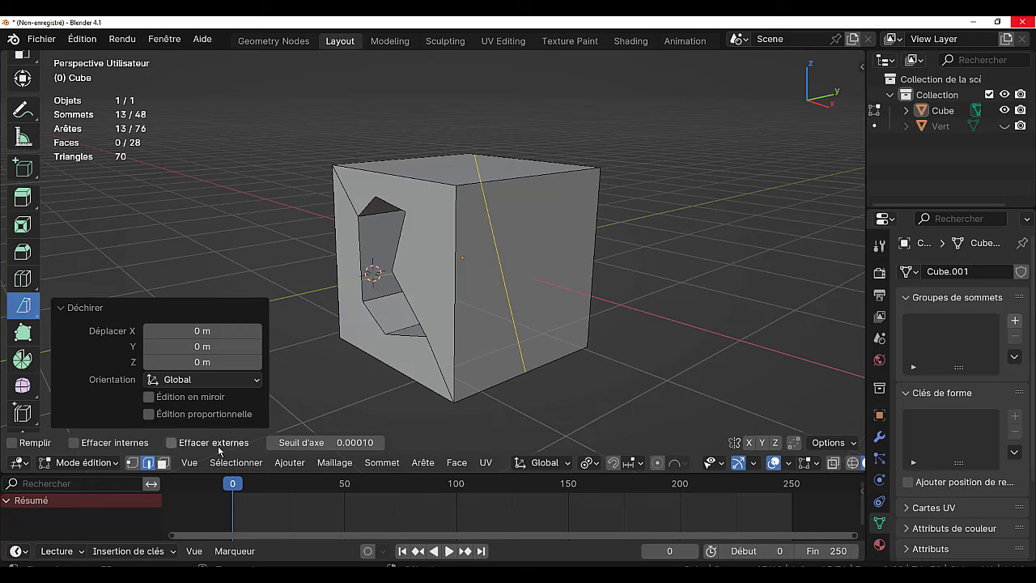
{"action": "left_click", "coordinate": [215, 308]}
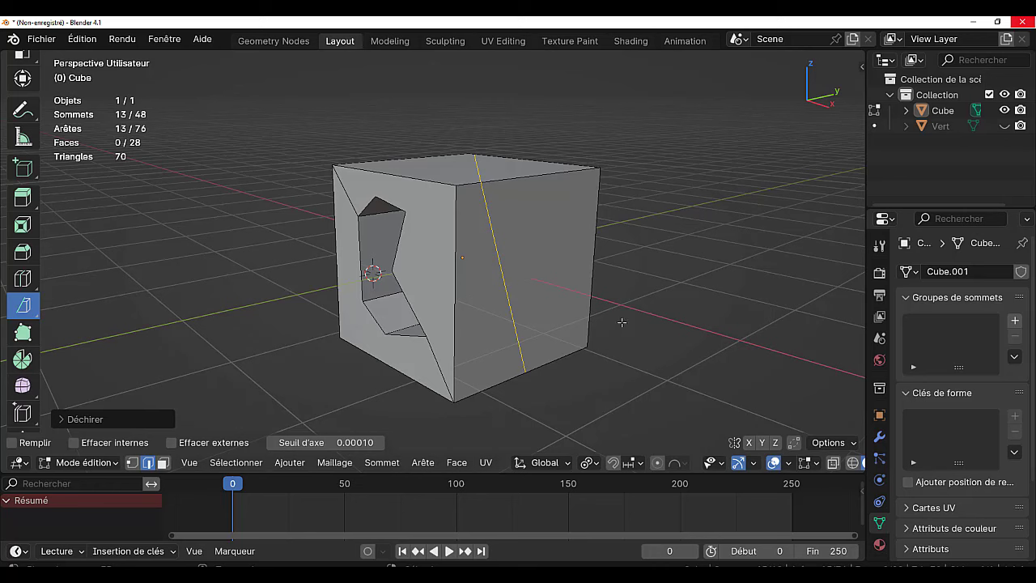
{"action": "left_click", "coordinate": [548, 182]}
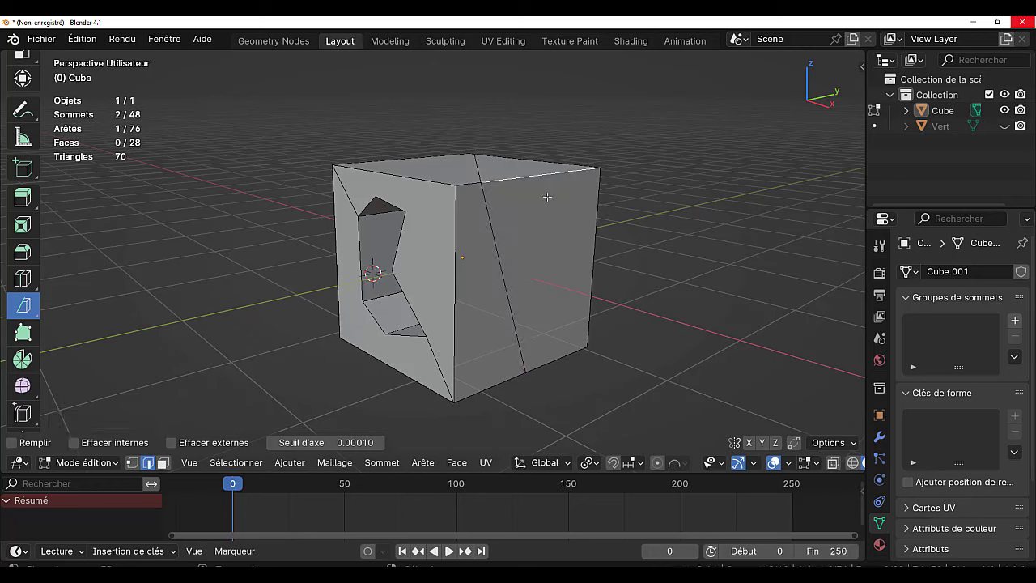
Select the linked right-hand piece, confirm it moves freely, and enable Fill and Clear Outer
{"action": "key", "text": "ctrl+l"}
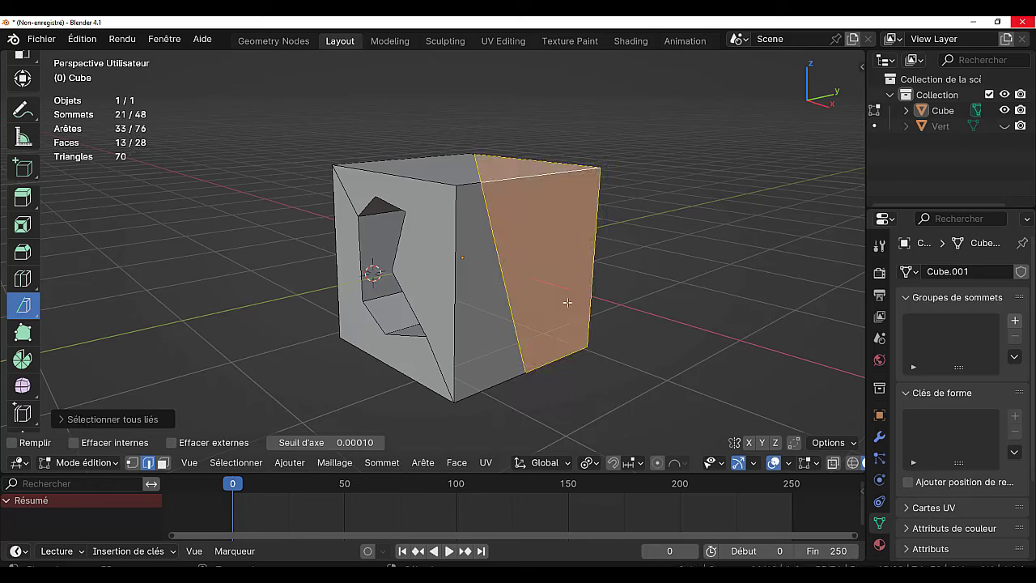
{"action": "key", "text": "g"}
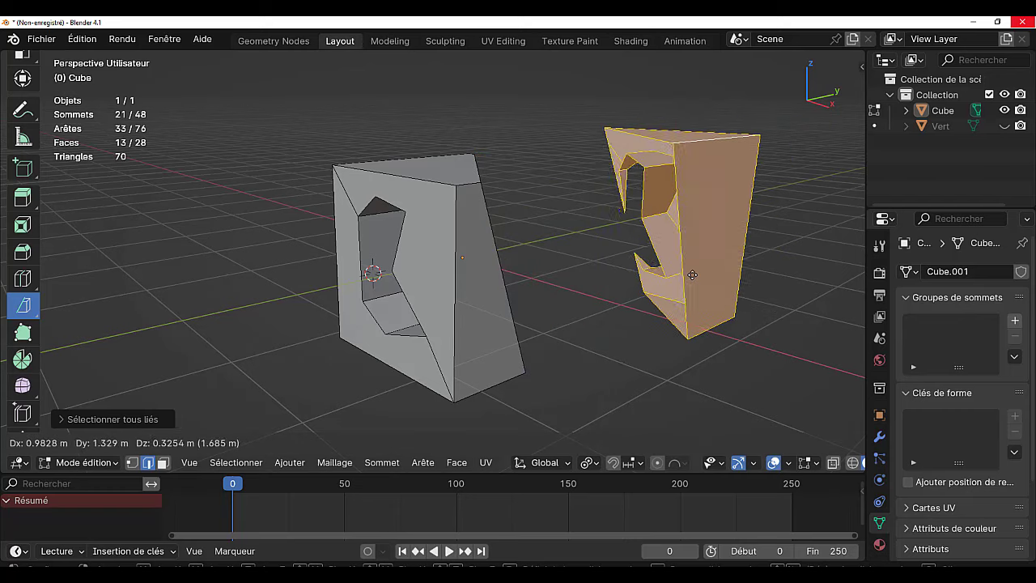
{"action": "key", "text": "Escape"}
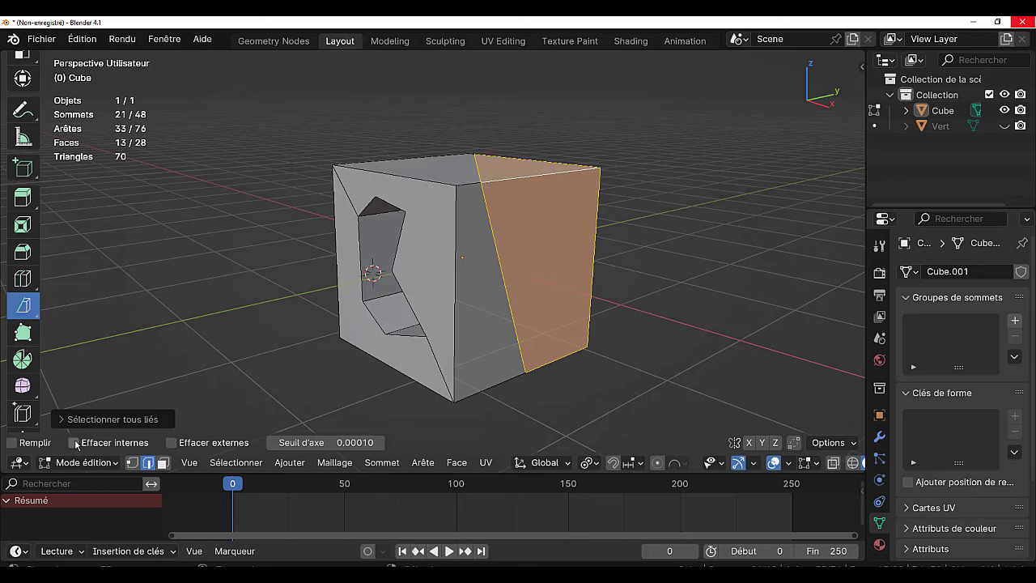
{"action": "left_click", "coordinate": [12, 442]}
{"action": "left_click", "coordinate": [171, 443]}
Orbit the cube, widen the 3D viewport and zoom to inspect the selected piece
{"action": "mouse_move", "coordinate": [562, 329]}
{"action": "middle_mouse_down"}
{"action": "mouse_move", "coordinate": [385, 306]}
{"action": "mouse_move", "coordinate": [724, 277]}
{"action": "mouse_move", "coordinate": [734, 304]}
{"action": "middle_mouse_up"}
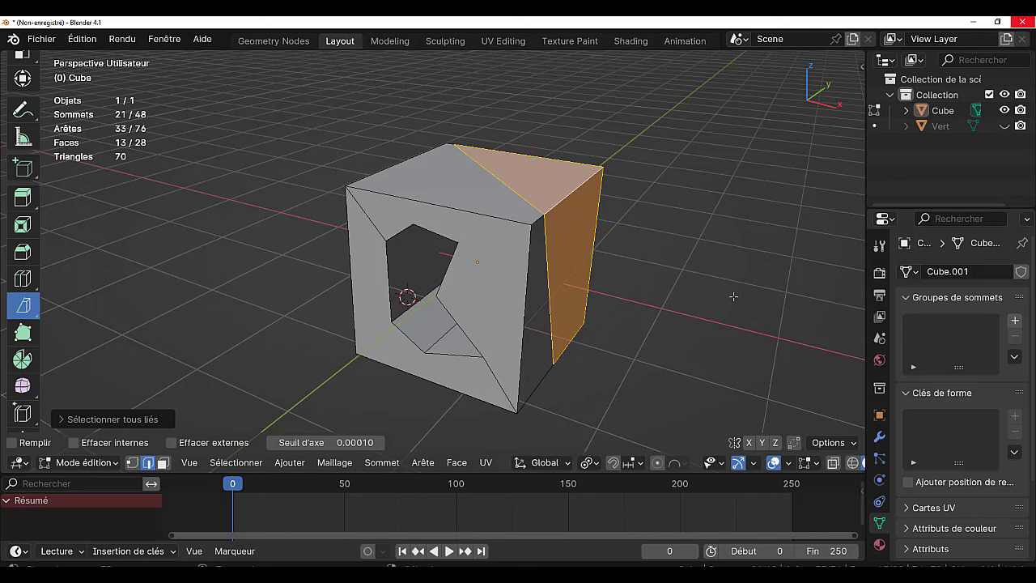
{"action": "middle_click_drag", "start_coordinate": [781, 322], "coordinate": [756, 319]}
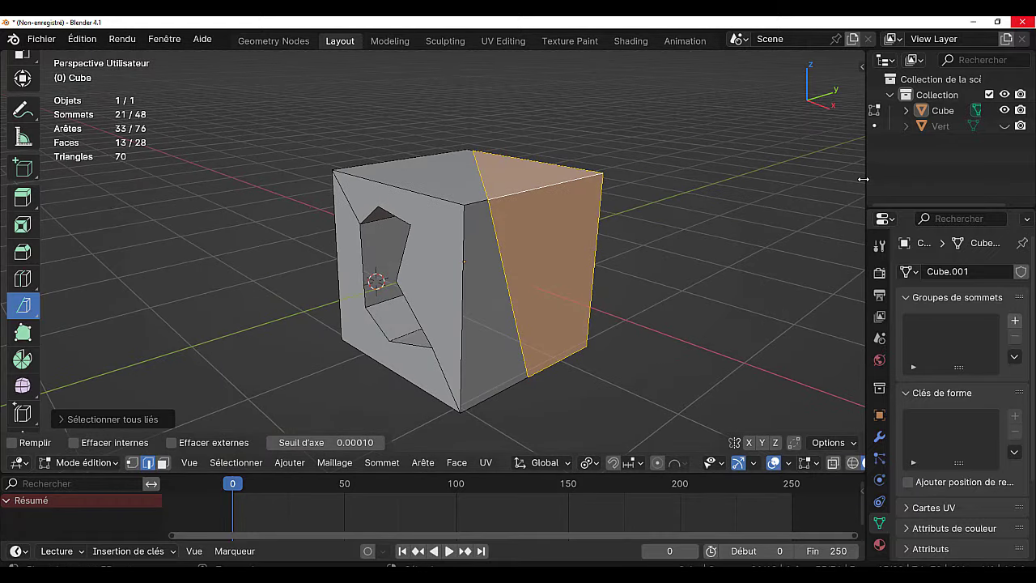
{"action": "left_click_drag", "start_coordinate": [863, 179], "coordinate": [914, 179]}
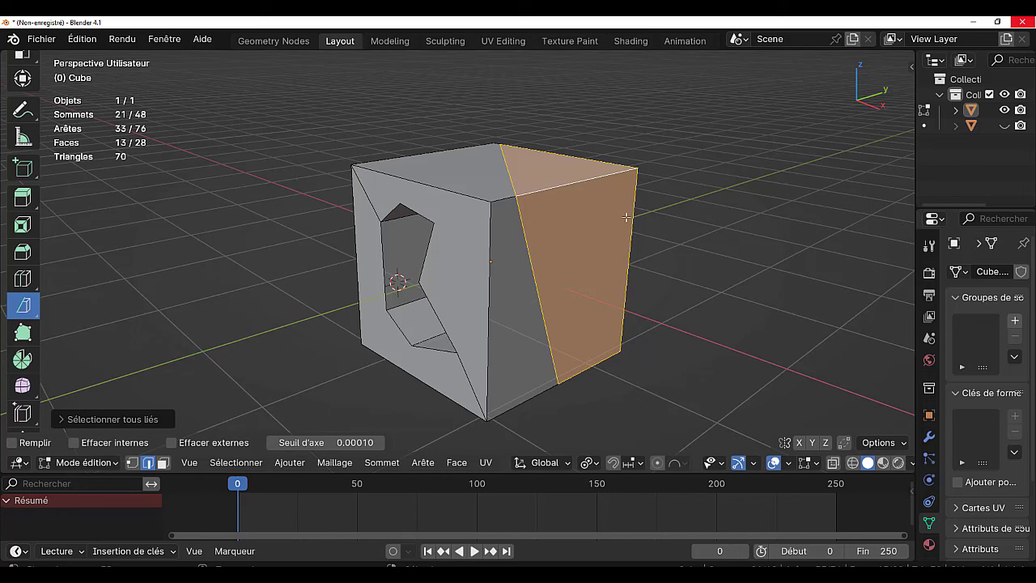
{"action": "scroll", "coordinate": [760, 285], "scroll_direction": "down", "scroll_amount": 2}
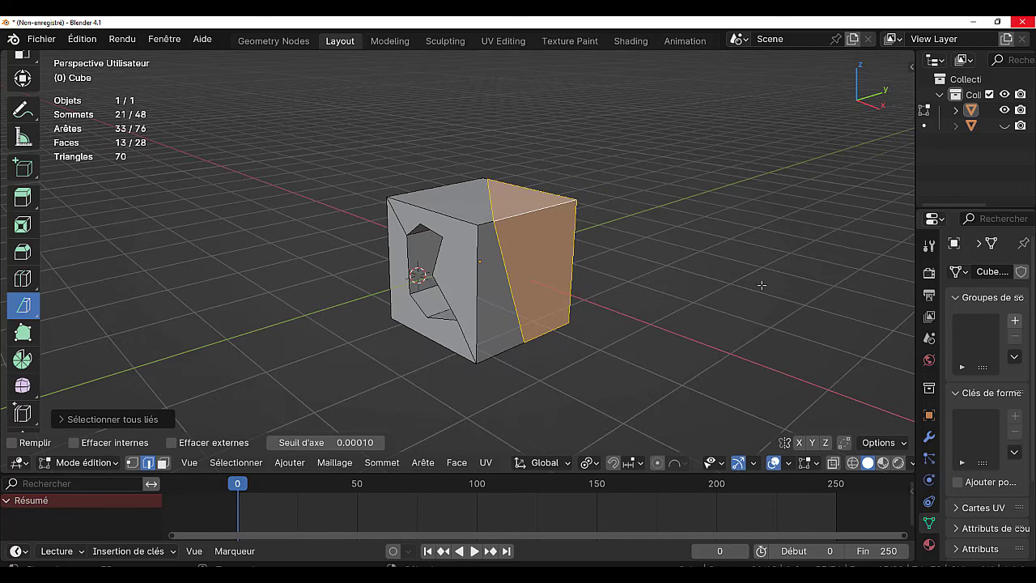
{"action": "scroll", "coordinate": [729, 282], "scroll_direction": "up", "scroll_amount": 1}
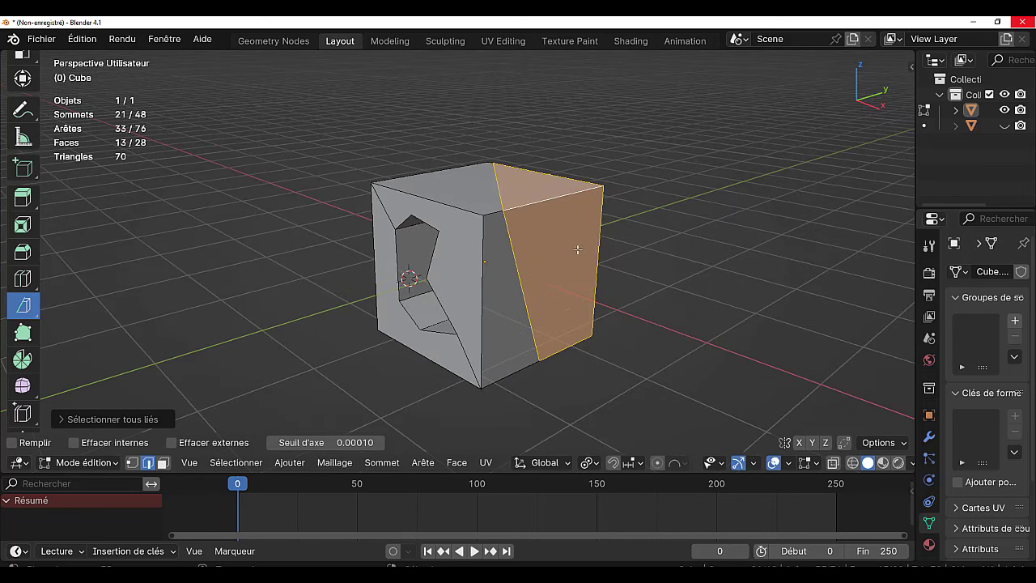